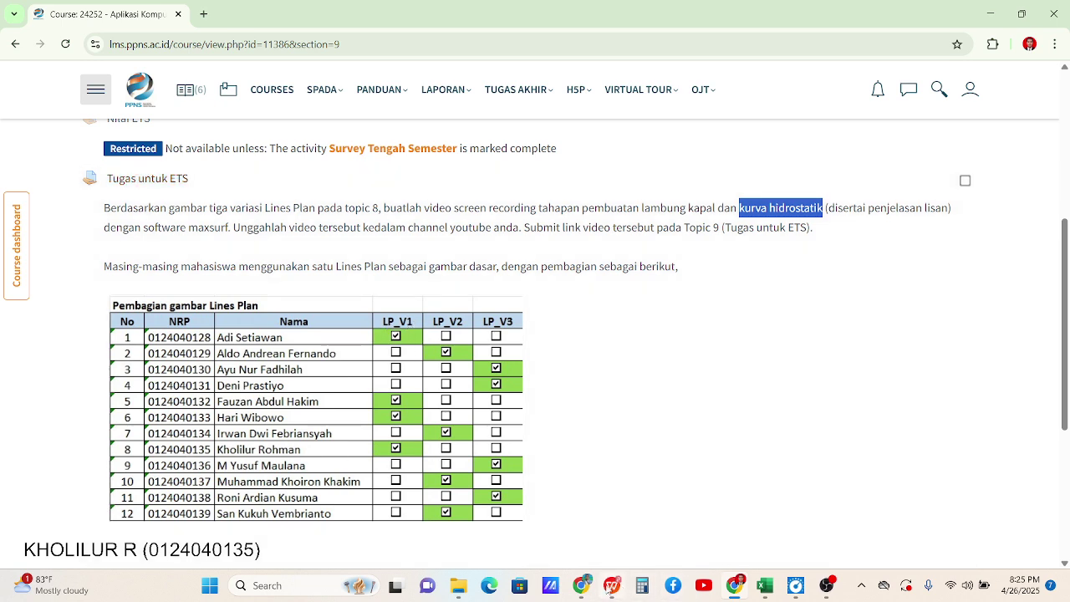
Bring up the LPV1_R0_ETS_WB5M.pdf lines plan drawing in WPS Office
click(612, 585)
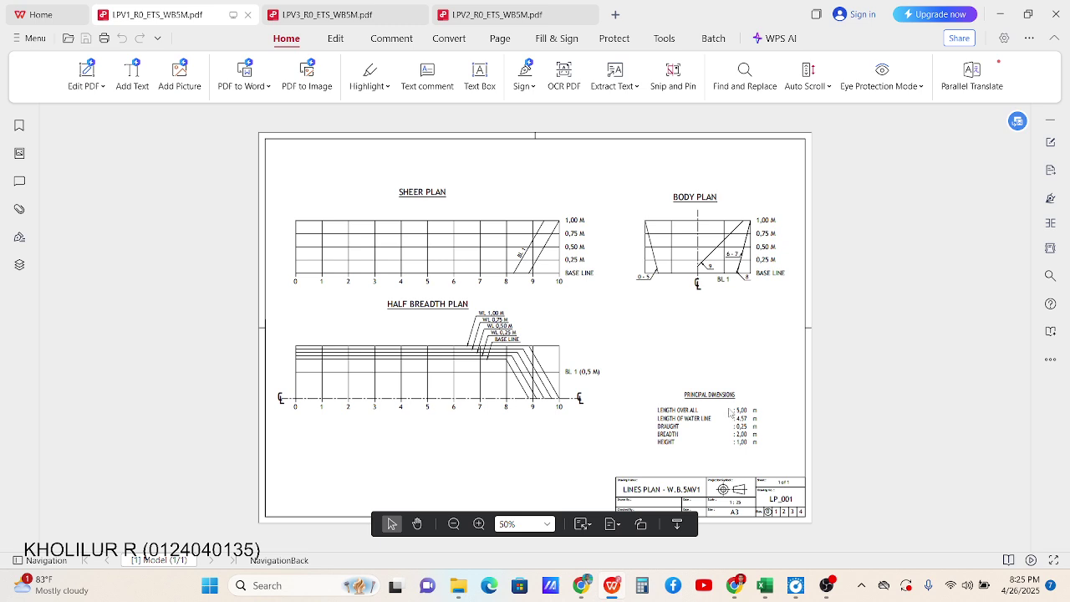
Capture the Sheer Plan area of the lines plan to the clipboard
ctrl+scroll(735, 423, up, 1)
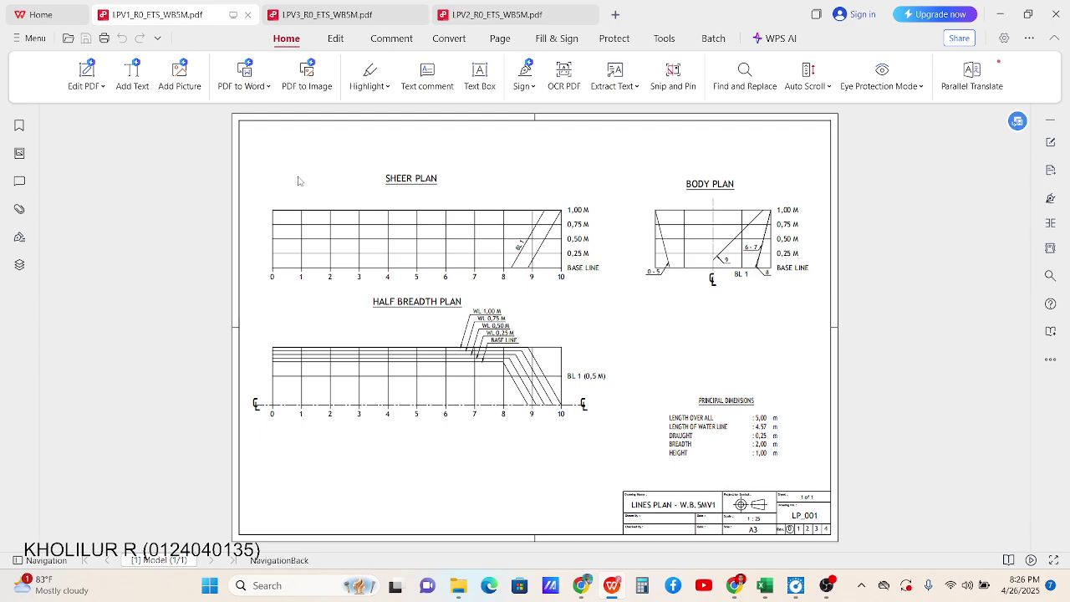
key(super+shift+s)
drag(255, 161, 615, 292)
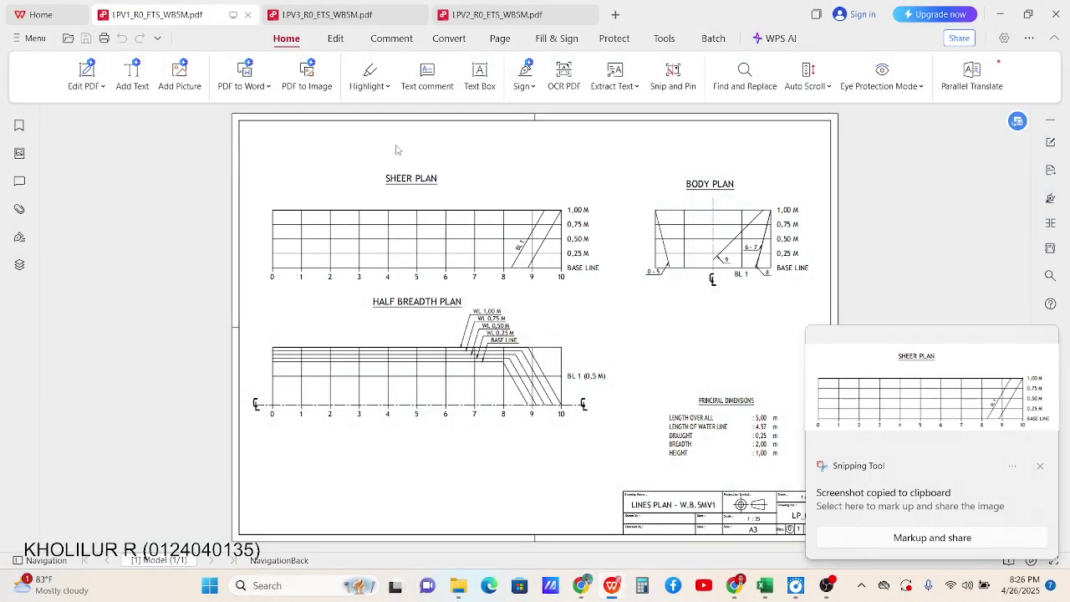
mouse_move(456, 588)
Dismiss the screenshot notification and search the Start menu for 'snip'
click(1014, 469)
click(1015, 470)
mouse_move(534, 522)
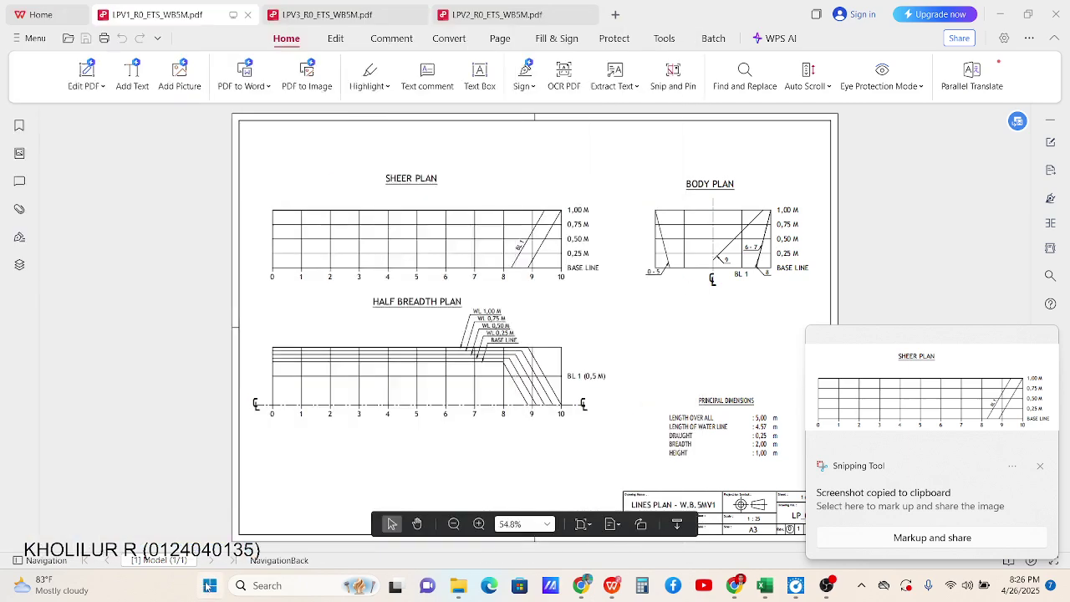
key(super)
text(snipping Tool)
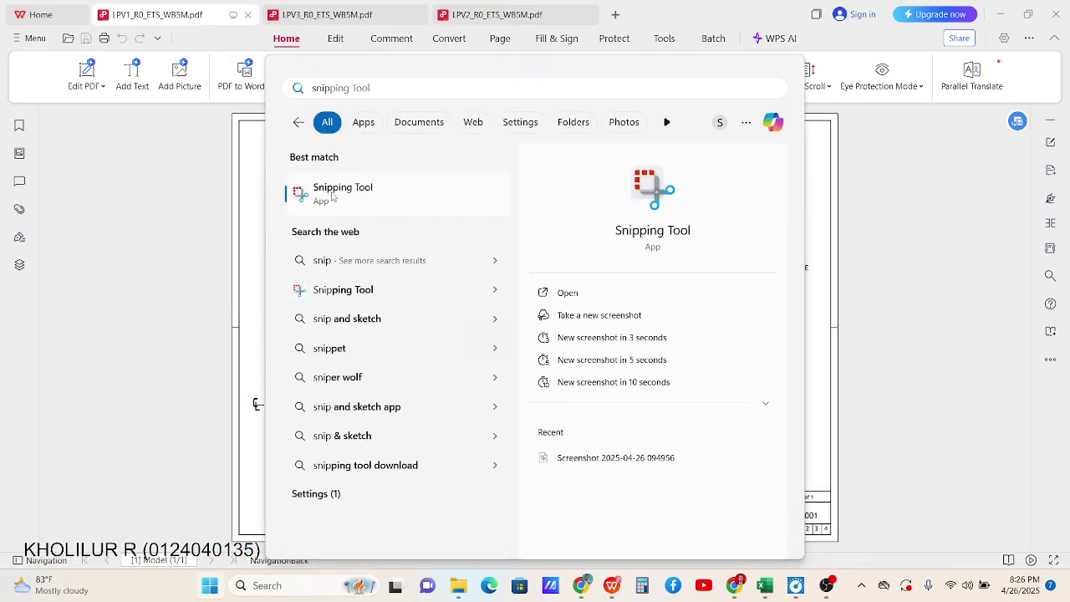
Launch Snipping Tool and take a new still capture of the Sheer Plan with its labels
key(Return)
click(403, 56)
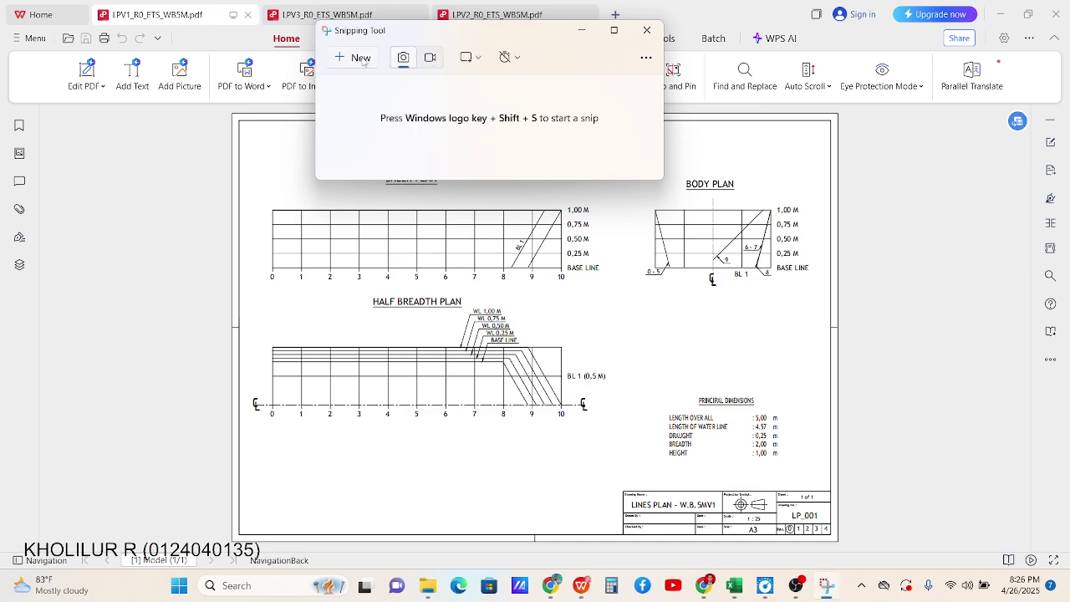
click(358, 58)
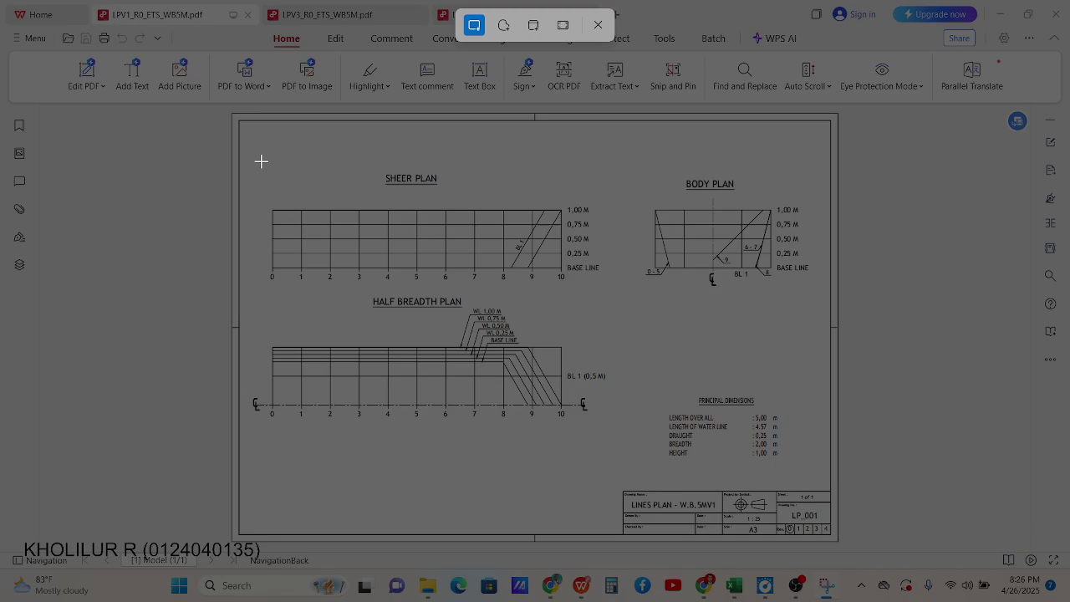
drag(256, 161, 605, 288)
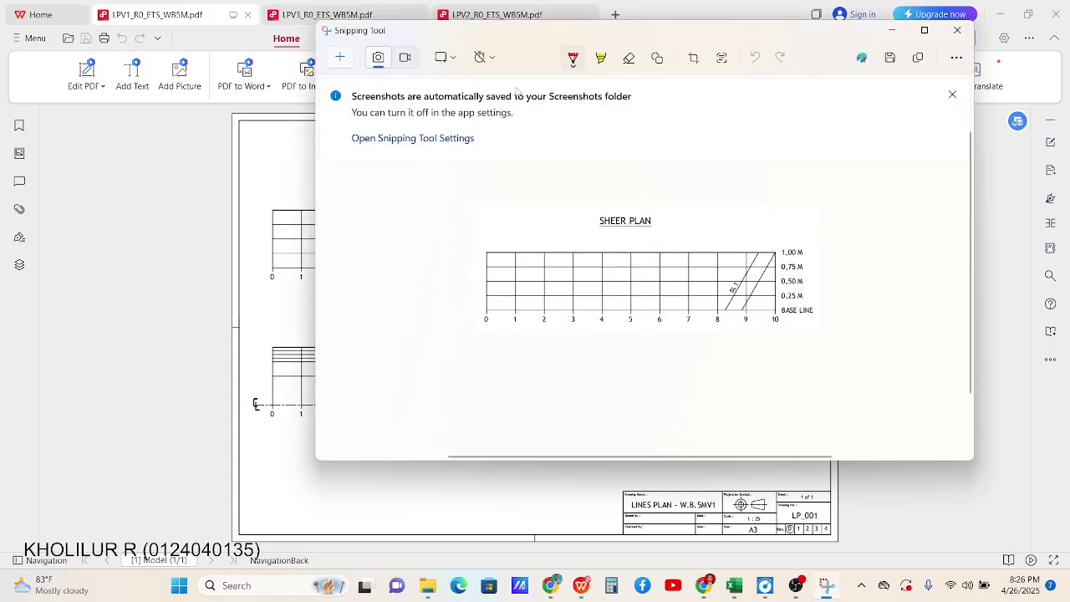
Save the capture, browsing USB Drive (F:) through RPL D4-DC PPNS 2025 and MATKUL to ETS
click(889, 58)
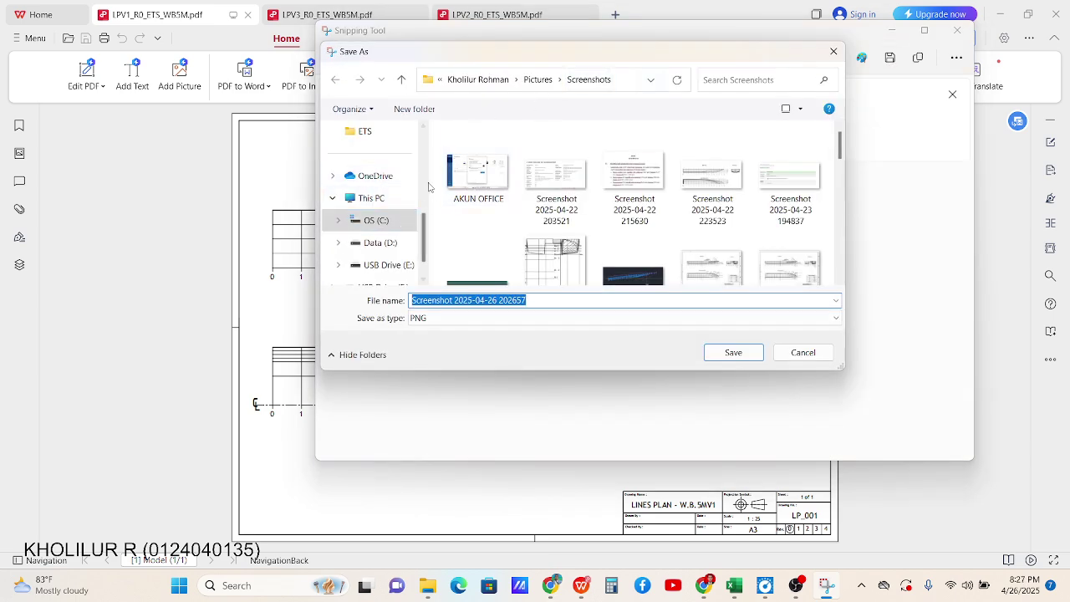
scroll(401, 221, down, 2)
click(395, 223)
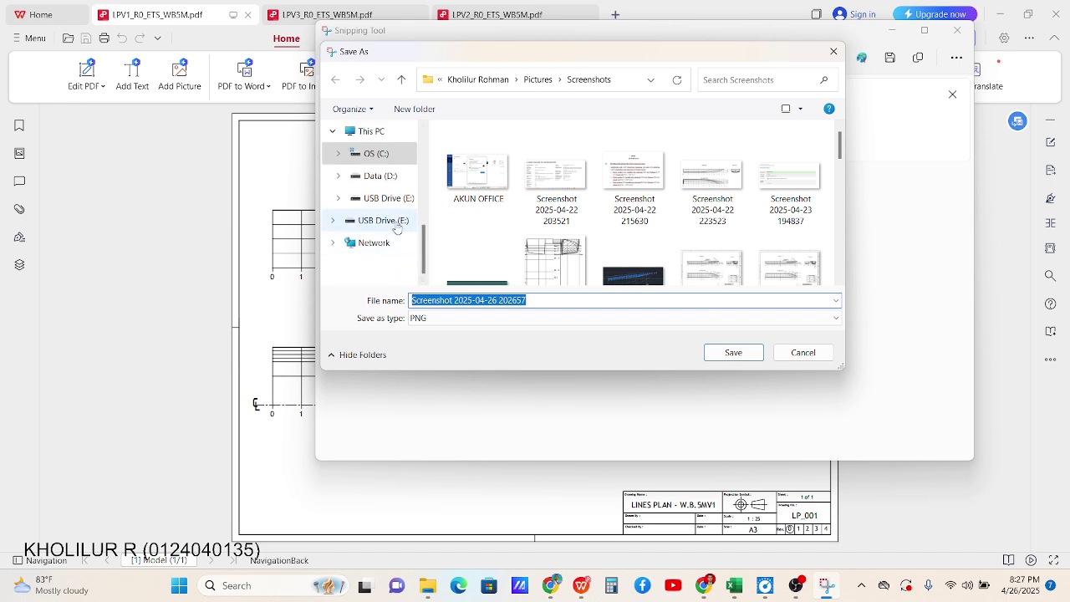
double_click(500, 221)
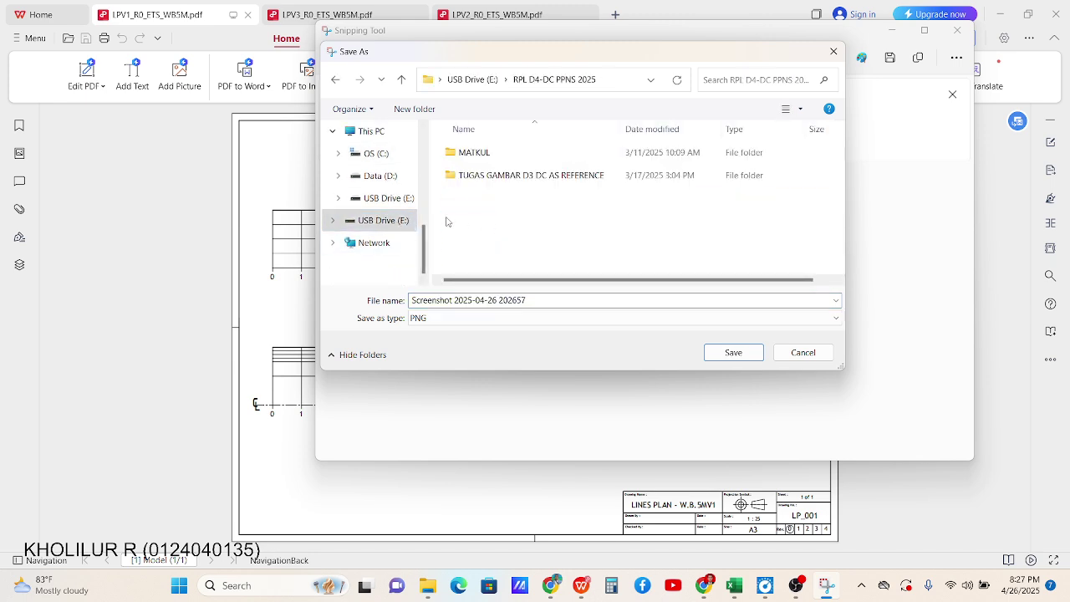
double_click(477, 153)
click(487, 154)
double_click(488, 154)
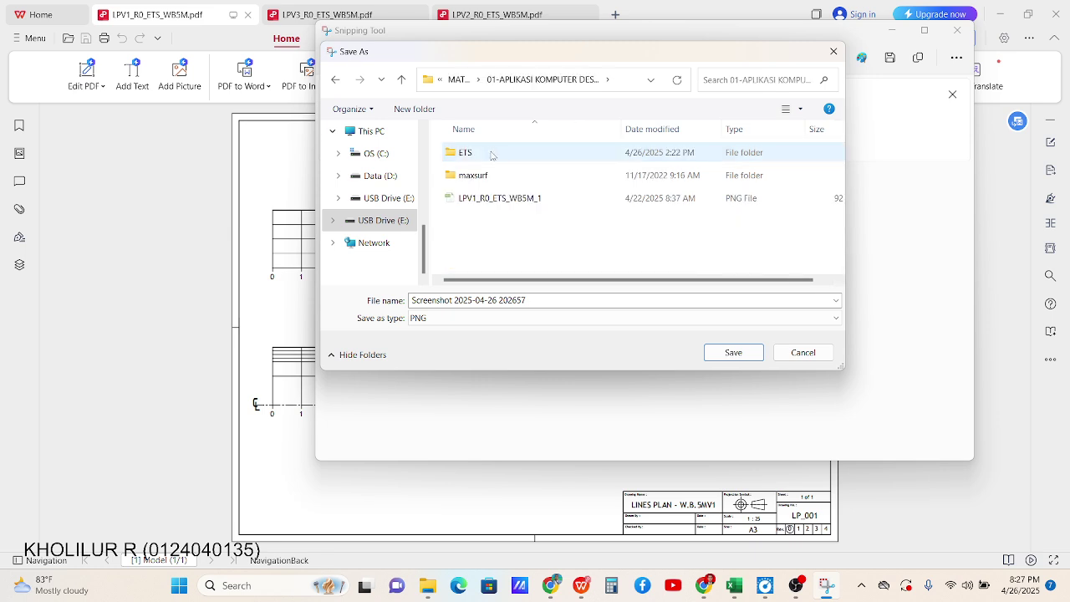
double_click(486, 154)
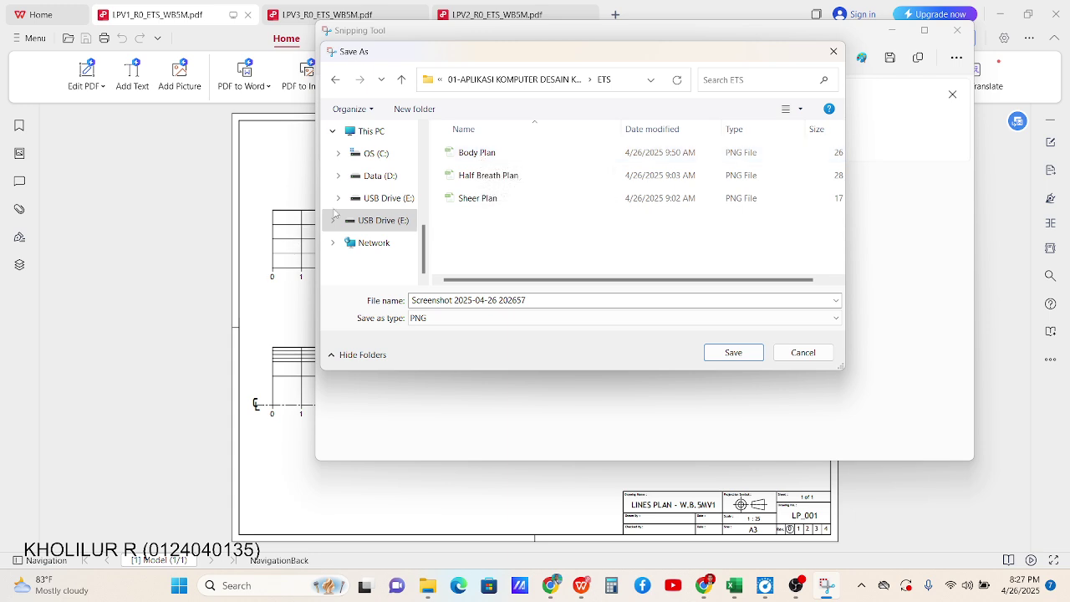
Save it as Sheer Plan, replacing the old file, and close Snipping Tool
drag(394, 51, 457, 57)
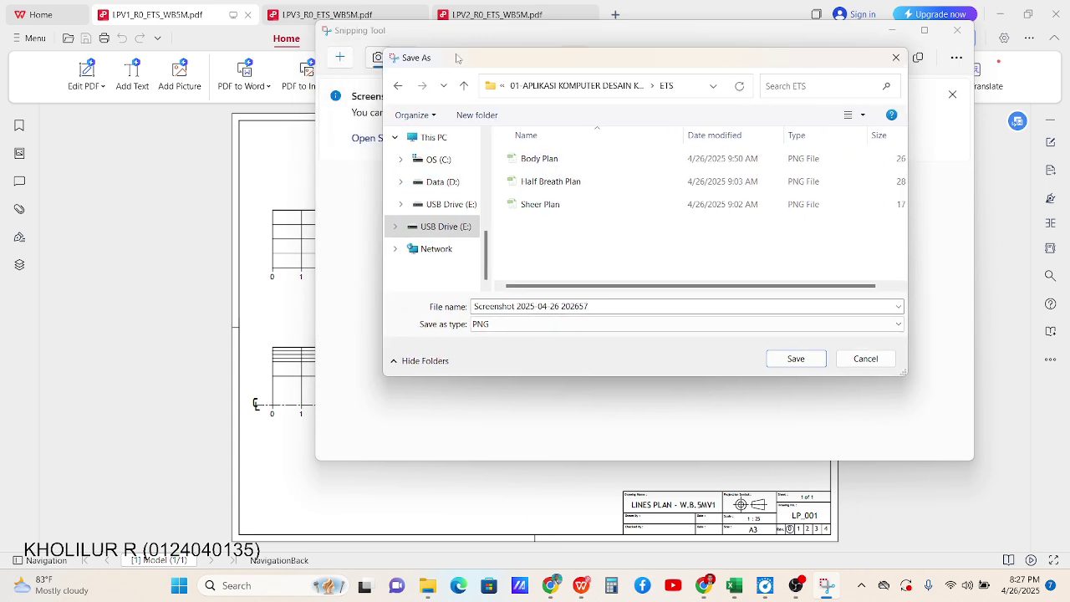
click(559, 207)
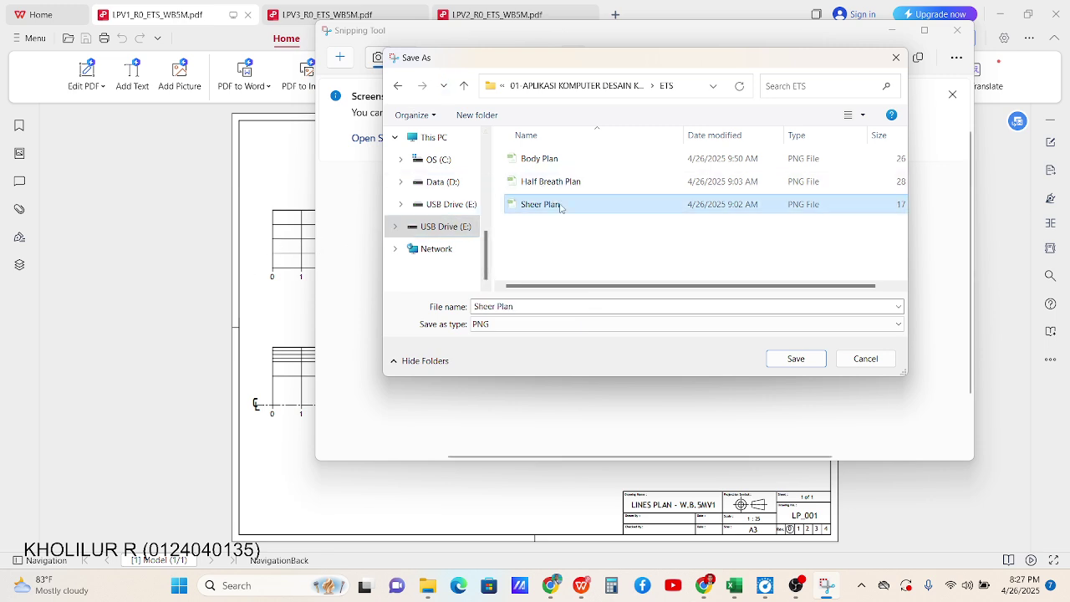
click(783, 361)
click(569, 294)
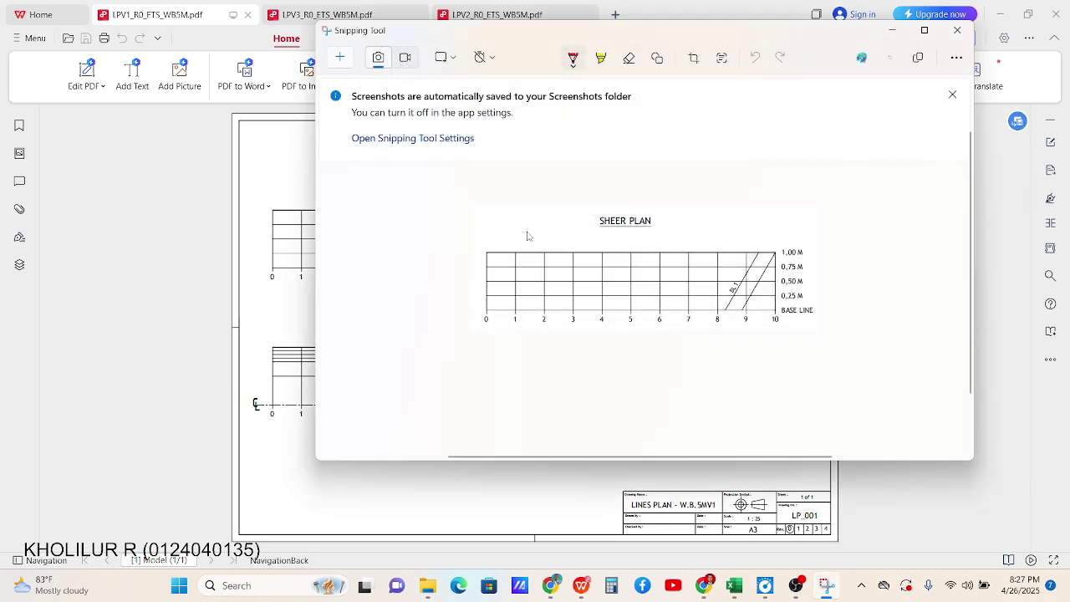
click(958, 32)
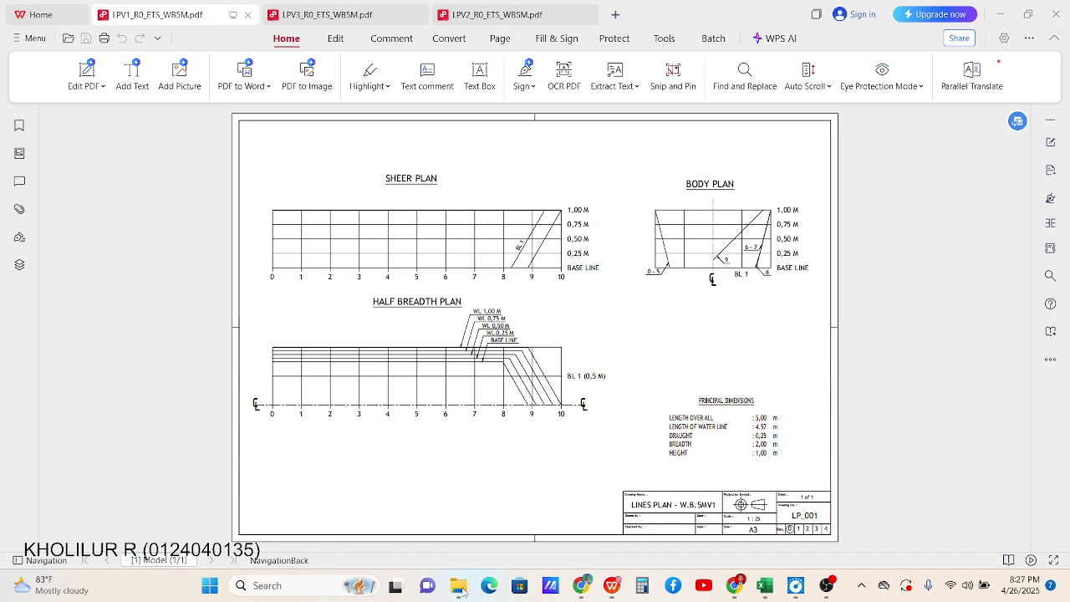
Inspect the Body Plan, Half Breath Plan and Sheer Plan images in ETS, then return to Chrome
mouse_move(461, 592)
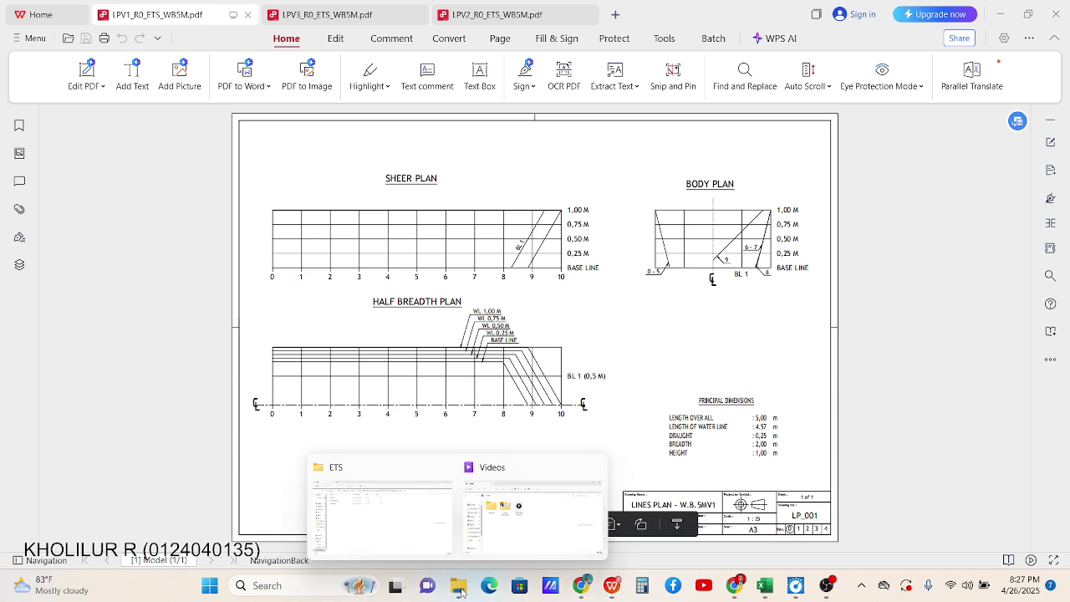
click(378, 527)
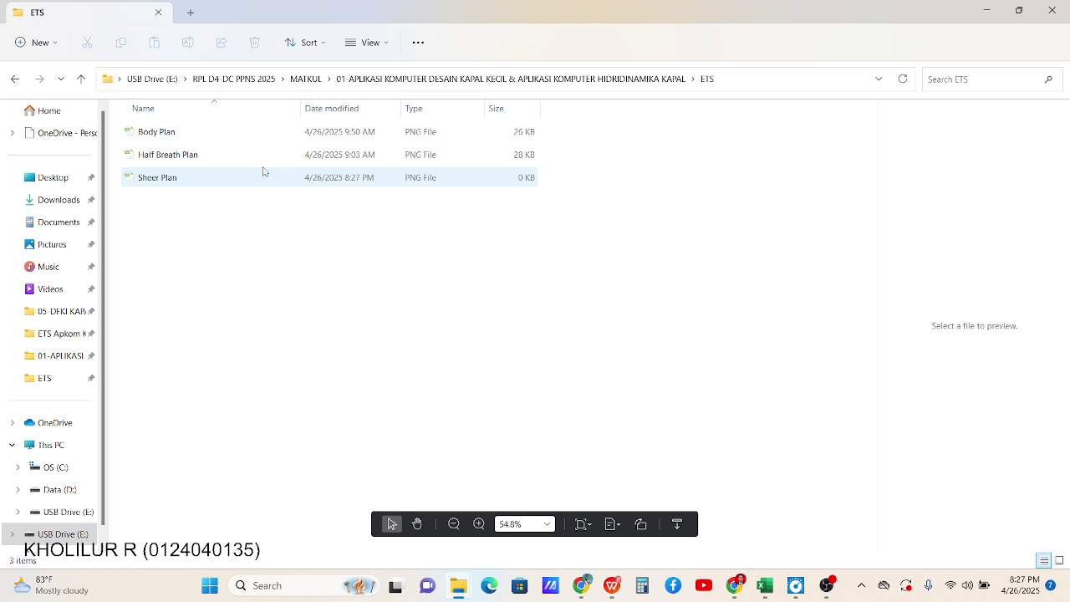
click(160, 135)
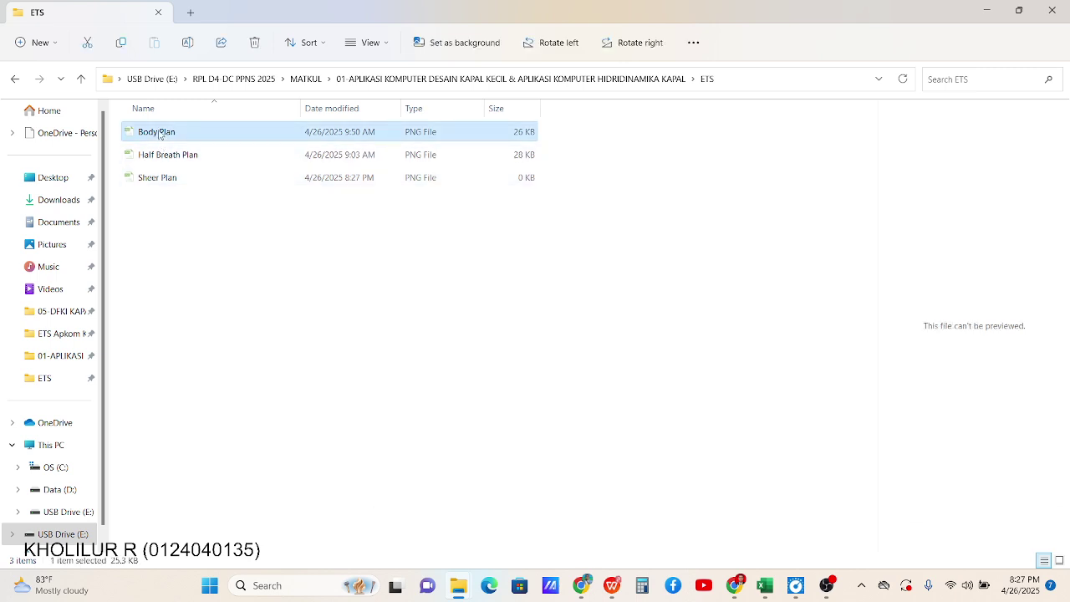
click(158, 157)
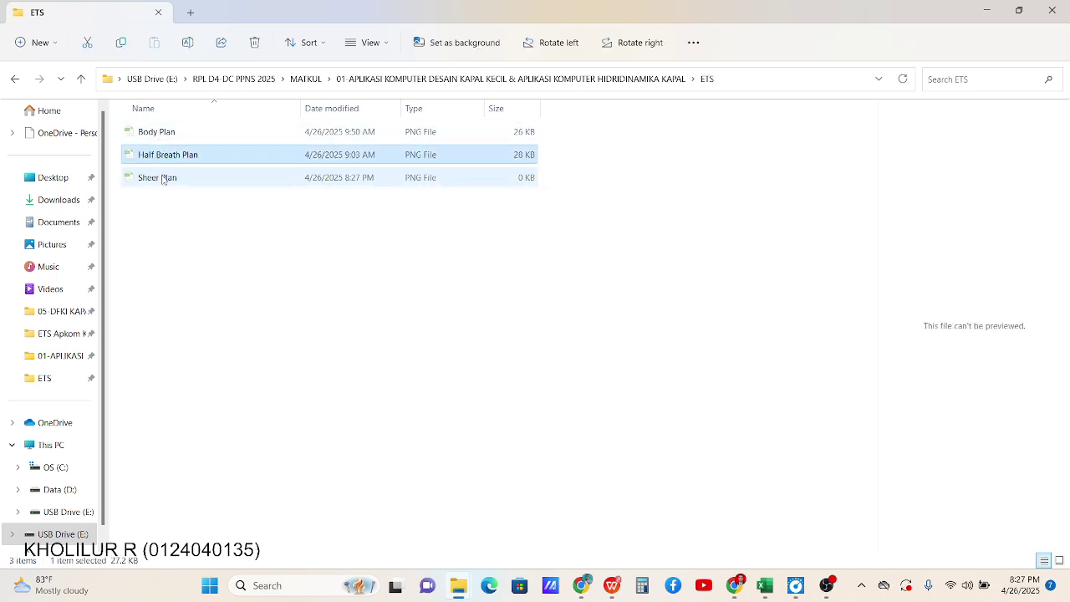
click(165, 179)
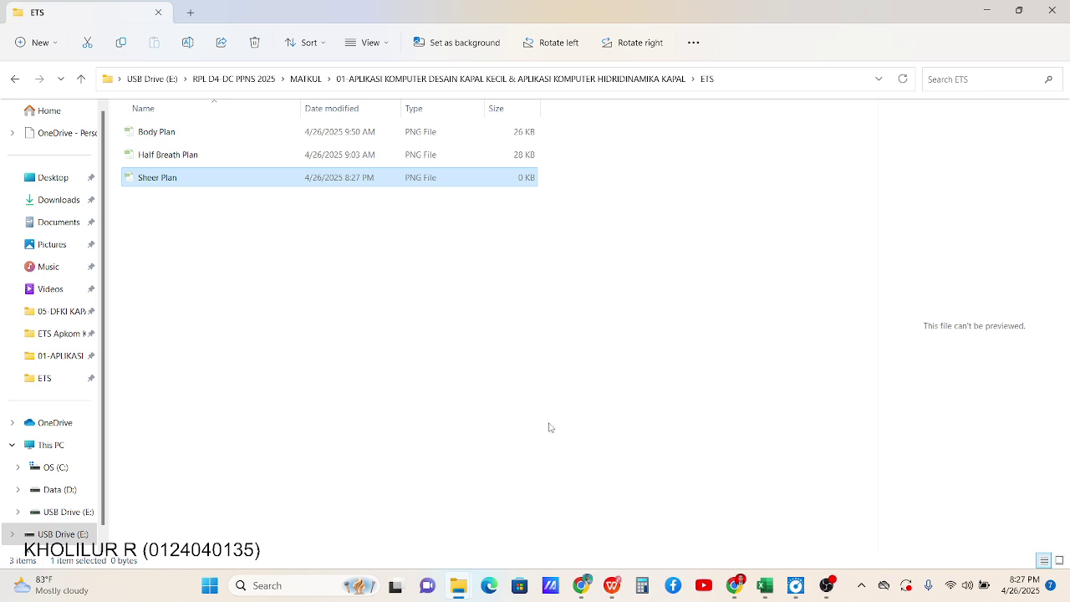
click(736, 589)
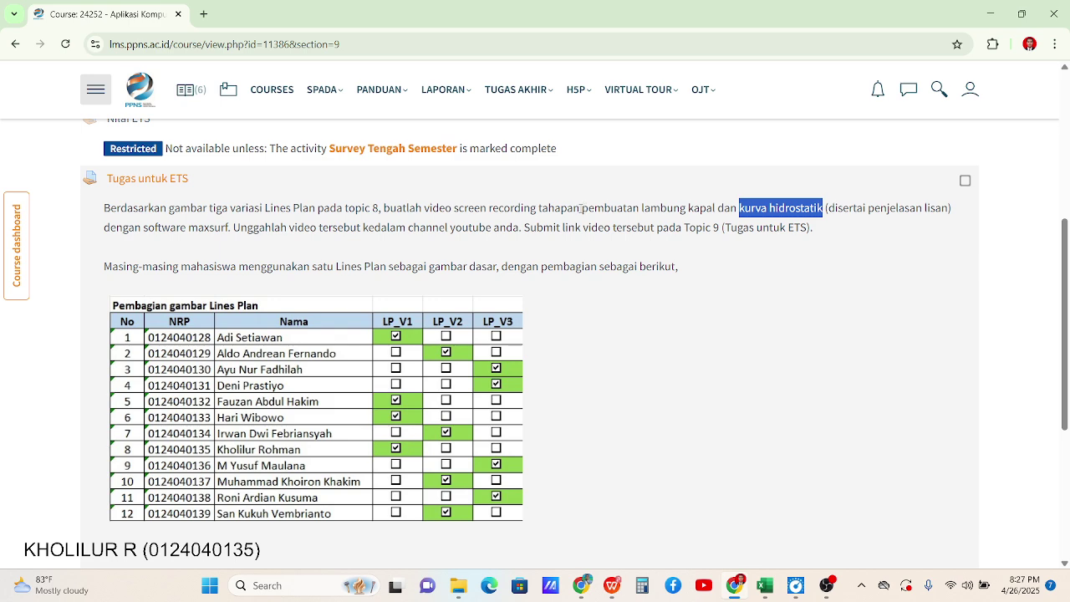
Highlight the assignment wording, then launch Maxsurf Modeler via a Start search for 'maxs'
drag(581, 208, 661, 209)
drag(738, 208, 786, 209)
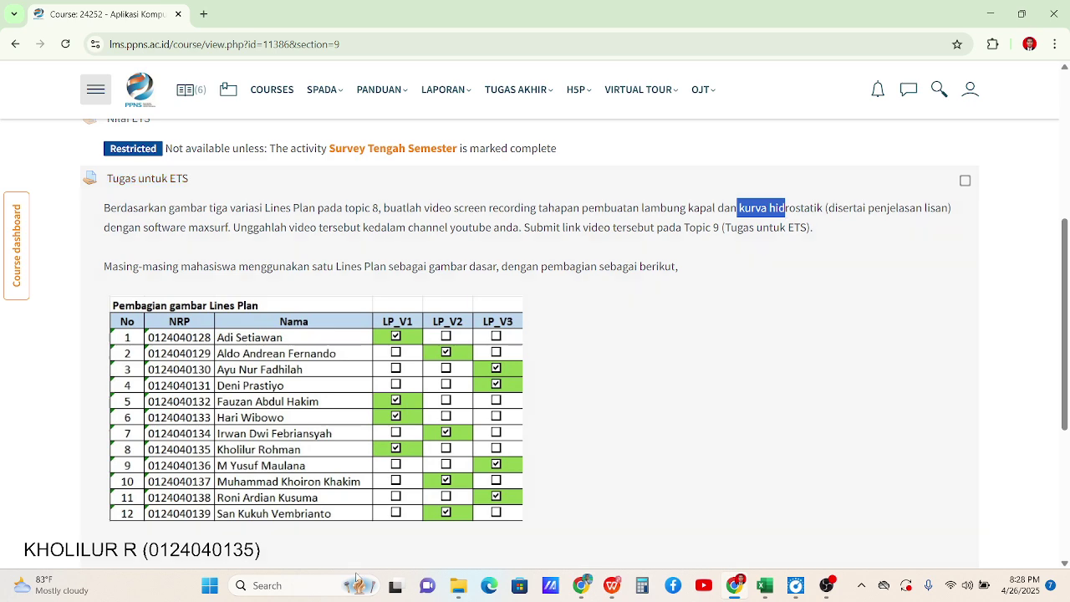
click(209, 587)
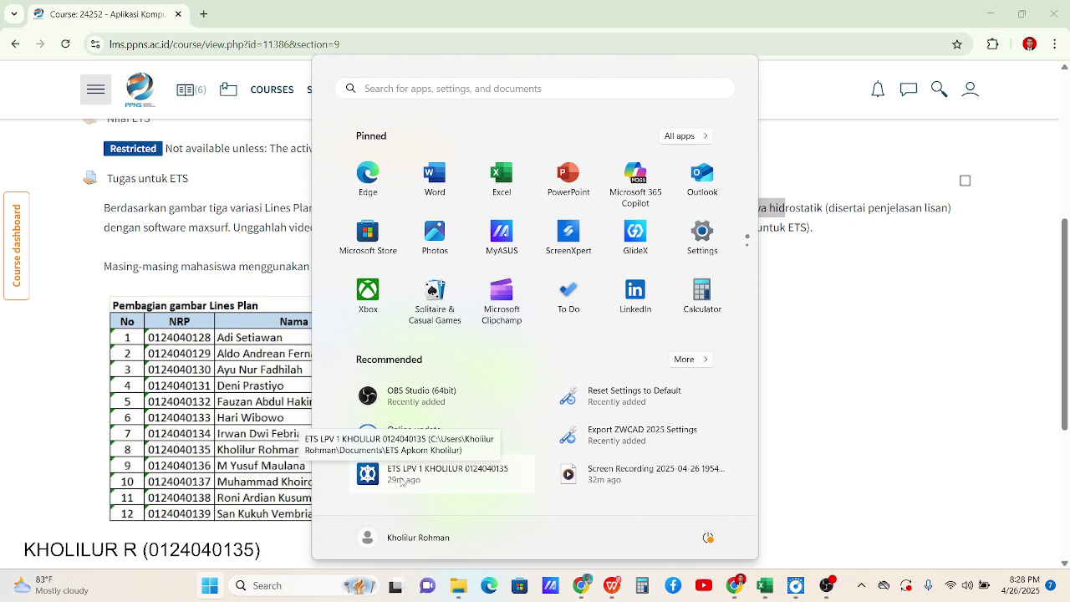
click(211, 587)
click(212, 590)
text(maxs)
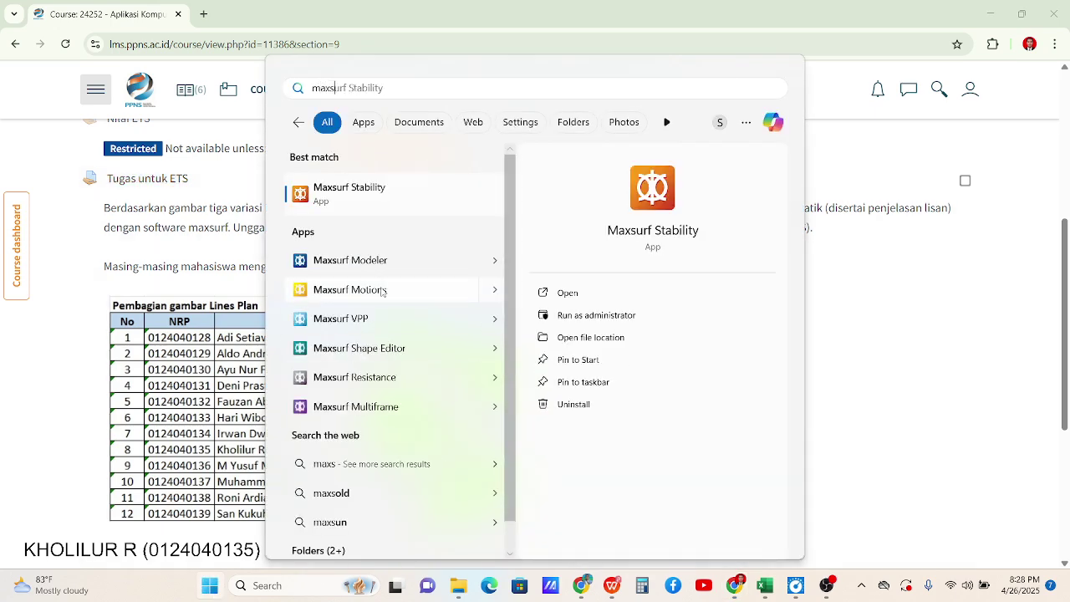
click(383, 259)
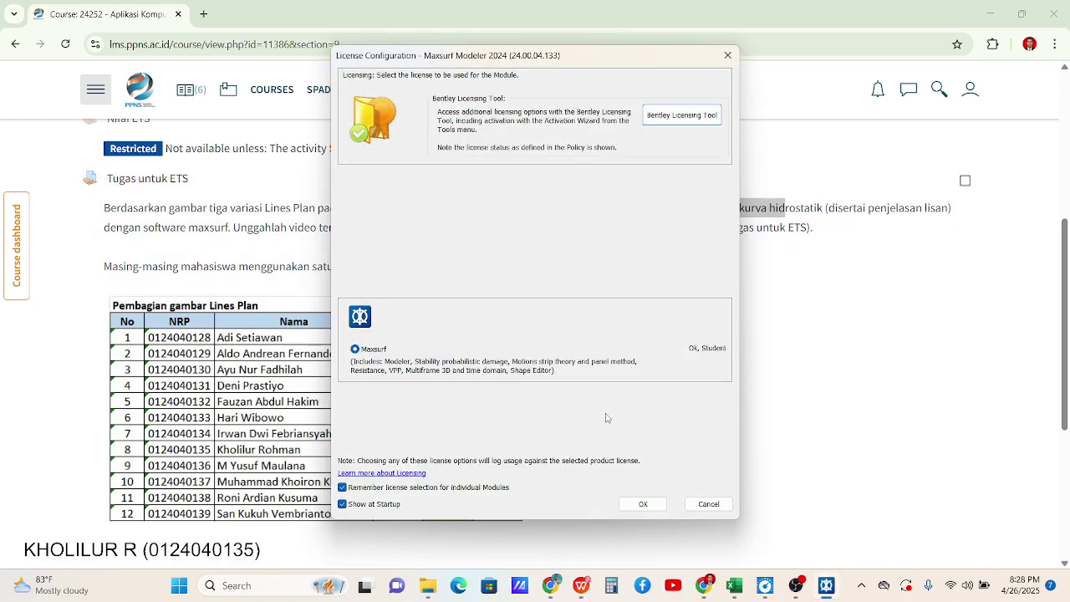
Confirm the license and dismiss the Design Quickstart and News dialogs
click(624, 483)
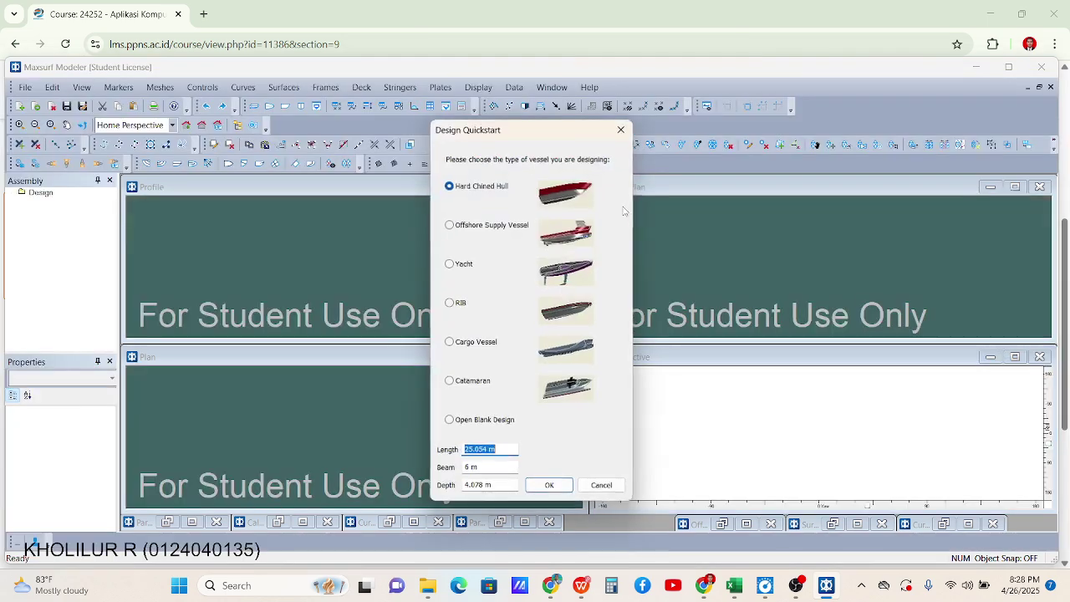
click(618, 132)
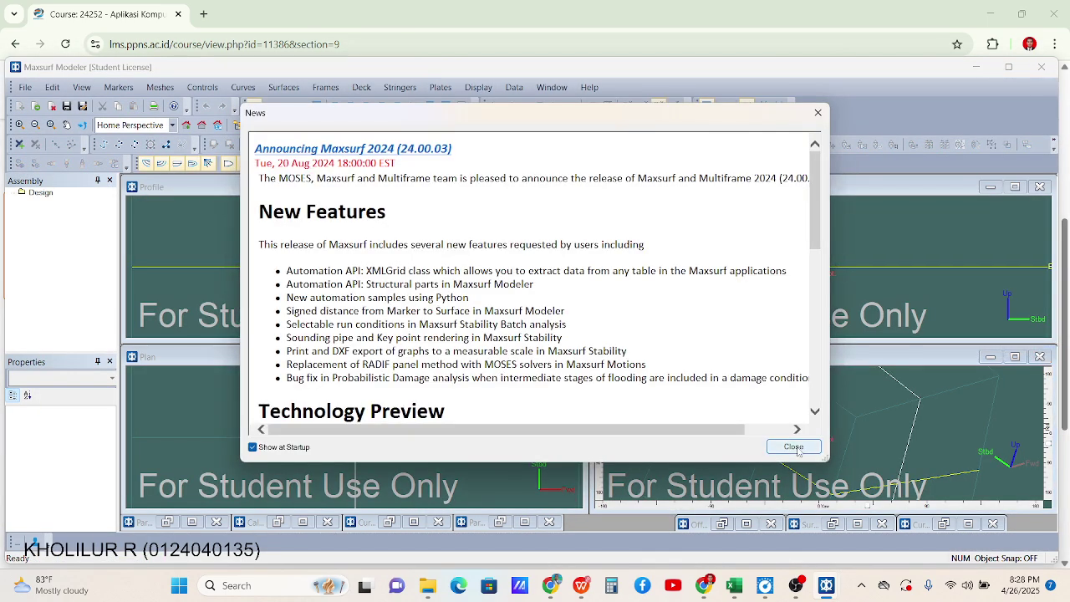
click(793, 447)
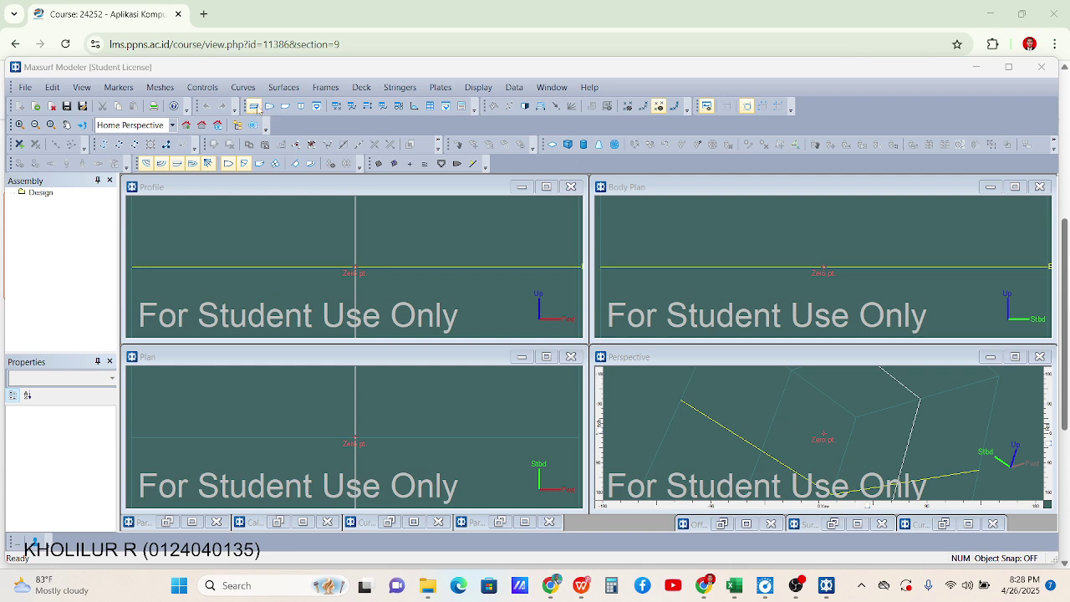
Maximize the viewport and show the empty design in Plan, Profile, then Body Plan
click(269, 106)
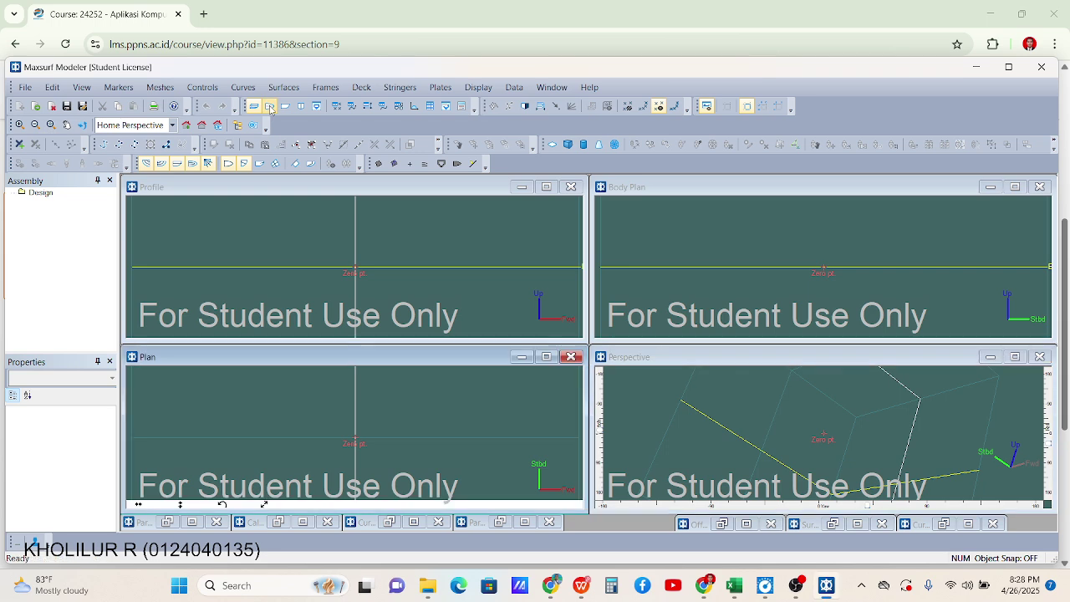
click(547, 187)
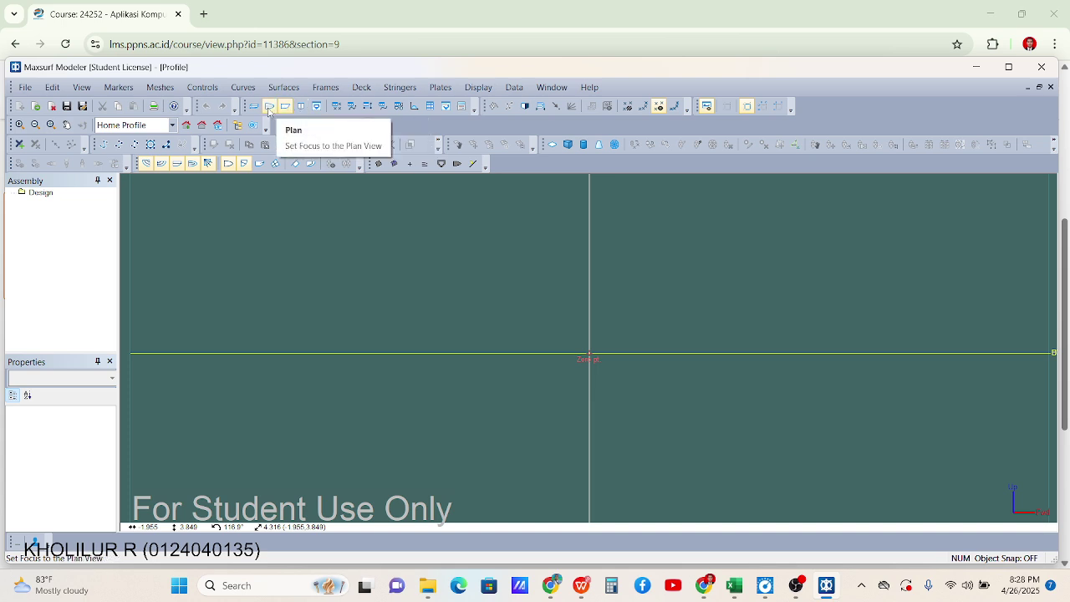
click(270, 106)
click(286, 106)
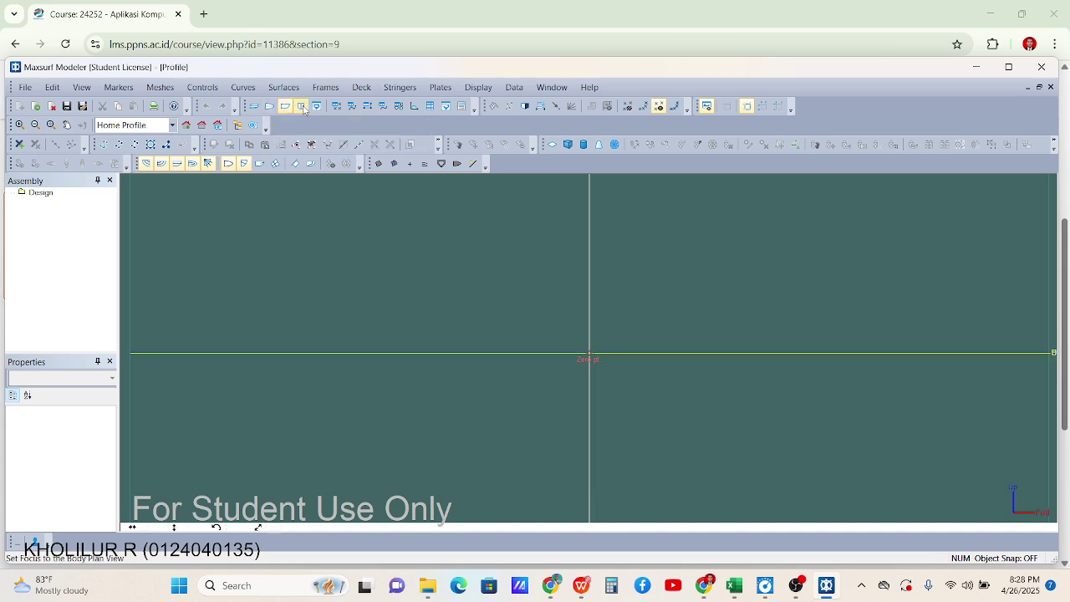
click(301, 106)
scroll(493, 249, down, 3)
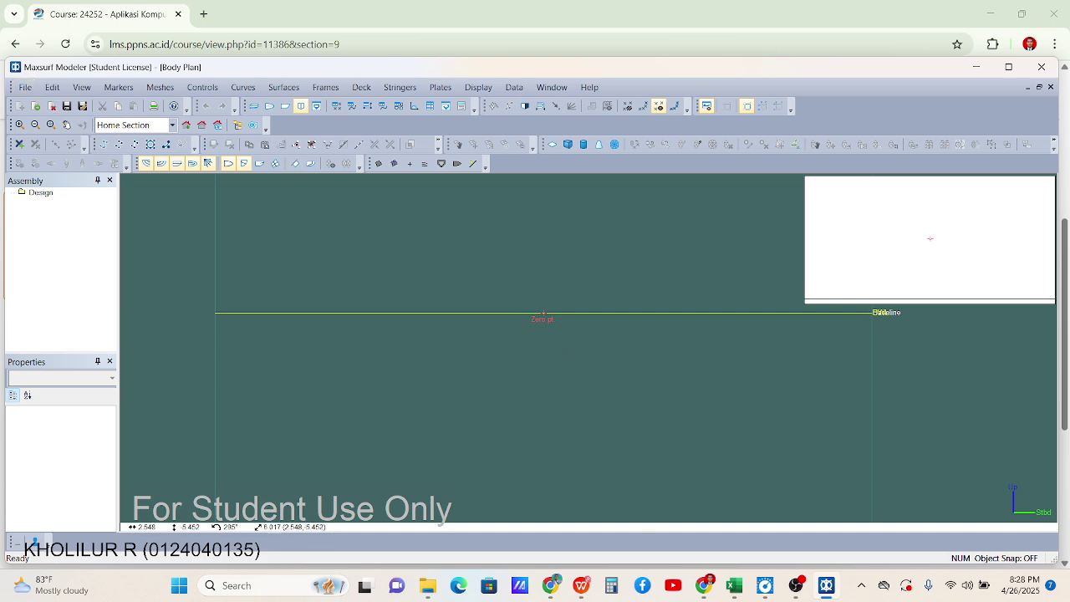
Launch Excel from a Start menu search for 'excel'
click(185, 589)
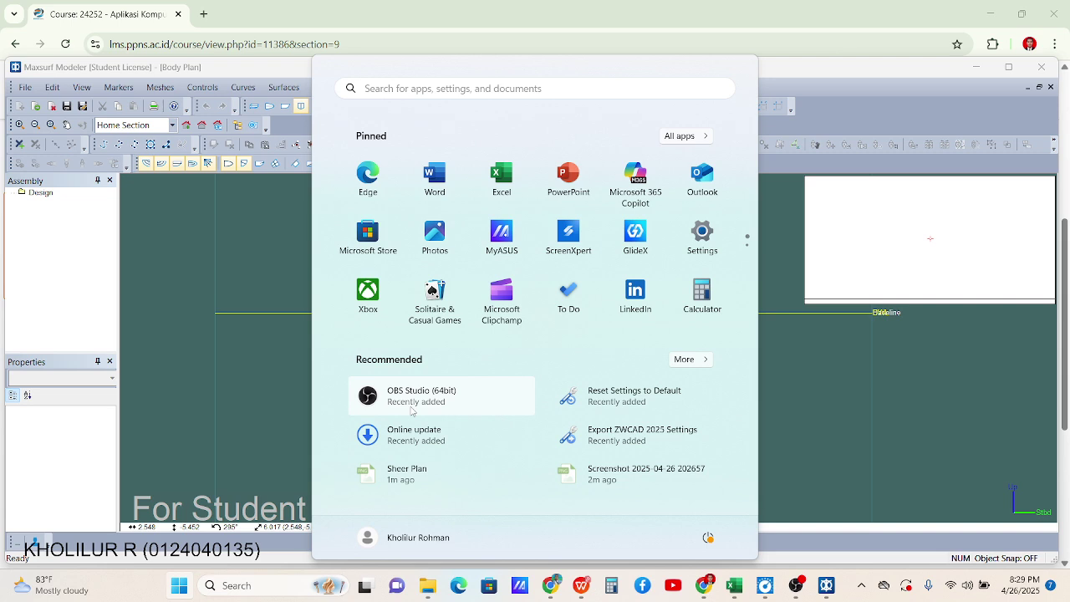
text(excel)
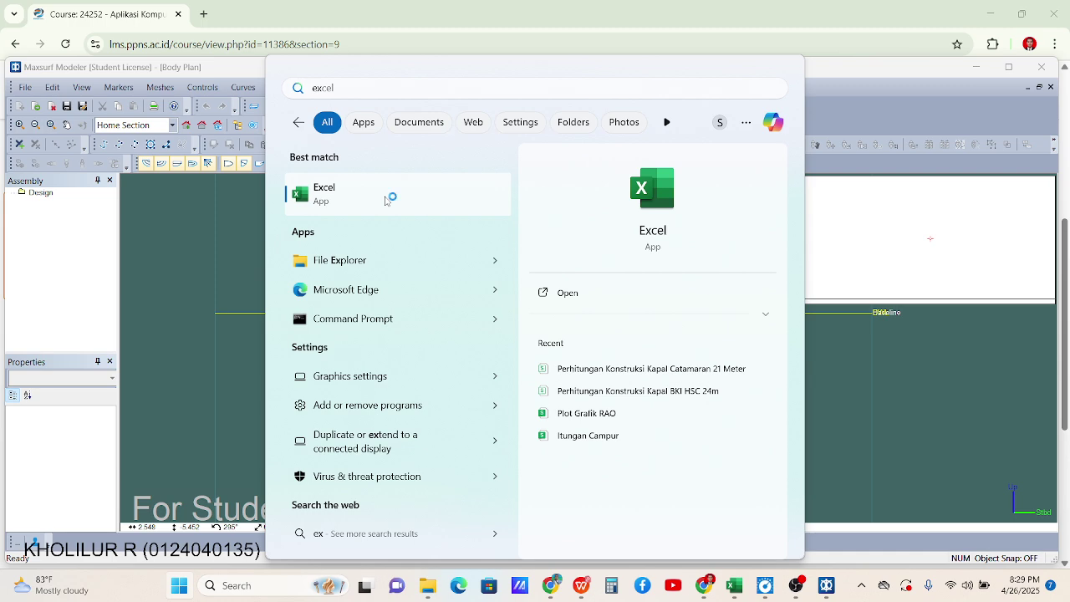
click(390, 196)
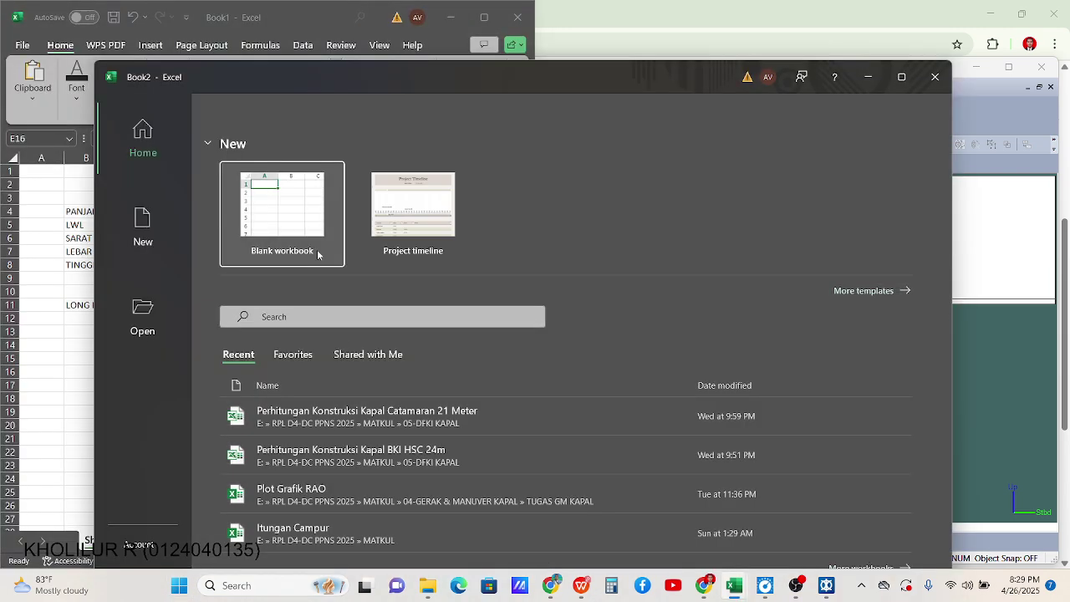
In a new blank workbook, enter the labels Panjang and LWL in C4 and C5
click(318, 249)
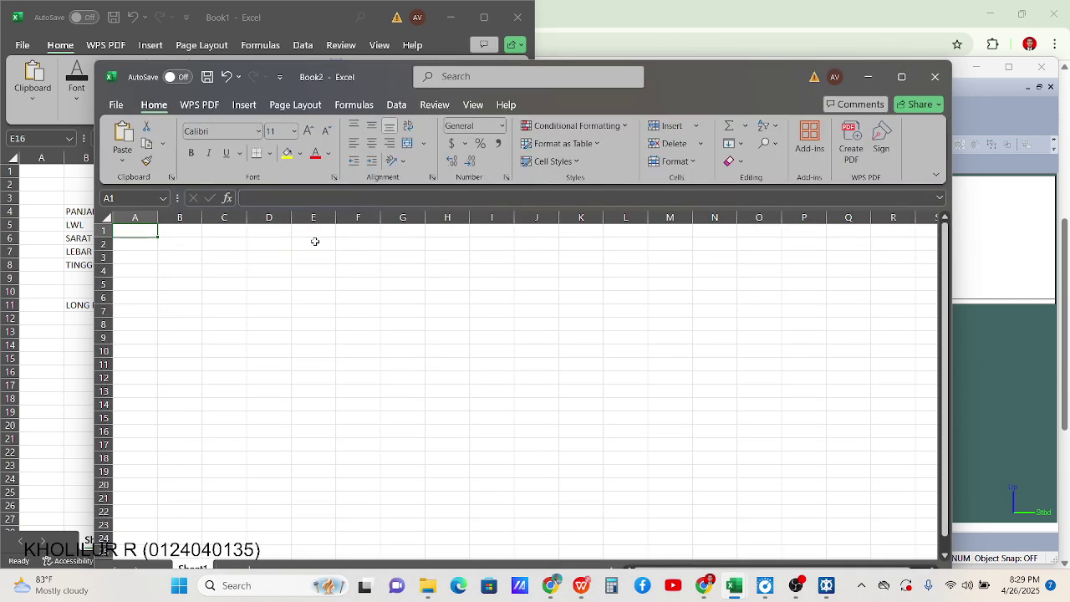
click(270, 285)
drag(269, 364, 268, 351)
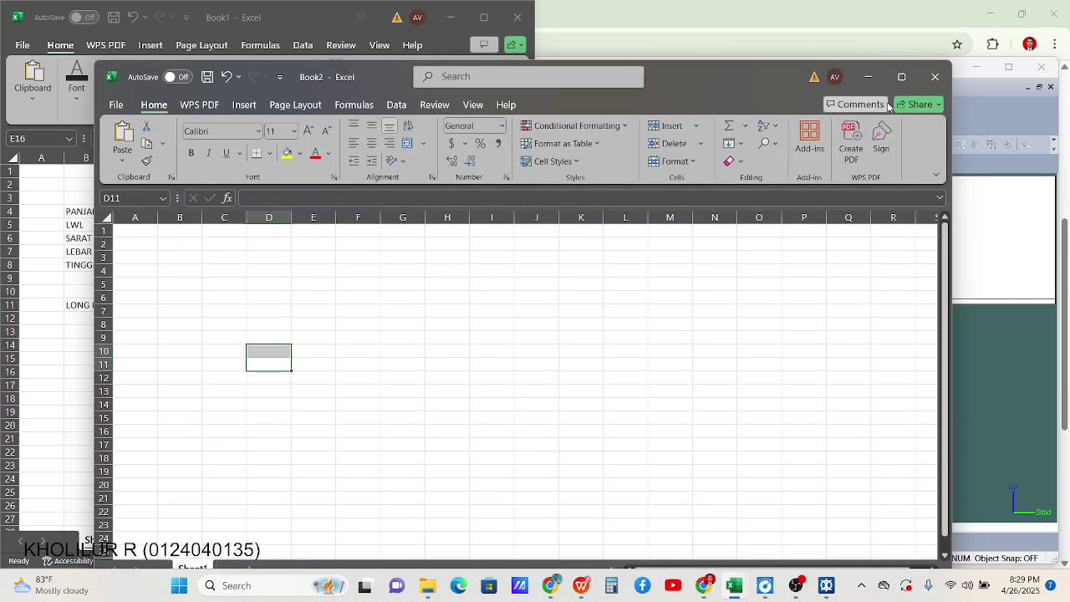
click(222, 272)
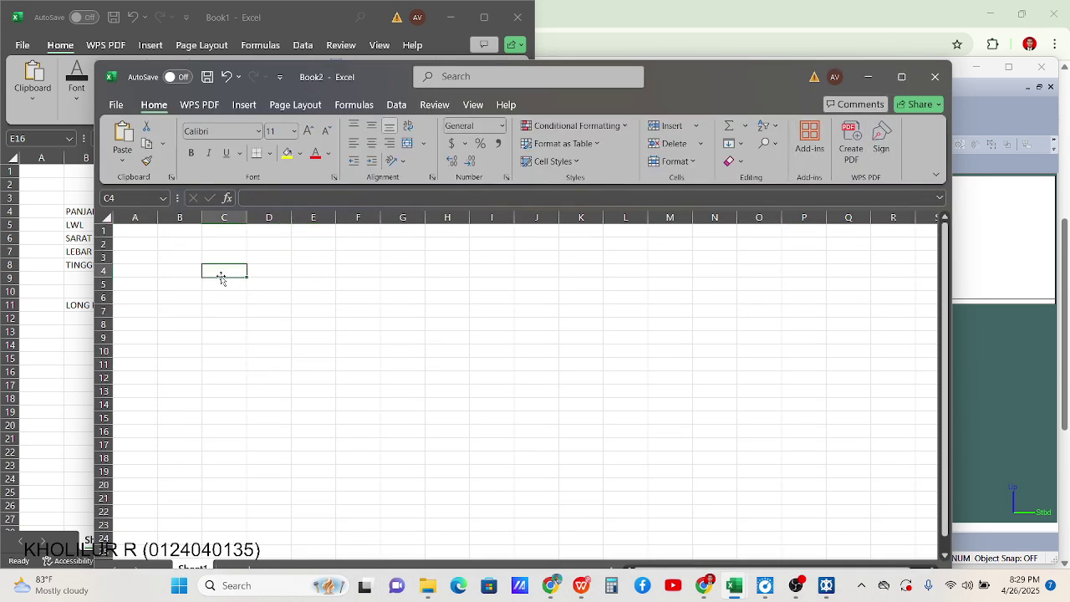
text(Panjang)
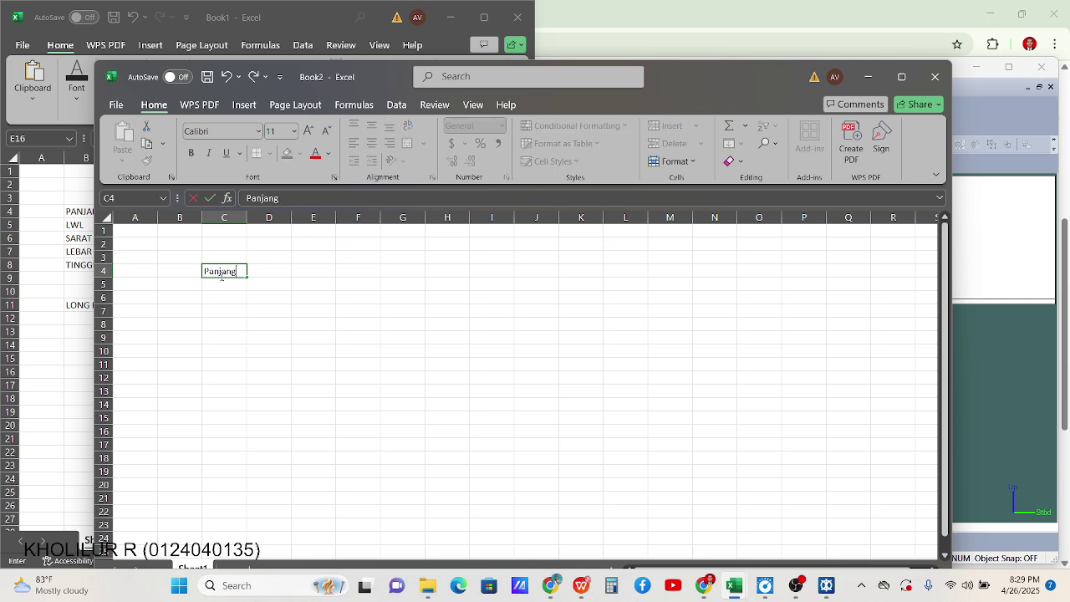
key(Return)
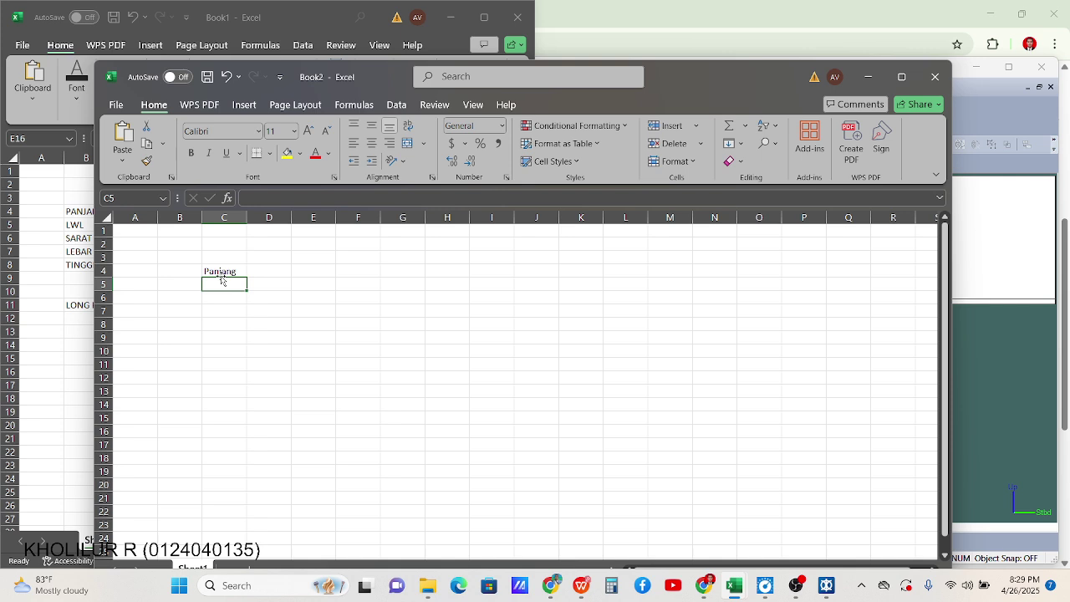
text(LWL)
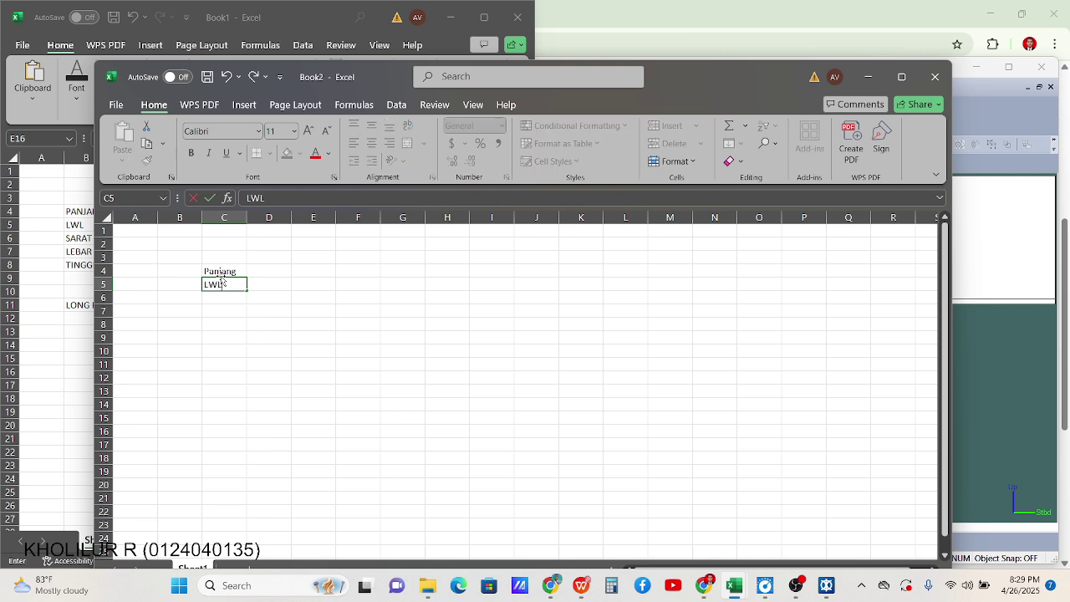
key(Return)
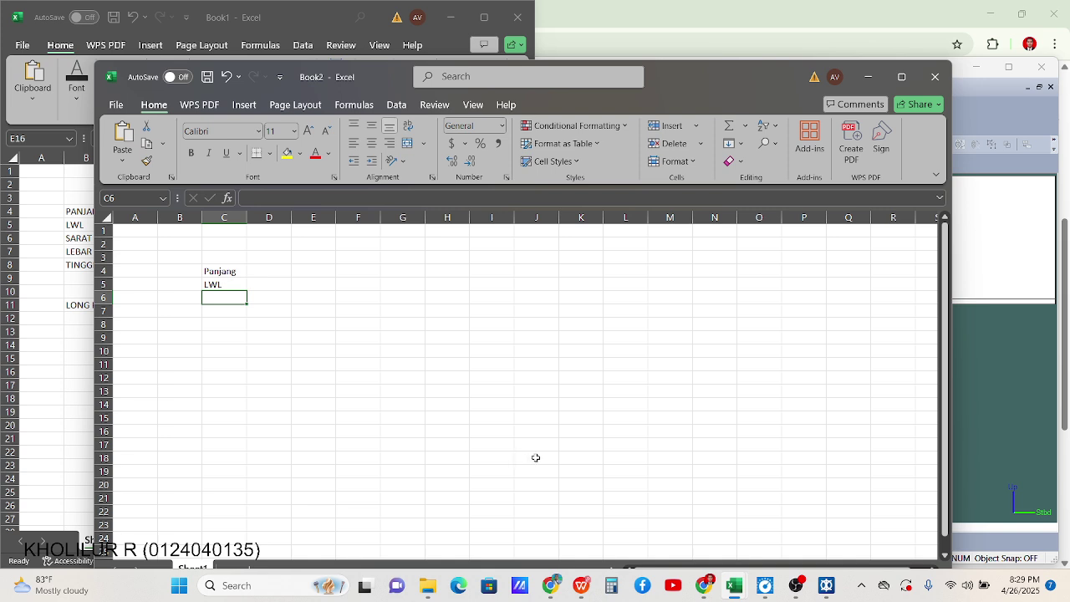
Close the old Book1 workbook without saving
click(581, 586)
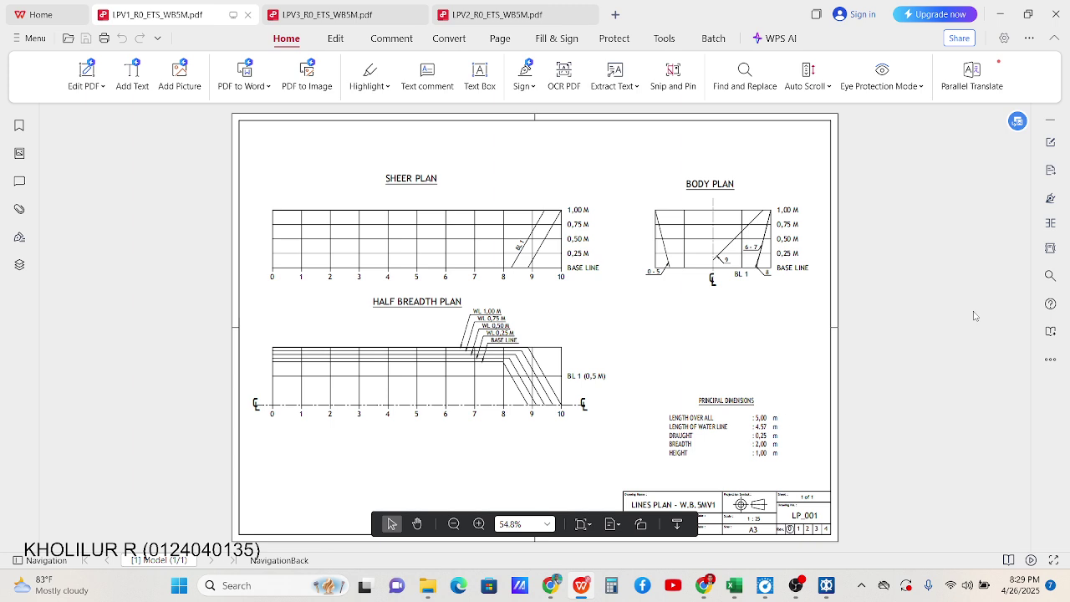
mouse_move(735, 586)
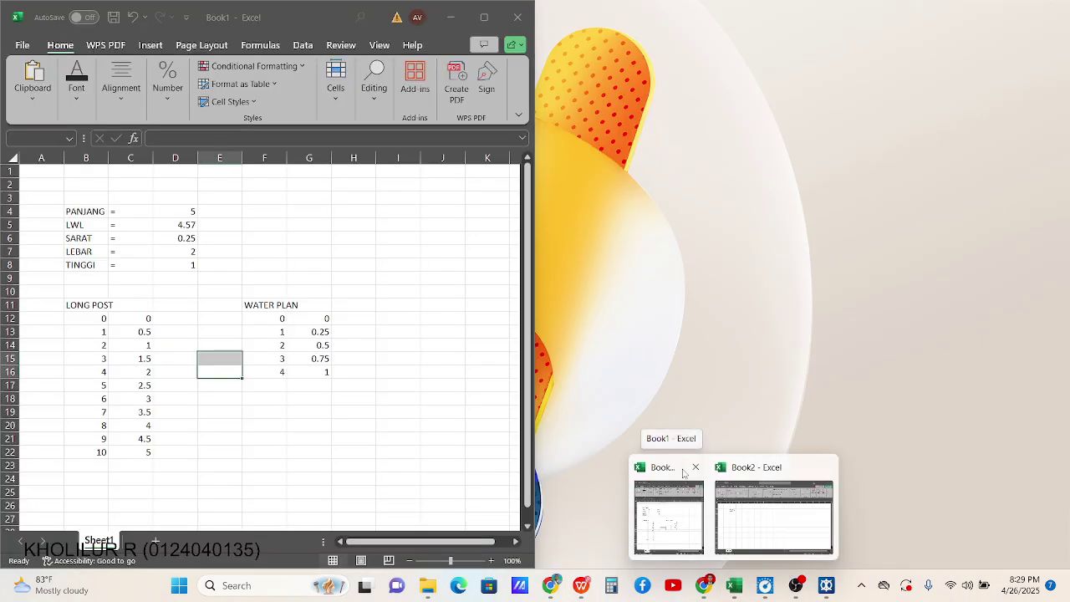
click(697, 468)
click(339, 370)
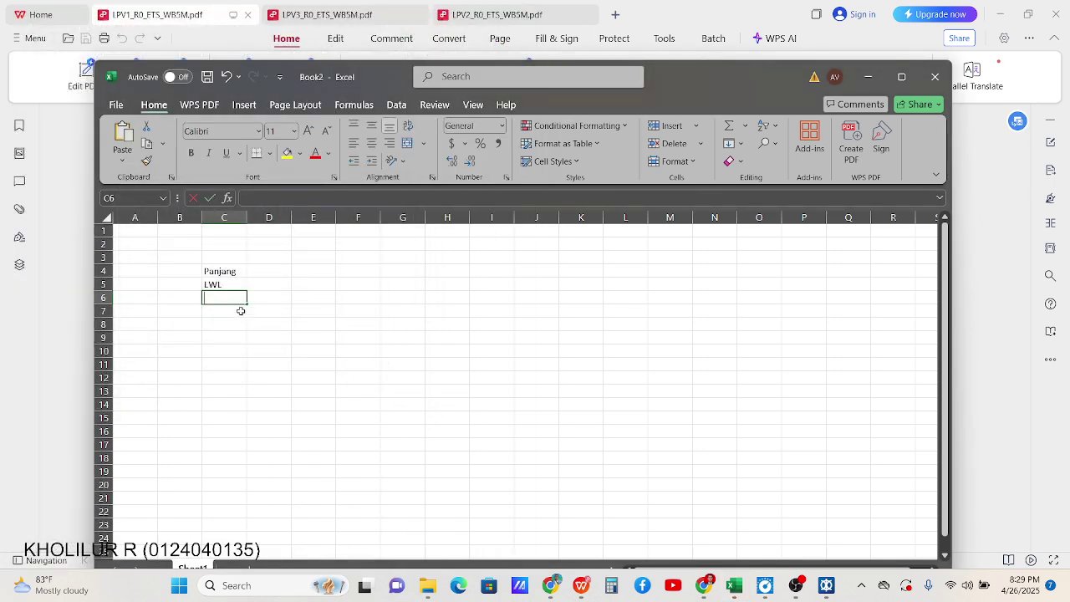
Add the labels Draft, Lebar and Tinggi below, and put equals signs in D4:D8
text(Draft)
key(Return)
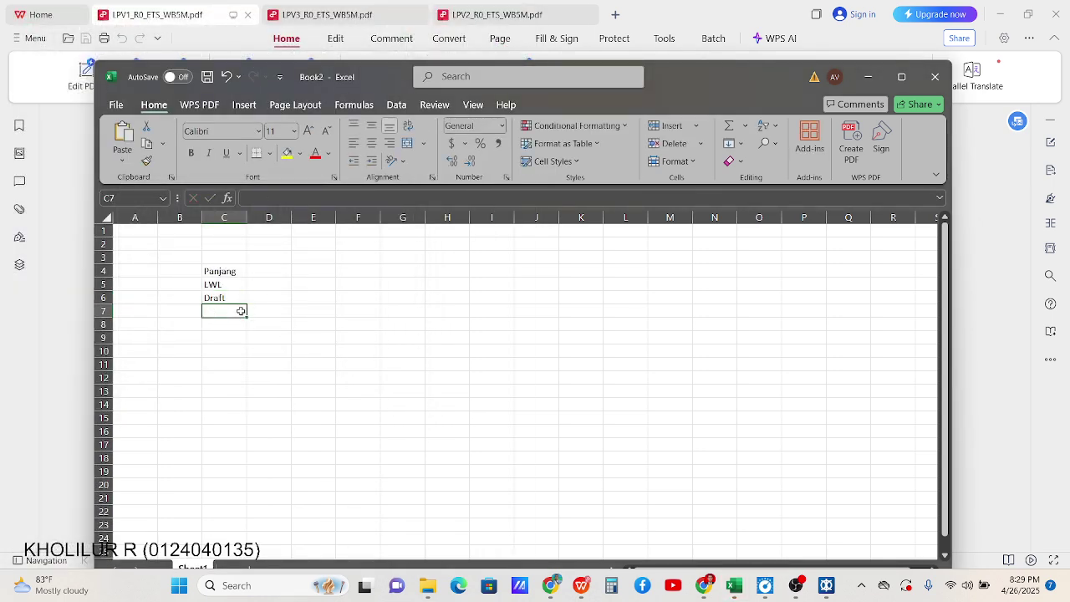
text(Lebar)
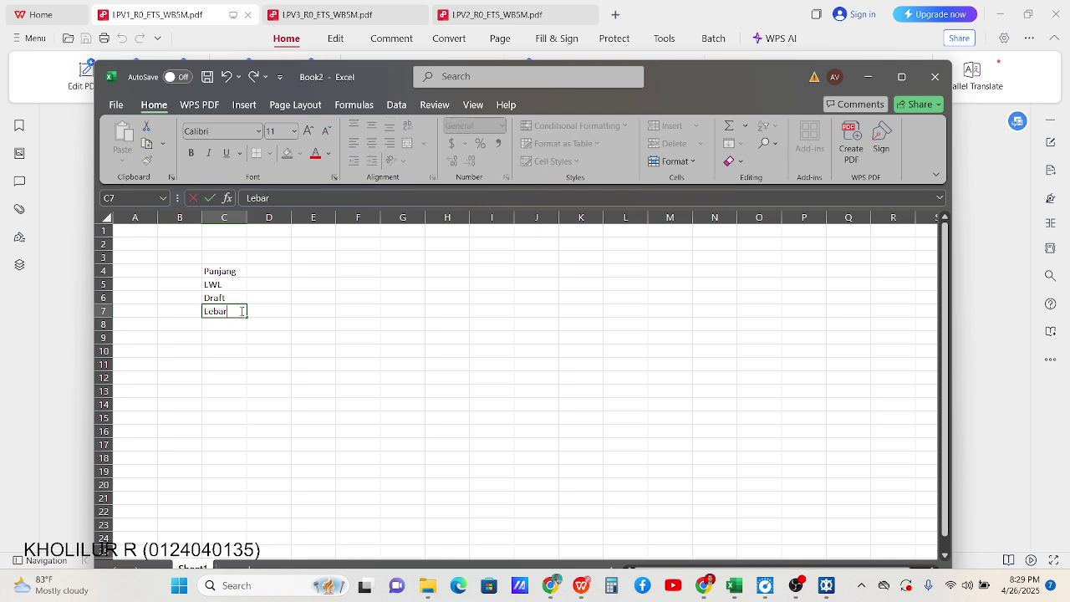
key(Return)
text(Tin)
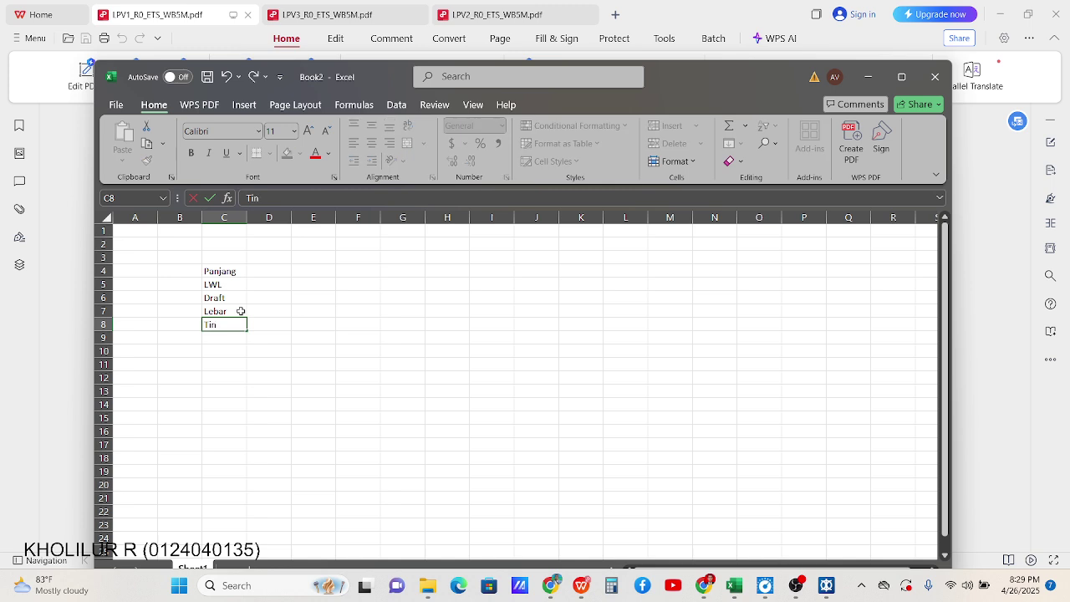
text(ggi)
click(274, 261)
click(274, 273)
text(= = = = =)
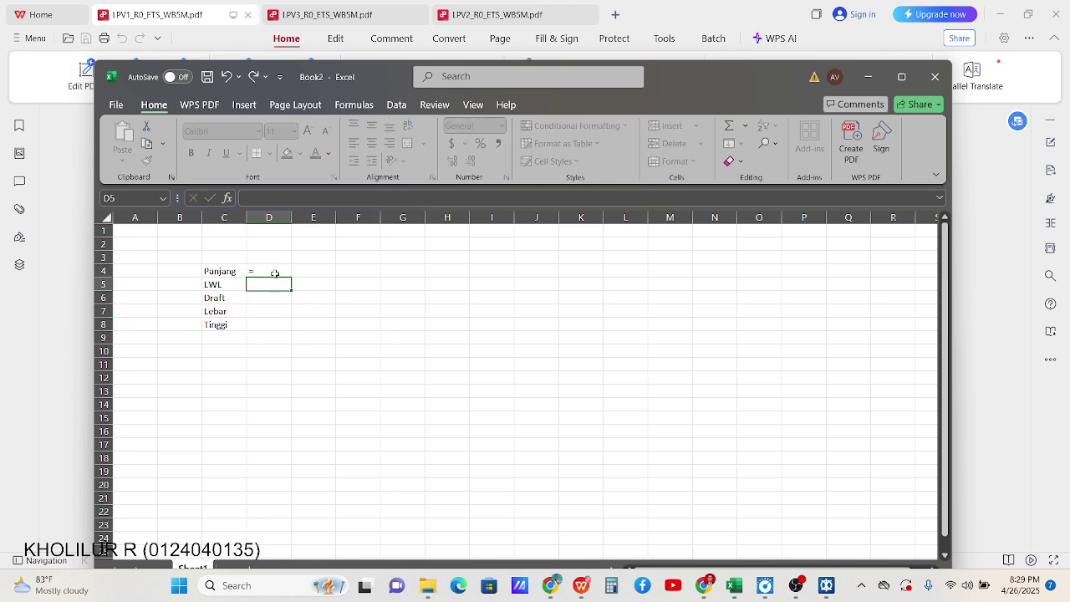
Fix the equals sign in D8 and cancel a stray value typed into D4
click(321, 274)
key(BackSpace)
key(BackSpace)
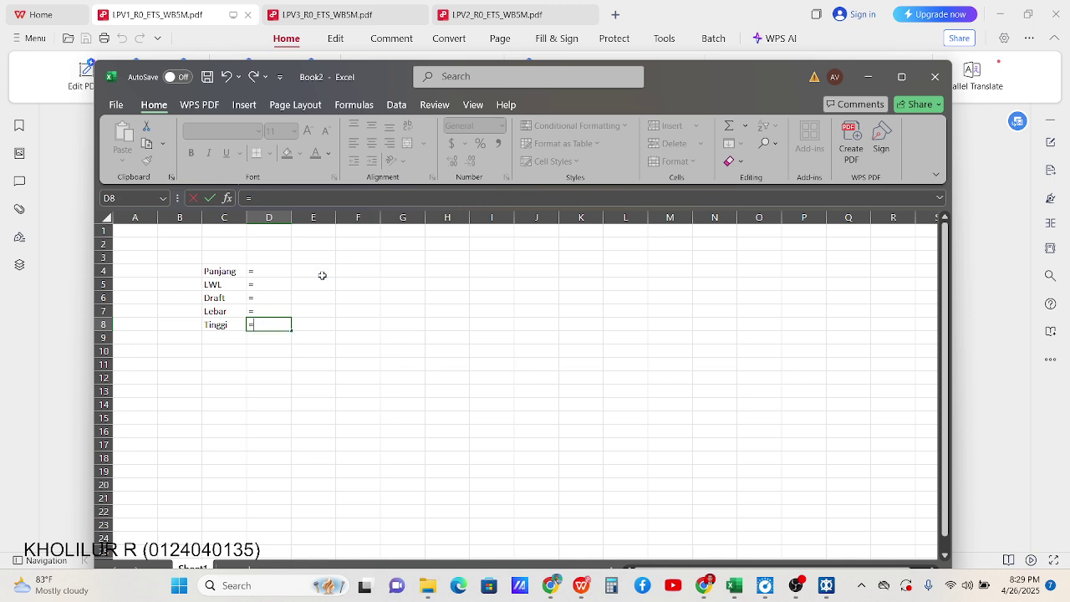
key(Return)
click(273, 274)
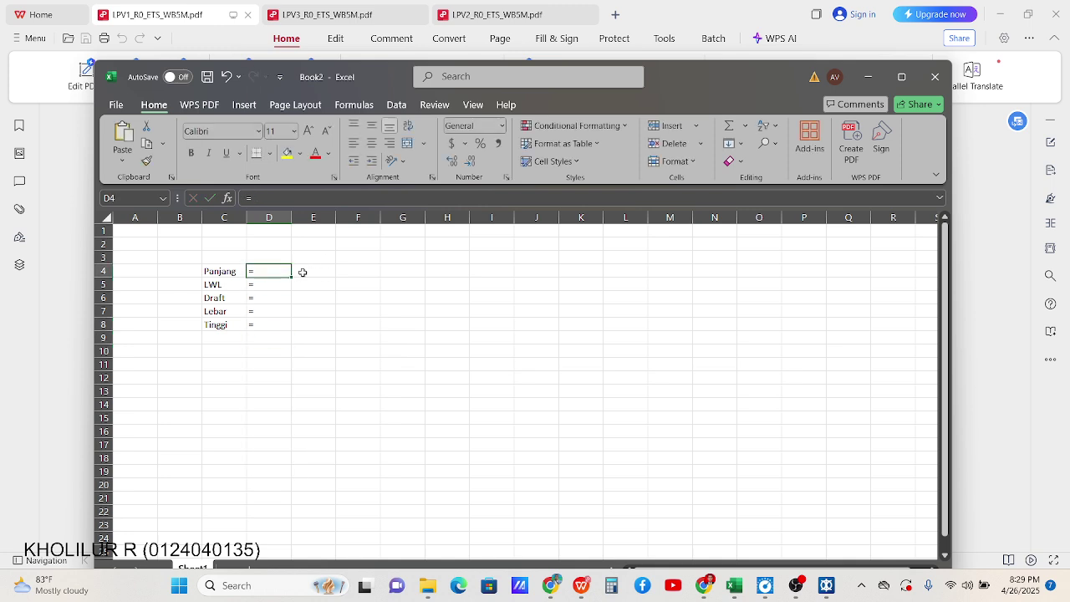
text(5)
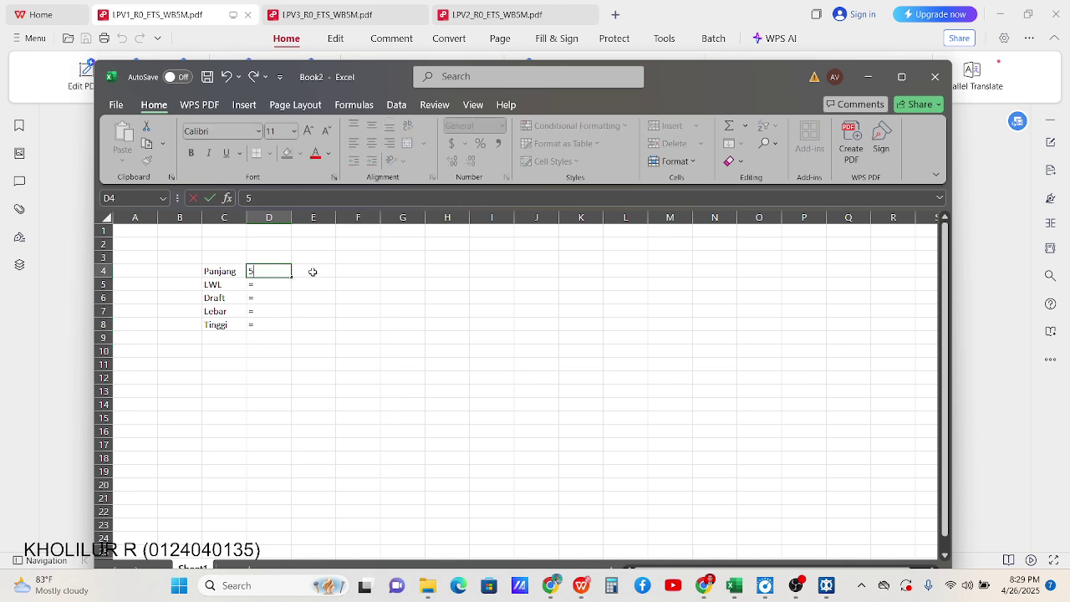
key(Escape)
Enter length 5 with unit M in E4:F4 and tidy the column widths
click(312, 272)
text(5)
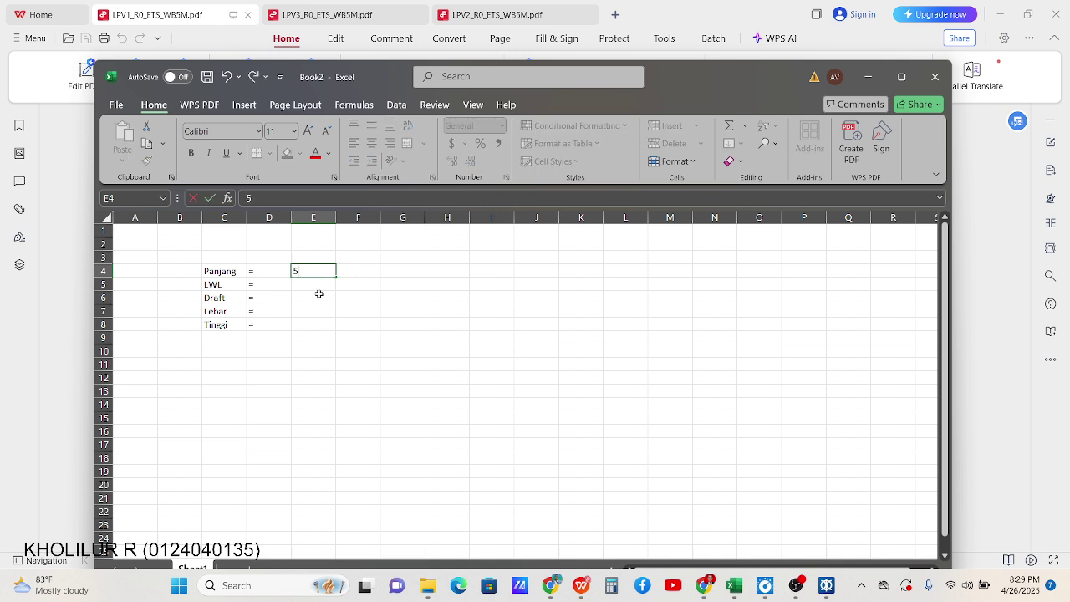
key(Return)
click(347, 274)
text(M)
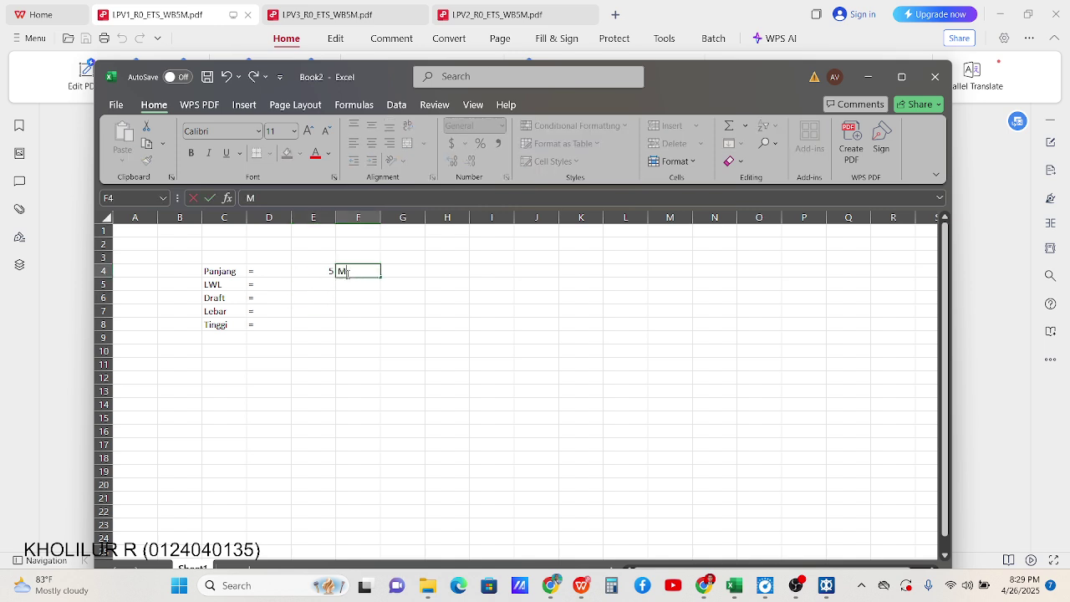
click(307, 282)
drag(336, 217, 301, 217)
double_click(291, 217)
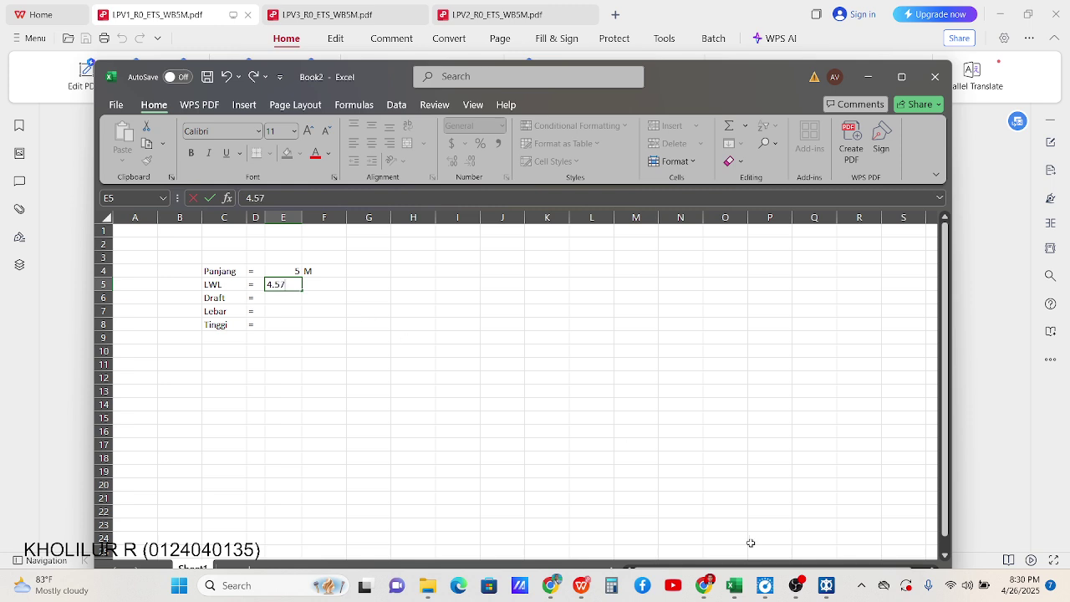
Fill in LWL 4.57, Draft 0.25, Lebar 2 and Tinggi 1, checking the lines plan
click(581, 587)
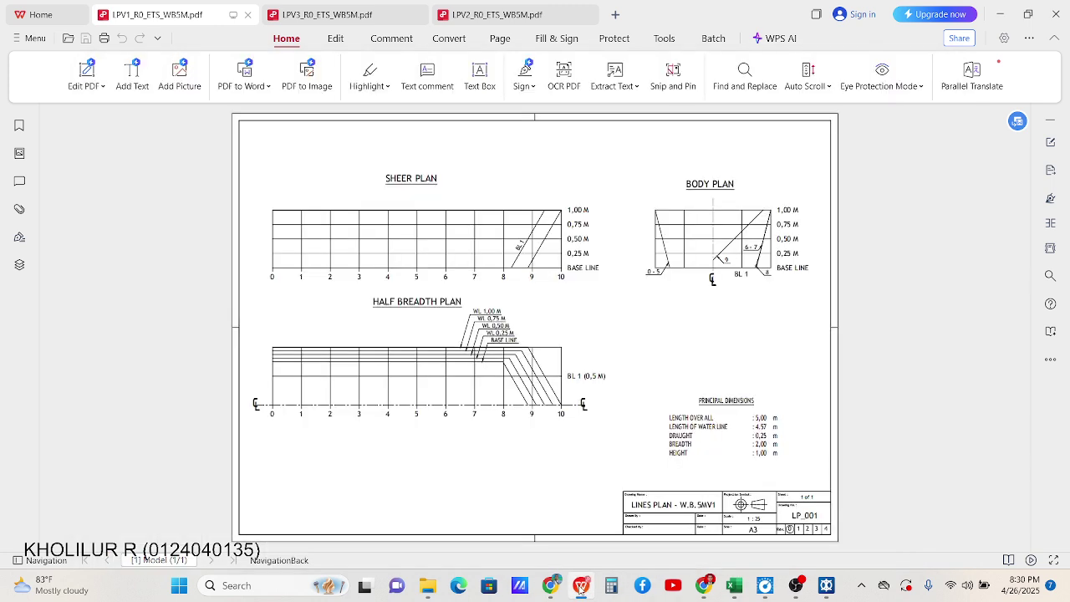
click(582, 586)
key(Return)
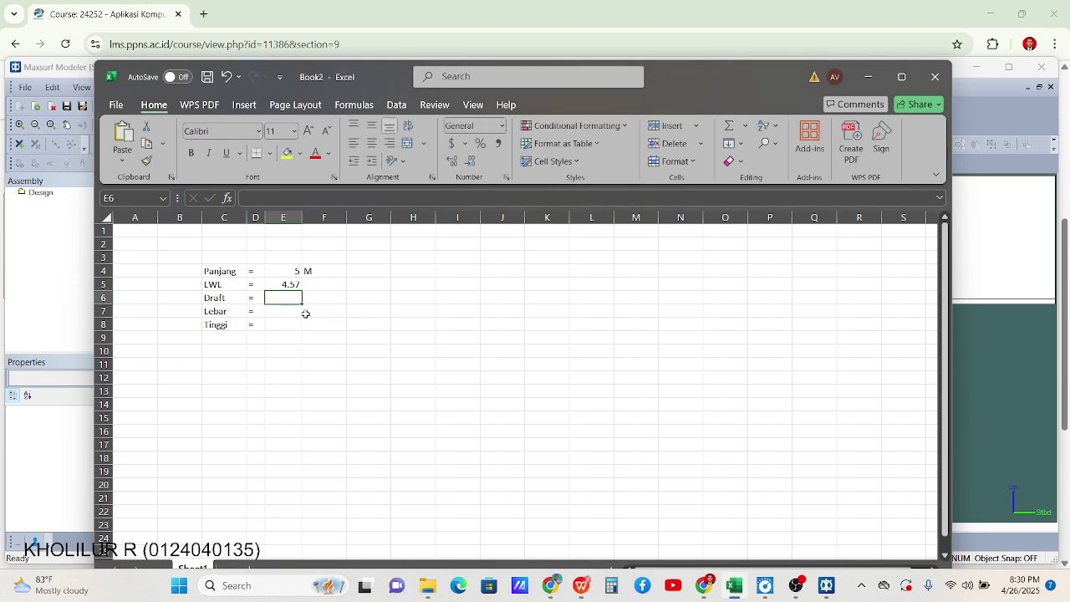
text(0)
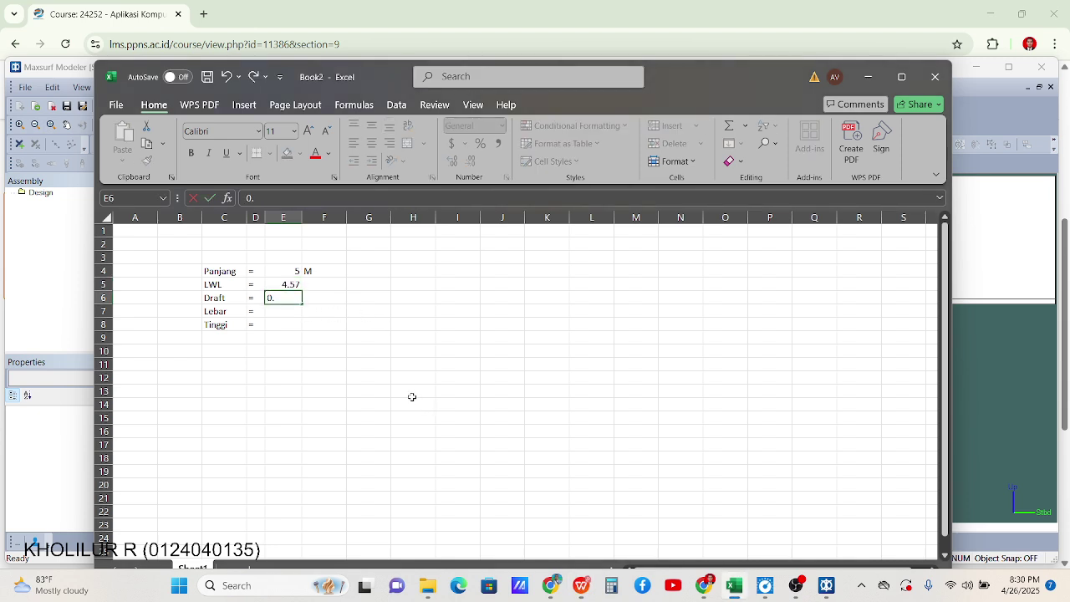
key(BackSpace)
text(25)
key(Return)
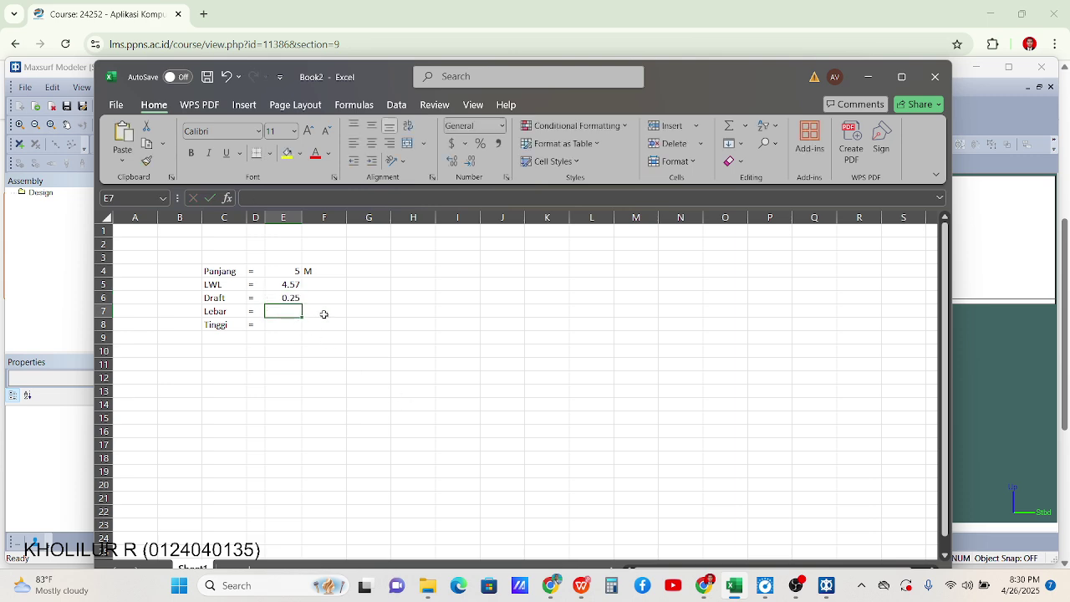
text(0)
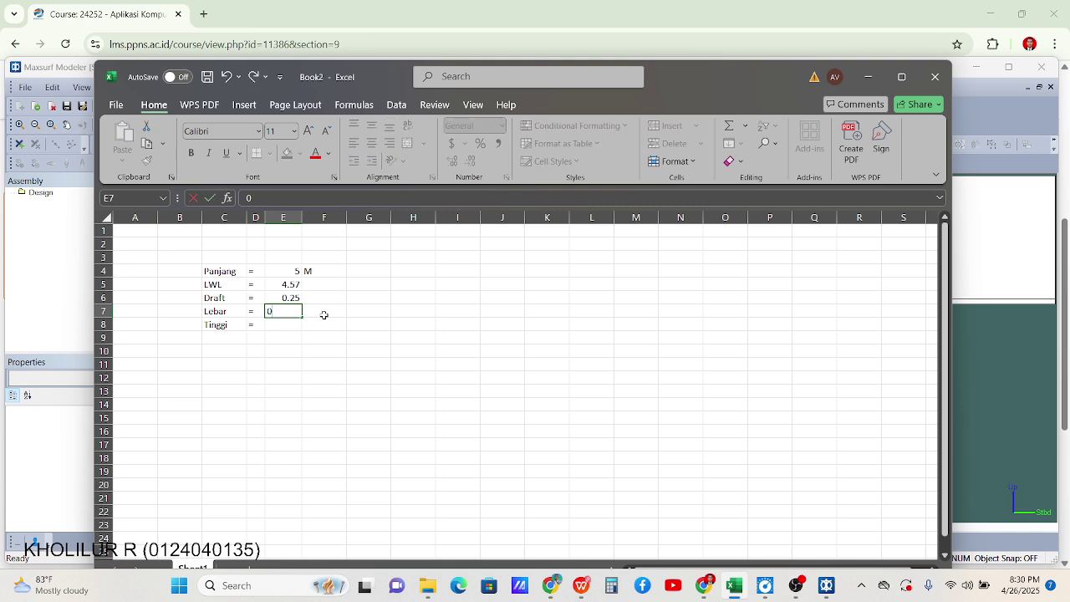
key(Return)
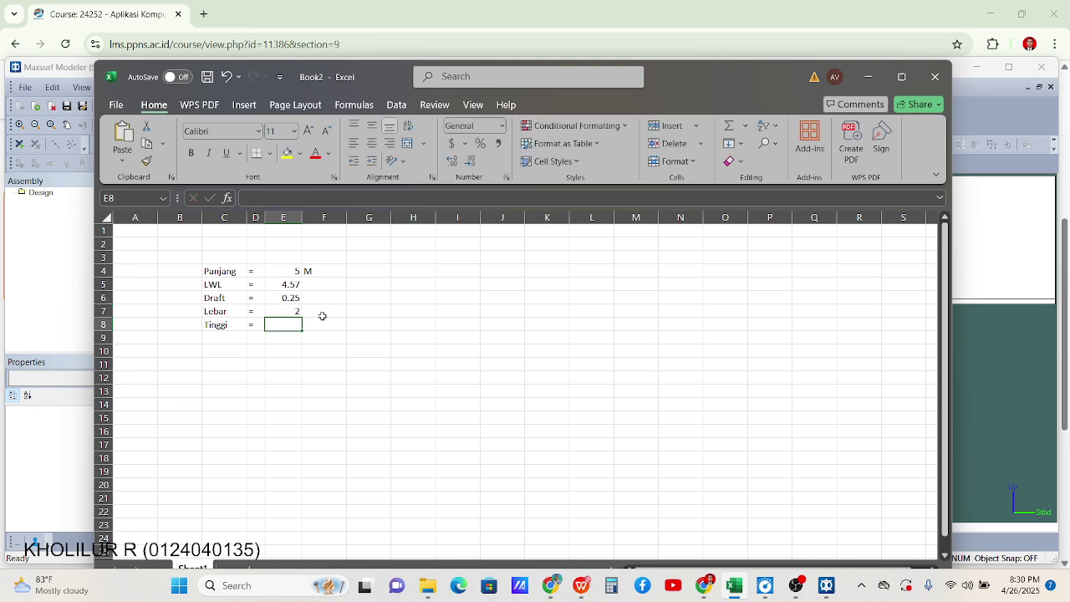
text(1)
click(335, 366)
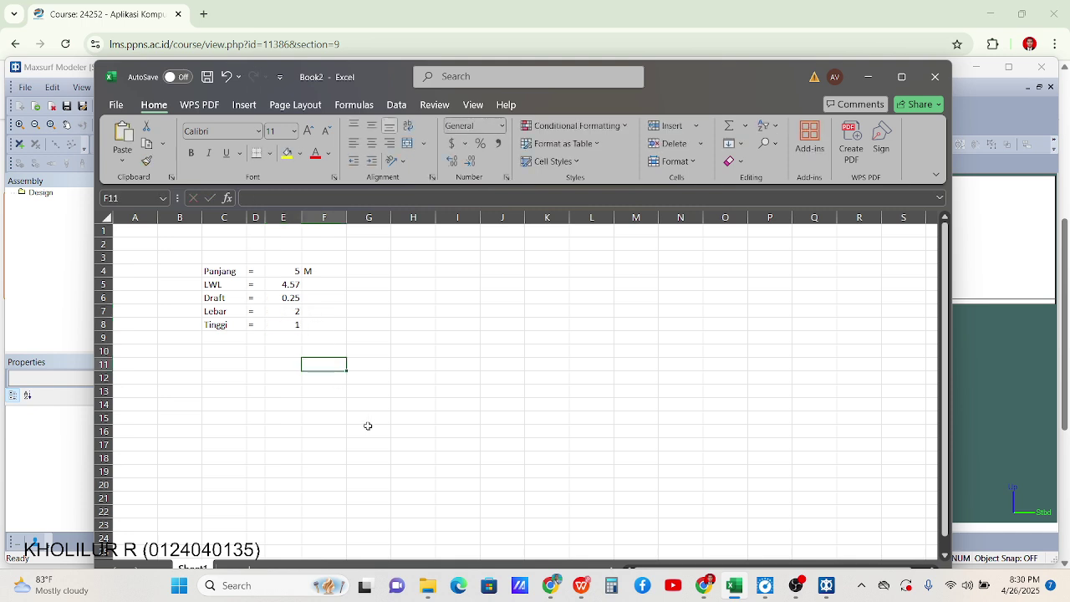
click(219, 352)
Add the Lngpost station heading and consult the lines plan's station numbering
text(LO)
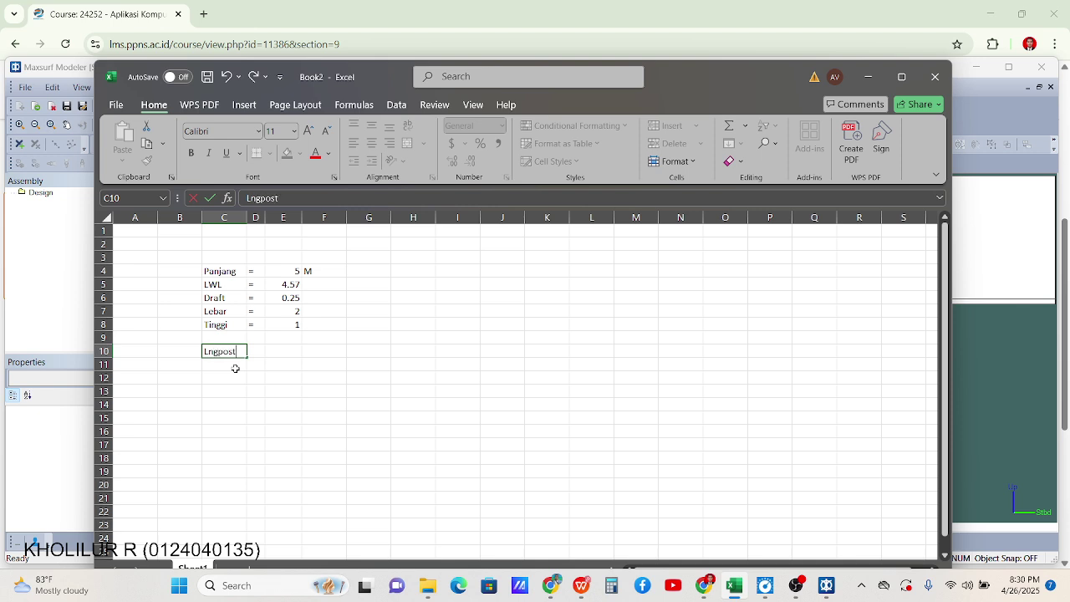
click(235, 369)
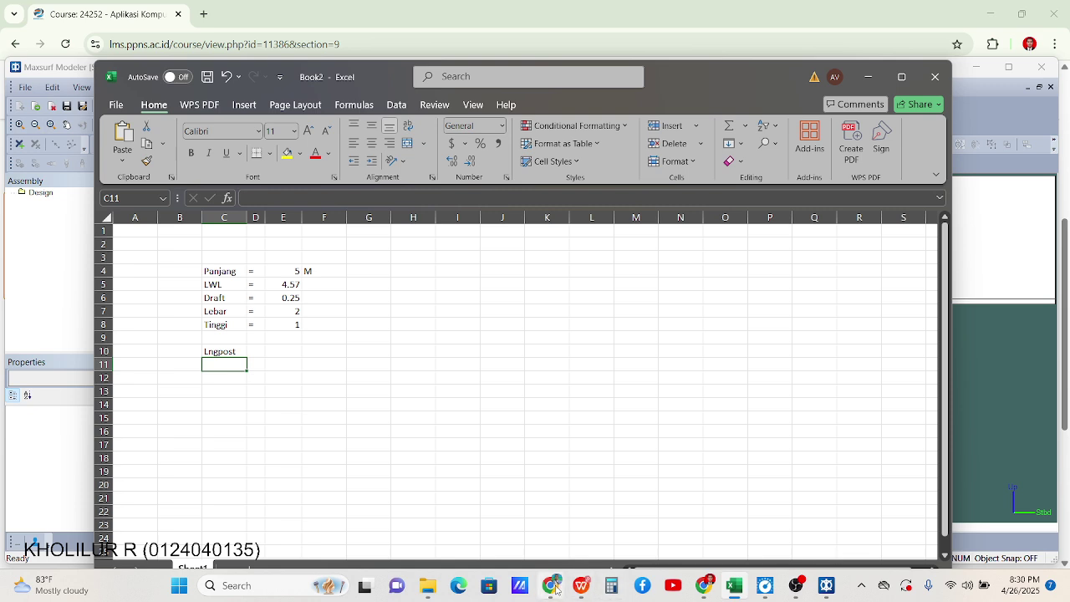
click(581, 585)
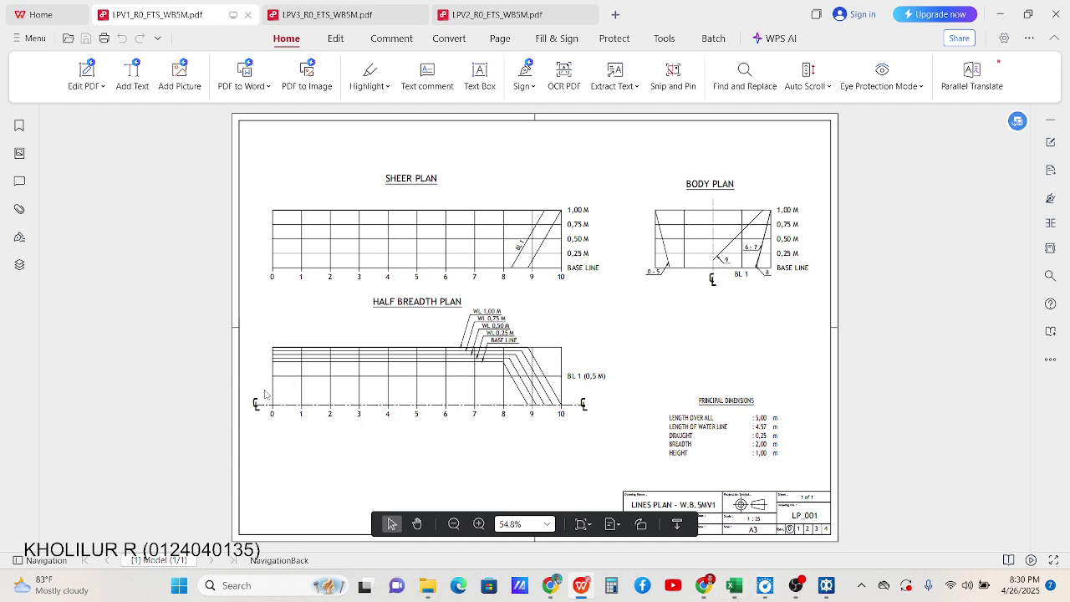
click(736, 587)
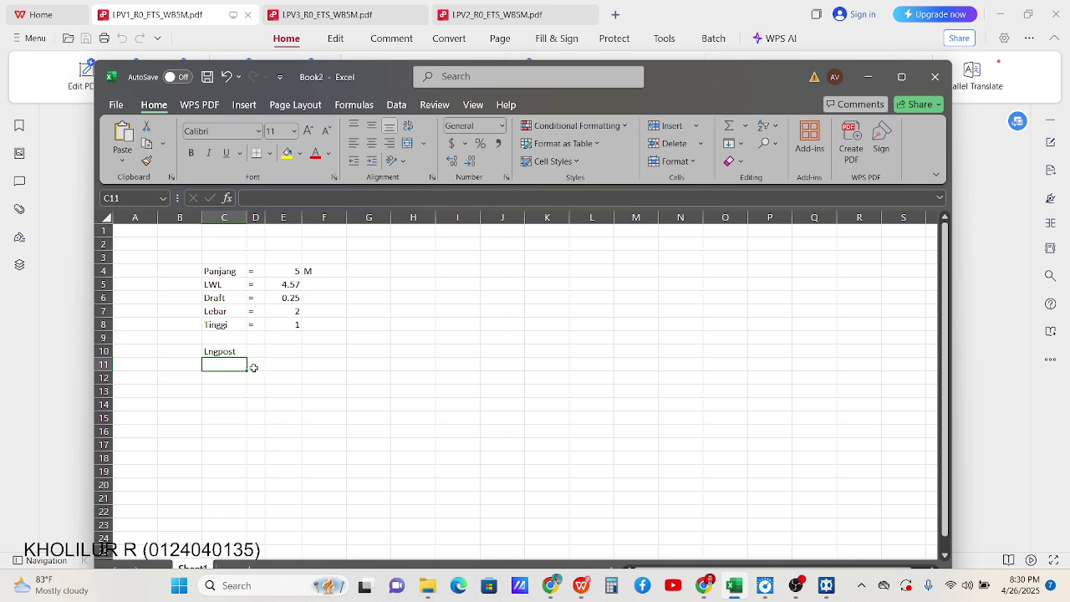
List station numbers 0 to 10 below the heading
text(0)
key(Return)
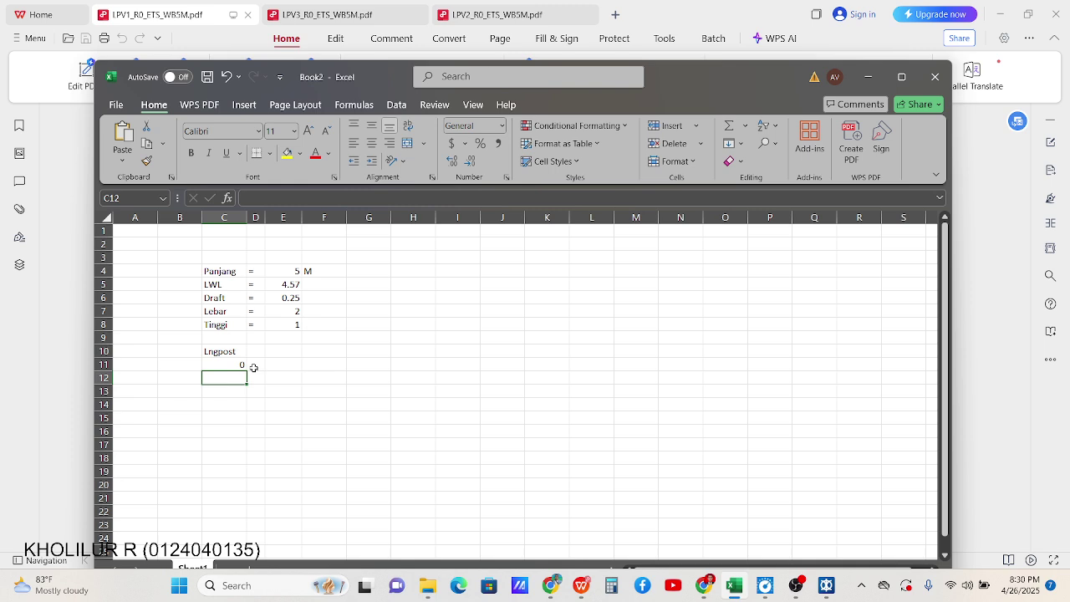
text(1)
key(Return)
text(2)
key(Return)
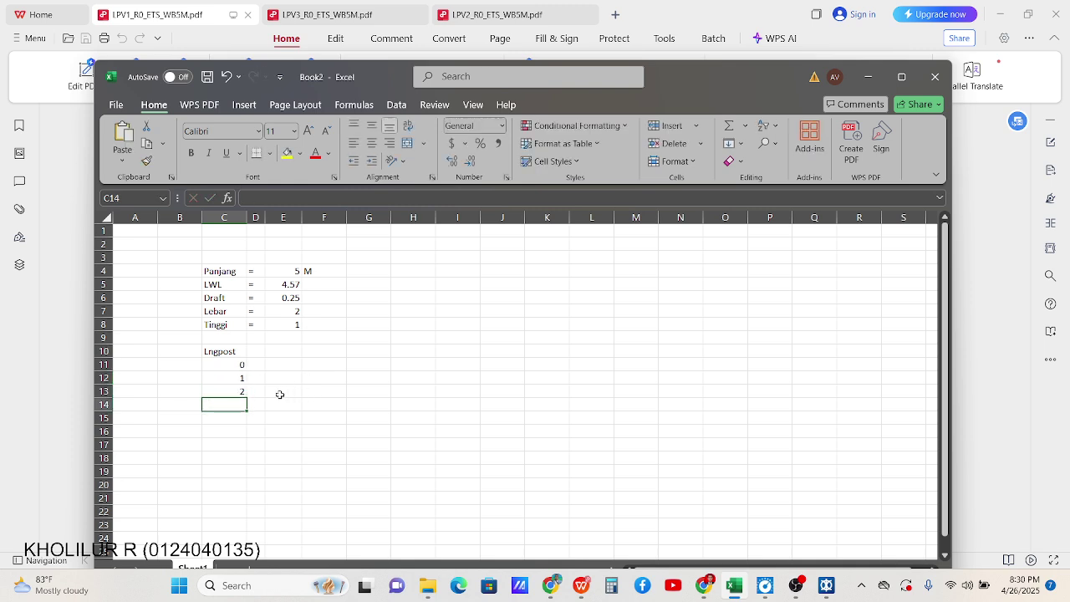
drag(244, 380, 249, 503)
click(282, 378)
Enter 0 as station 0's position in E11, checking the lines plan drawing
click(289, 362)
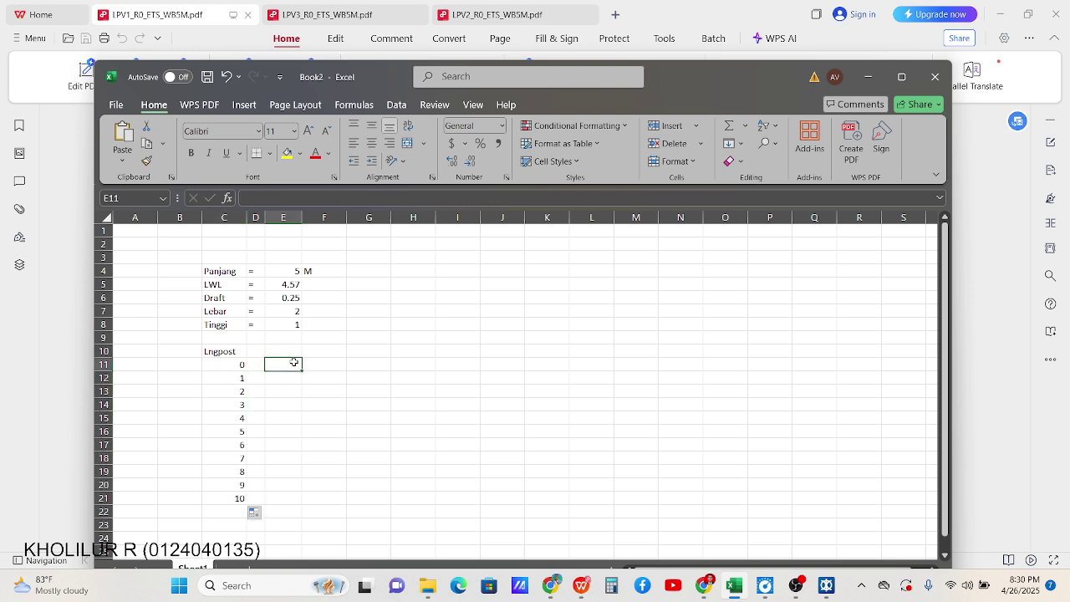
text(0)
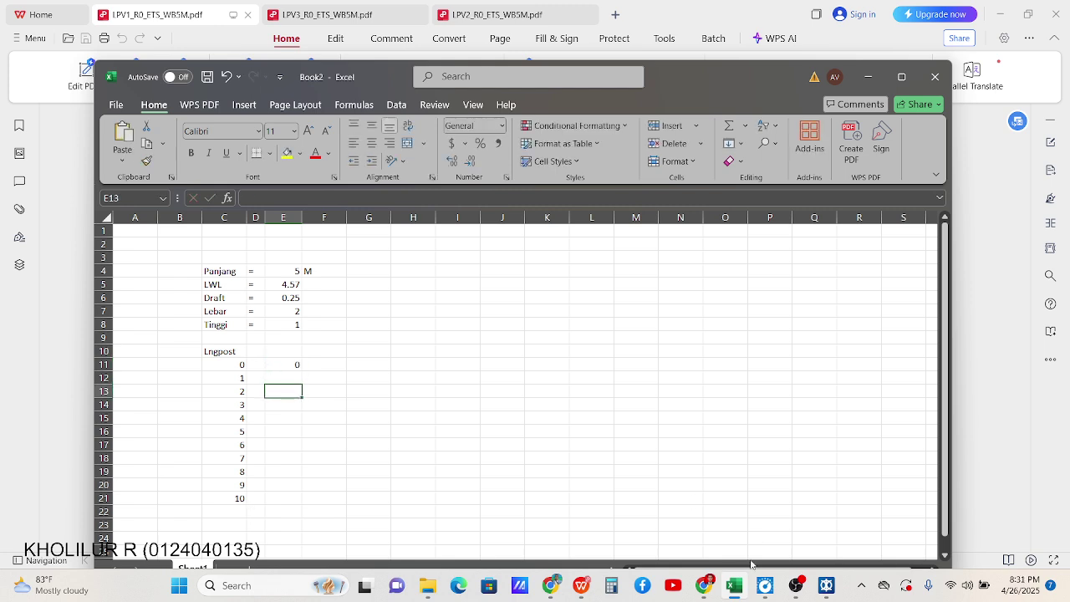
click(582, 585)
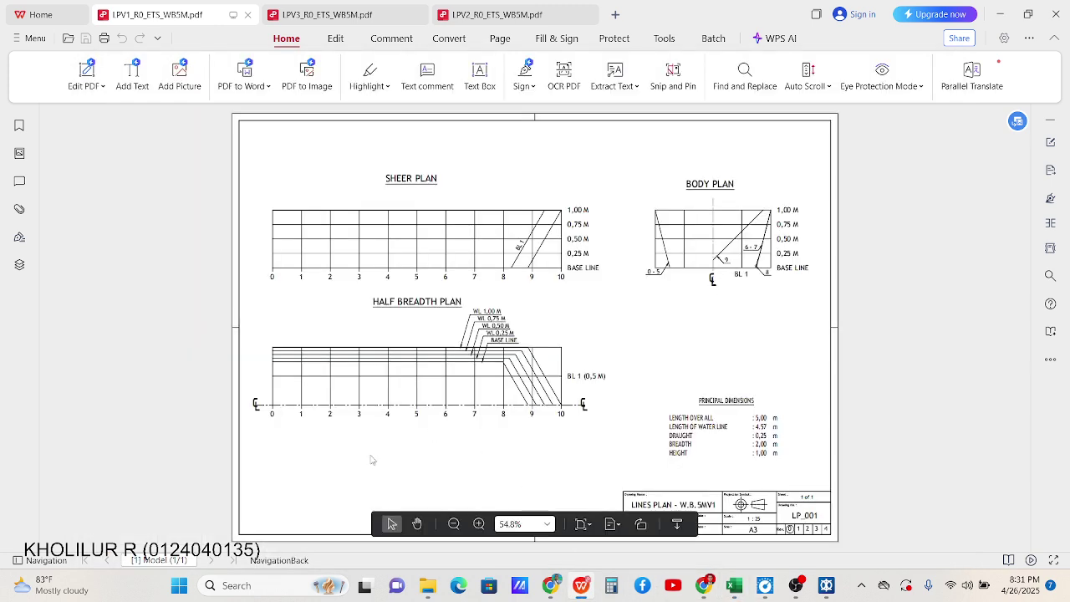
click(1000, 16)
click(296, 376)
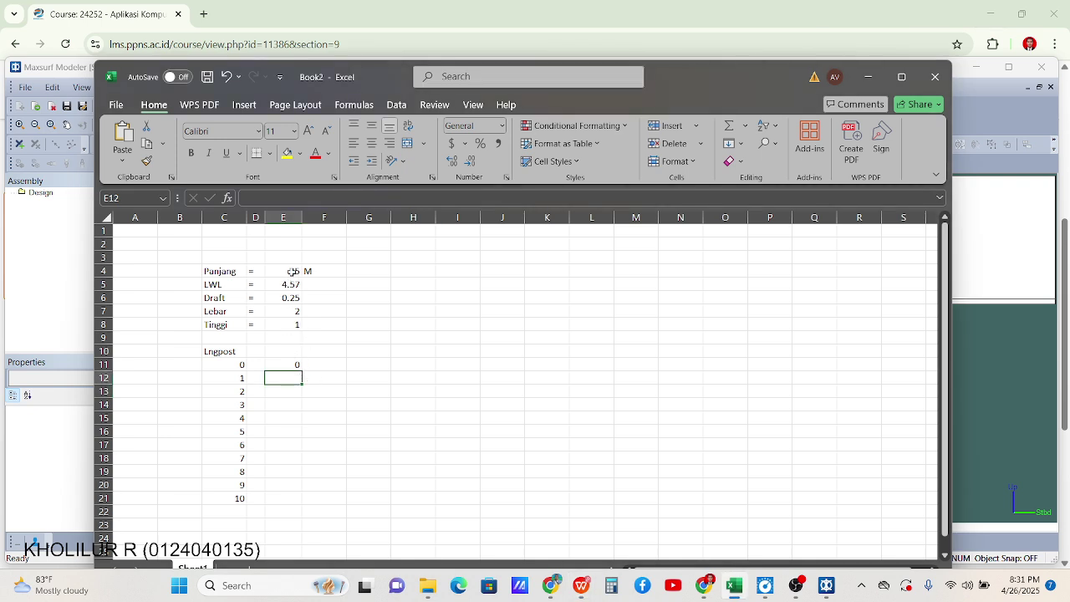
click(581, 587)
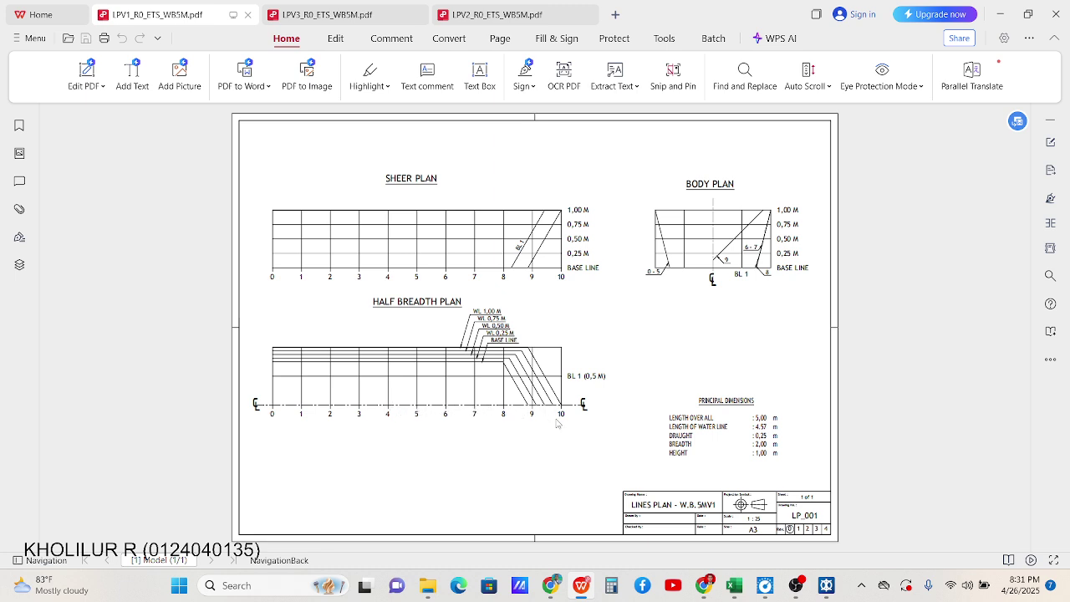
click(1008, 16)
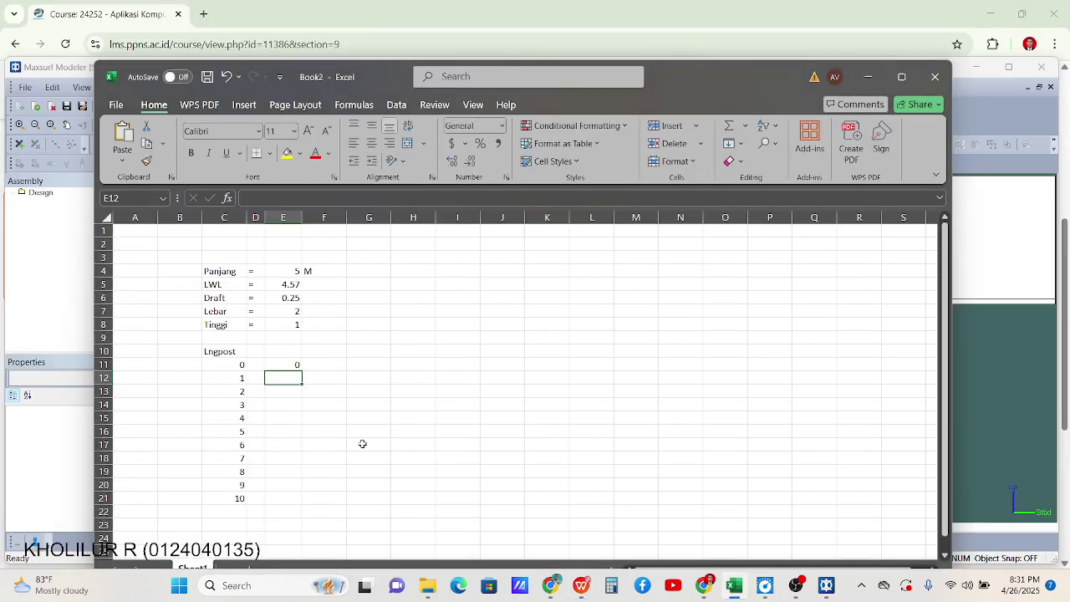
Set E12 to the Panjang value divided by 10, giving 0.5 station spacing
text(=)
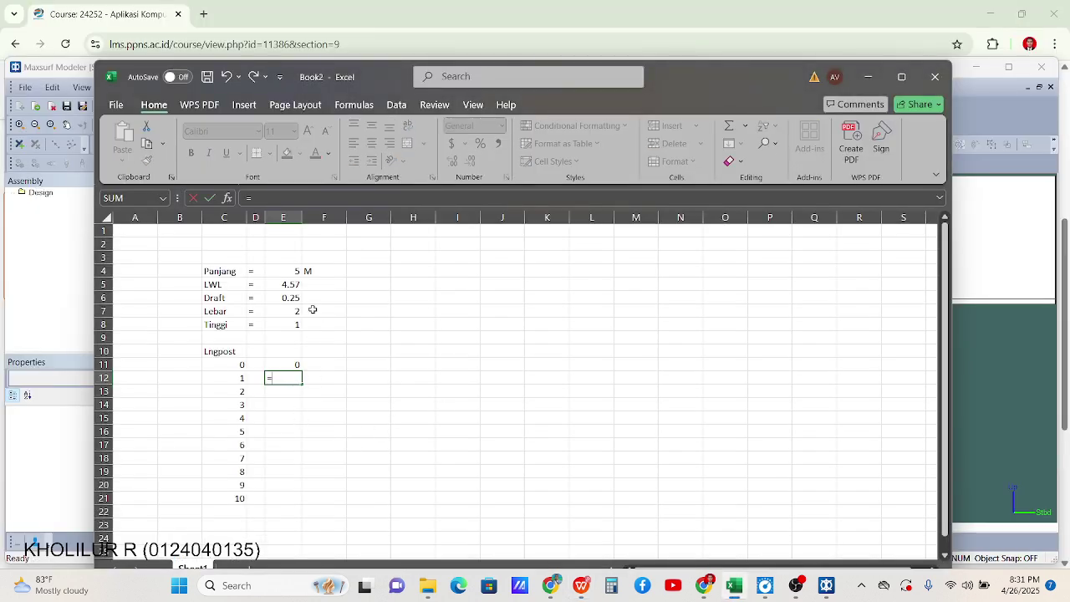
click(290, 272)
text(/10)
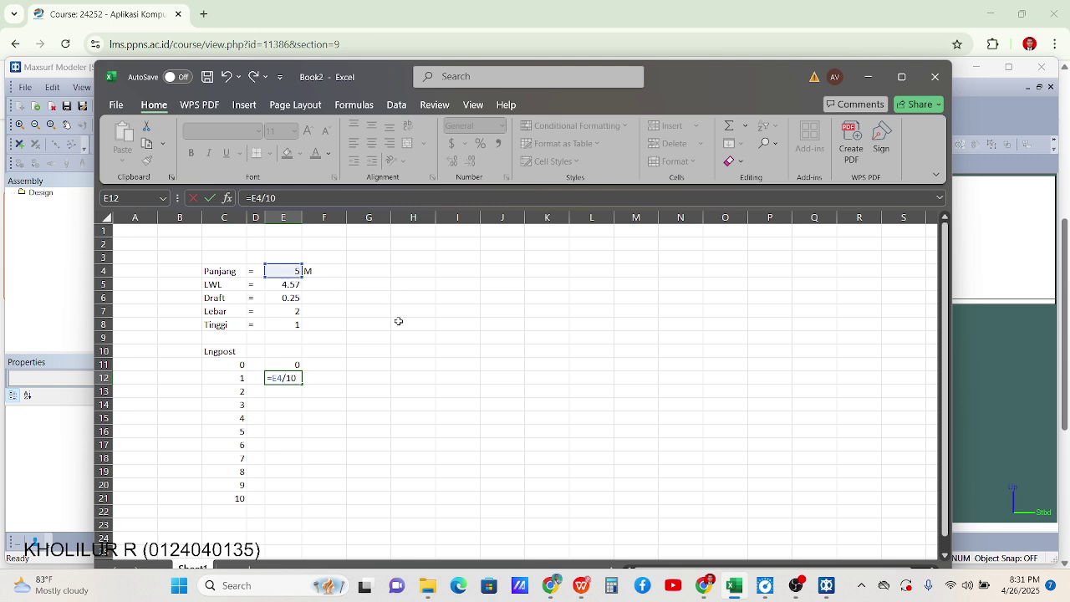
key(Return)
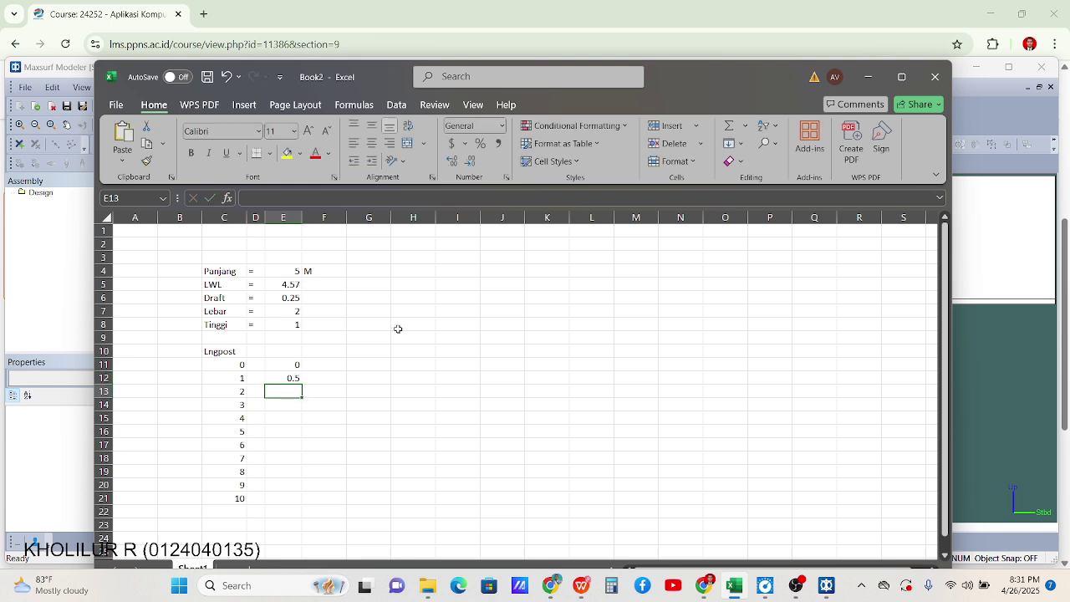
click(317, 427)
double_click(292, 378)
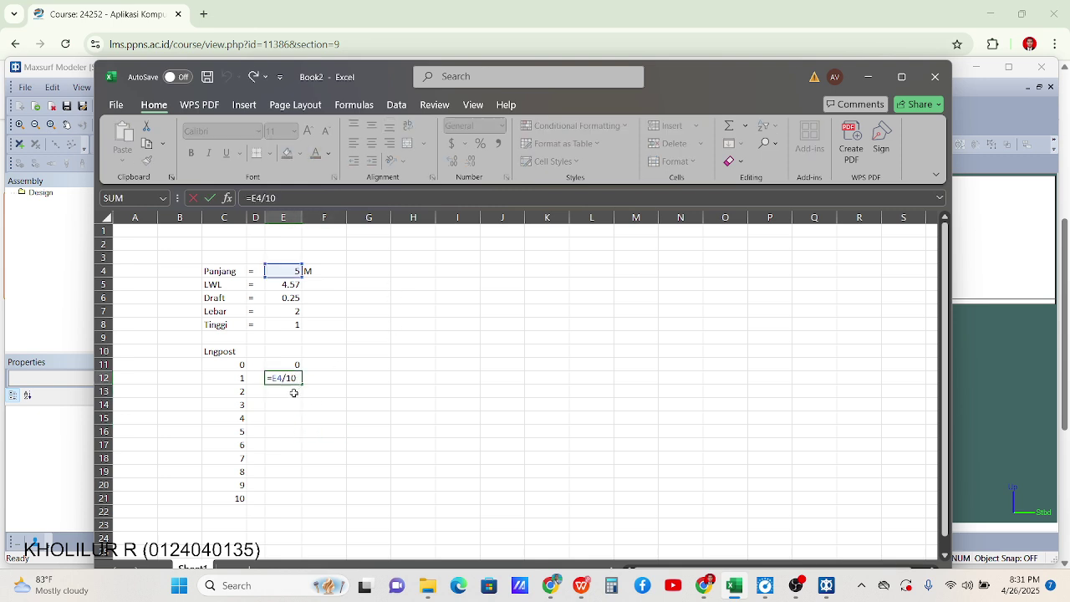
click(292, 394)
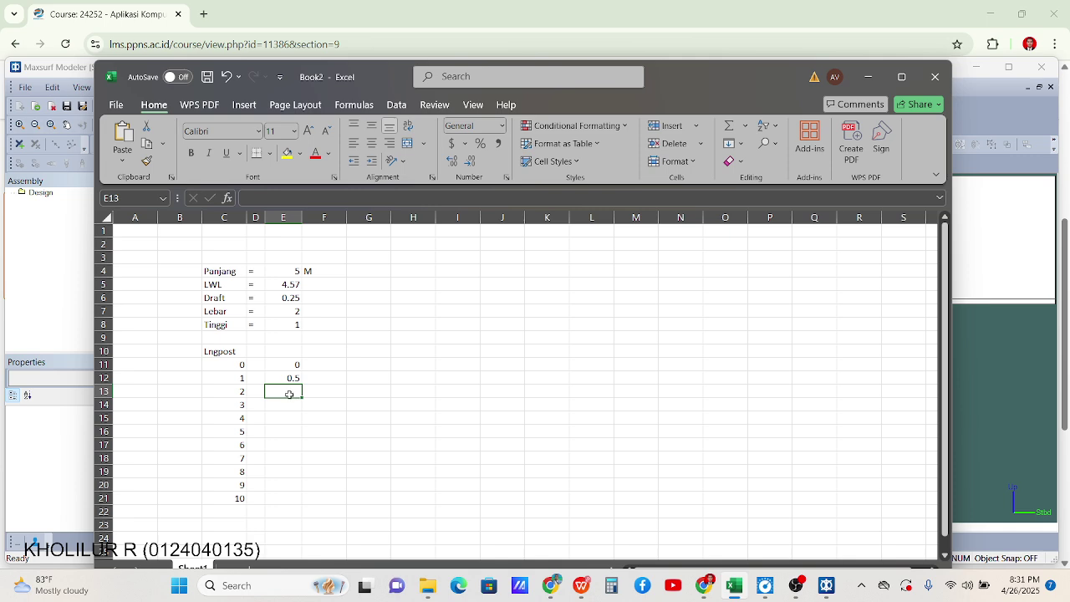
Enter =E12+$E$12 in E13 and fill it down so positions reach 5
text(=)
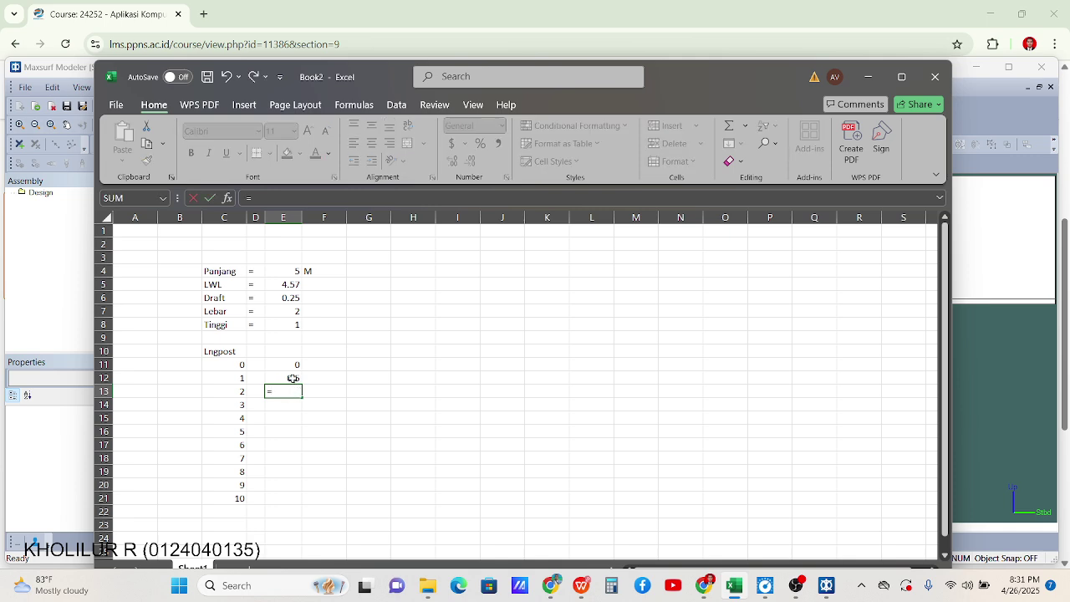
click(293, 379)
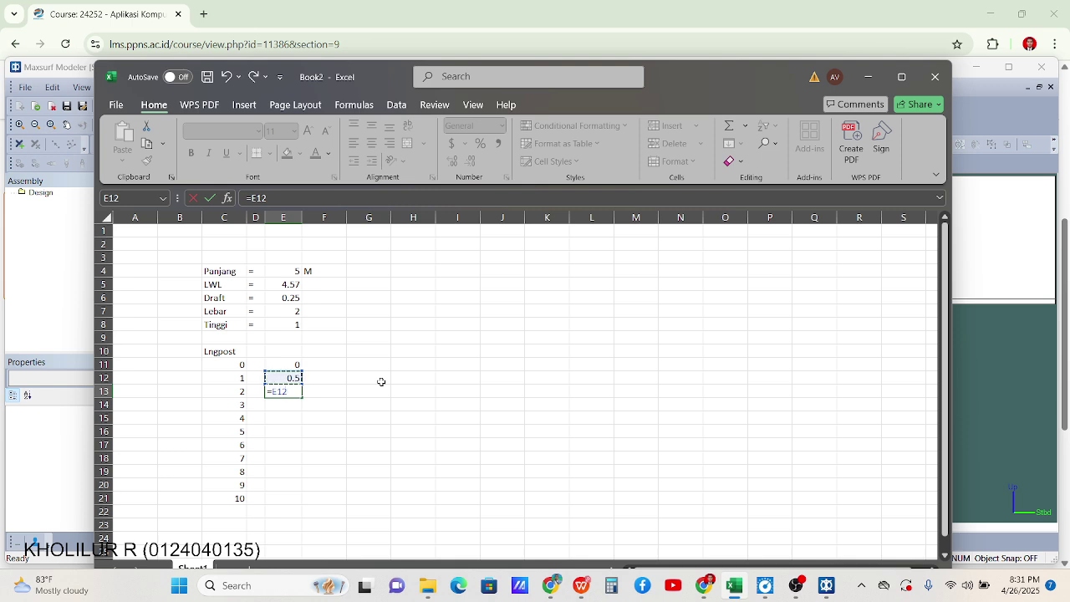
text(+)
click(287, 378)
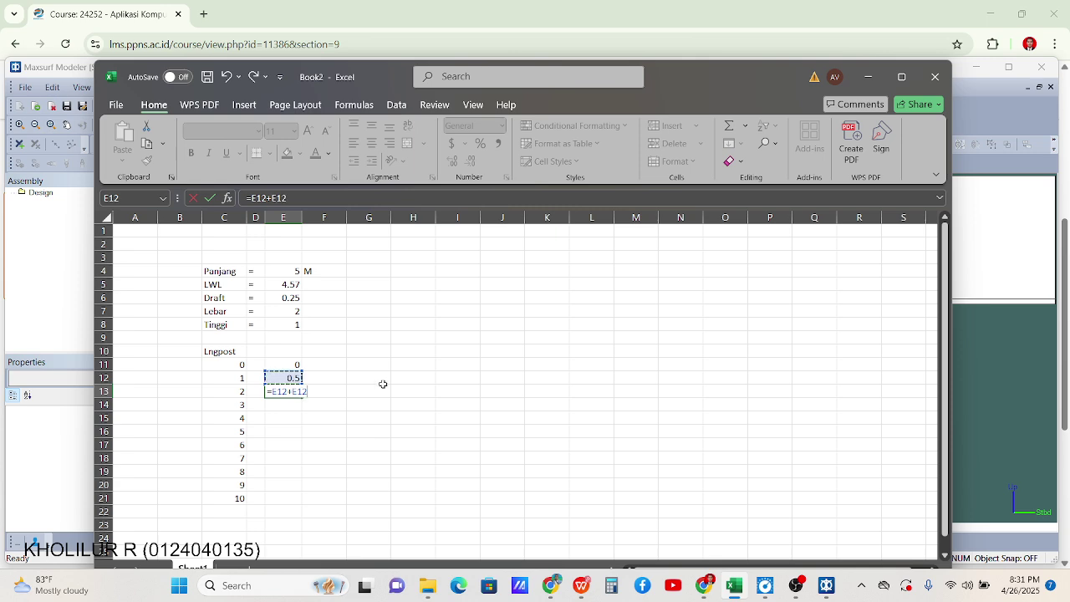
click(295, 393)
text($)
key(Right)
text($)
key(Return)
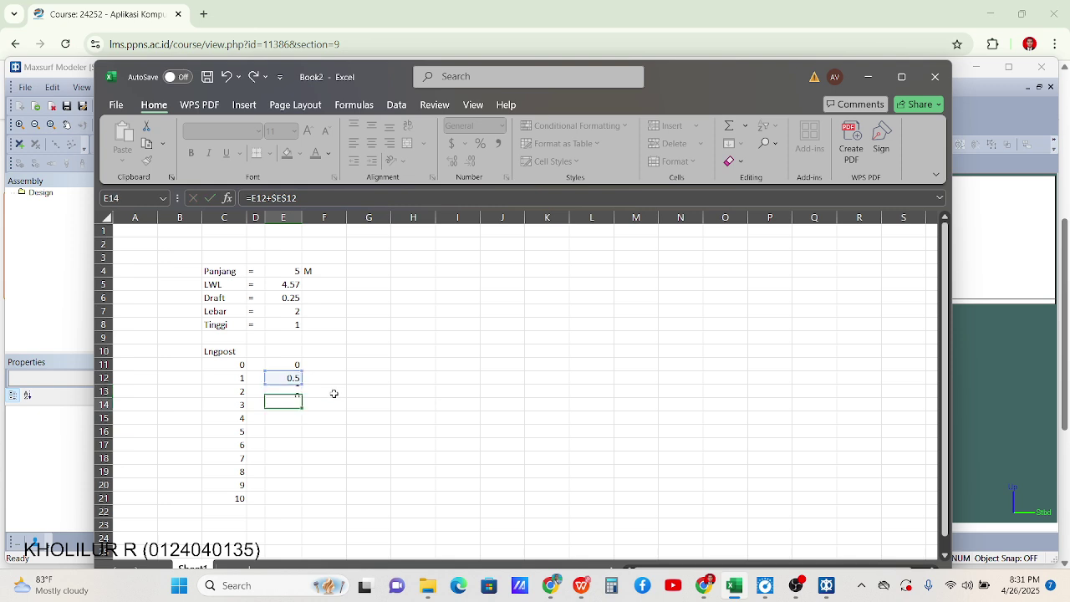
click(297, 396)
drag(301, 398, 303, 507)
double_click(309, 407)
key(Escape)
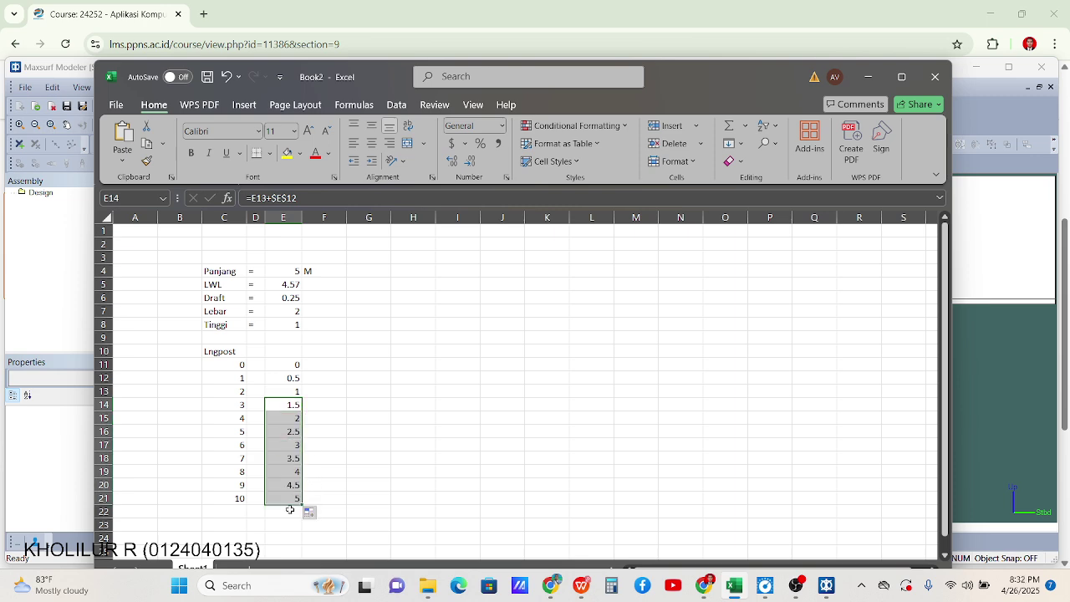
Add an LWL heading in H10 and number waterlines 1 to 5 below it, checking the lines plan
click(399, 356)
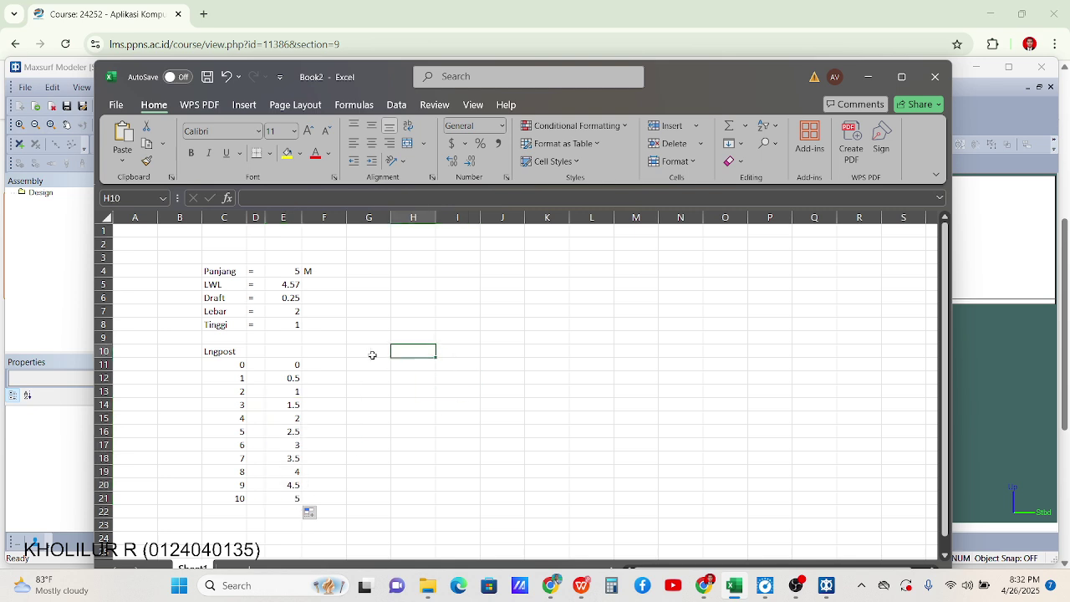
text(LWL)
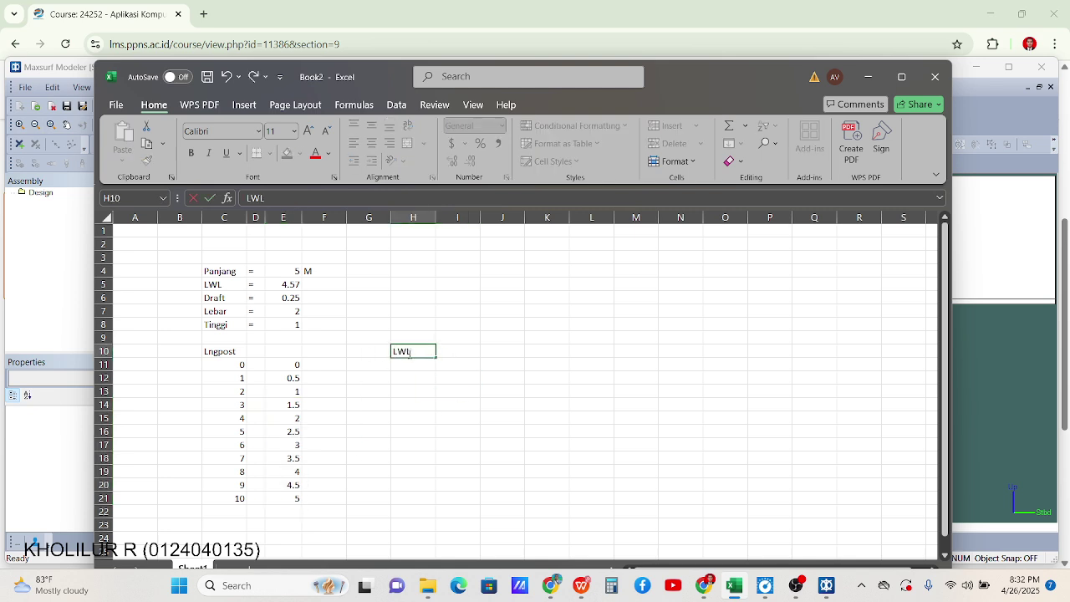
key(Return)
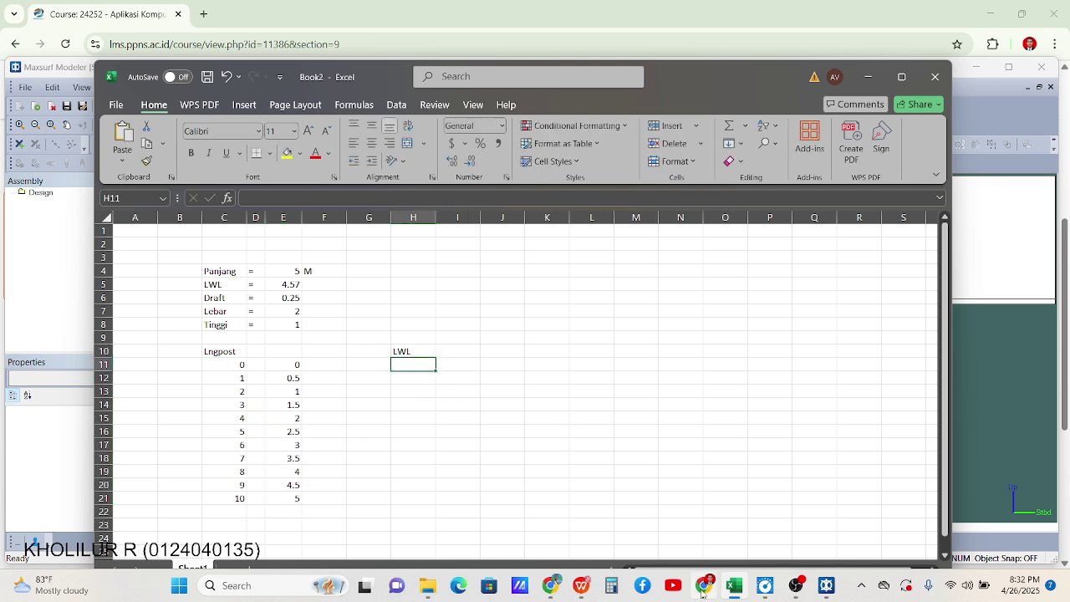
click(581, 586)
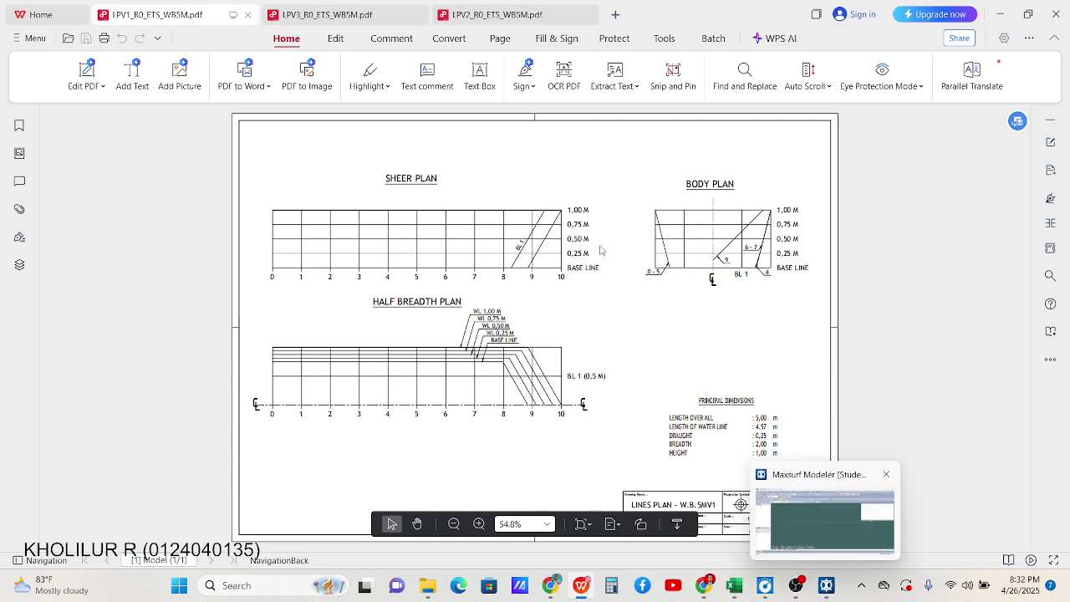
click(739, 587)
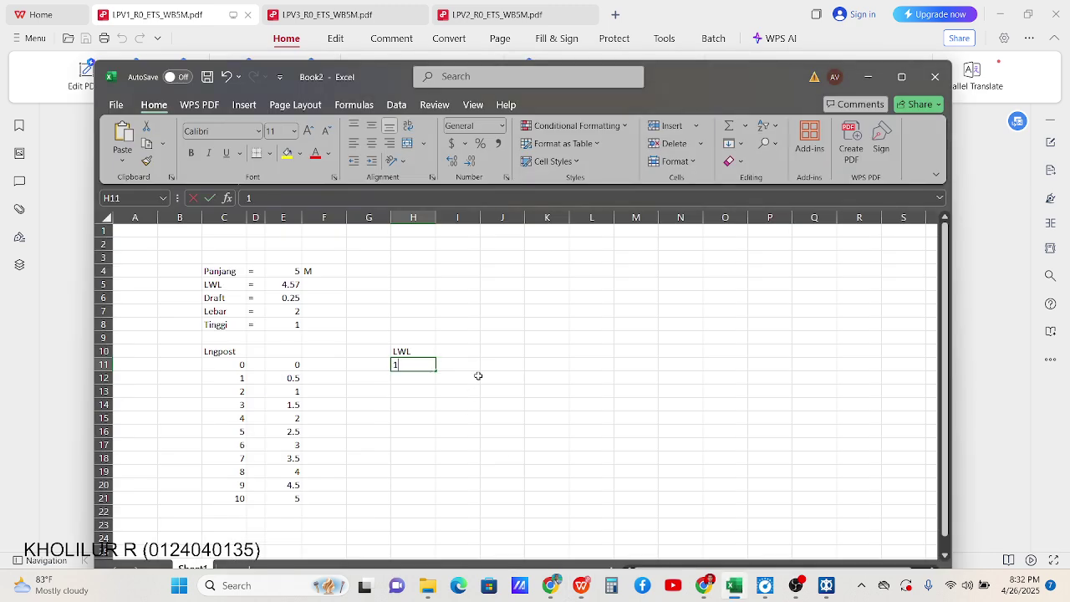
key(Return)
text(2)
key(Return)
text(3)
key(Return)
text(4)
key(Return)
text(5)
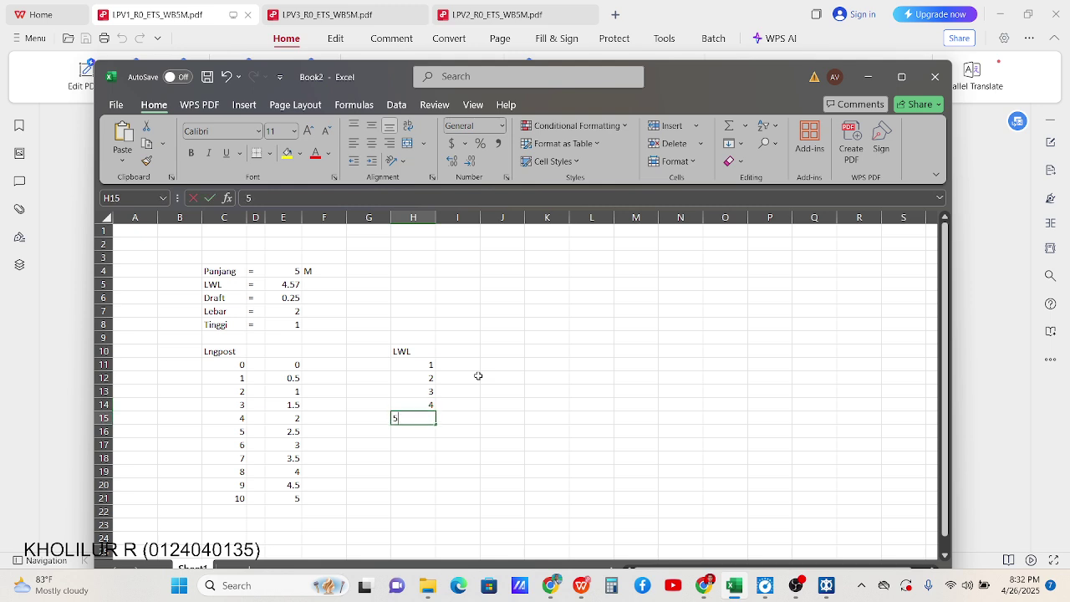
Enter waterline heights 0, 0.25, 0.5, 0.75 and 1 in I11:I15, then minimize Excel
click(468, 366)
text(0)
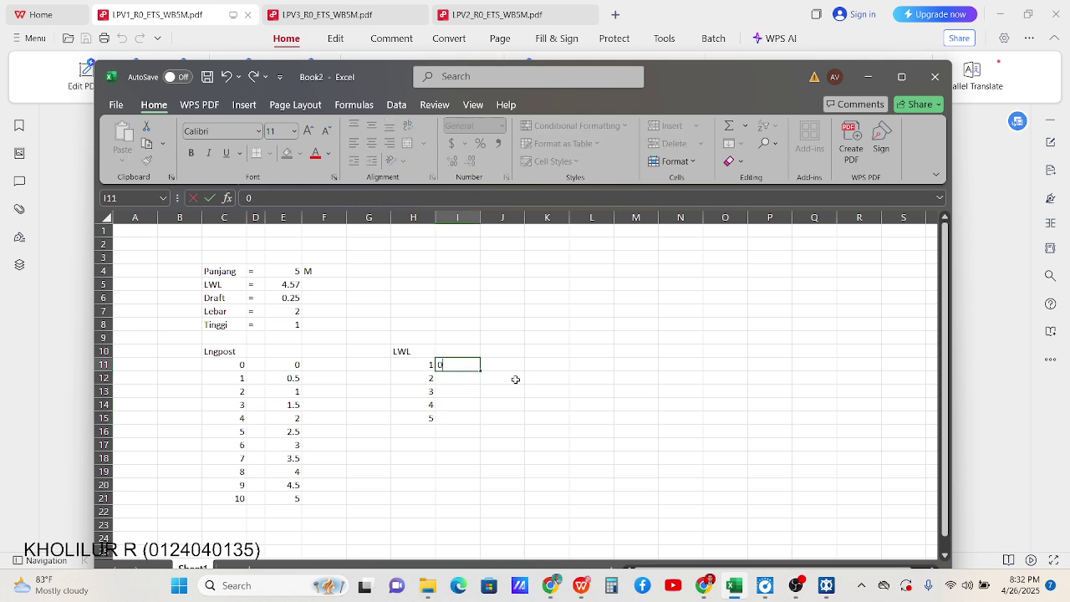
key(Return)
text(0.25)
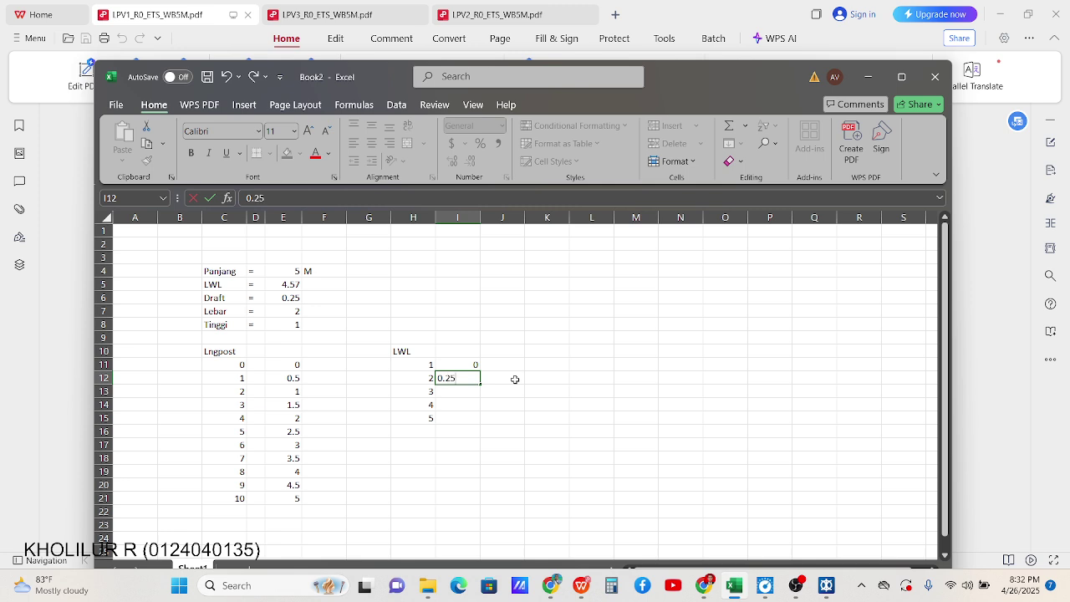
key(Return)
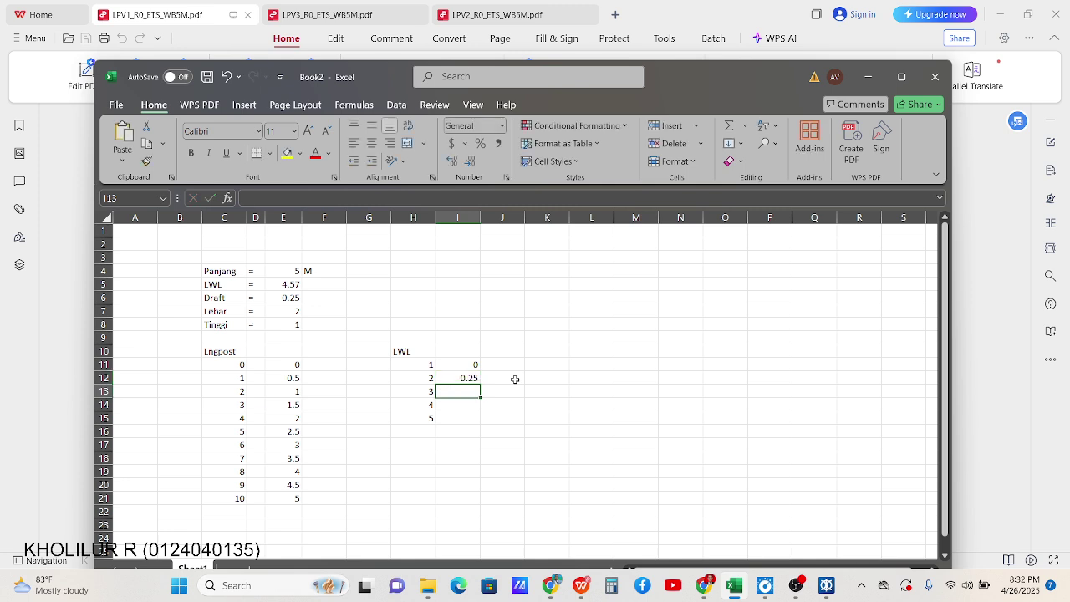
text(0)
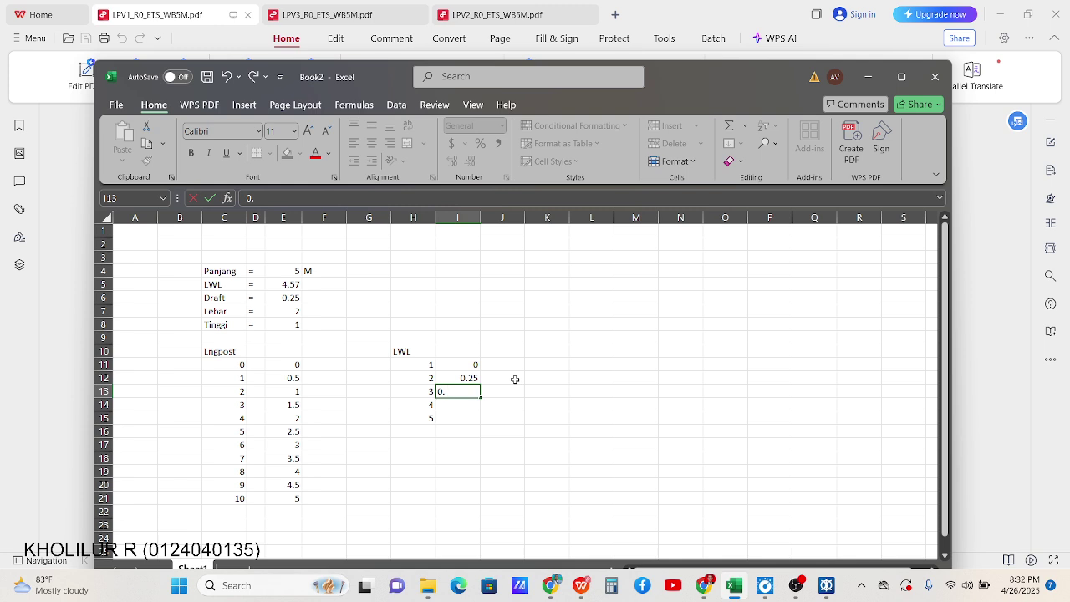
text(.5)
key(Return)
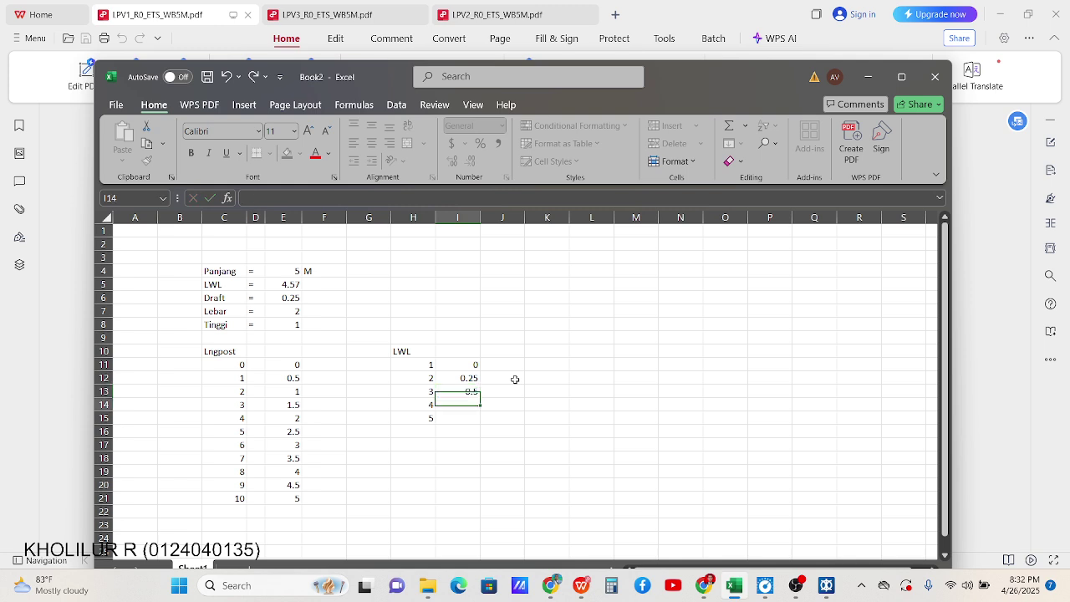
text(0.75)
key(Return)
text(1)
key(Return)
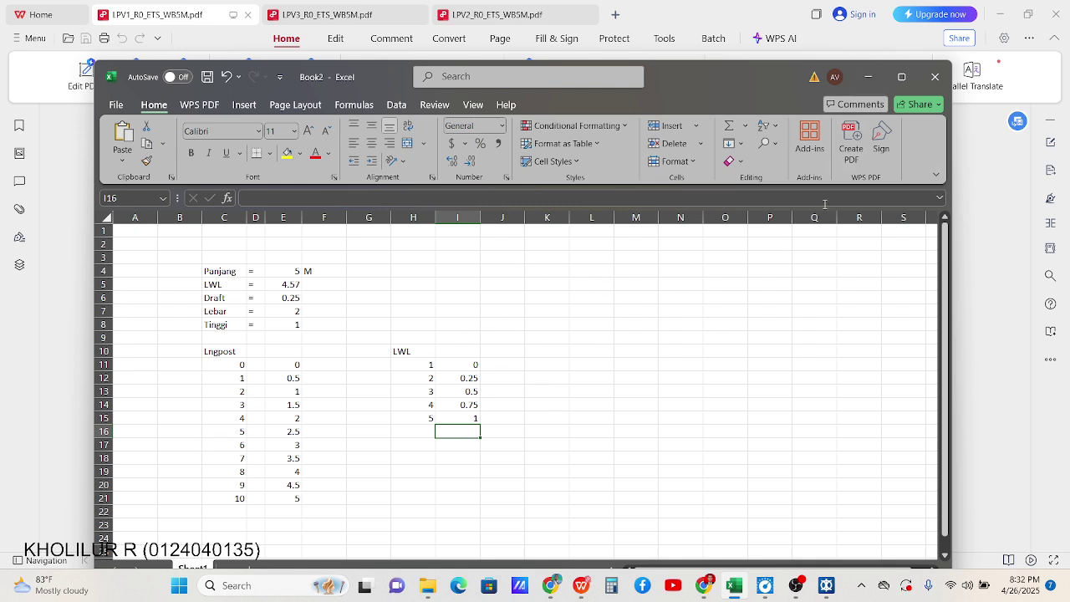
click(868, 76)
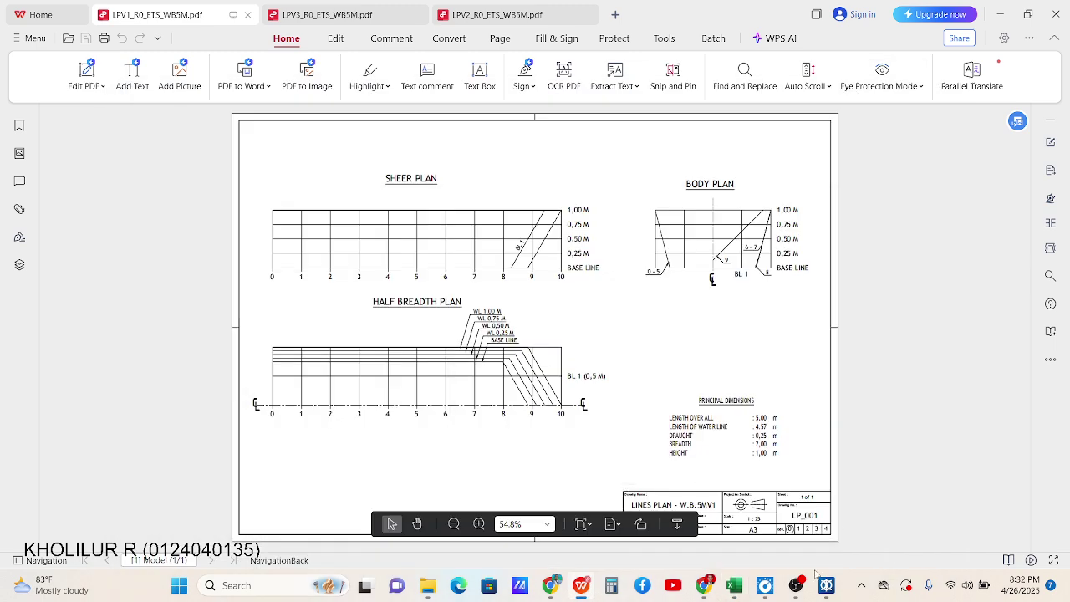
Switch to Maxsurf and confirm metres for length and tonnes for mass in Data > Units
click(826, 585)
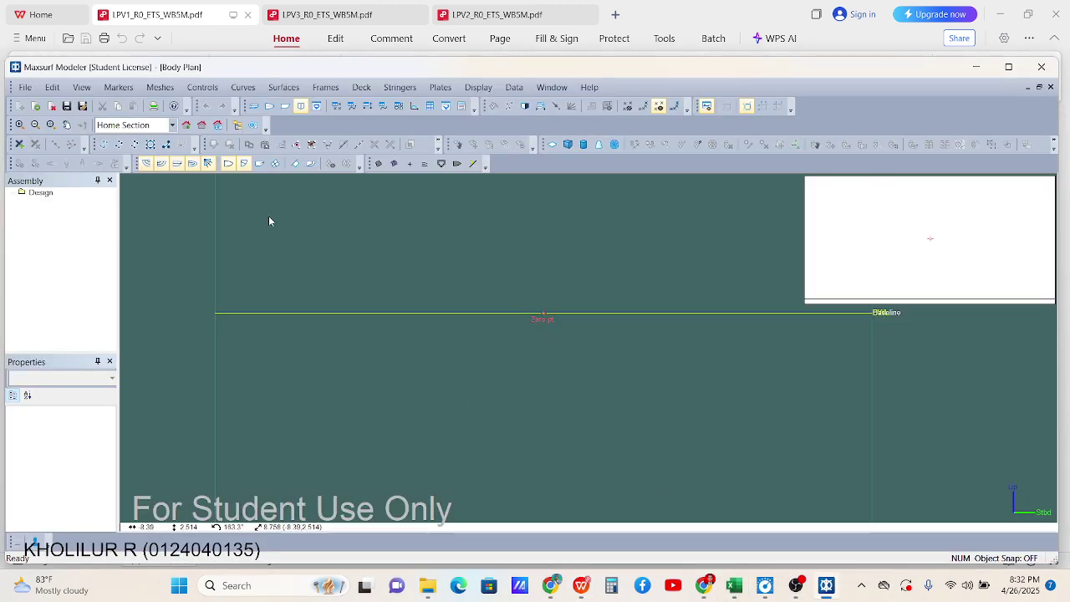
scroll(360, 301, down, 5)
scroll(507, 268, up, 4)
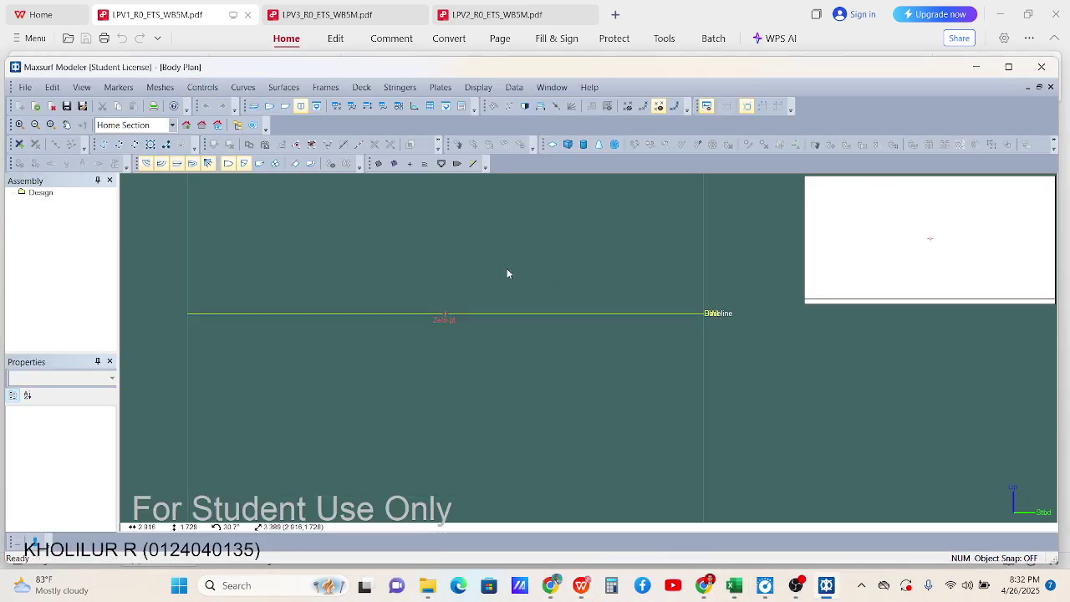
click(525, 89)
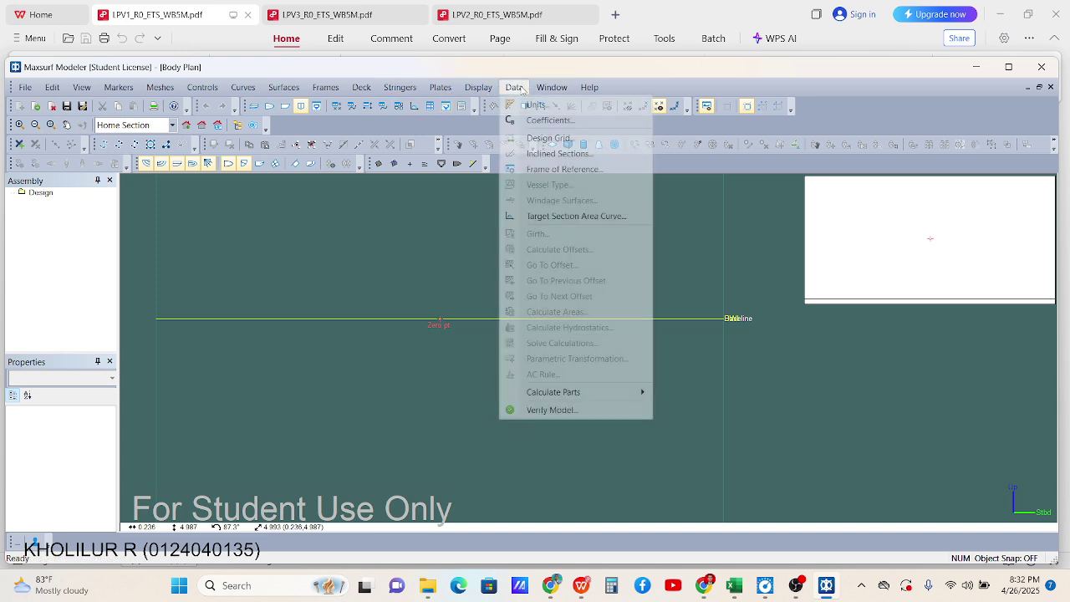
click(535, 104)
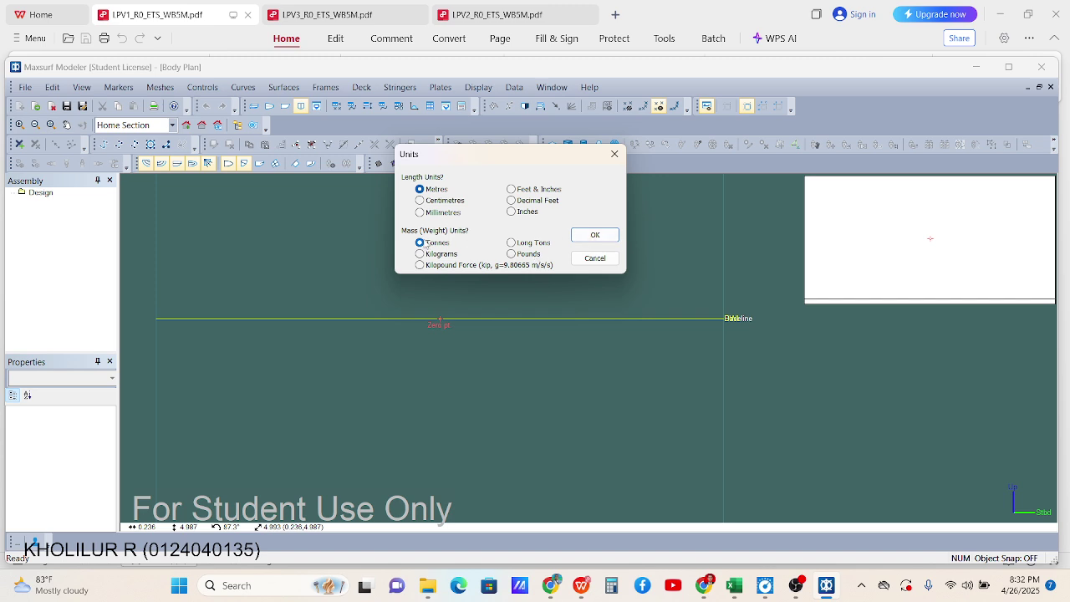
click(593, 235)
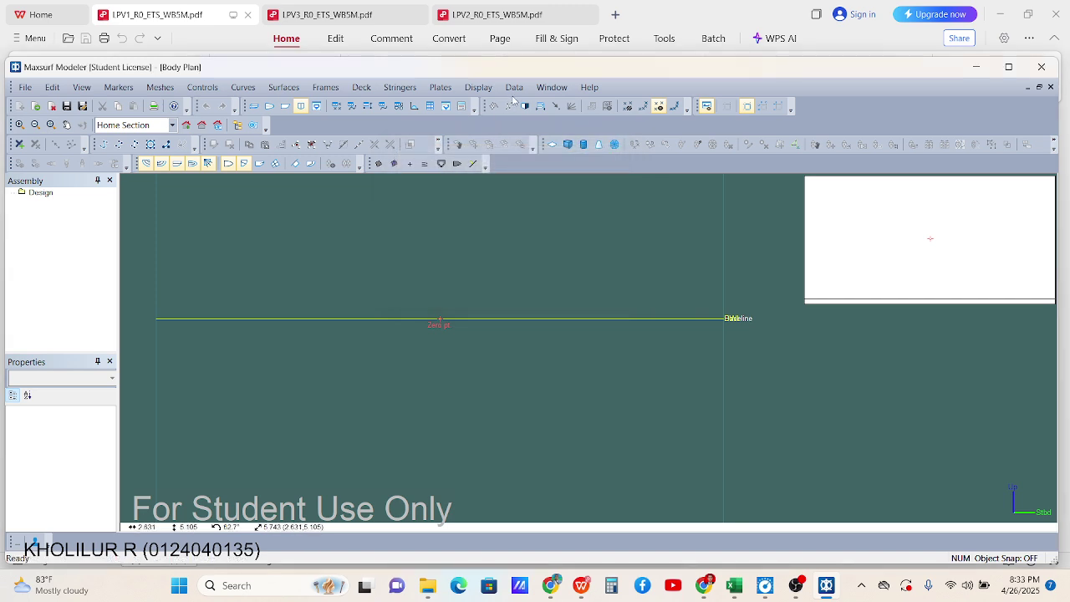
click(513, 88)
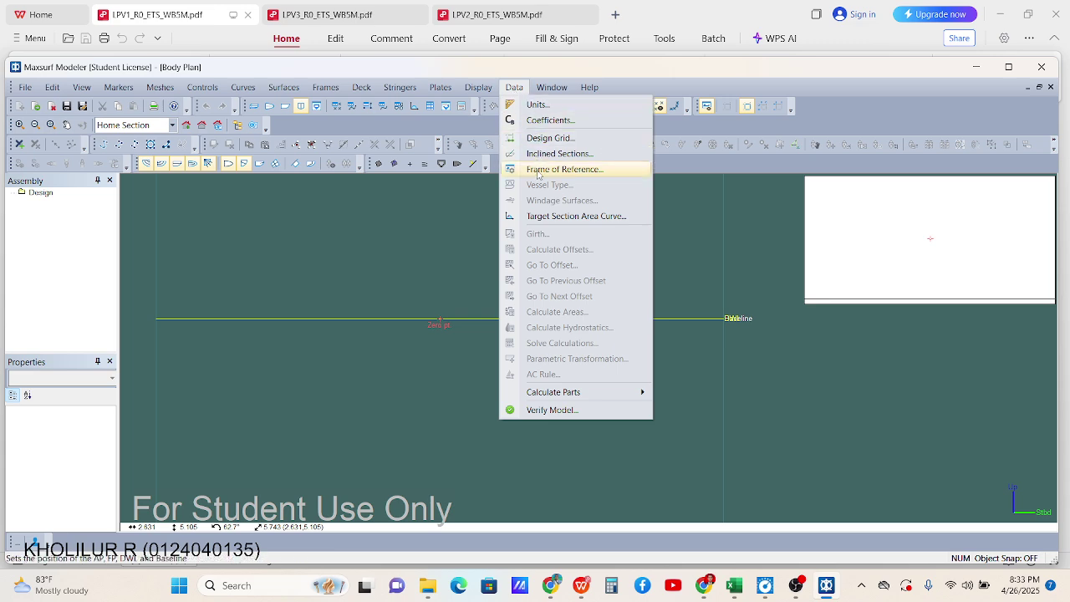
Set the frame of reference to Aft Perp and Baseline with DWL at 0.25 m
click(533, 170)
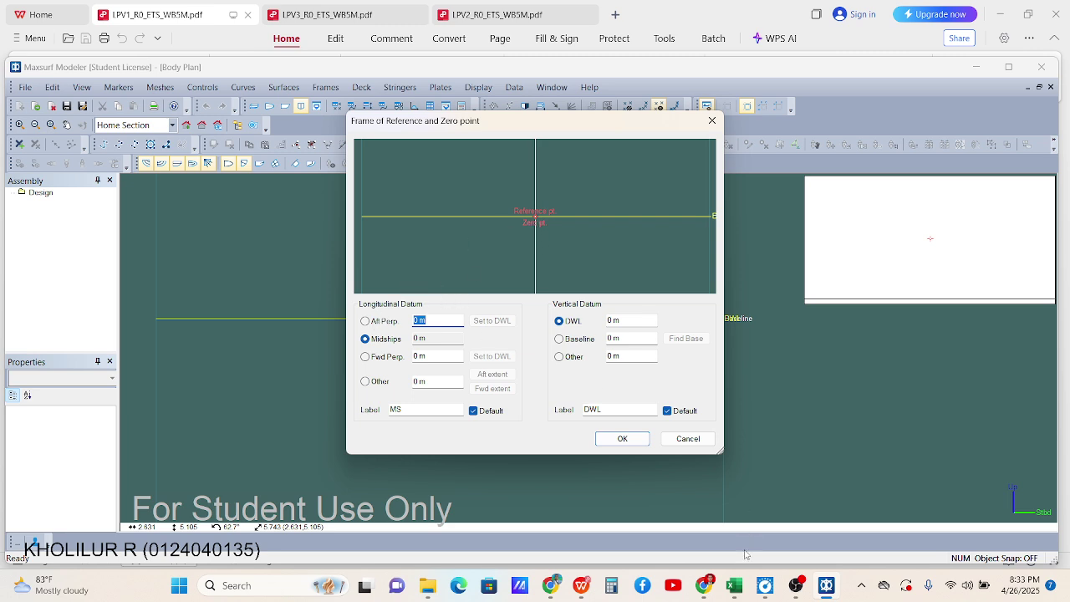
click(581, 586)
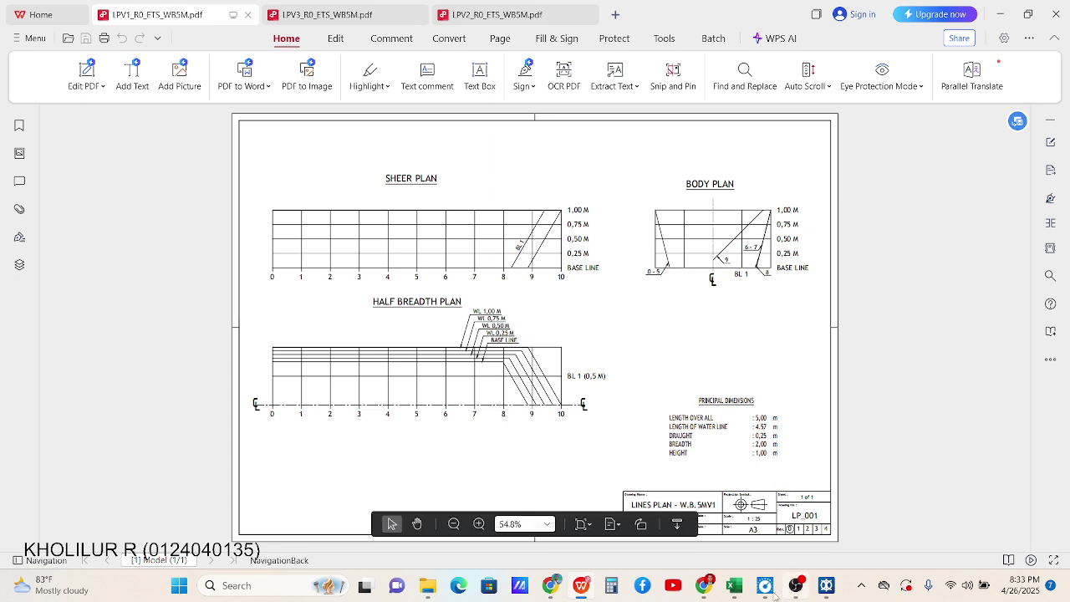
mouse_move(709, 589)
click(826, 585)
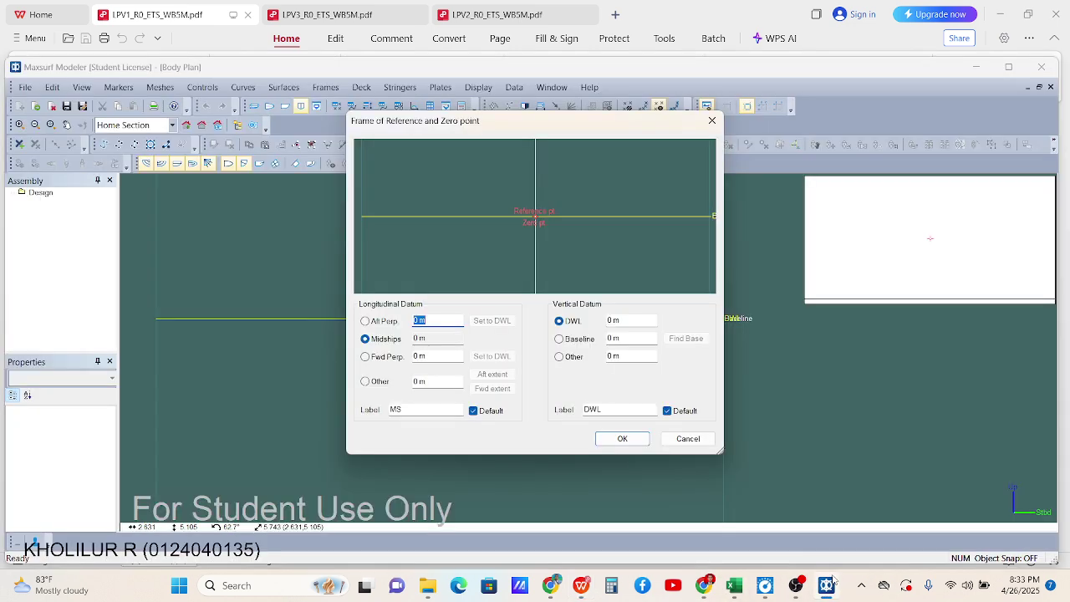
click(369, 323)
click(559, 339)
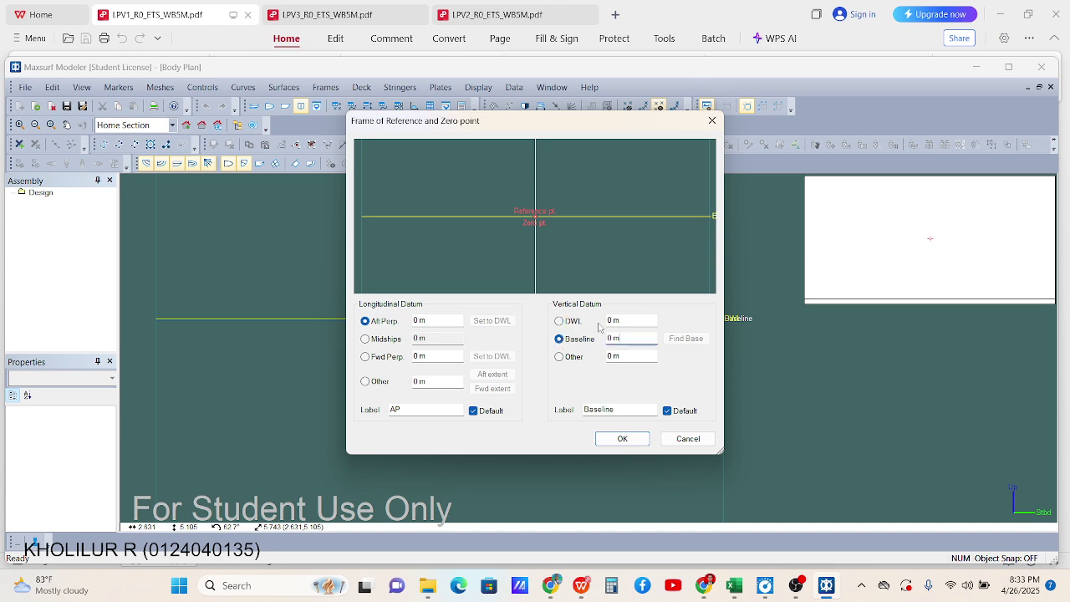
click(573, 322)
click(562, 341)
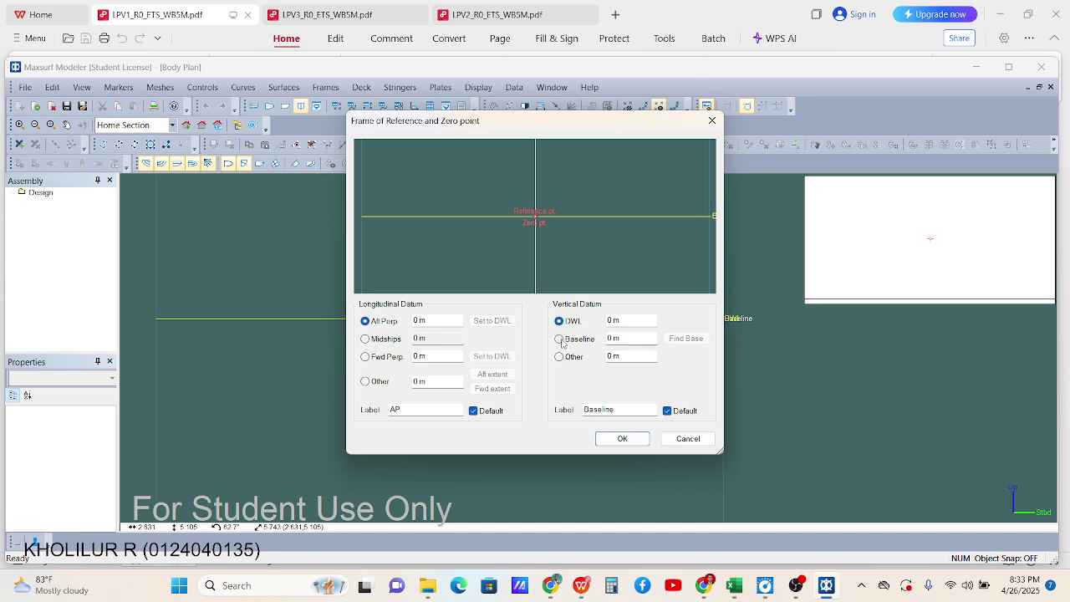
click(613, 320)
text(5)
click(622, 439)
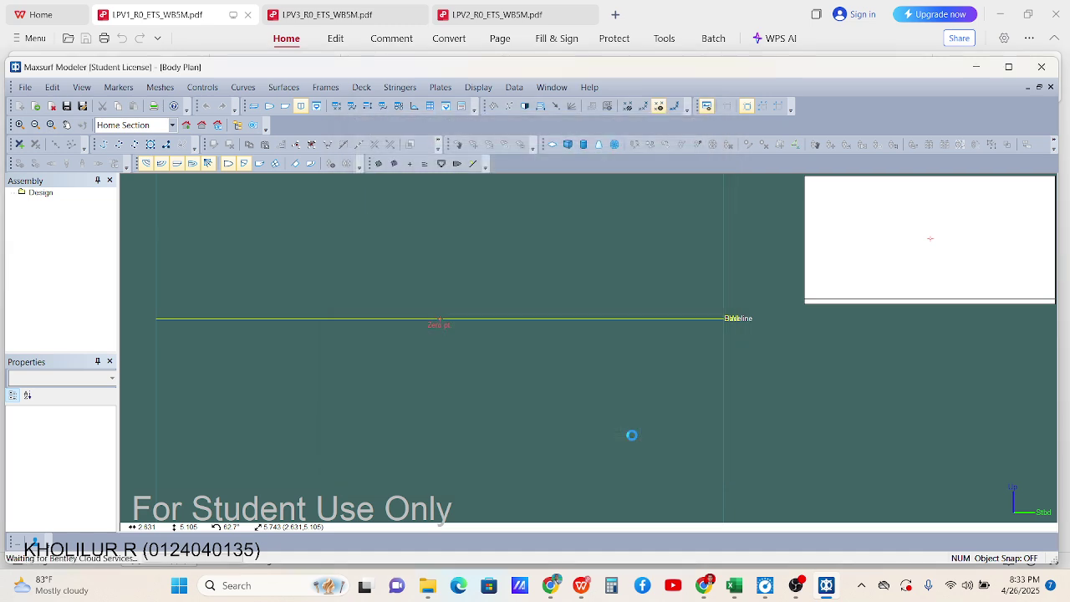
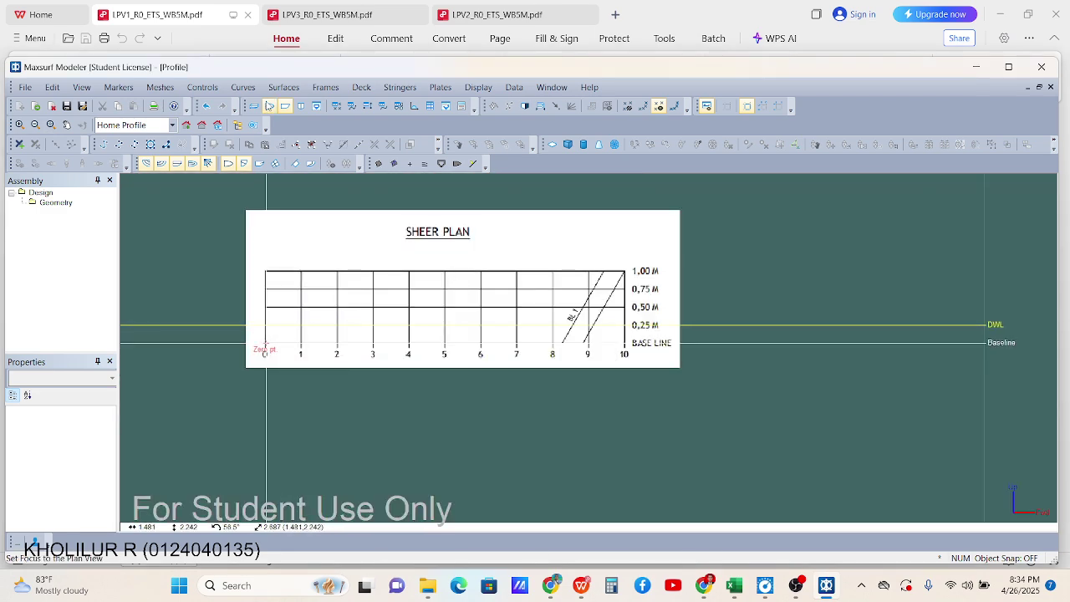
Import the Half Breath Plan PNG as the Plan view's background image
click(269, 106)
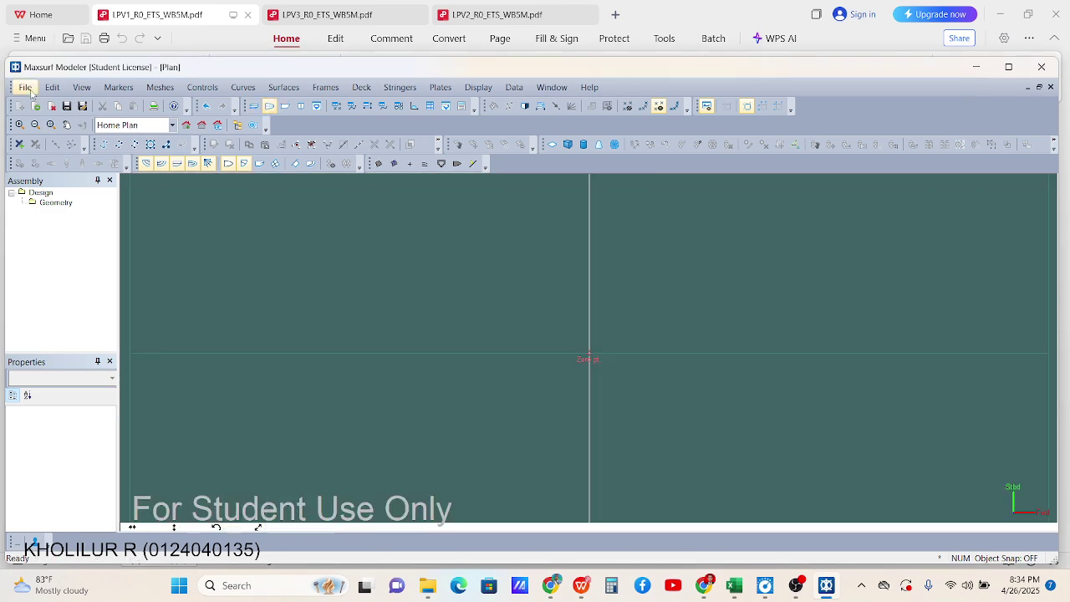
click(28, 89)
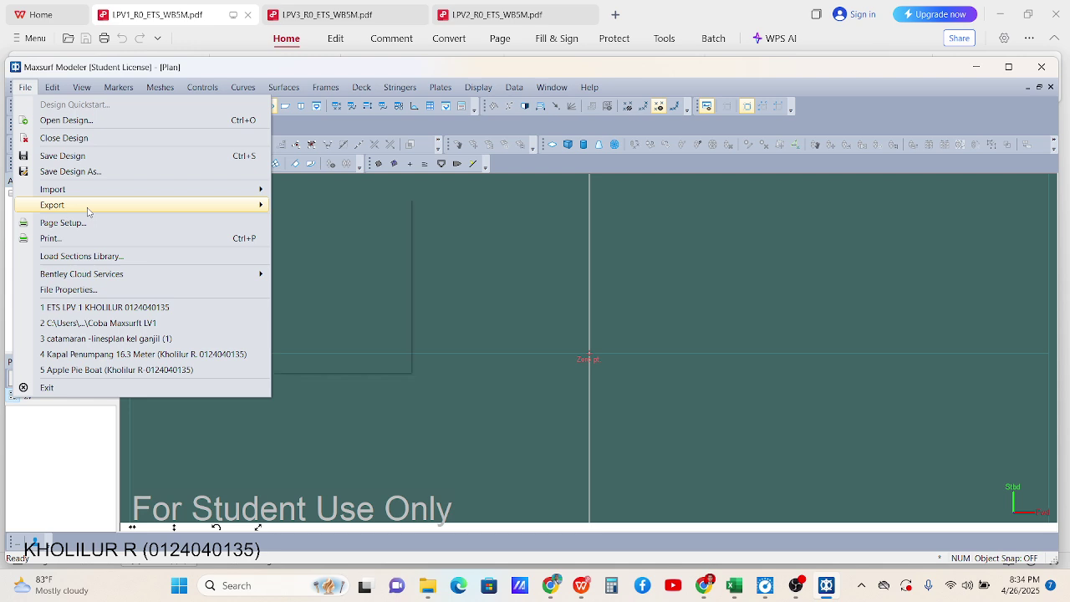
mouse_move(209, 189)
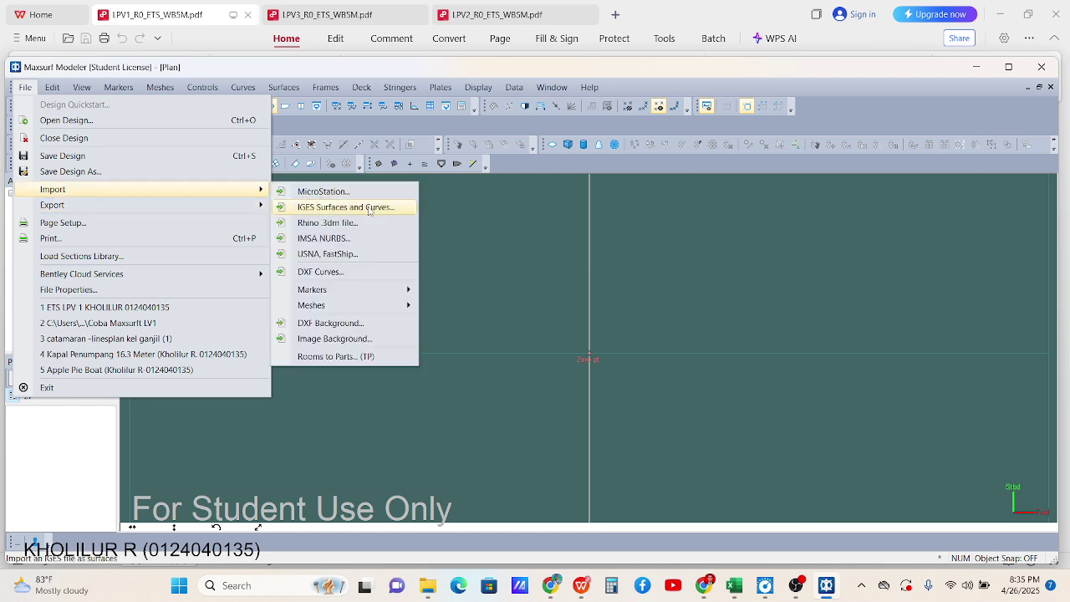
click(351, 338)
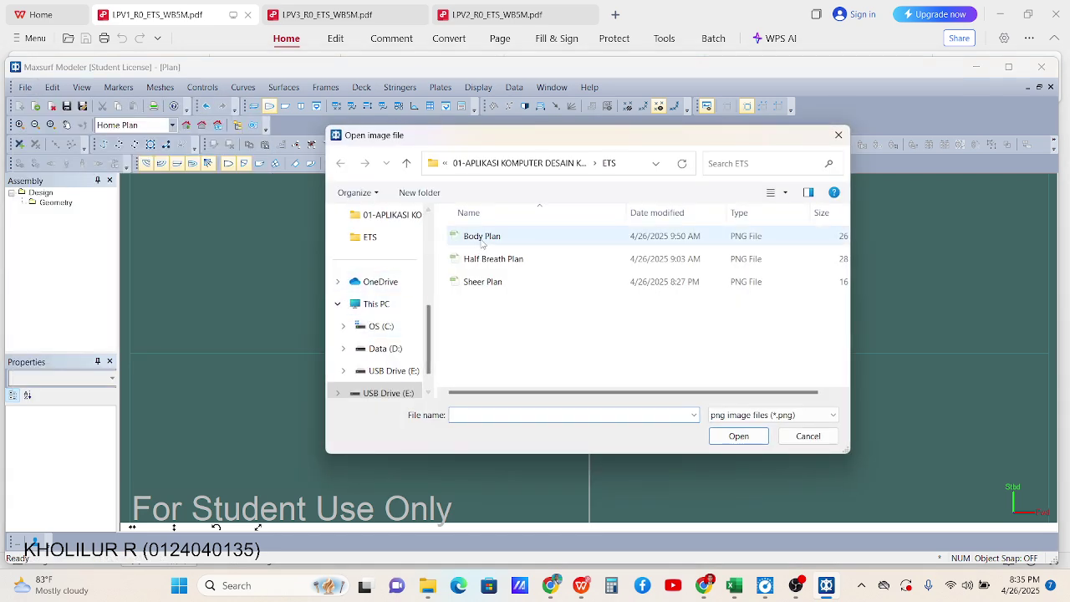
click(489, 259)
click(739, 436)
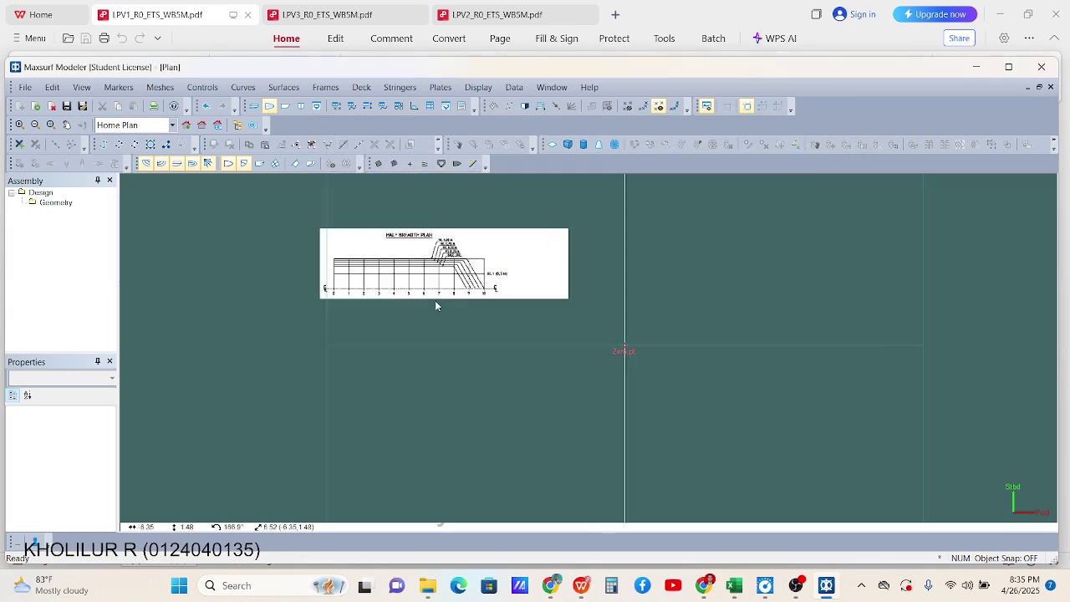
scroll(256, 275, up, 5)
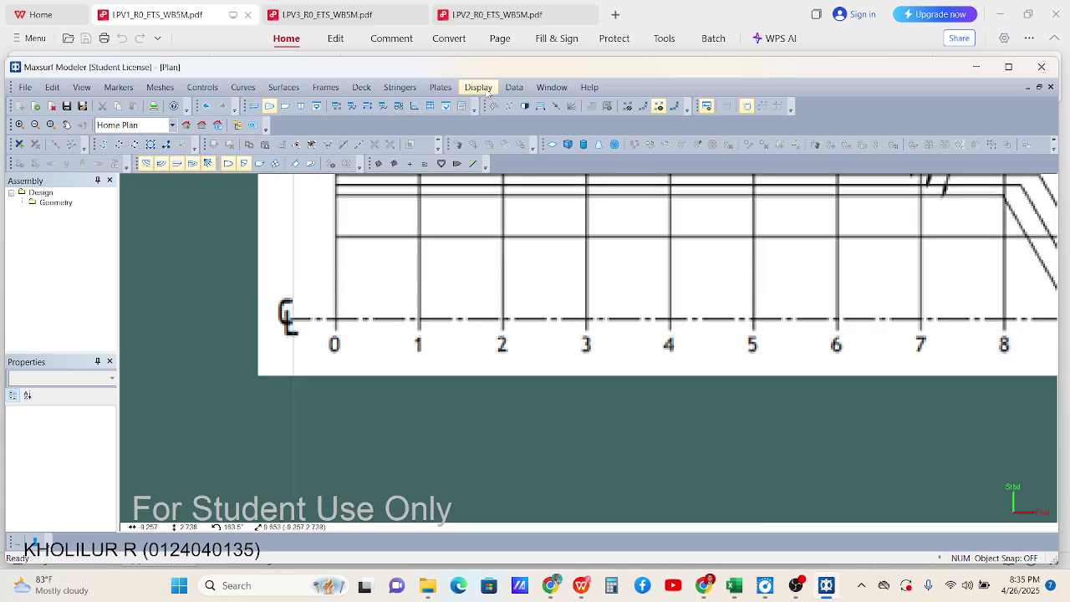
click(488, 92)
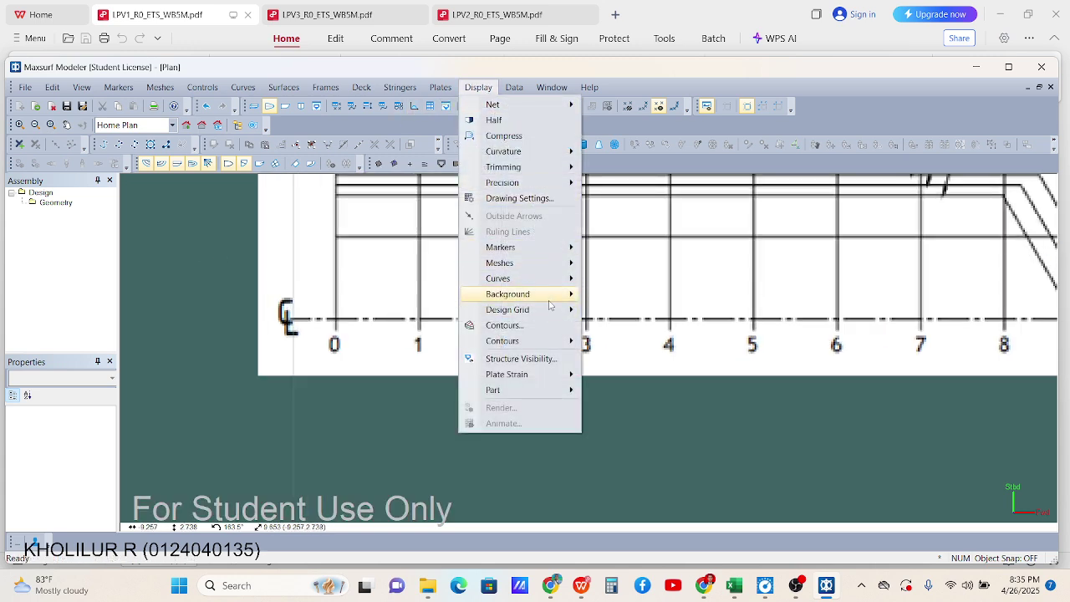
mouse_move(552, 305)
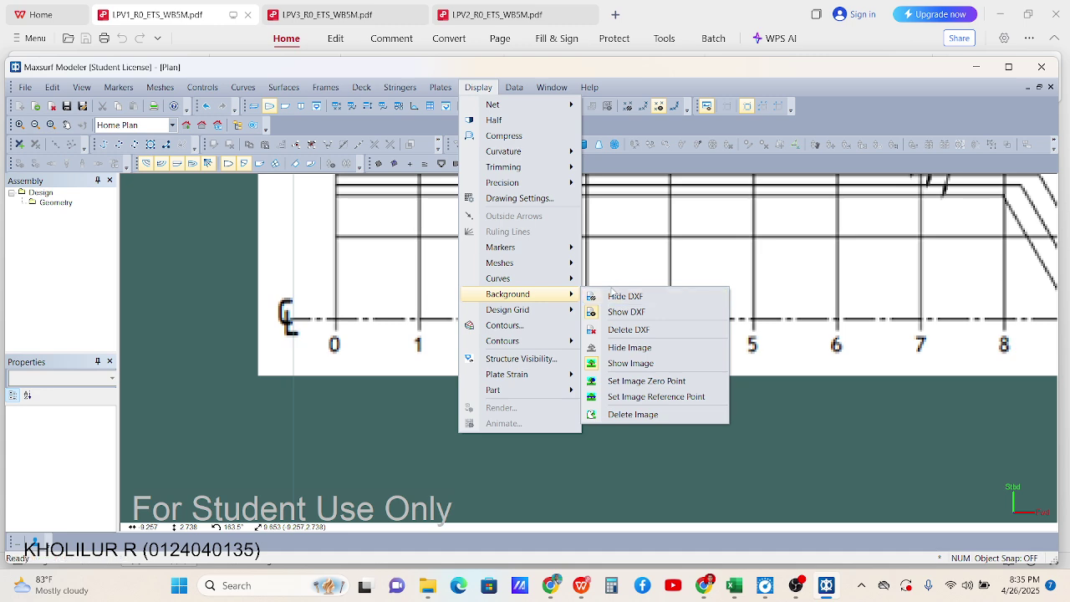
Set the background image zero point at station 0 on the centreline
click(642, 382)
scroll(349, 321, up, 6)
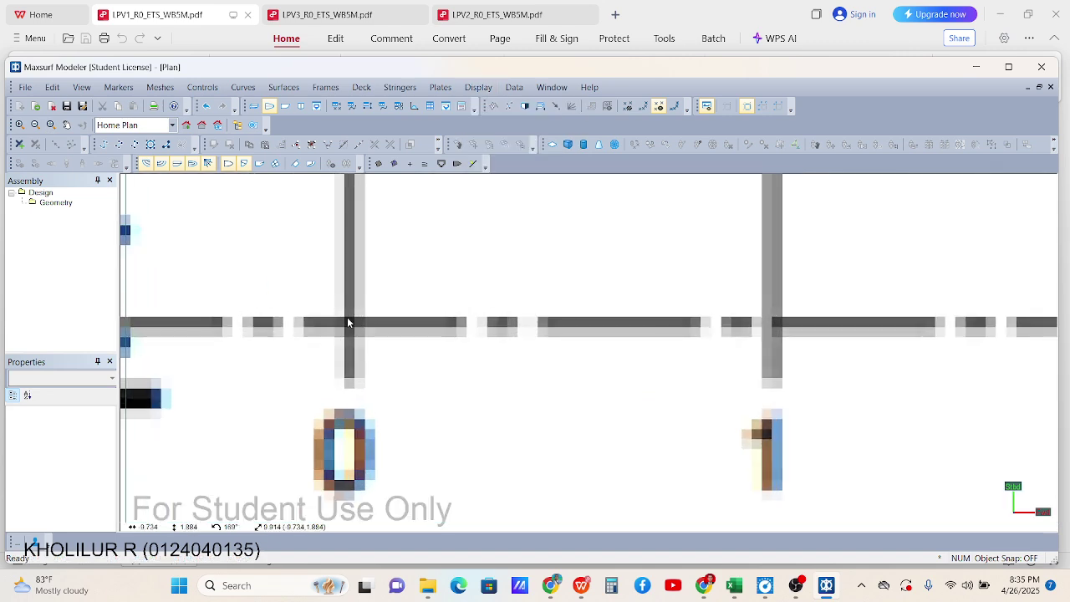
click(348, 320)
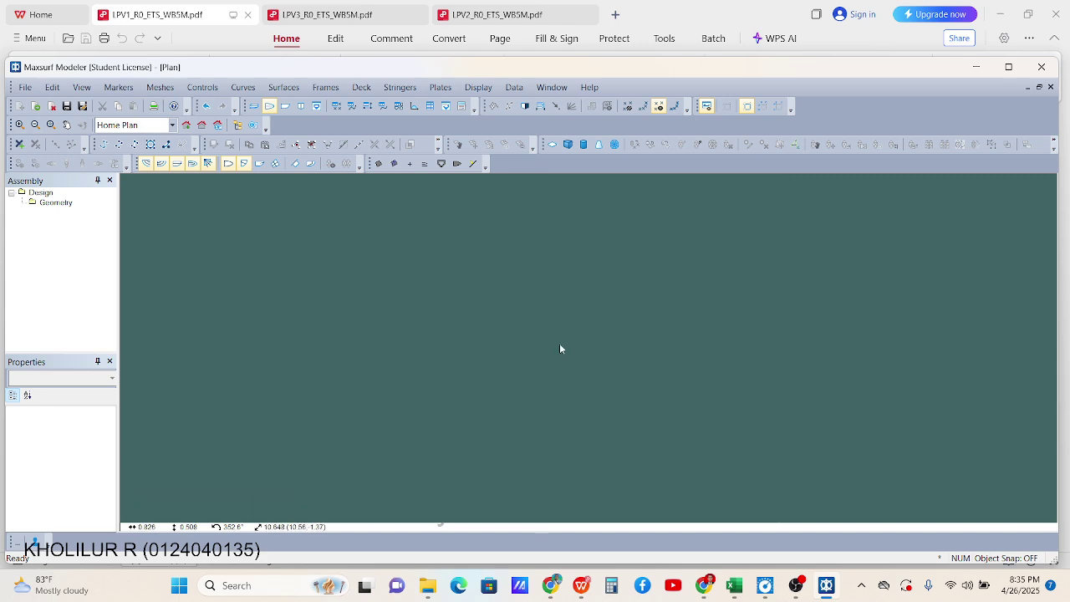
scroll(300, 309, up, 6)
scroll(407, 409, down, 3)
scroll(410, 407, up, 6)
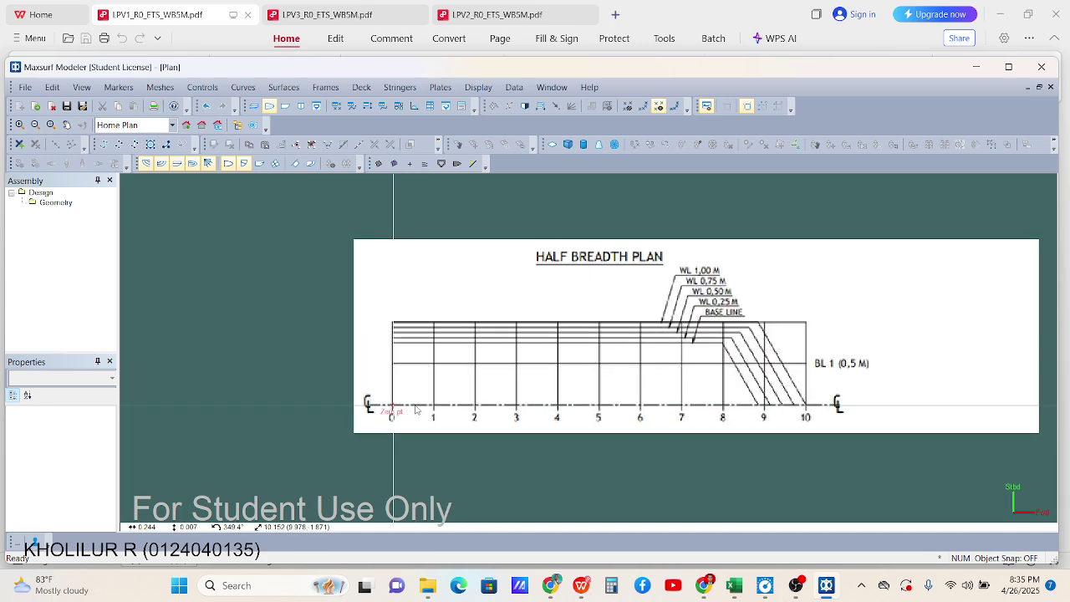
scroll(320, 391, down, 5)
scroll(702, 393, up, 1)
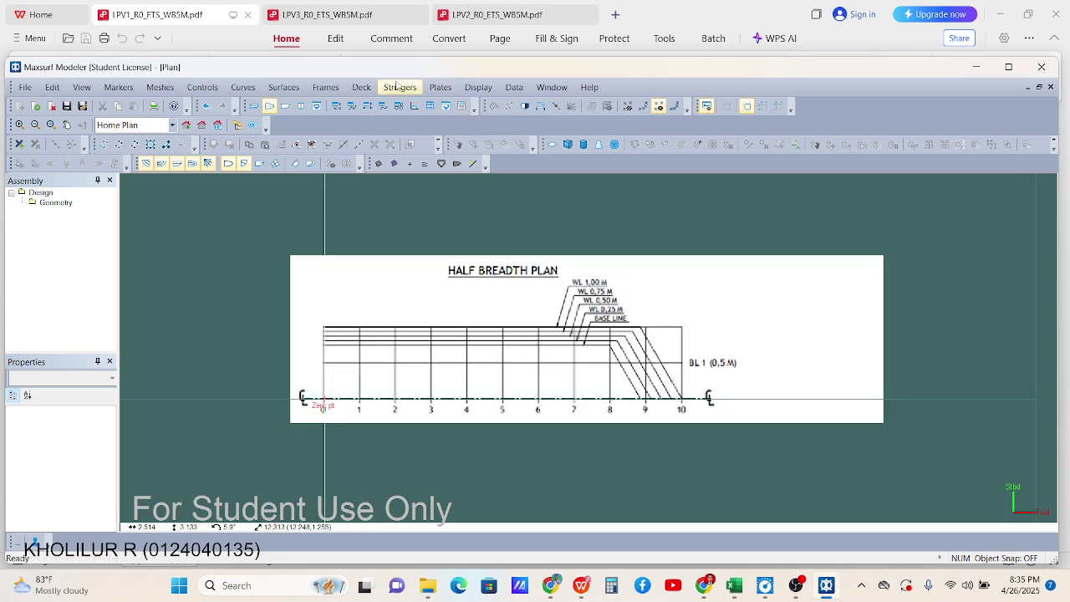
Set the image reference point at station 10 on the centreline, 5 m away
click(488, 89)
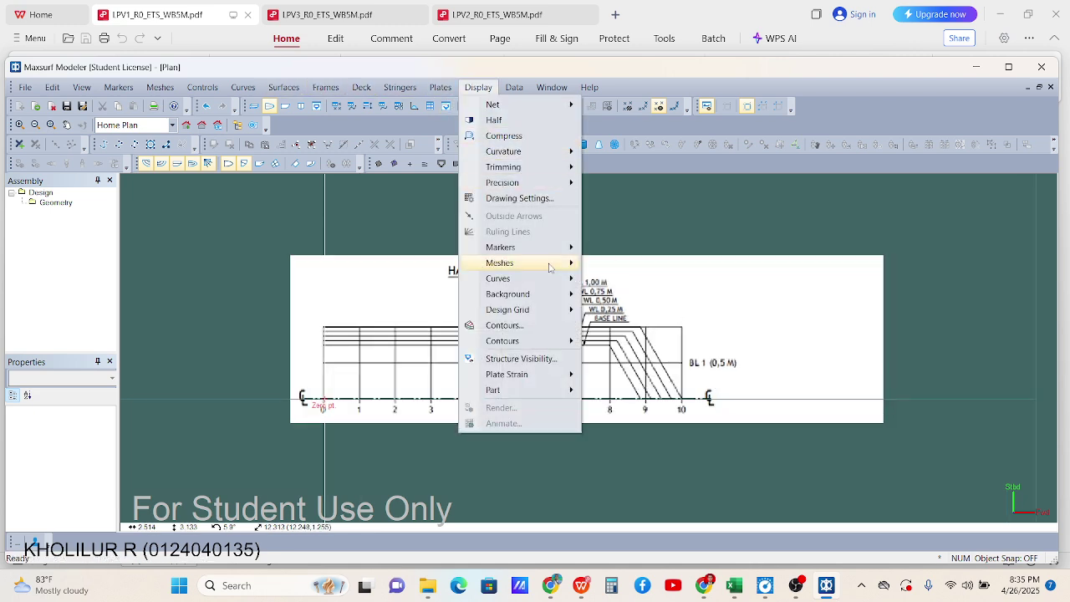
mouse_move(543, 318)
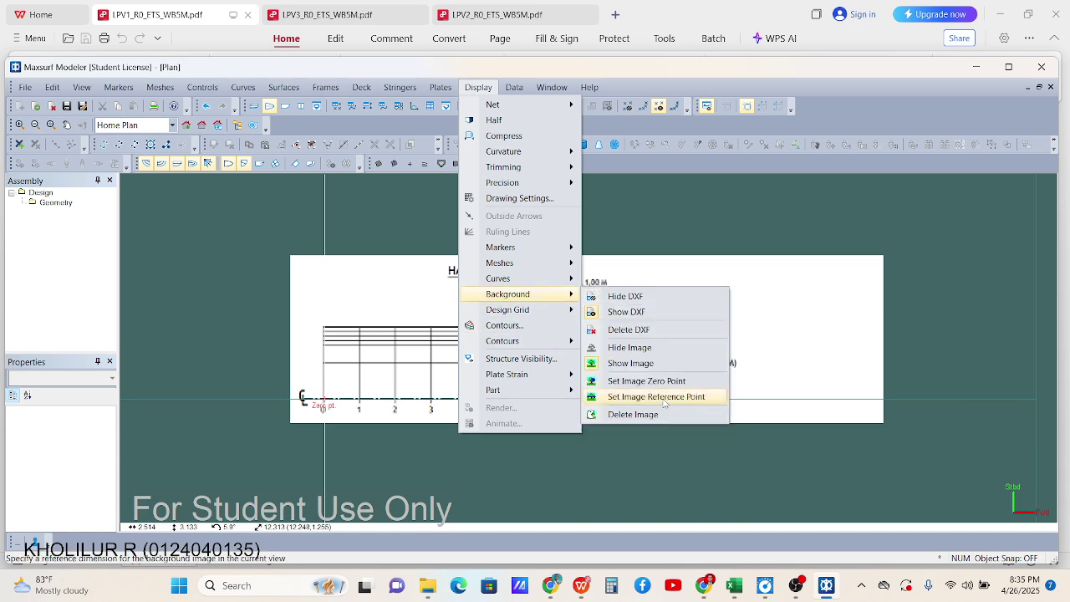
click(664, 398)
scroll(672, 373, up, 6)
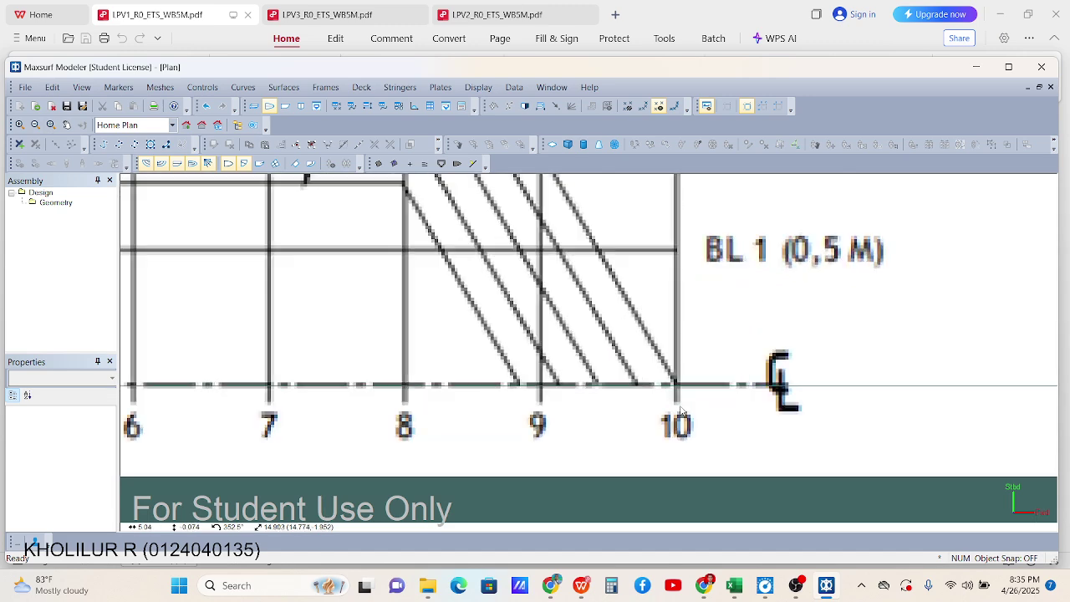
scroll(674, 376, up, 1)
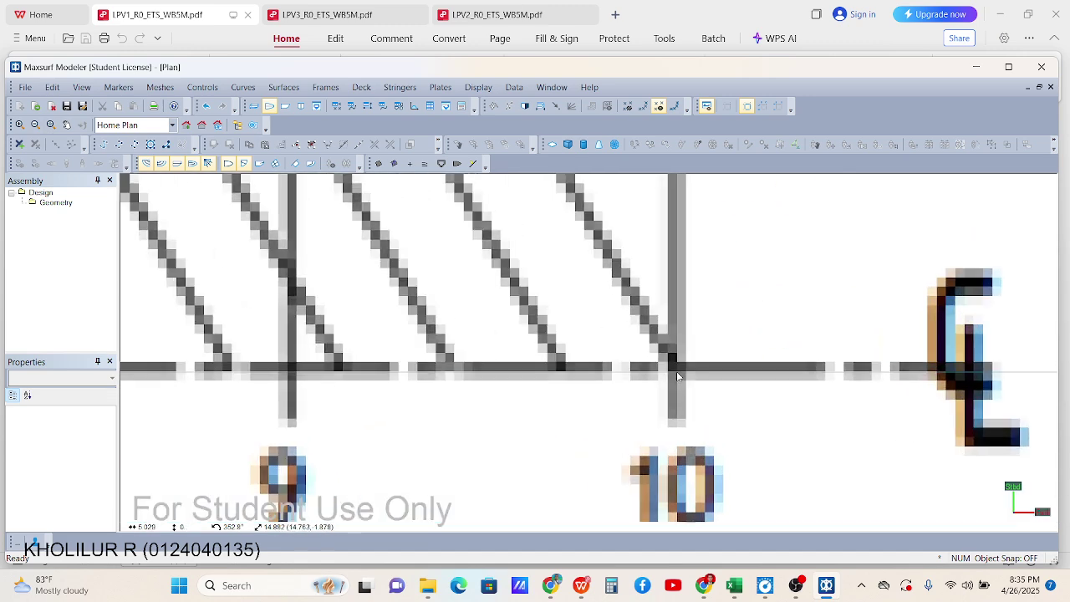
click(677, 376)
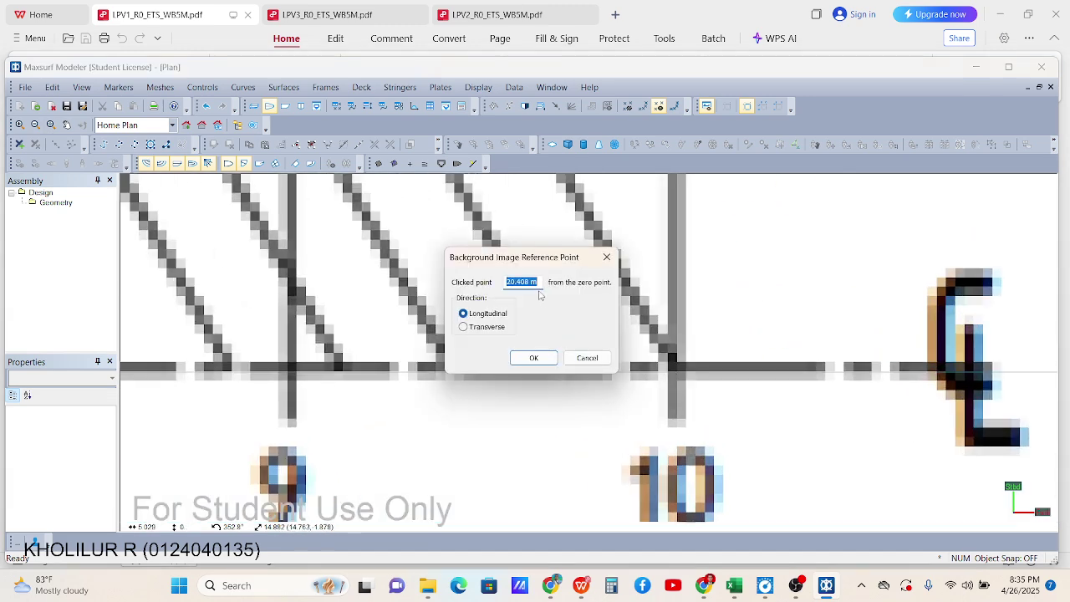
key(Return)
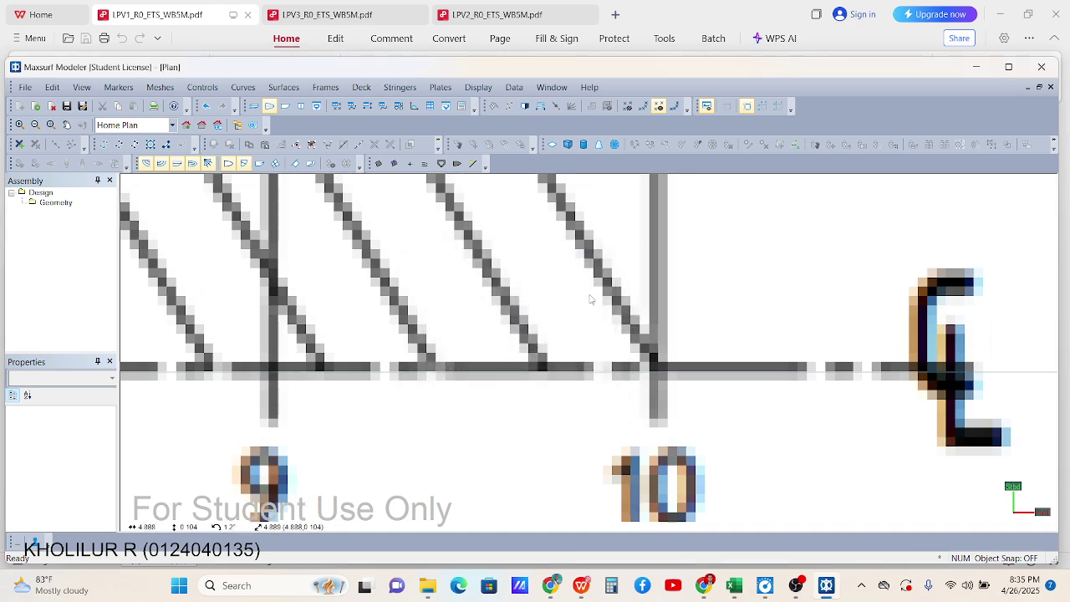
scroll(501, 305, down, 8)
scroll(450, 315, down, 1)
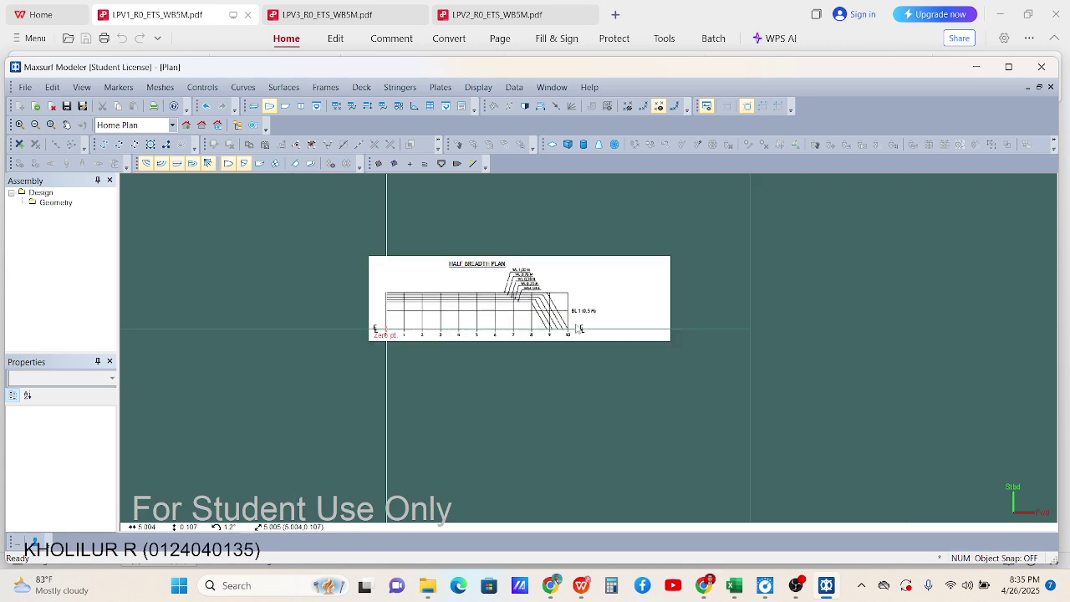
scroll(434, 338, up, 3)
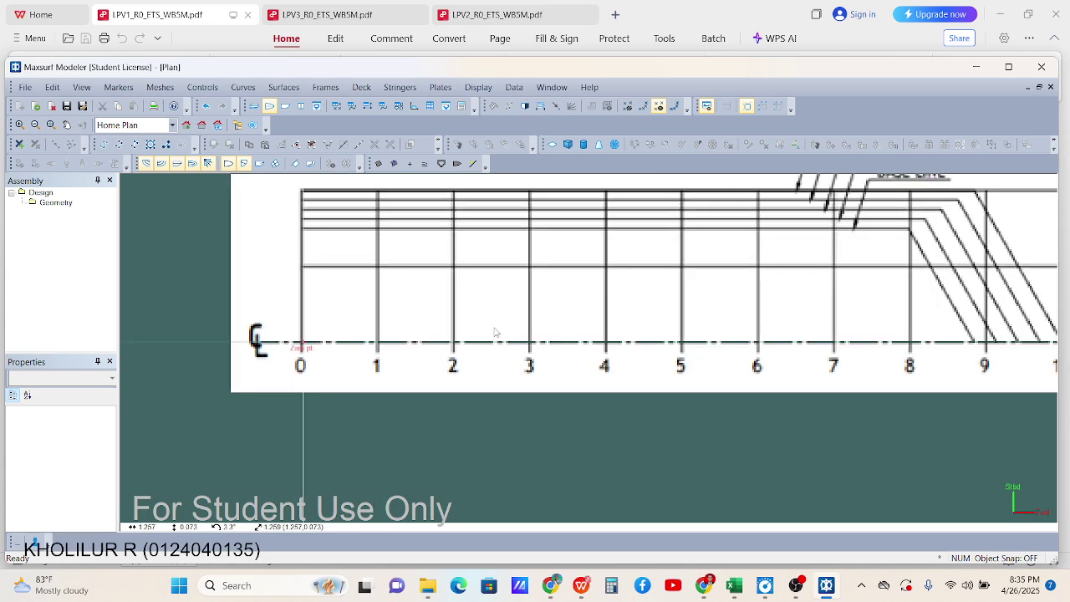
scroll(509, 310, down, 5)
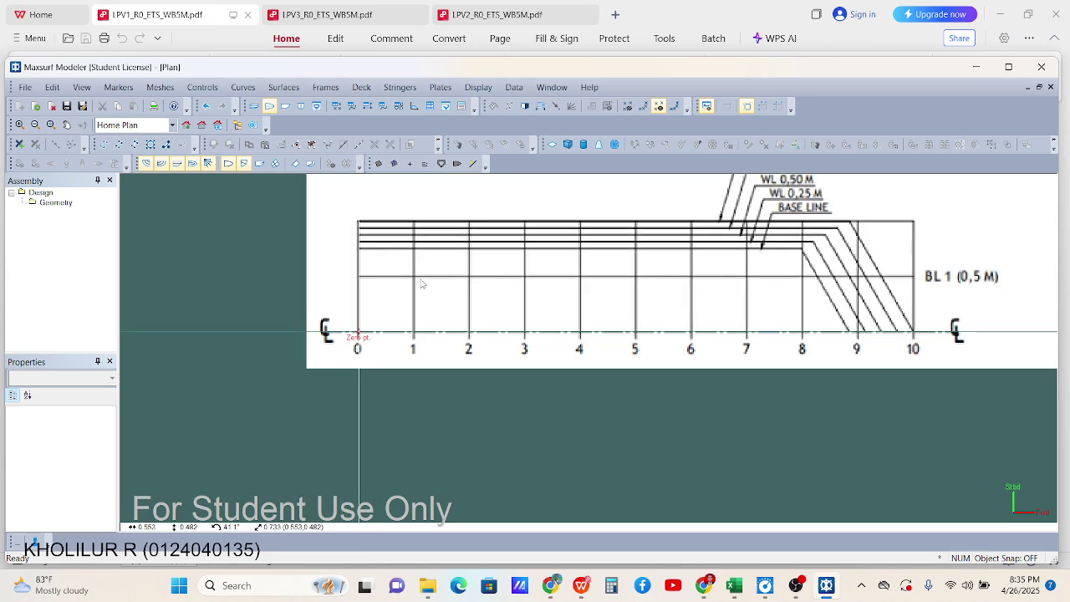
Import the Body Plan image as the Body Plan view's background
click(301, 105)
click(27, 87)
mouse_move(65, 191)
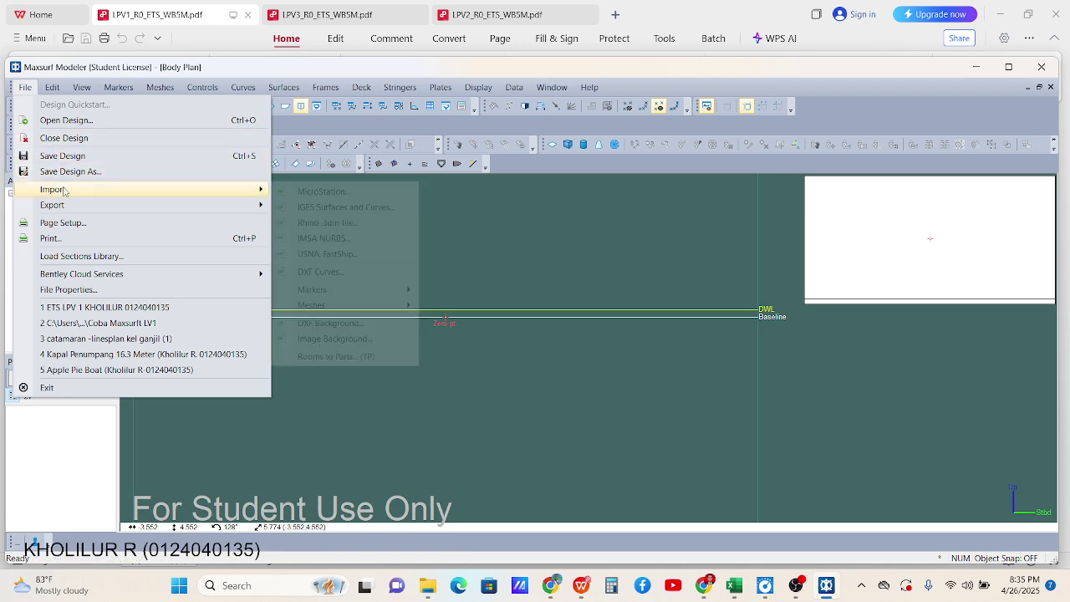
click(334, 339)
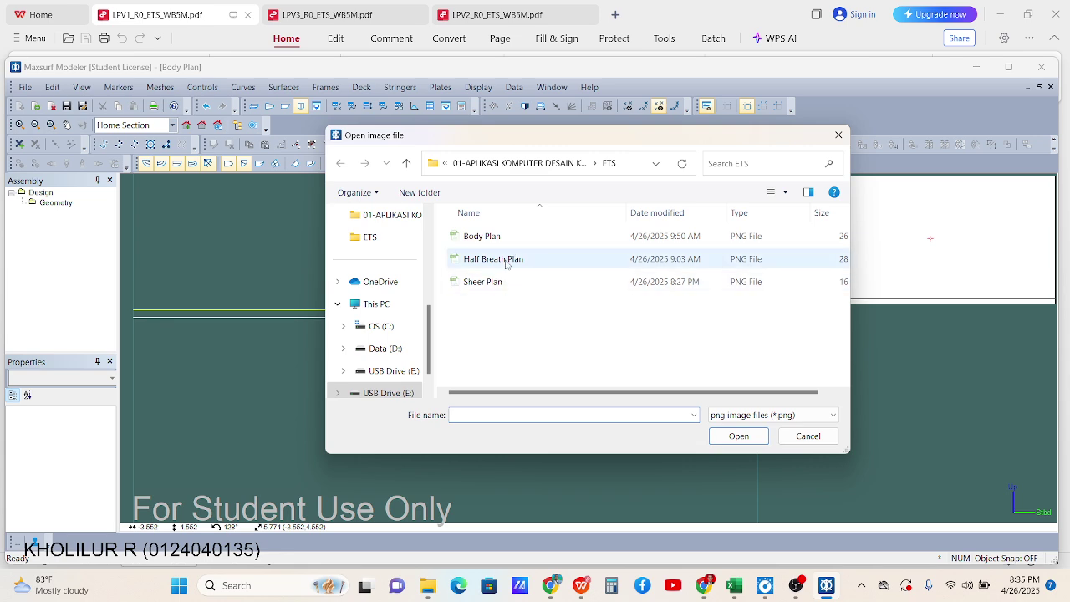
click(502, 237)
click(741, 438)
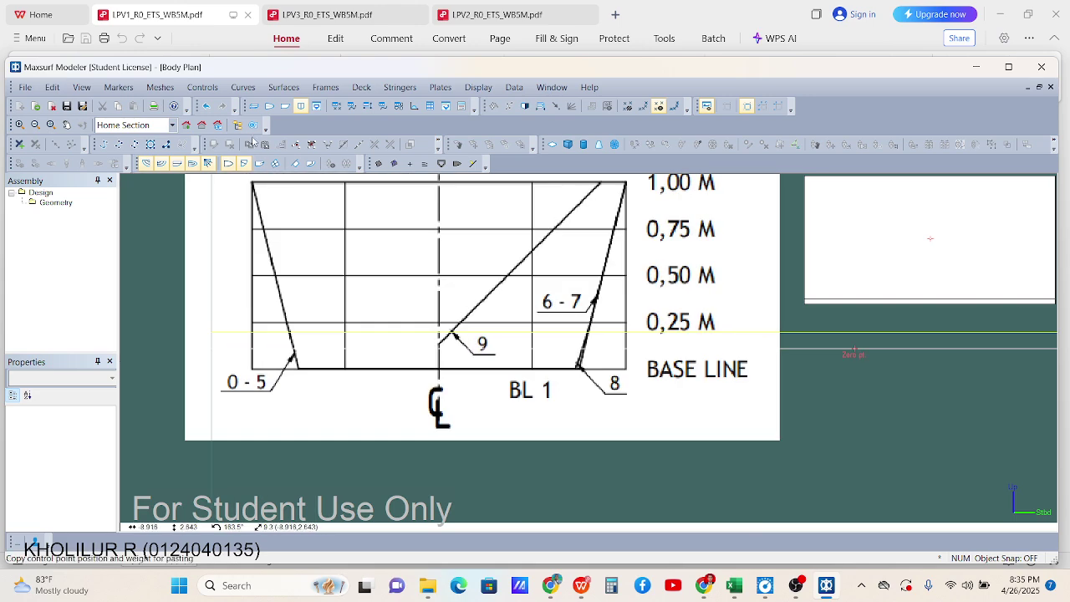
Set the body plan background image's zero point
click(478, 86)
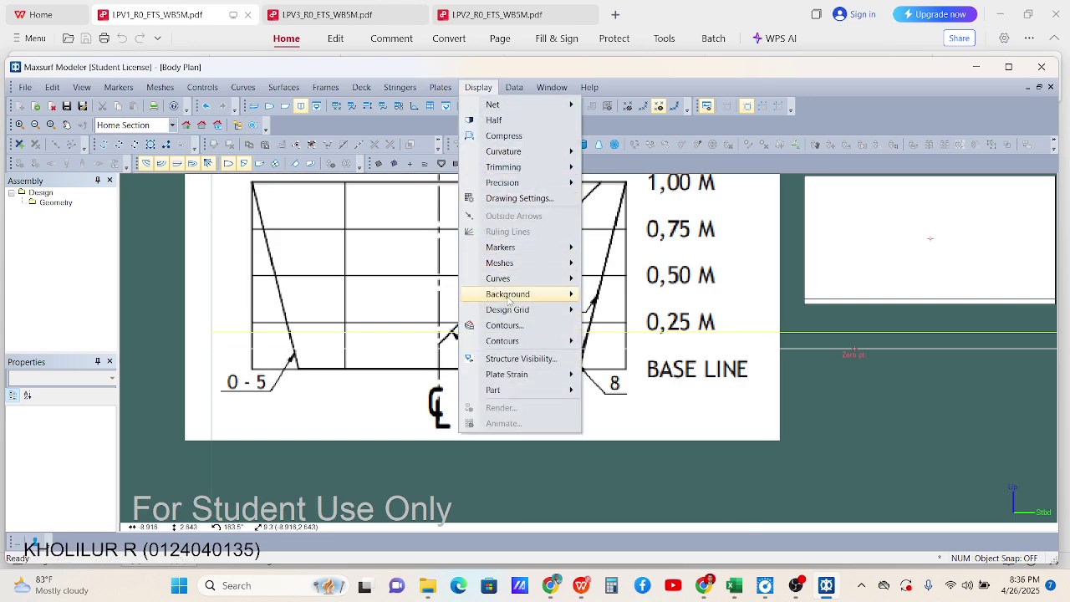
mouse_move(513, 298)
click(656, 381)
scroll(426, 360, up, 5)
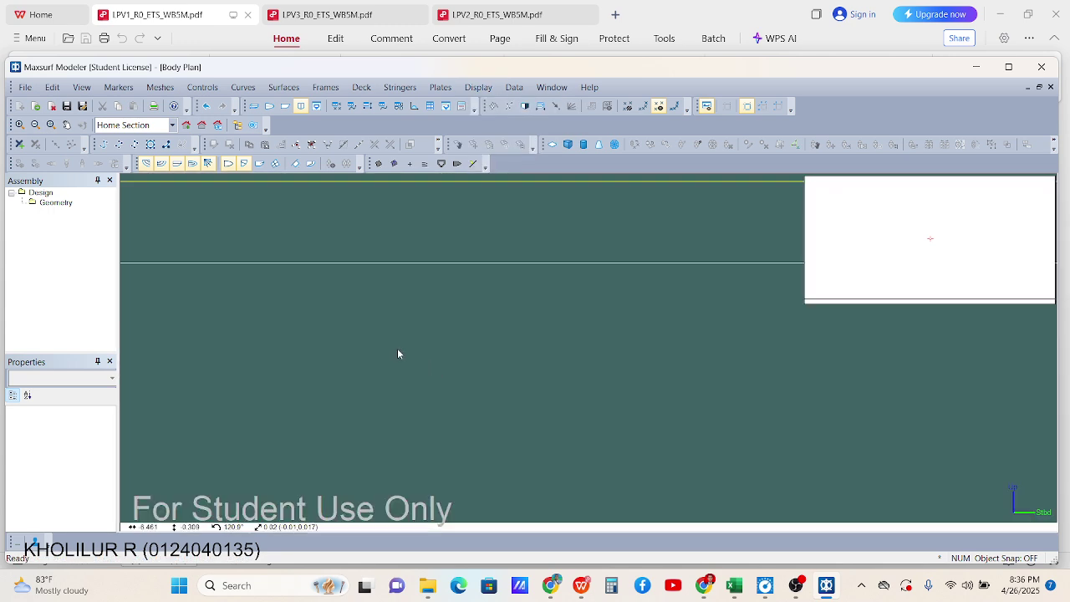
scroll(318, 350, down, 5)
scroll(494, 342, up, 6)
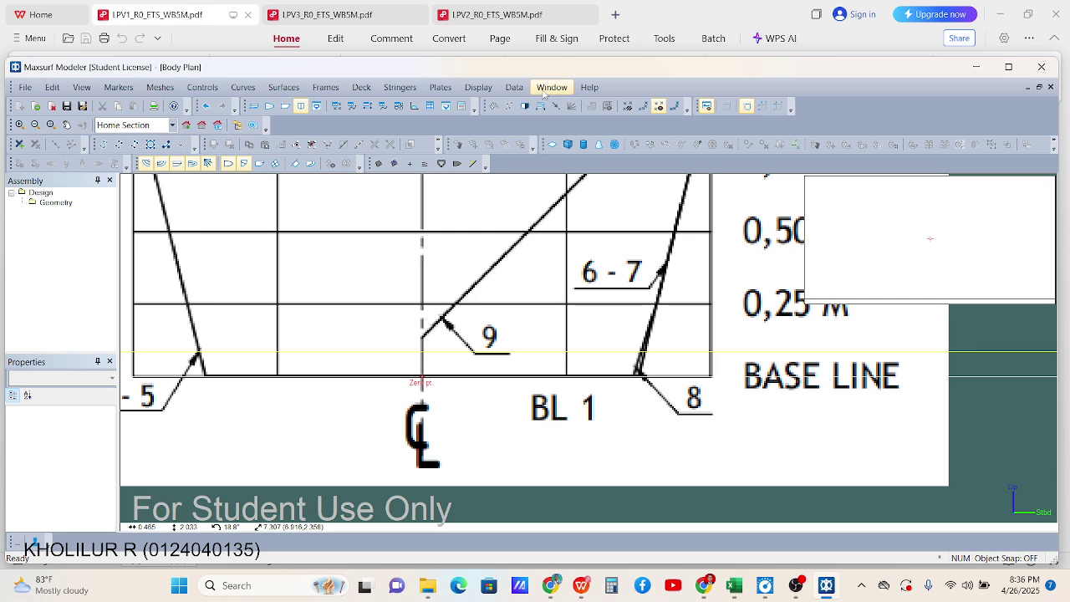
Set the reference point on the 1.00 m grid line at 1 m vertical distance
click(478, 87)
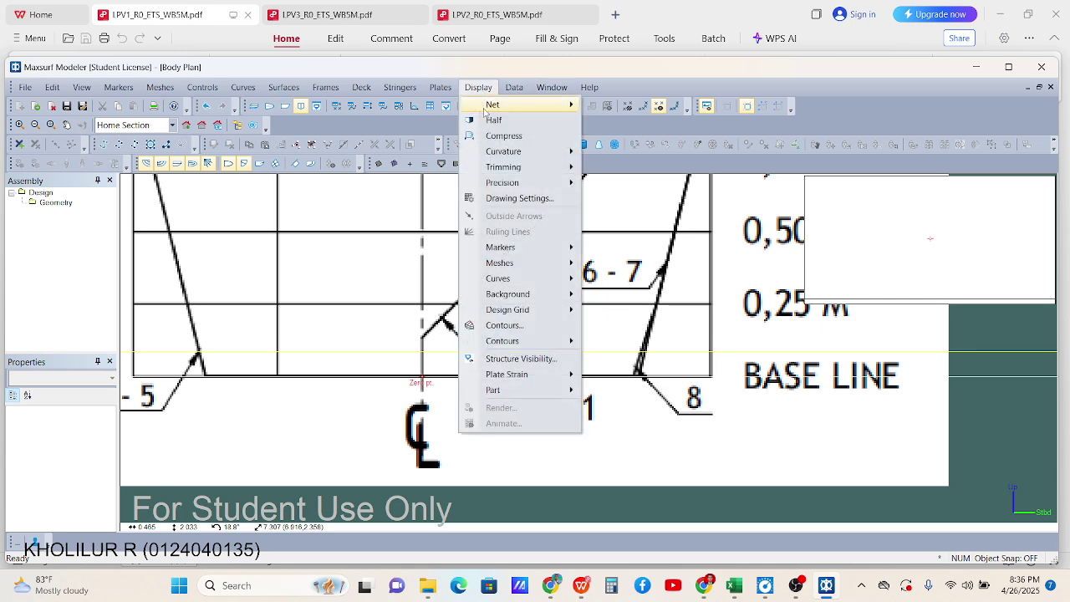
mouse_move(539, 300)
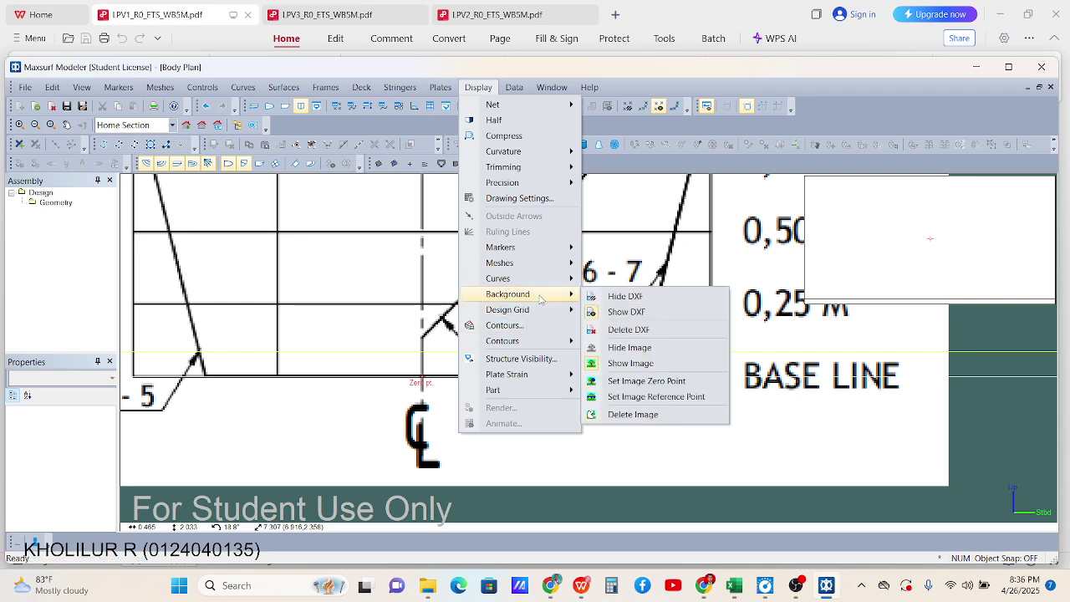
click(648, 396)
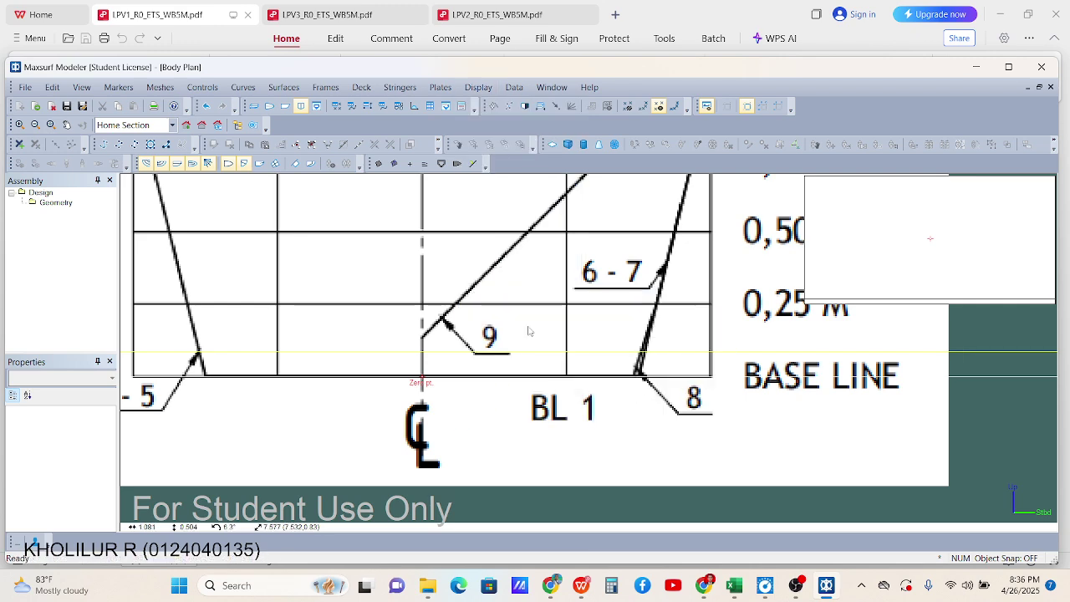
scroll(502, 335, down, 2)
scroll(478, 219, up, 4)
scroll(468, 230, up, 3)
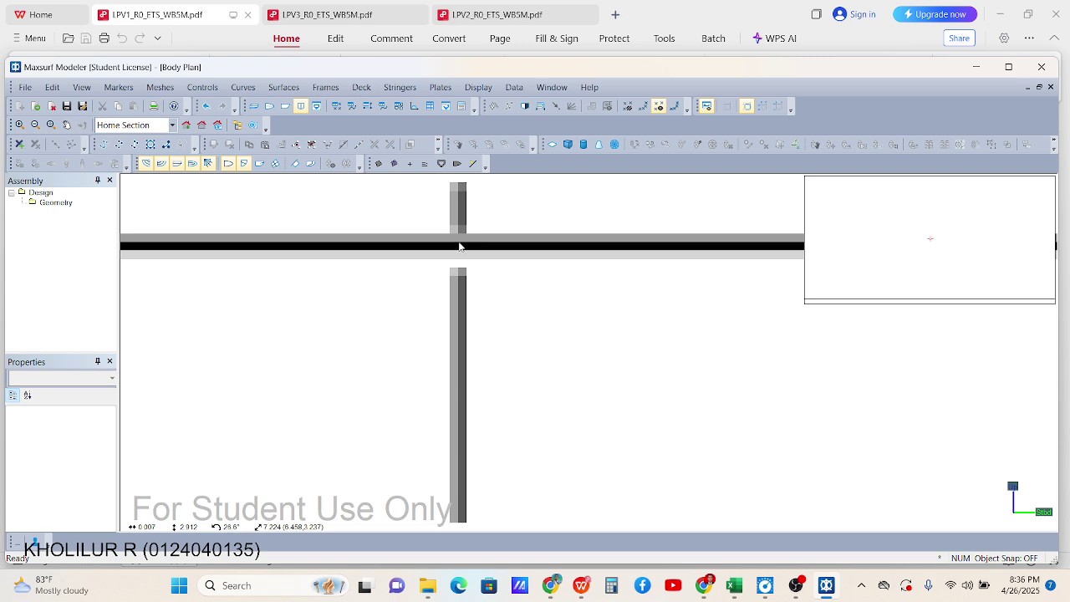
click(458, 246)
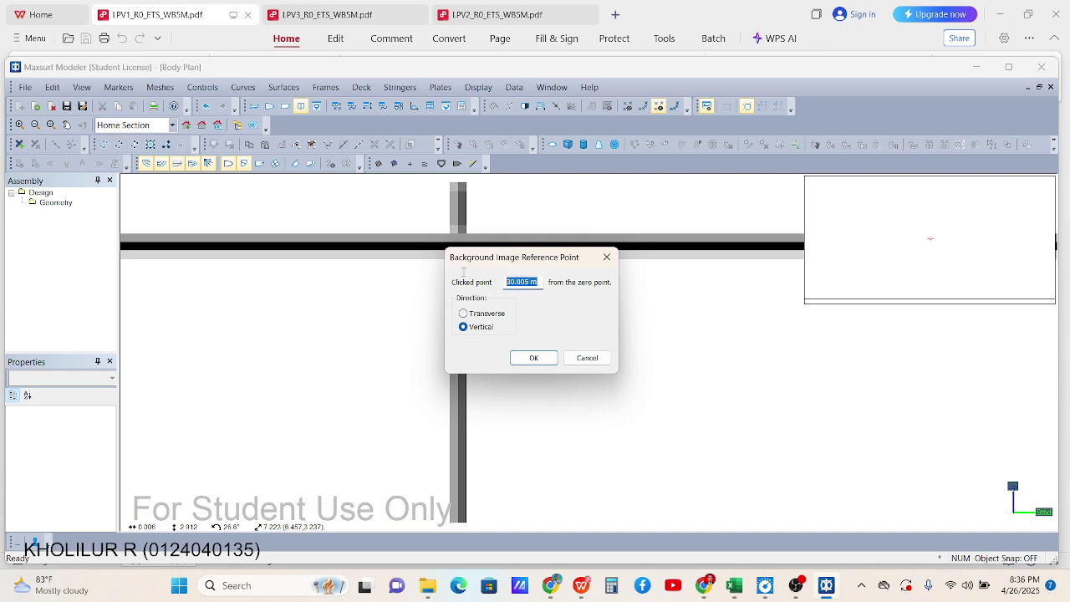
text(1)
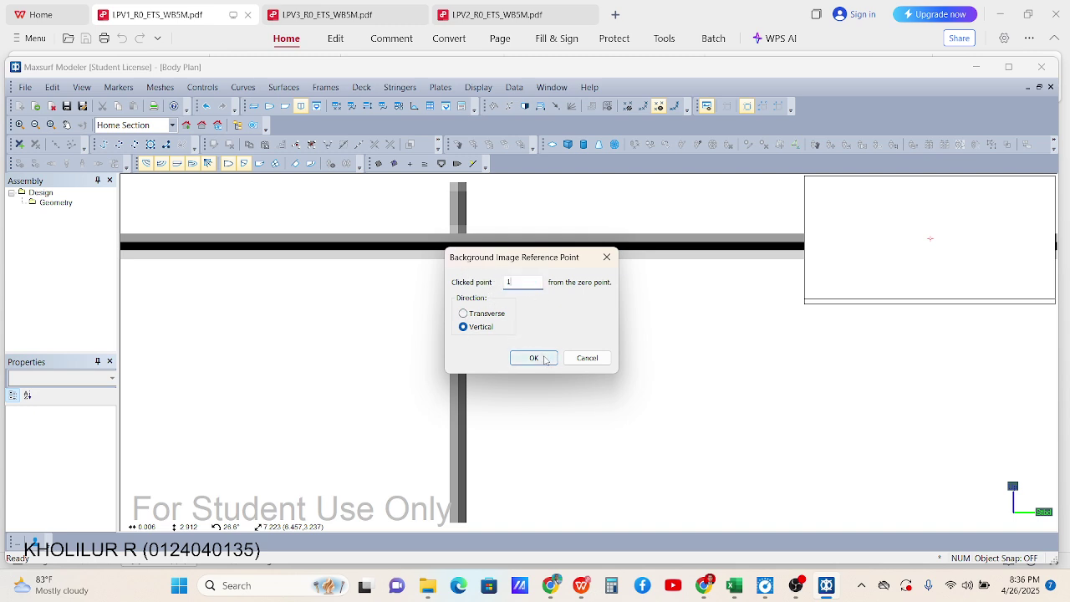
click(535, 358)
scroll(541, 307, down, 3)
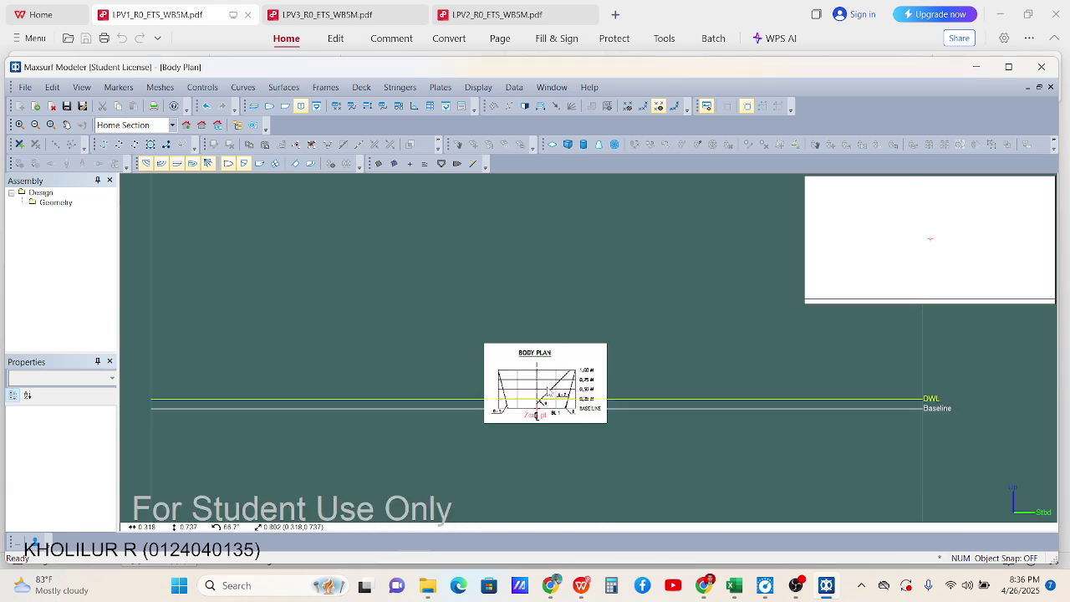
scroll(548, 368, up, 6)
scroll(554, 385, down, 2)
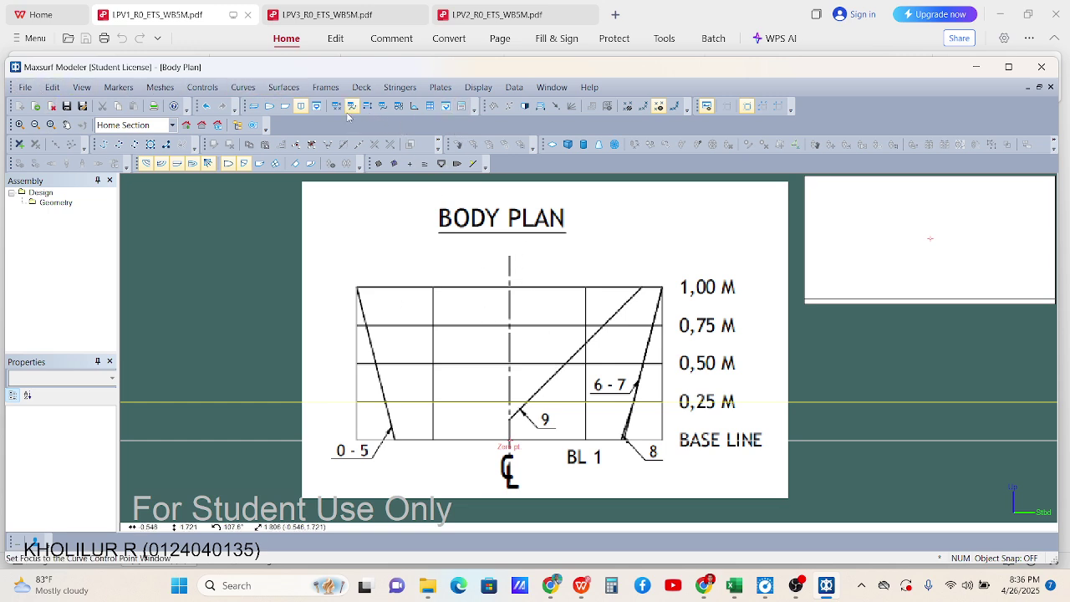
Add a buttock plane surface to the design from the Profile view
click(285, 107)
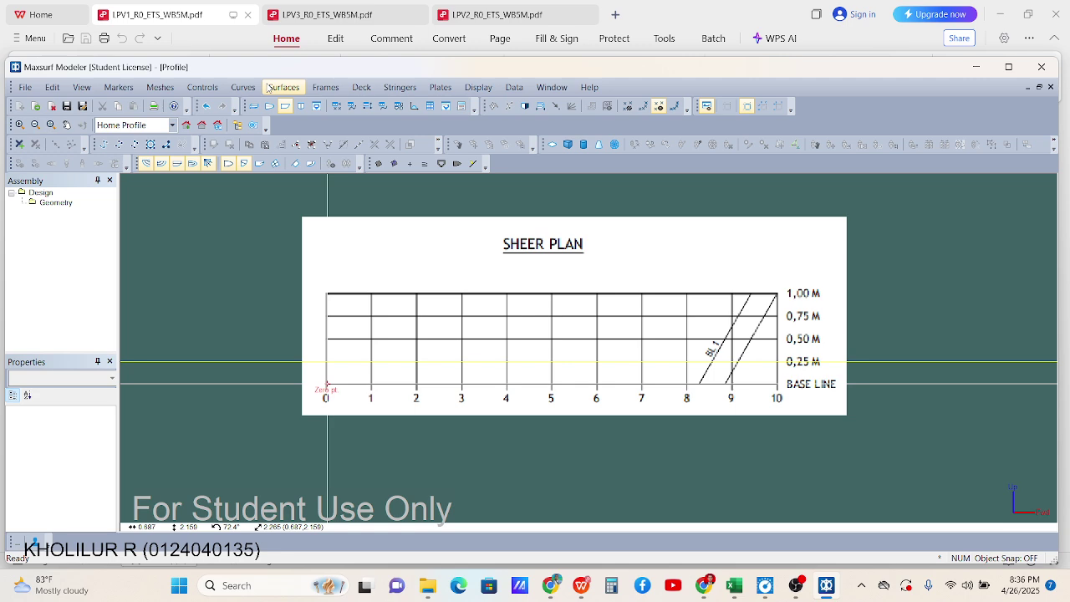
click(268, 89)
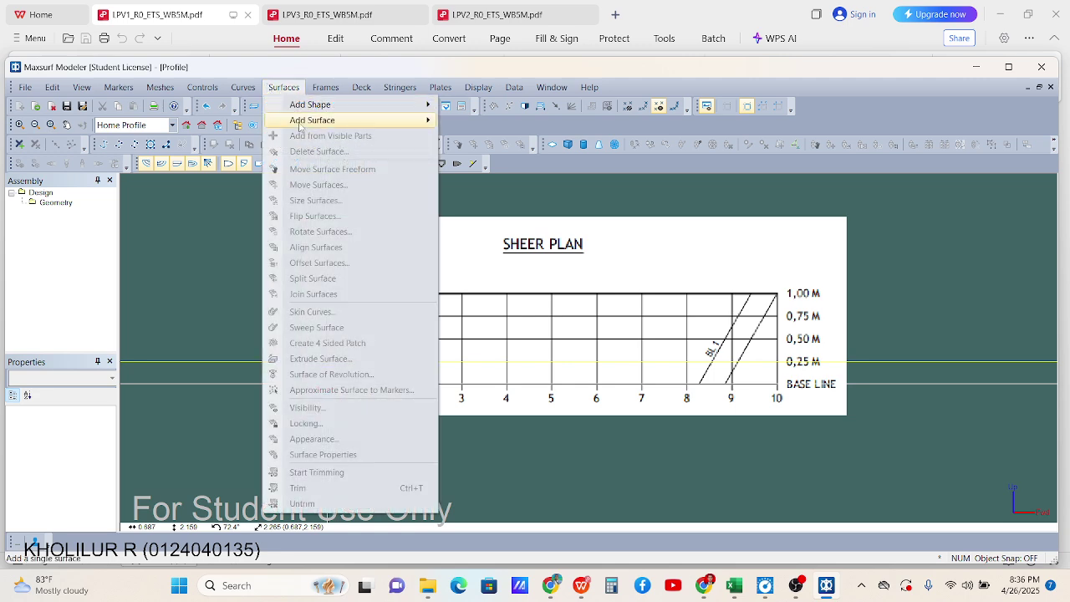
mouse_move(336, 124)
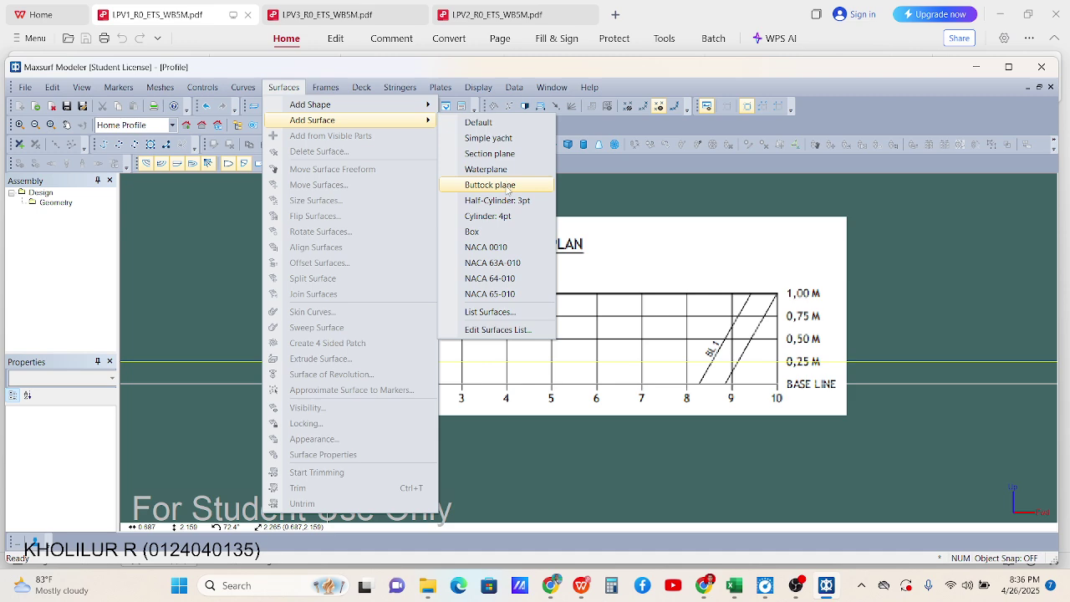
click(506, 186)
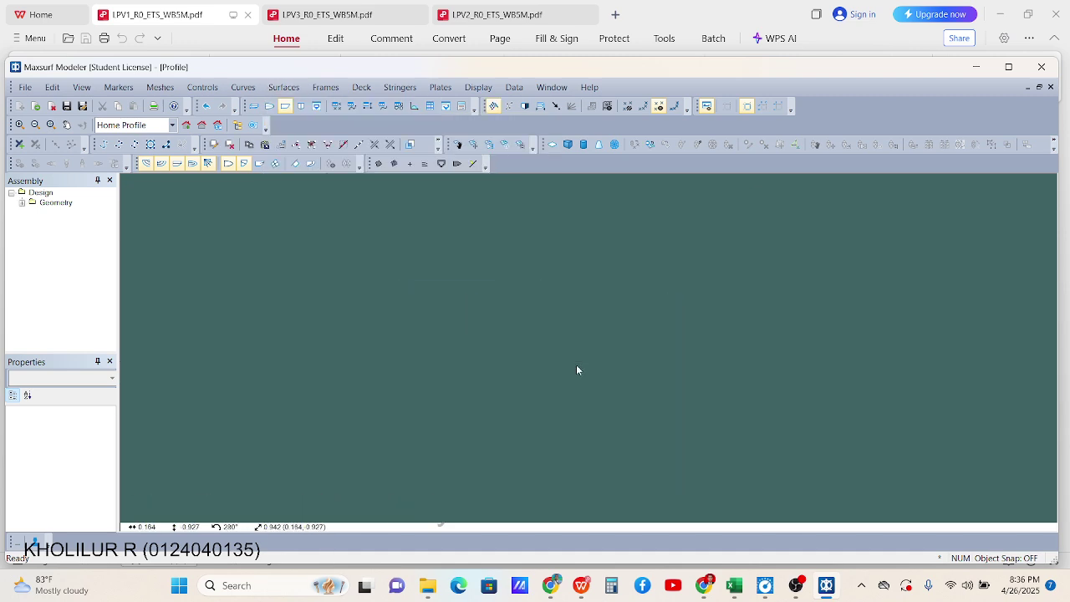
Drag the buttock plane's edge control points roughly onto the sheer plan grid
scroll(750, 347, up, 1)
drag(732, 223, 215, 276)
drag(192, 412, 714, 483)
drag(211, 274, 442, 301)
key(ctrl+z)
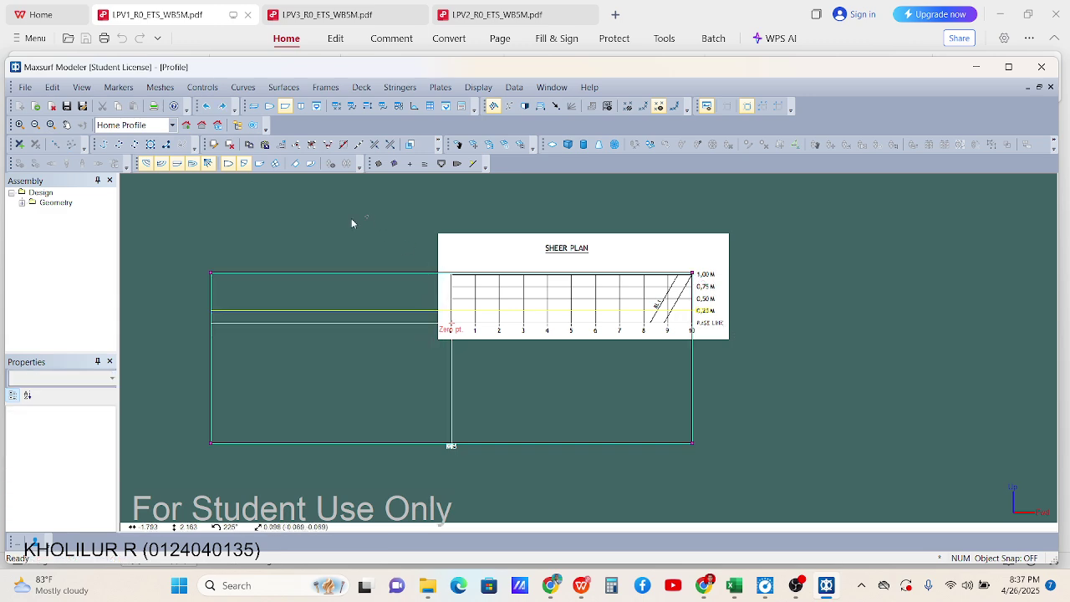
drag(234, 461, 454, 449)
click(758, 418)
drag(591, 439, 448, 397)
drag(457, 444, 466, 332)
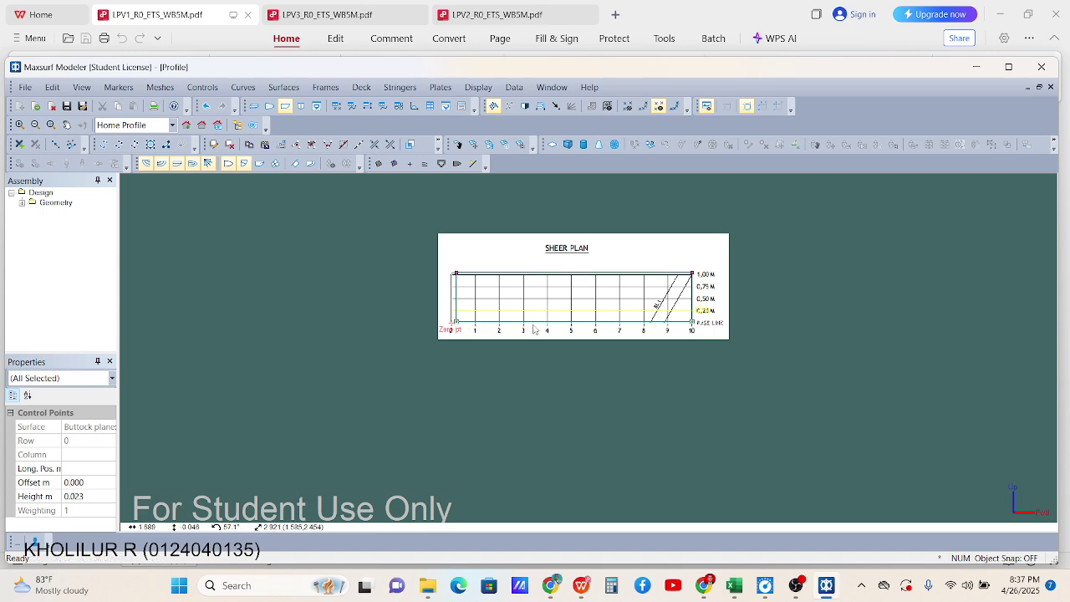
scroll(586, 351, up, 3)
click(520, 358)
scroll(449, 216, up, 2)
scroll(301, 316, down, 2)
scroll(394, 344, up, 1)
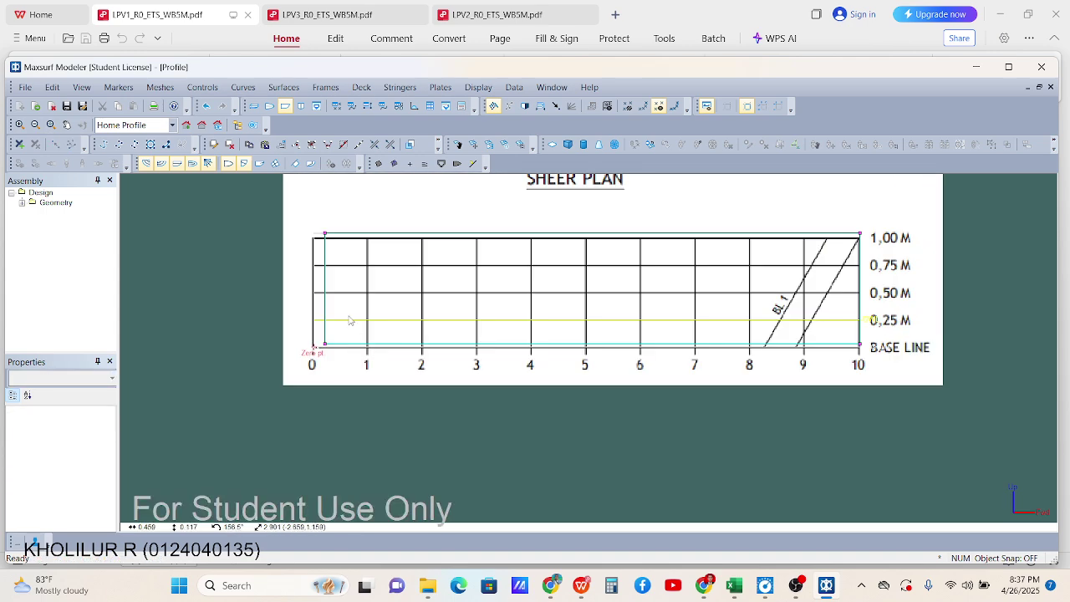
Set the left column's Long. Pos. to 0 and check the station 10 column
drag(305, 218, 333, 382)
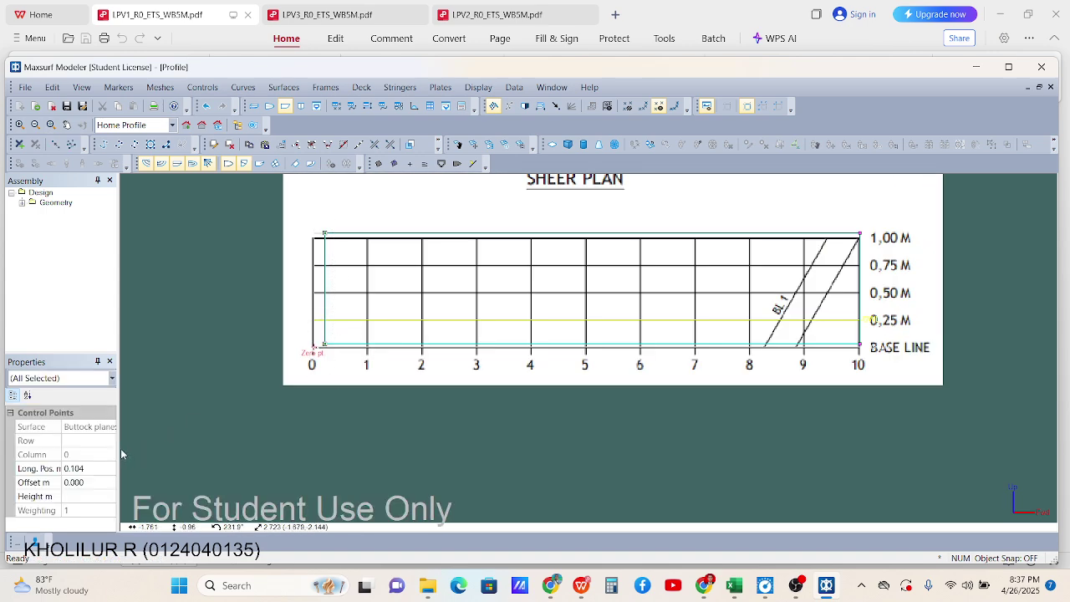
drag(244, 207, 338, 373)
click(95, 470)
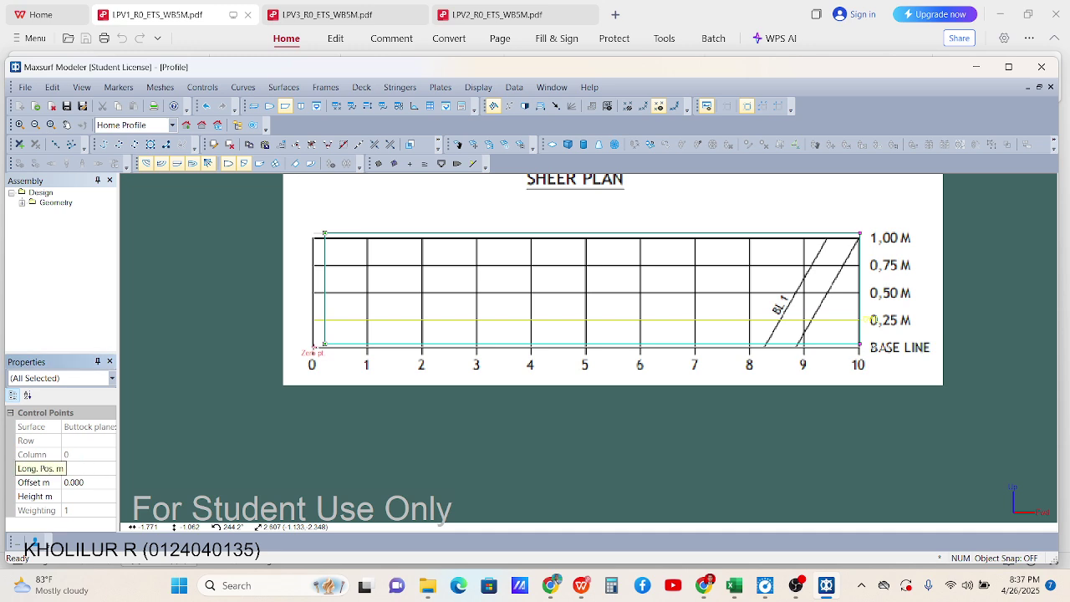
text(-0)
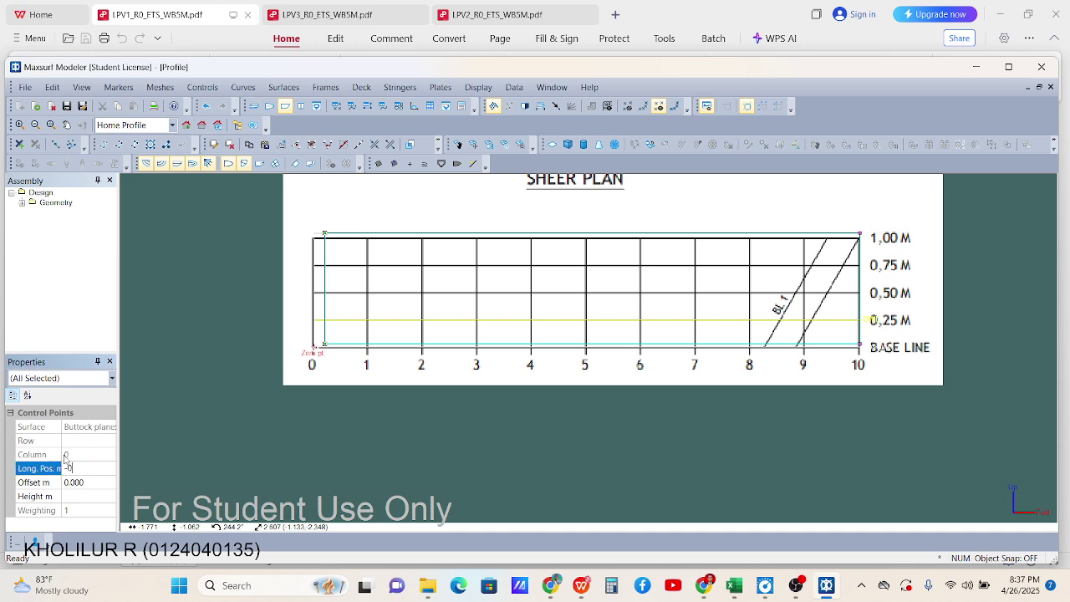
key(BackSpace)
key(BackSpace)
text(0)
key(Return)
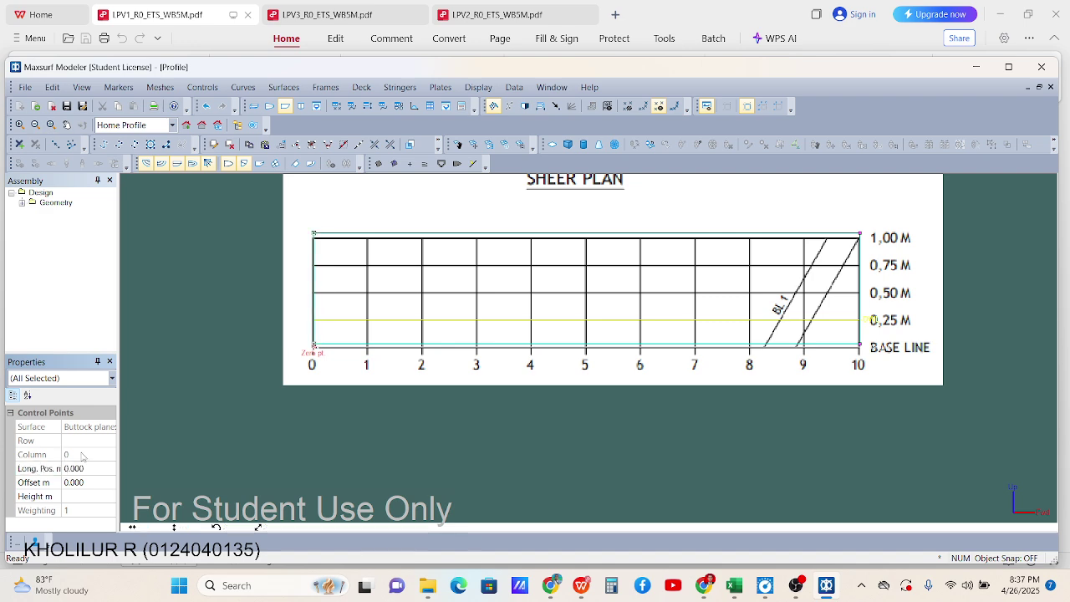
scroll(373, 428, down, 6)
scroll(660, 404, up, 4)
click(834, 357)
drag(617, 193, 584, 408)
click(35, 469)
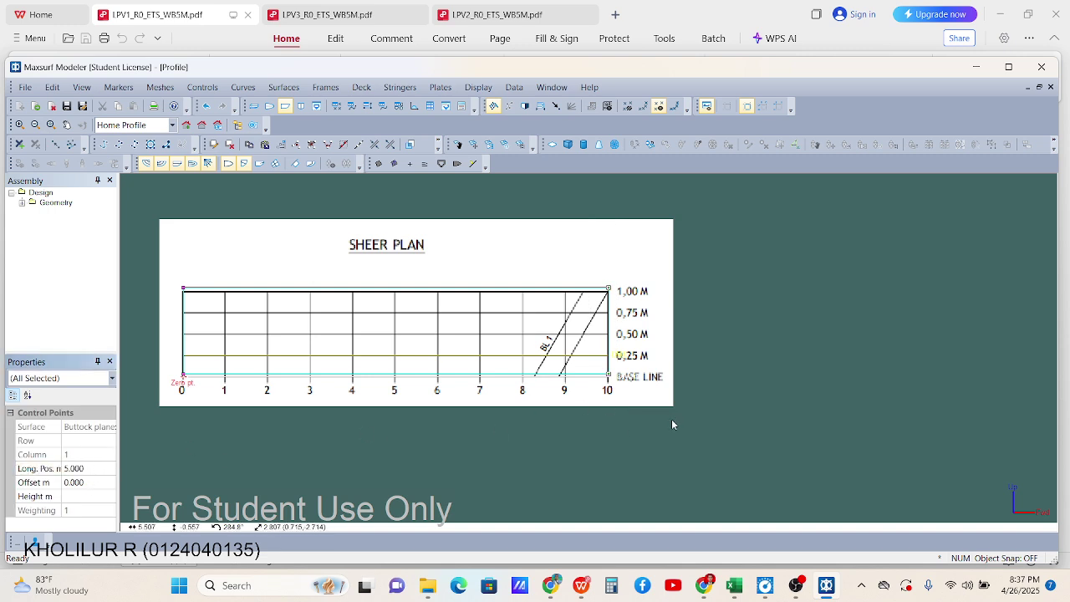
click(771, 392)
scroll(645, 277, down, 2)
scroll(502, 256, up, 2)
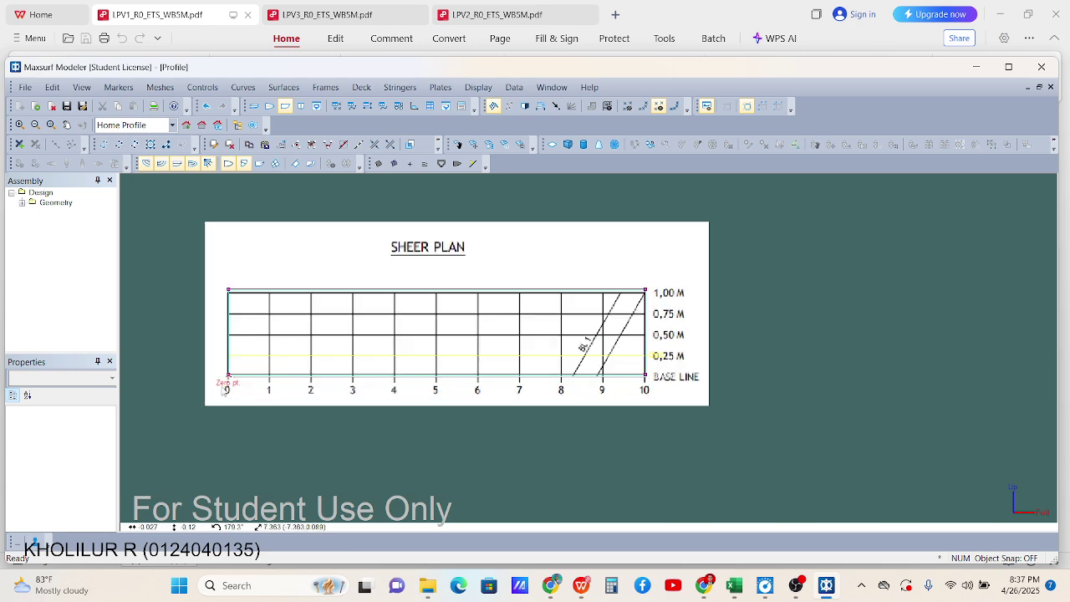
Set the bottom row's height to 0 and the top row's height to 1 m
drag(165, 357, 701, 413)
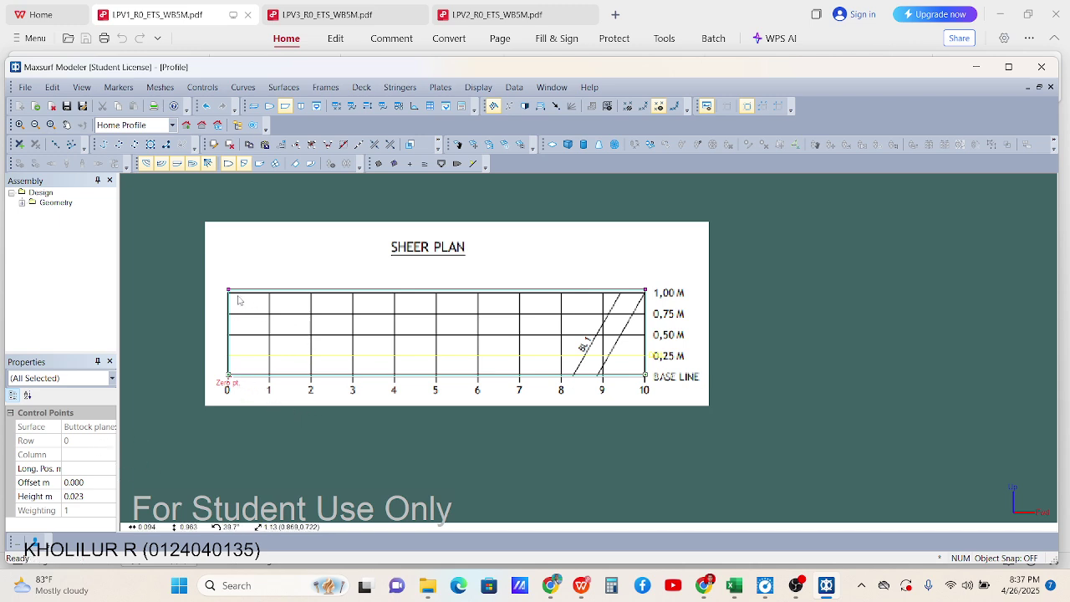
click(228, 376)
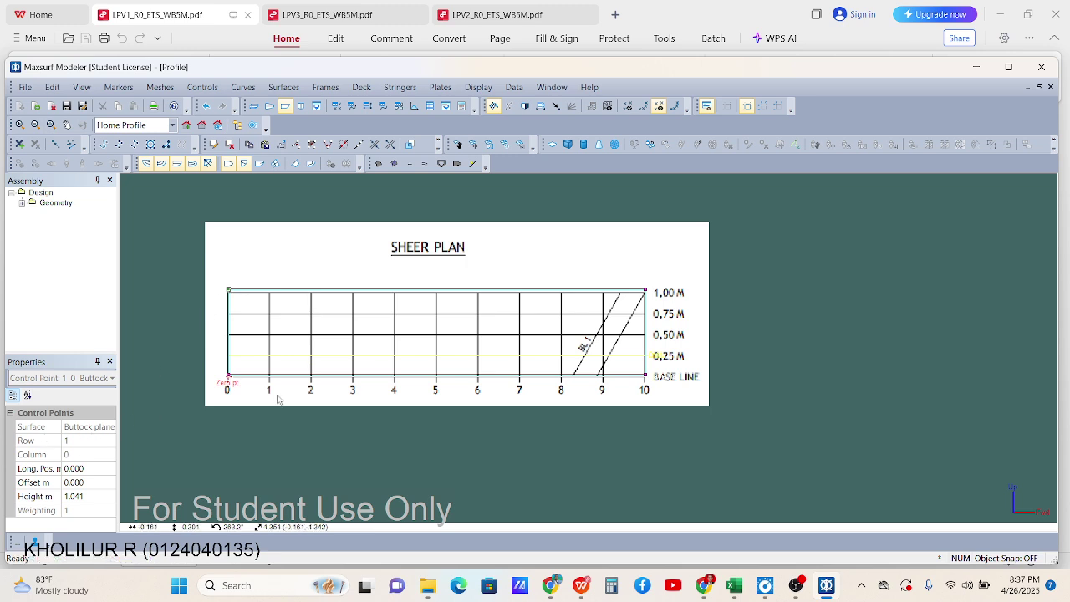
drag(217, 358, 669, 384)
click(90, 497)
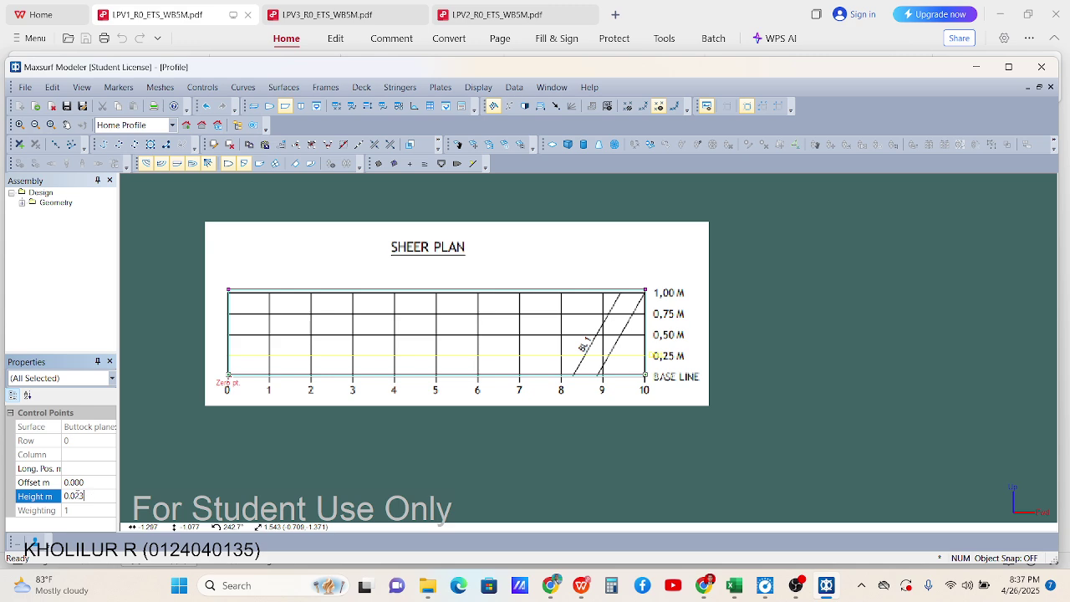
key(Return)
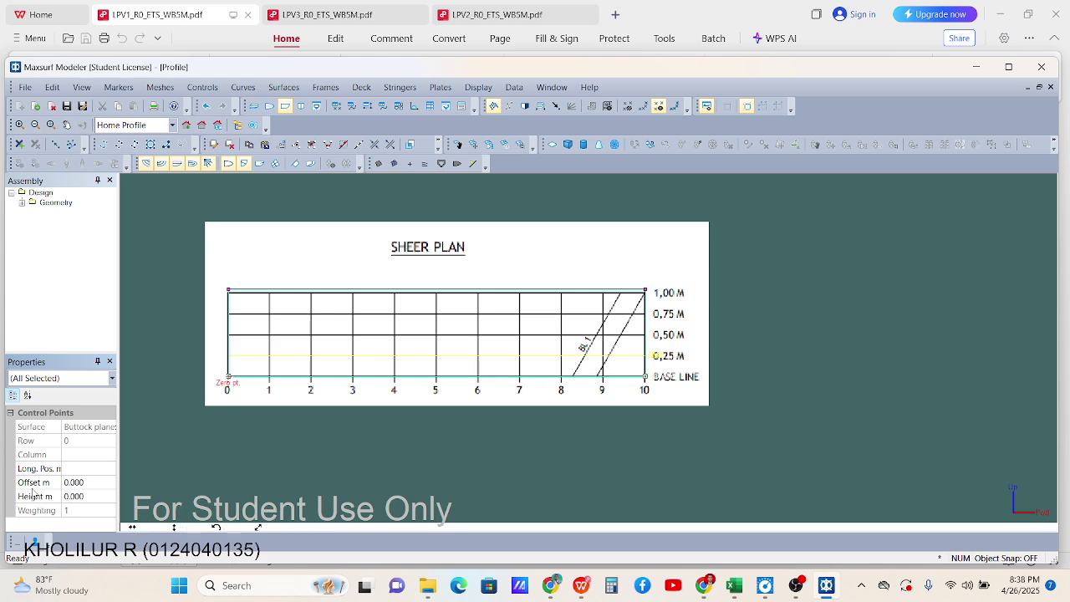
click(738, 277)
drag(397, 300, 674, 301)
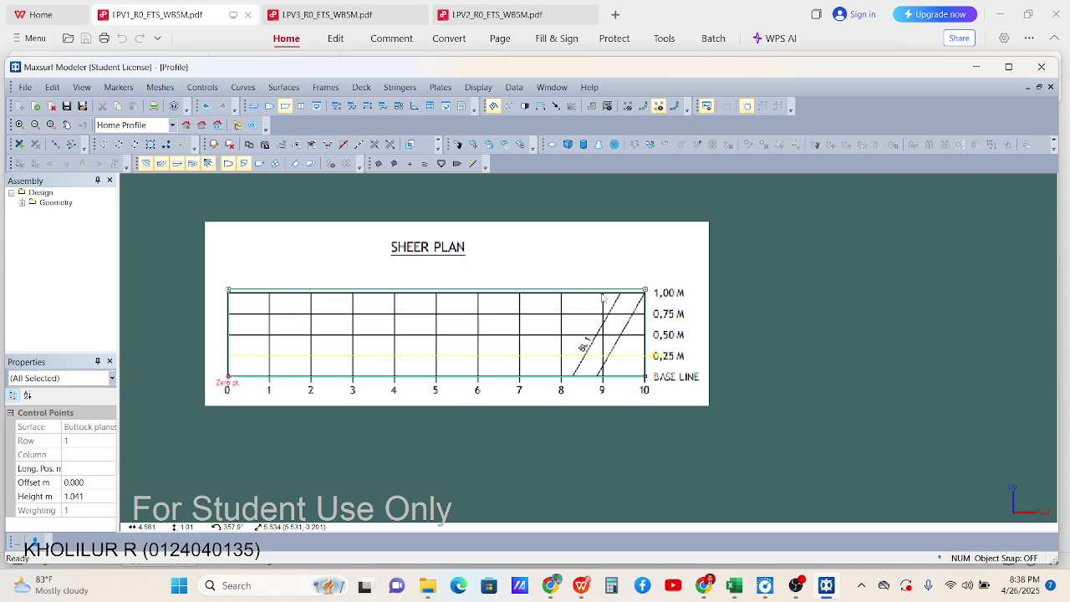
click(31, 497)
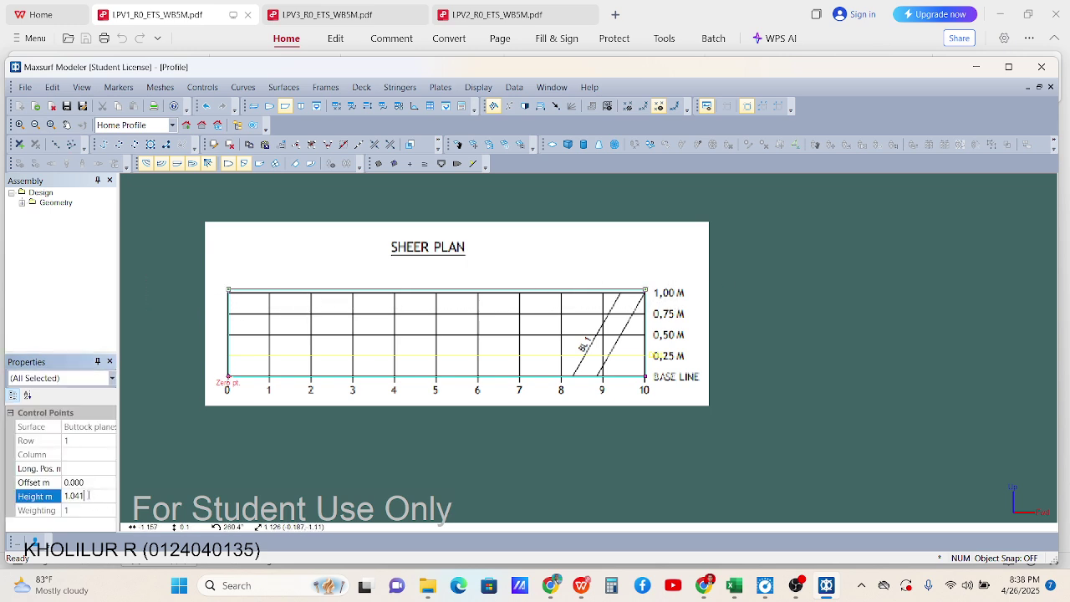
key(Return)
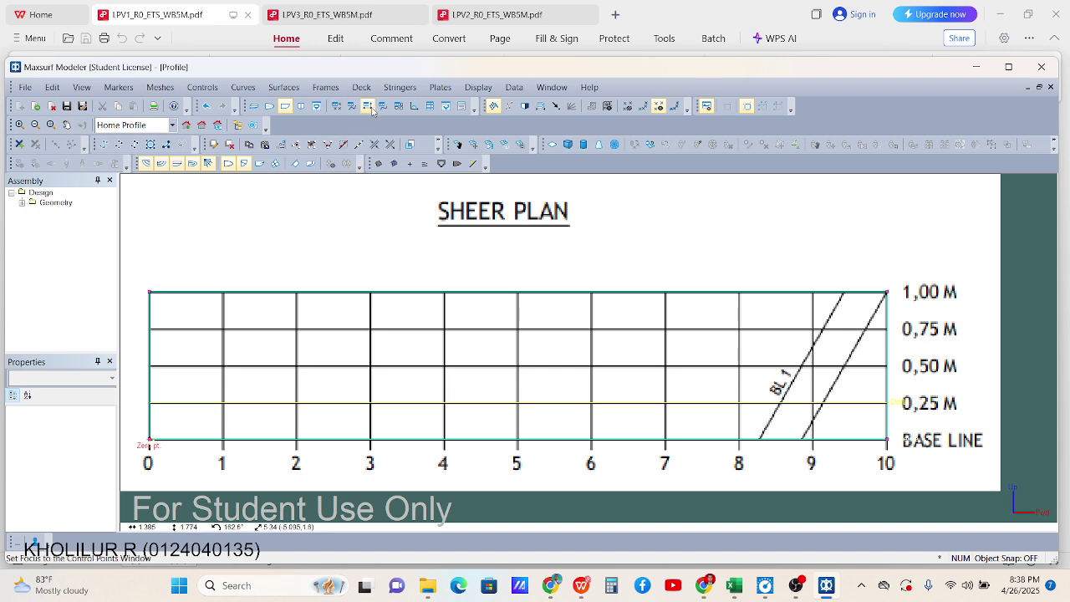
click(368, 107)
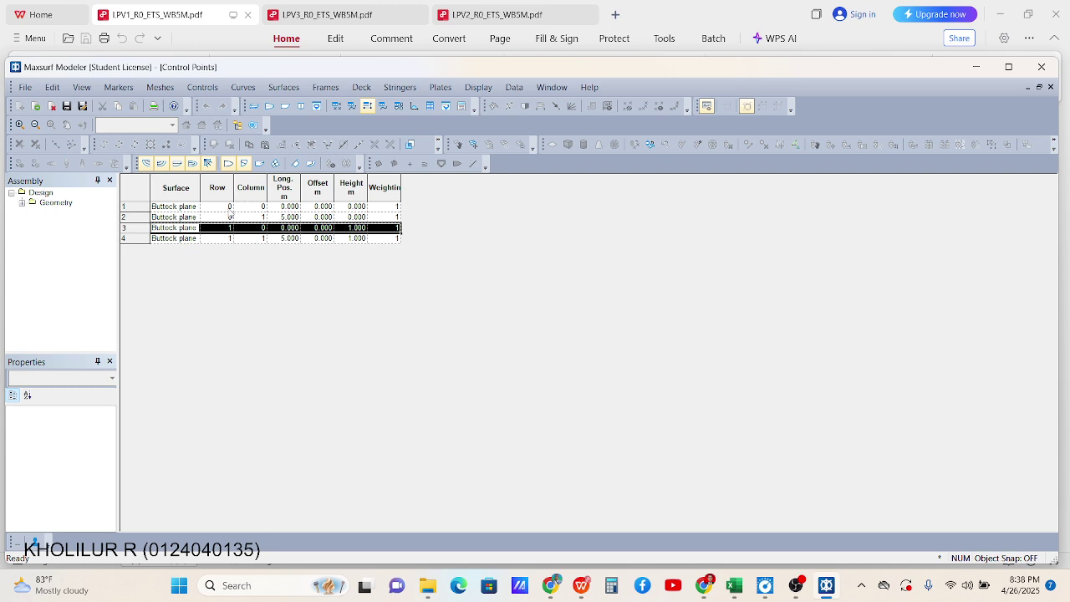
Review the four points' longitudinal positions and heights, then return to the Profile view
click(229, 216)
click(291, 207)
click(293, 216)
click(291, 238)
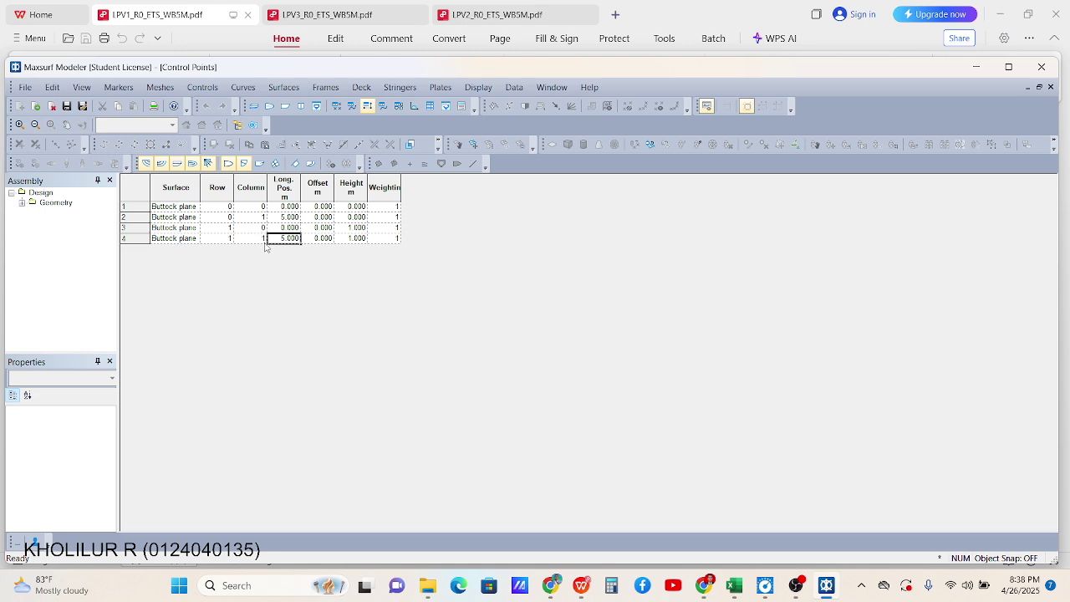
click(262, 240)
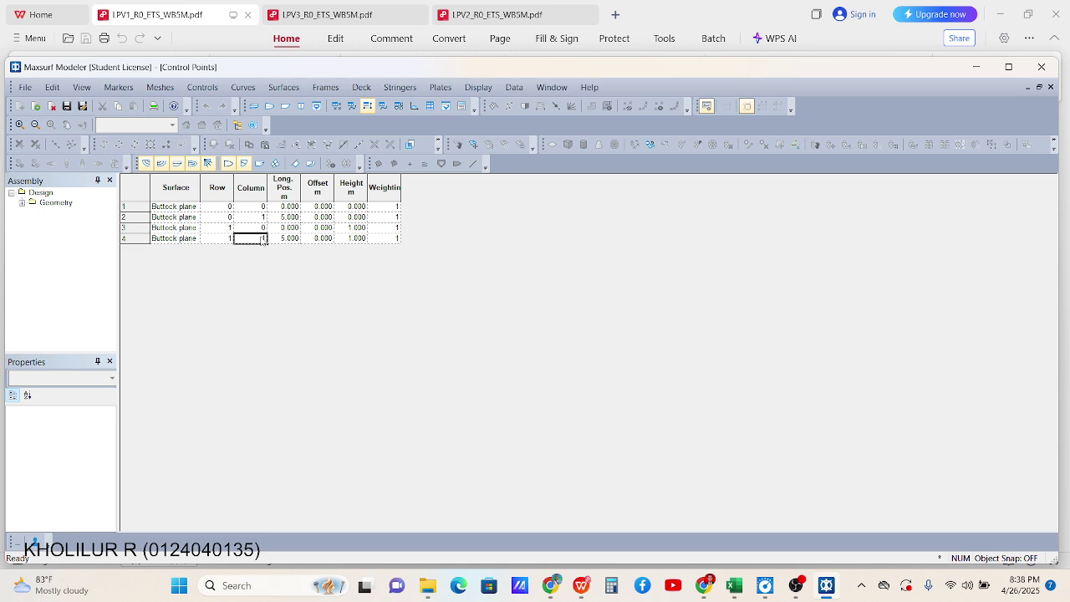
click(256, 216)
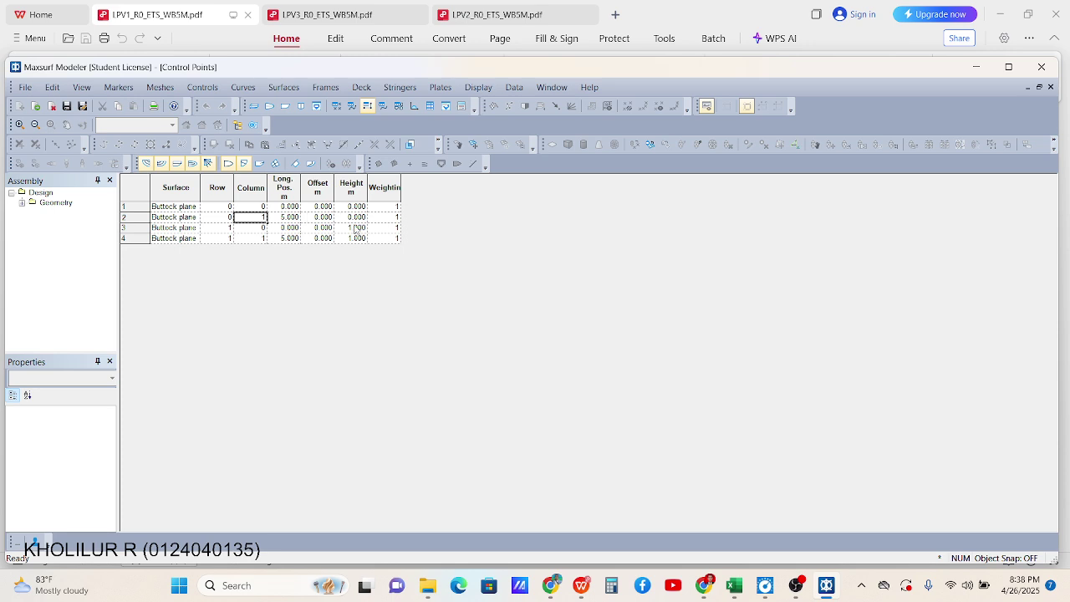
mouse_move(358, 227)
mouse_down()
mouse_move(360, 209)
mouse_move(360, 240)
mouse_up()
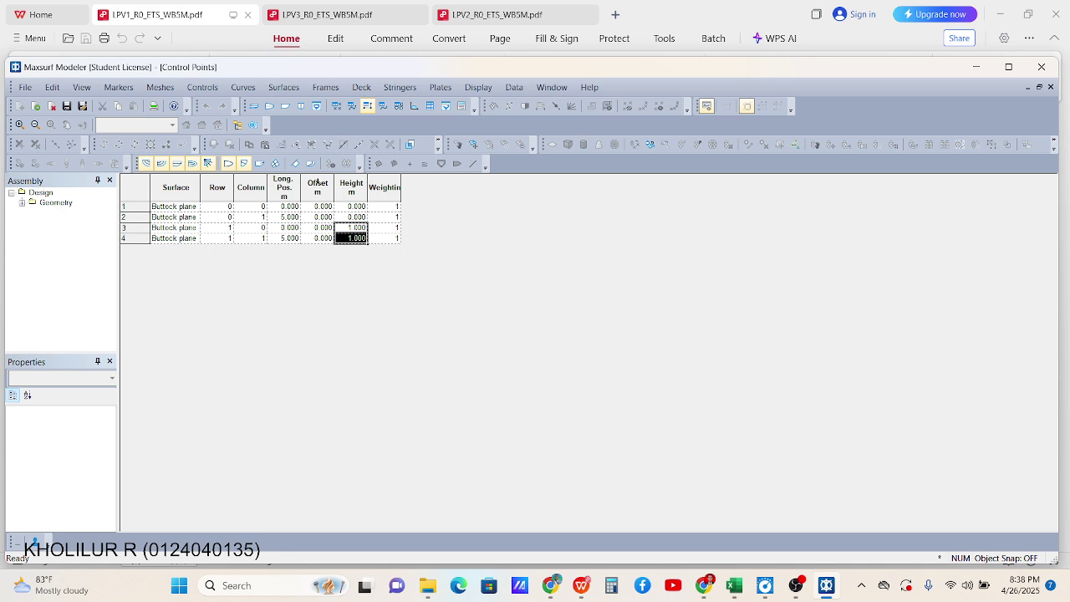
click(285, 106)
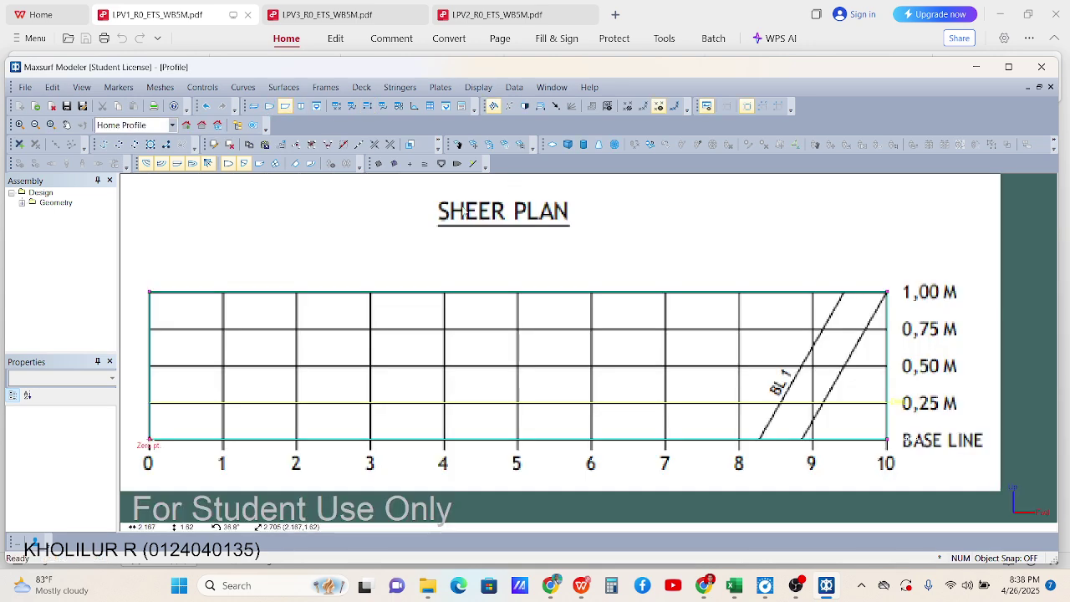
Recheck the Control Points table, return to the sheer plan and activate Add Control Point
scroll(394, 304, up, 3)
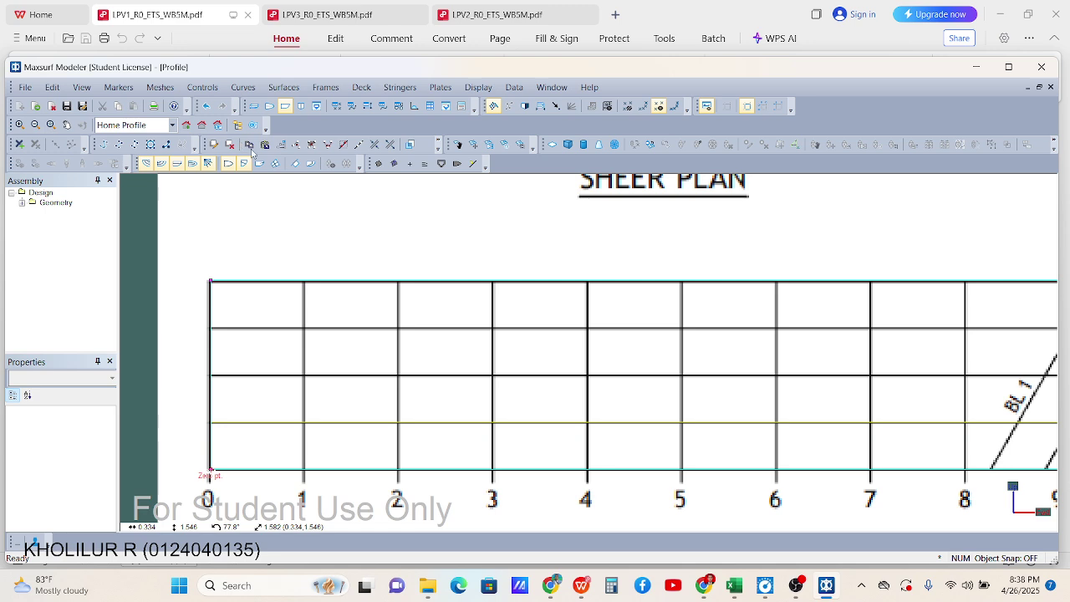
scroll(342, 247, down, 3)
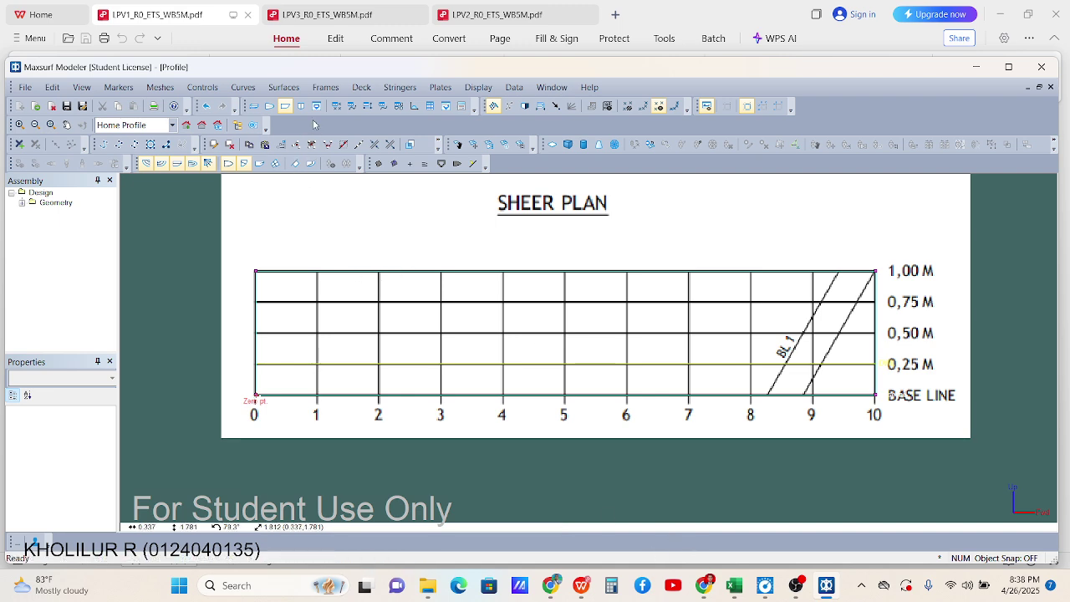
click(375, 110)
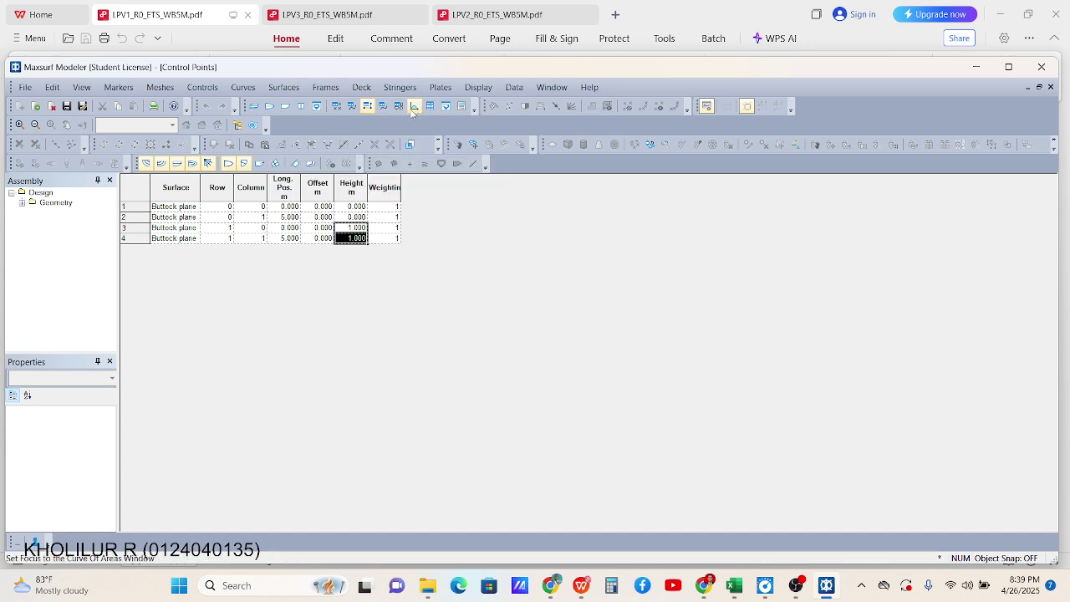
click(285, 107)
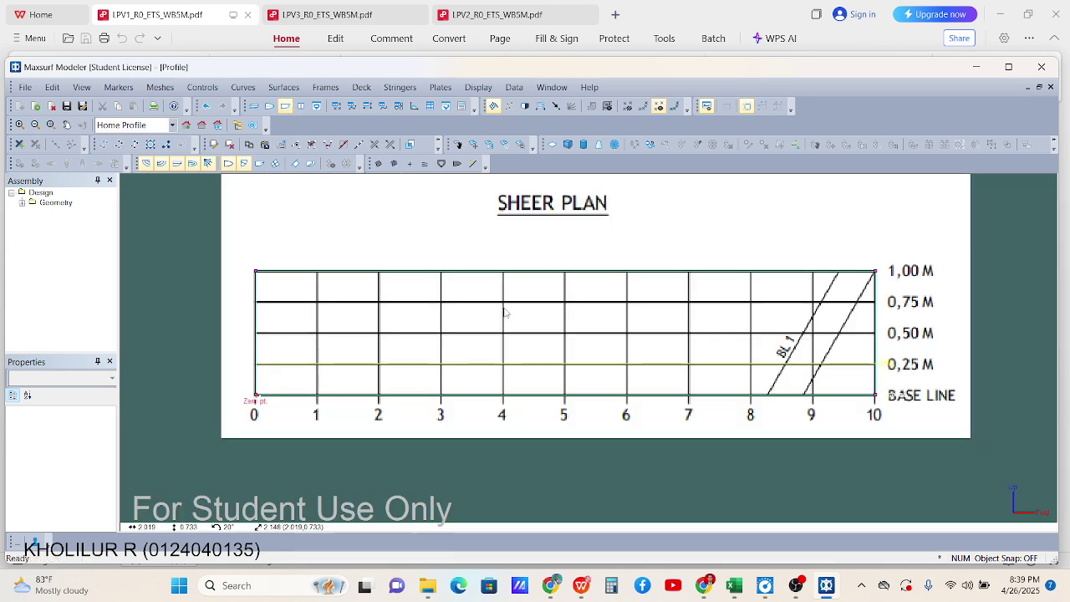
scroll(320, 267, up, 3)
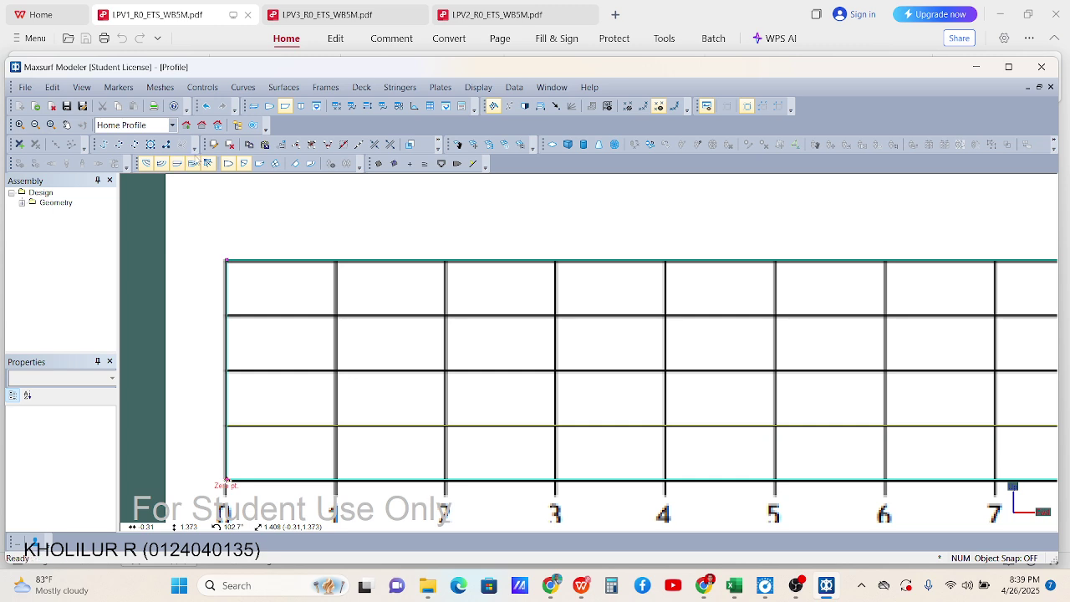
click(215, 146)
scroll(330, 232, down, 3)
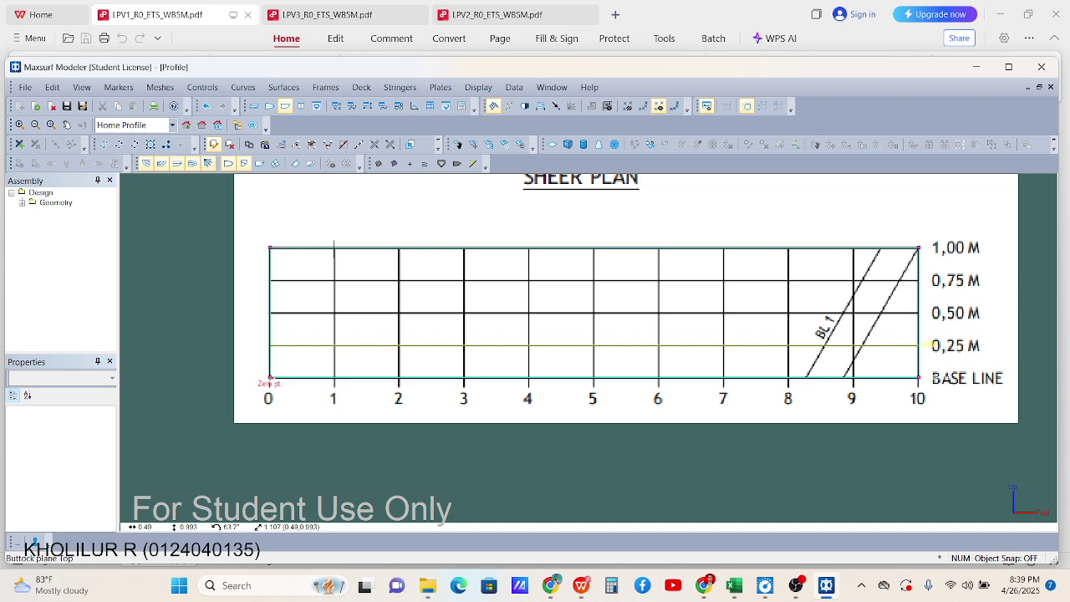
Add control points at the top of stations 1 through 9 along the sheer line
click(333, 248)
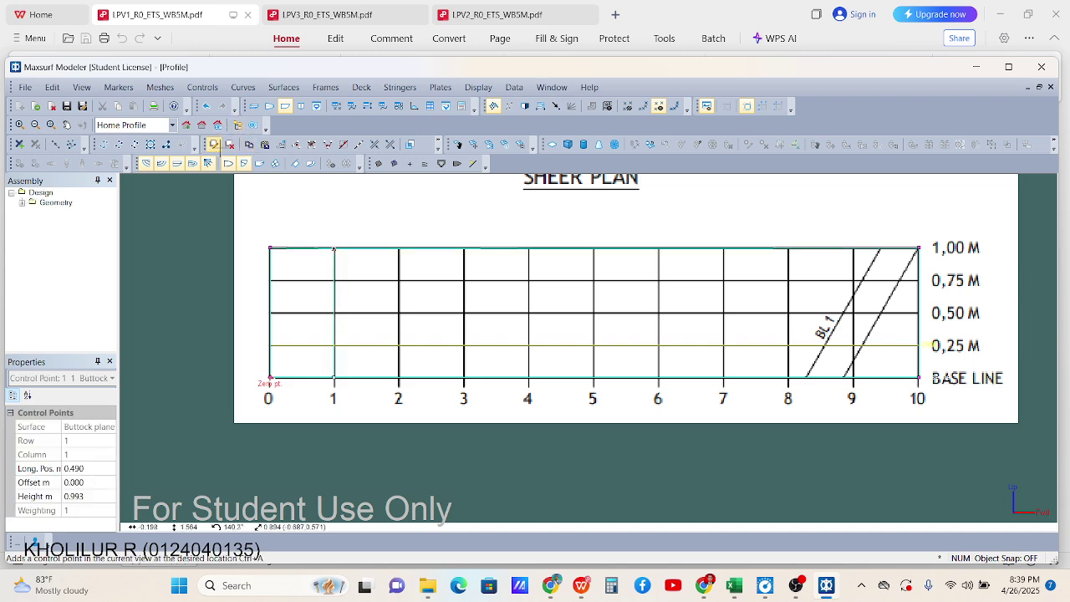
click(399, 247)
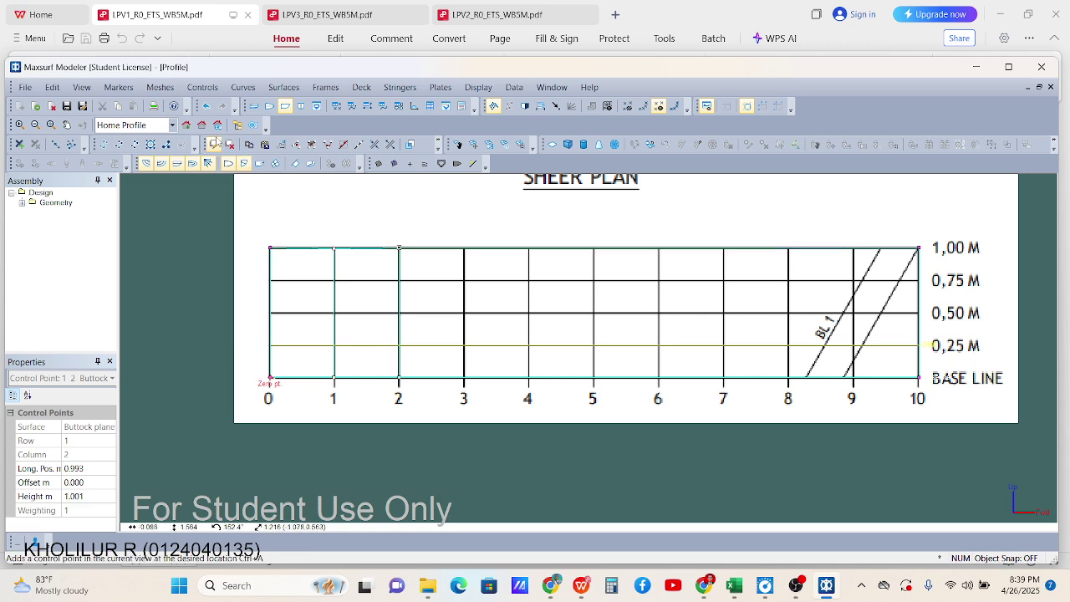
click(463, 247)
click(216, 145)
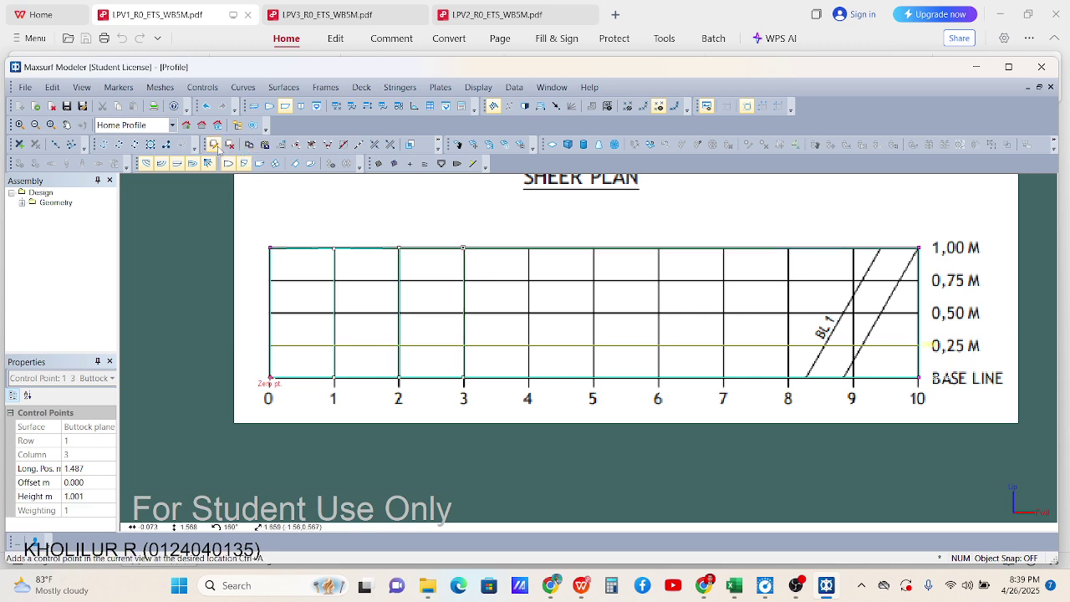
click(530, 247)
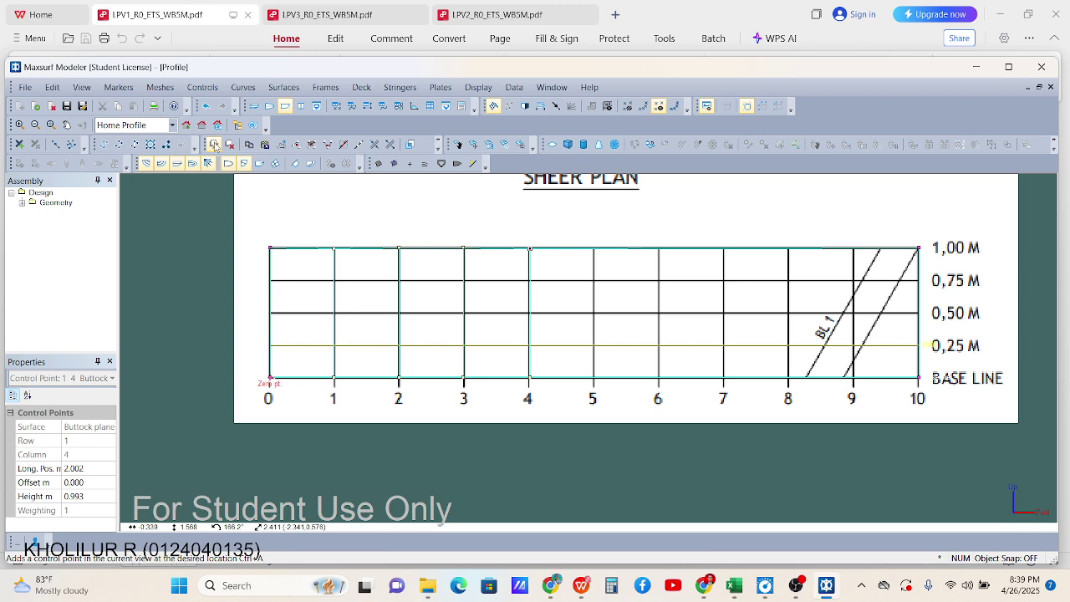
click(594, 247)
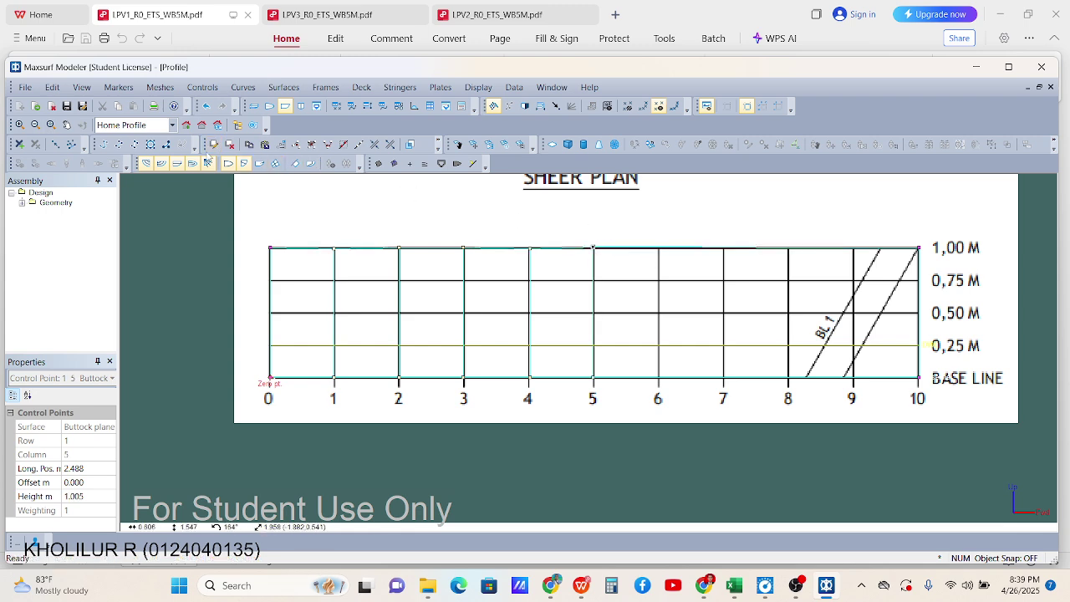
click(658, 246)
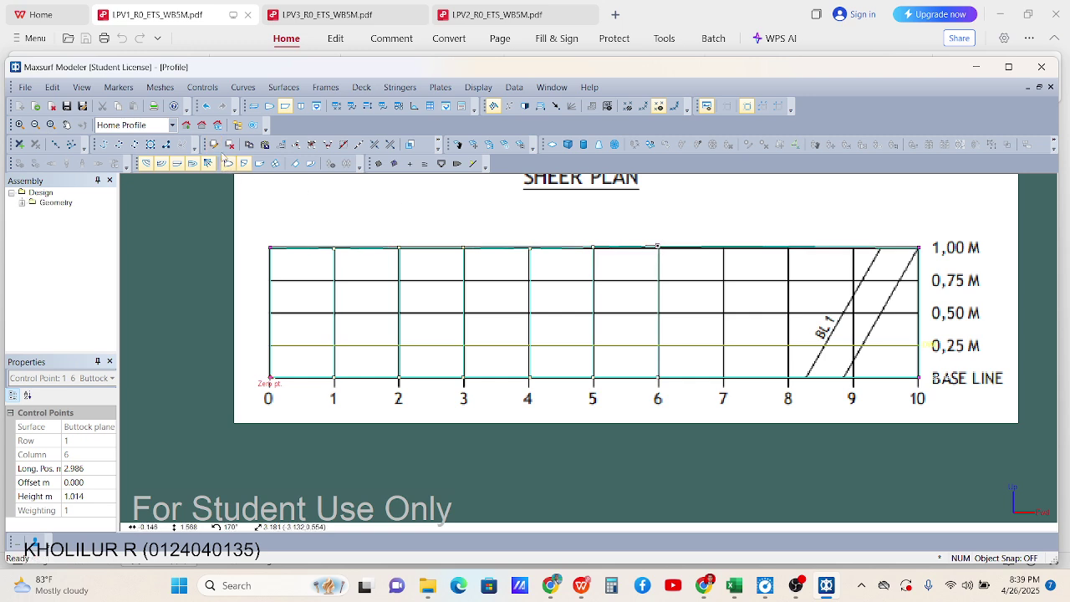
click(724, 246)
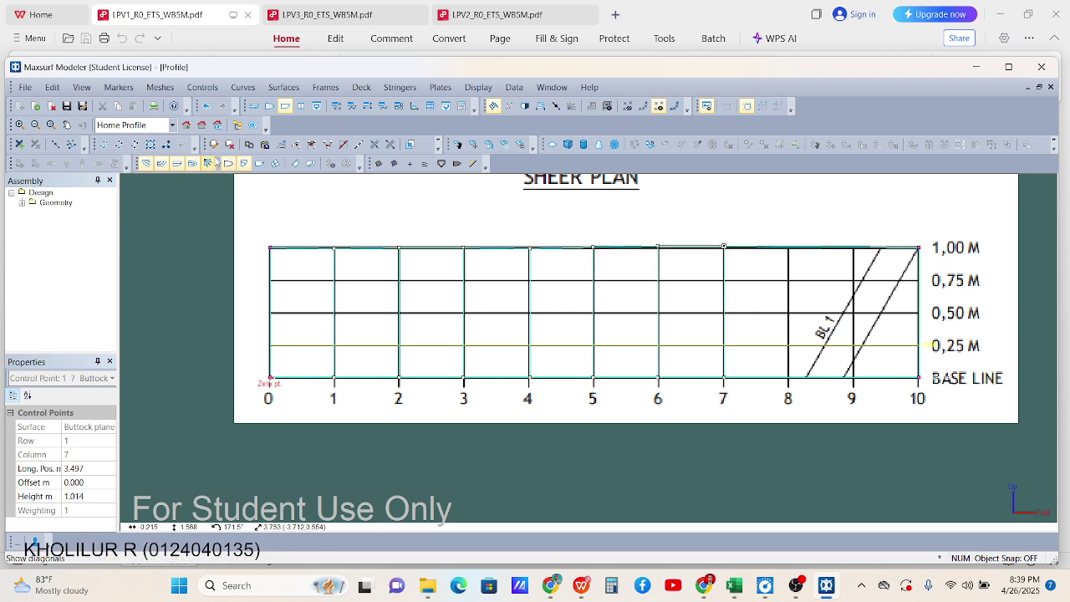
click(788, 247)
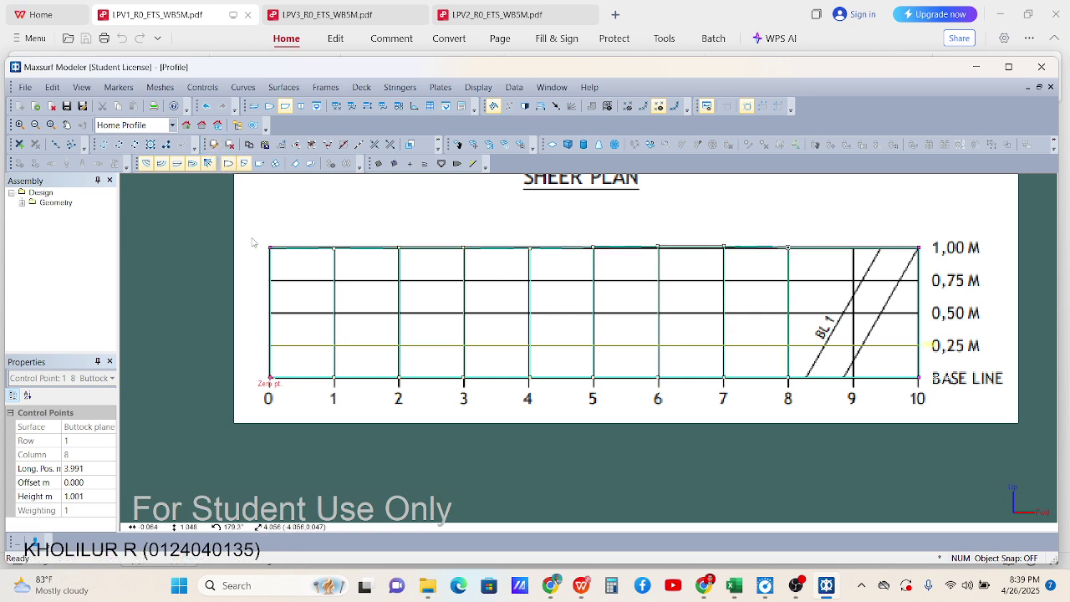
click(850, 247)
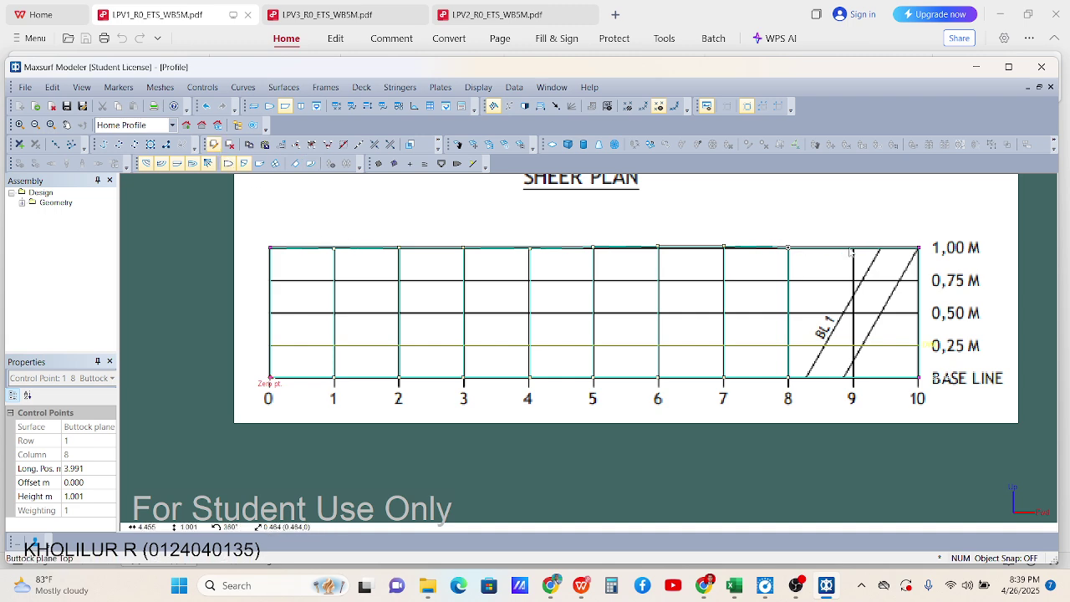
click(900, 431)
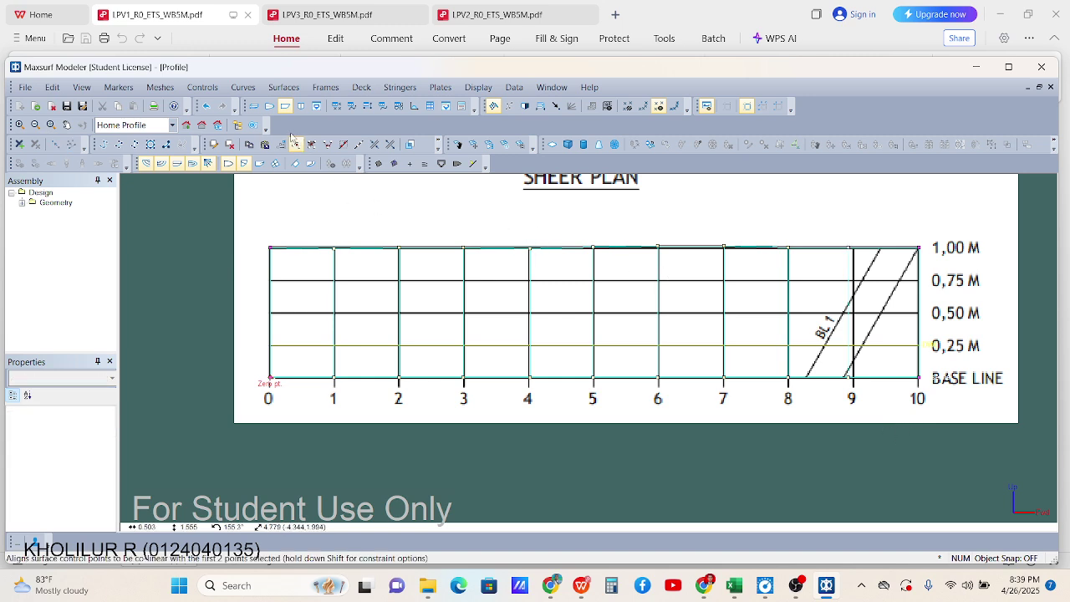
click(367, 106)
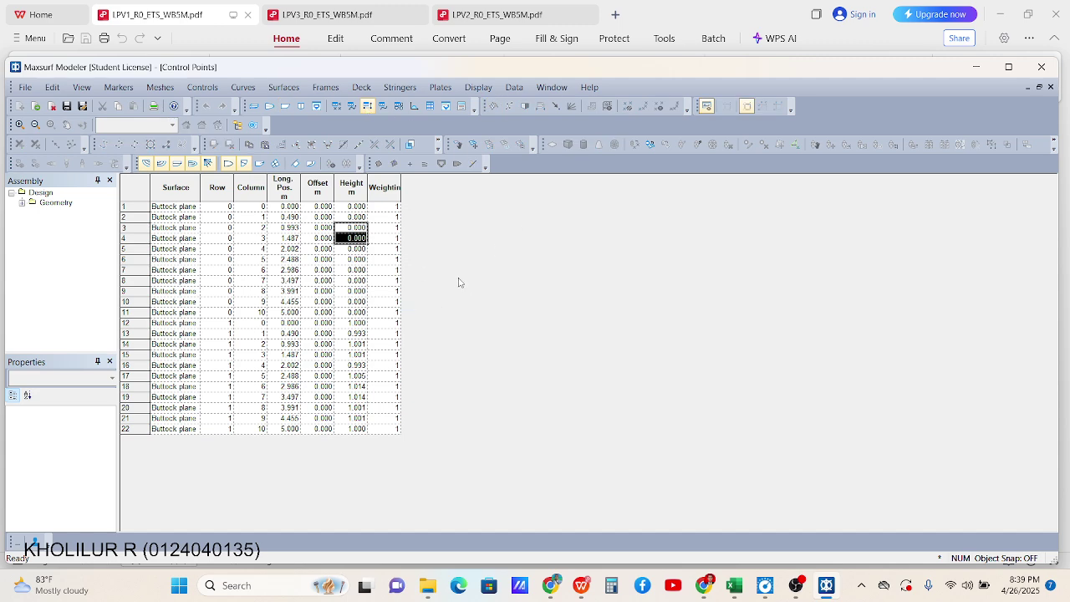
drag(226, 211, 228, 313)
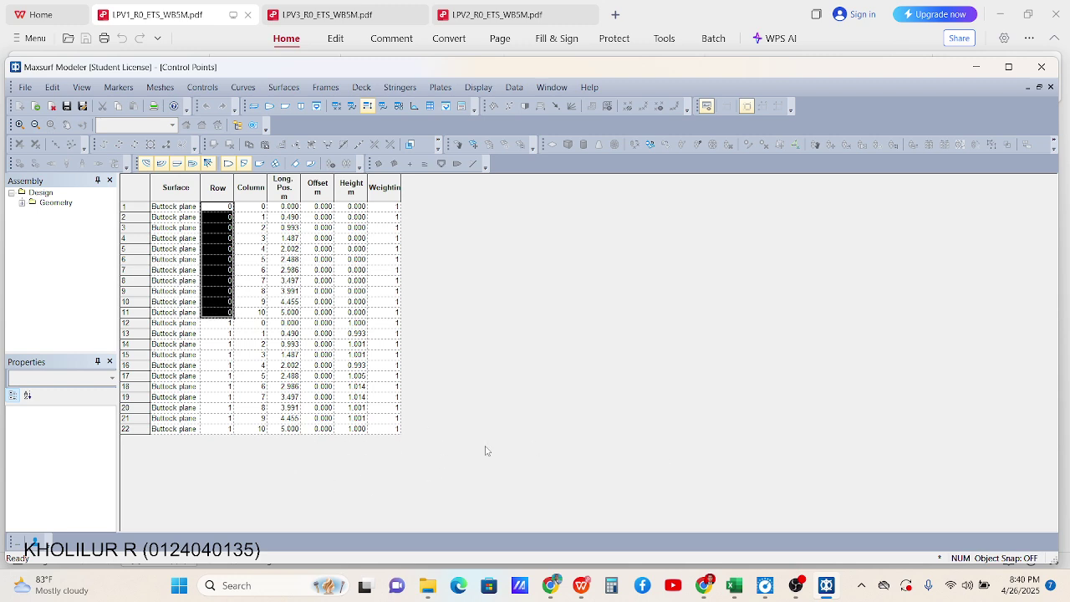
click(227, 324)
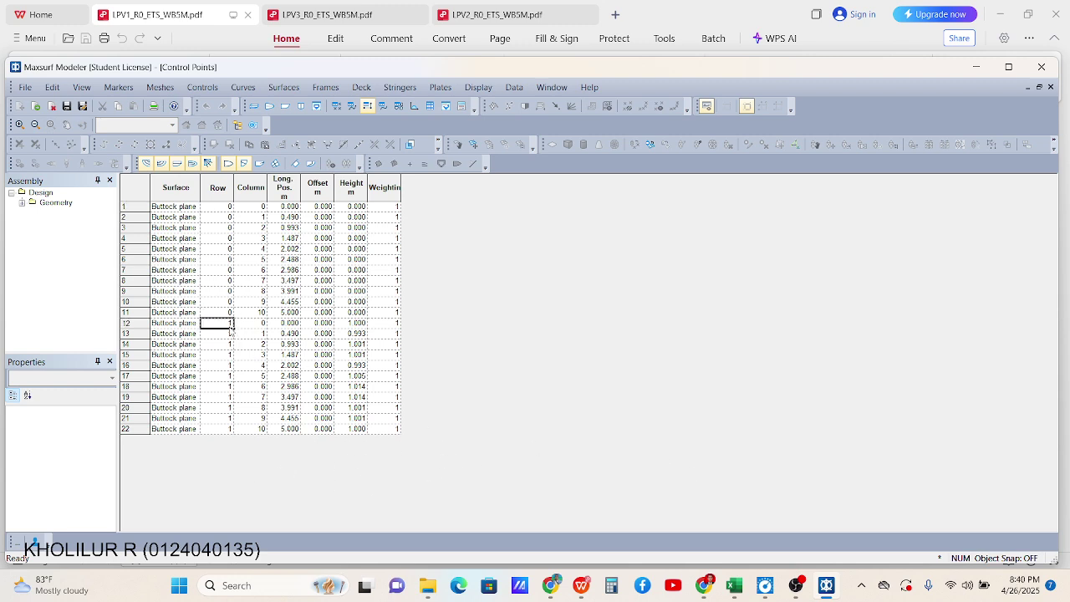
drag(231, 327, 223, 429)
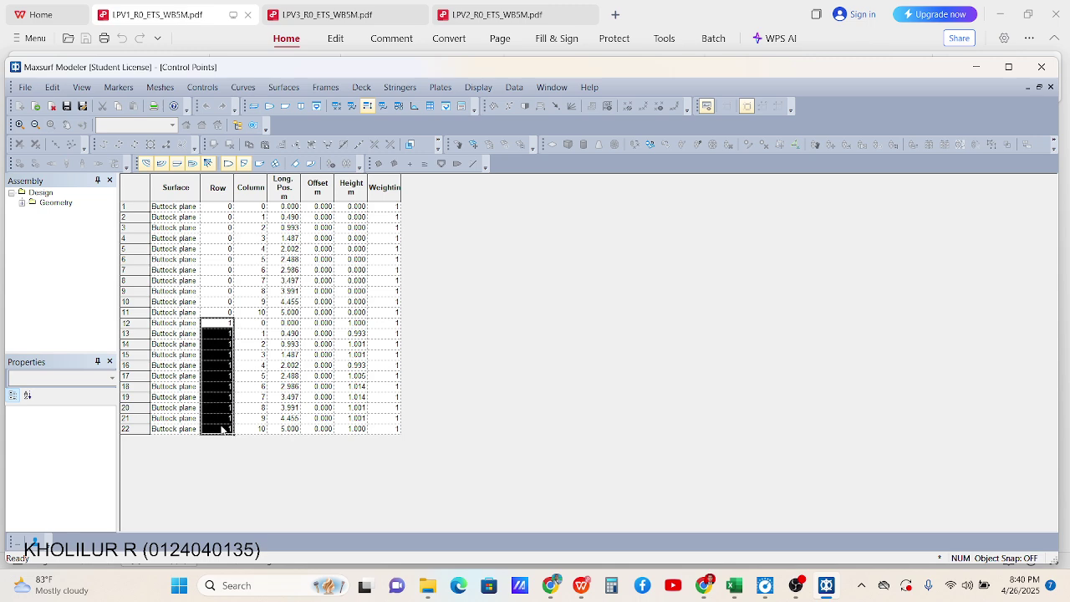
click(290, 207)
drag(289, 208, 284, 315)
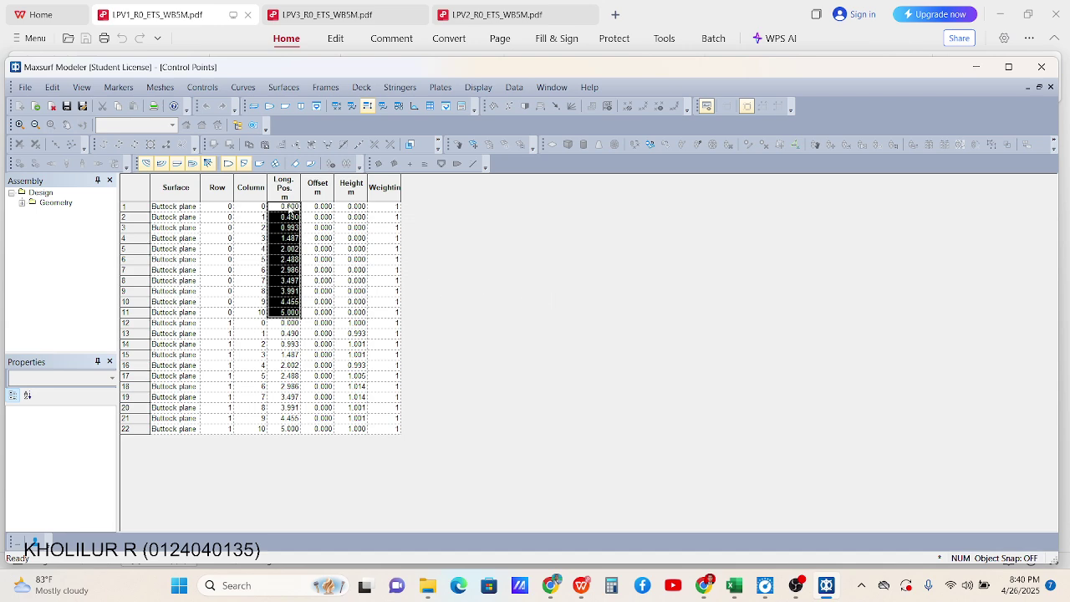
Correct the C10 heading to Longpost and copy the 0–5 position values in E11:E21
click(734, 585)
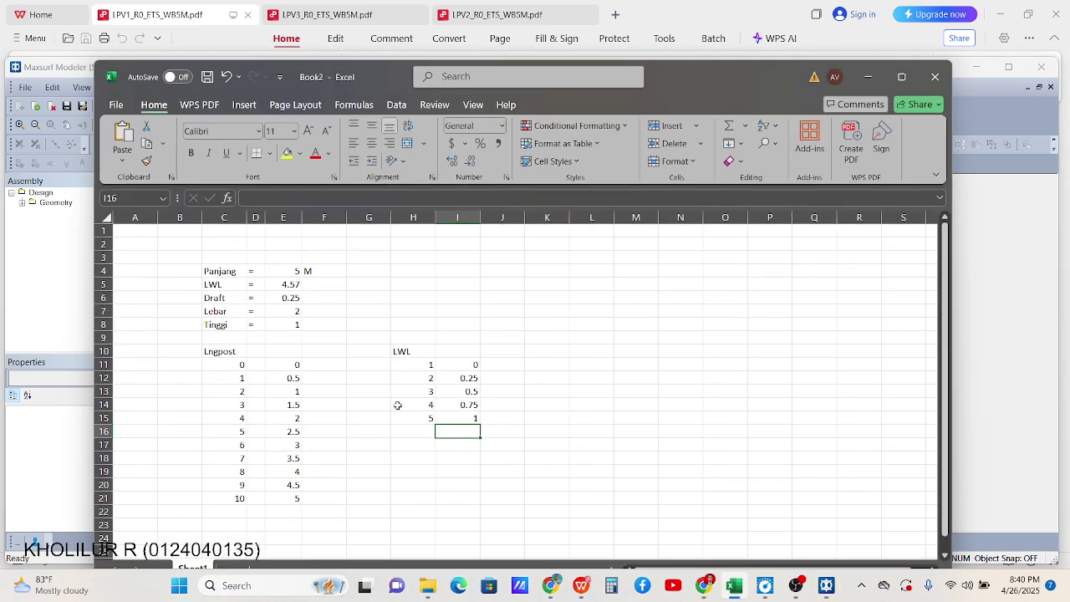
key(Left)
key(Left)
key(Up)
key(Up)
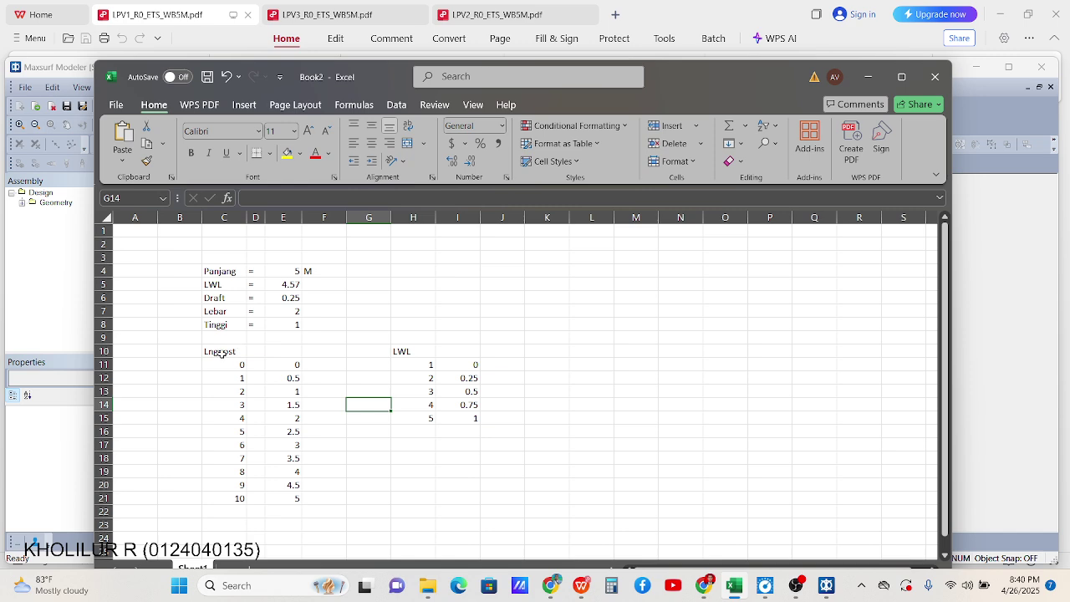
double_click(209, 353)
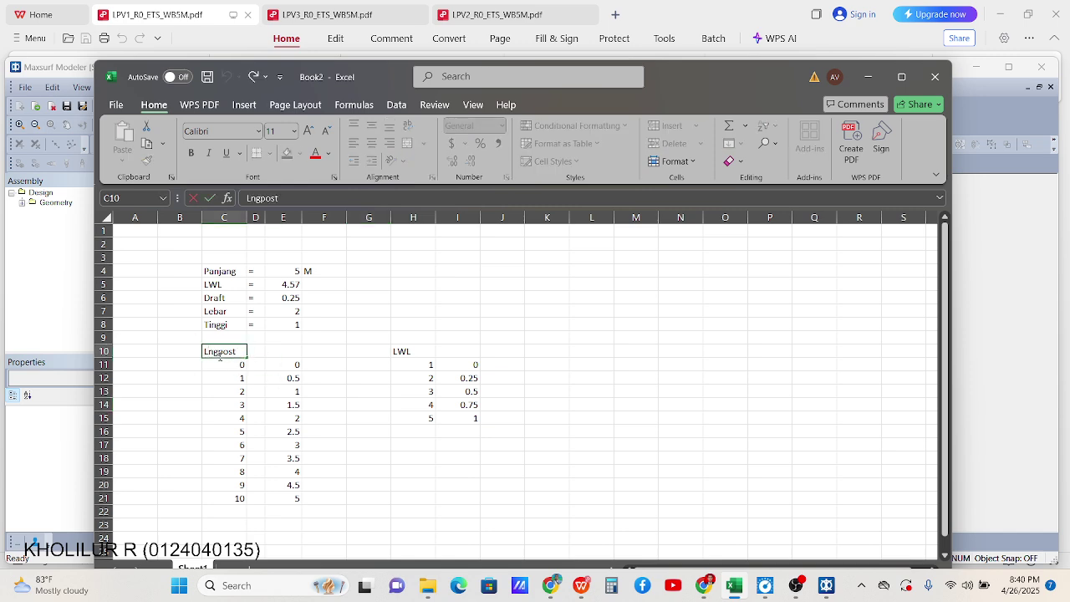
text(o)
click(410, 378)
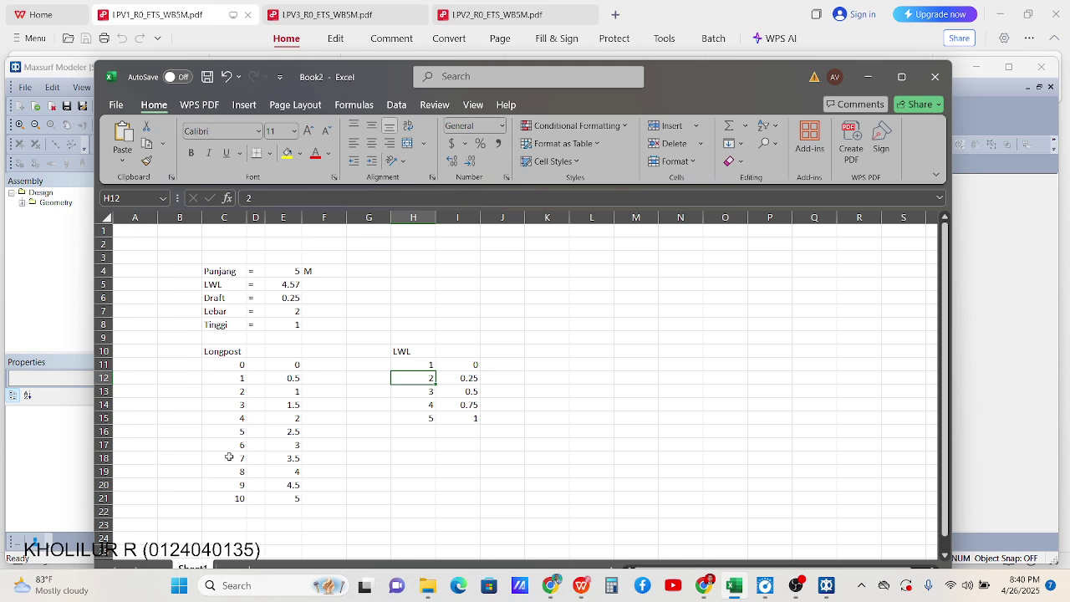
drag(294, 364, 295, 497)
key(ctrl+c)
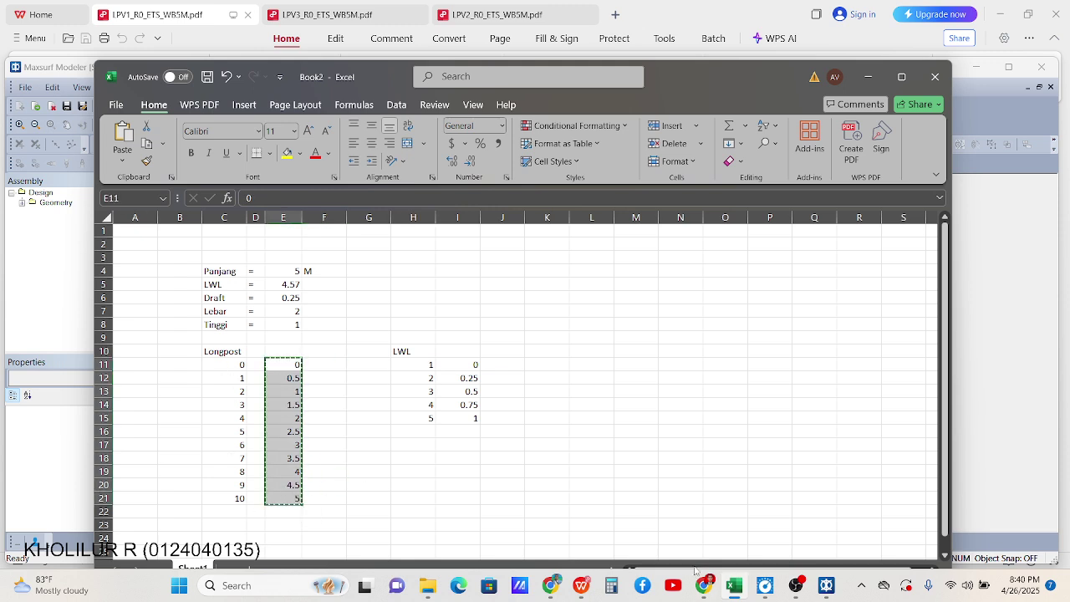
click(826, 585)
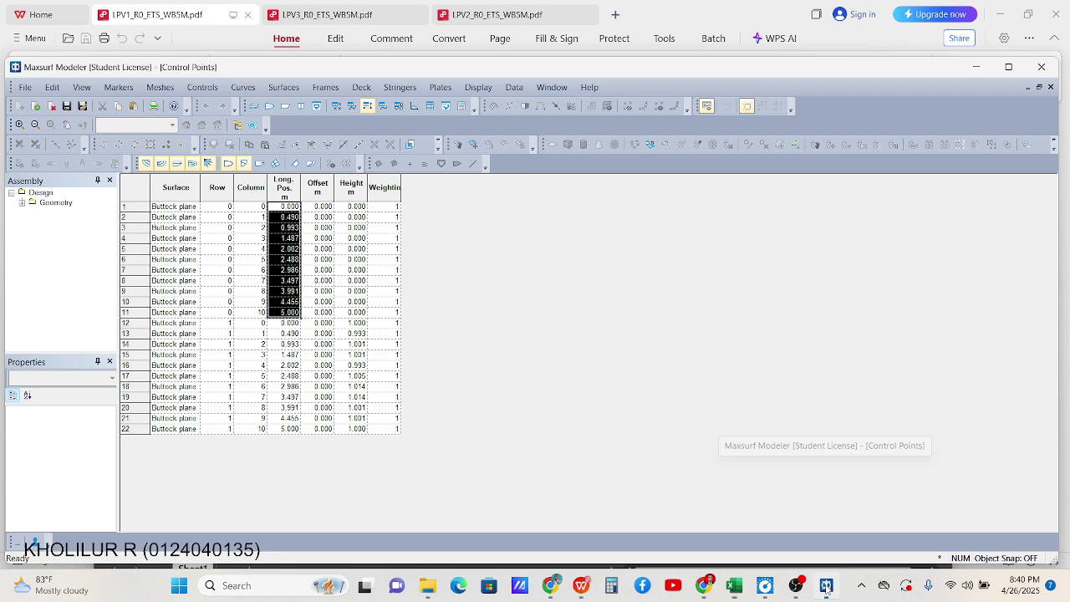
Paste the 0–5 longitudinal positions into control points 1–11 and again into points 12–22
key(ctrl+v)
click(288, 324)
key(ctrl+v)
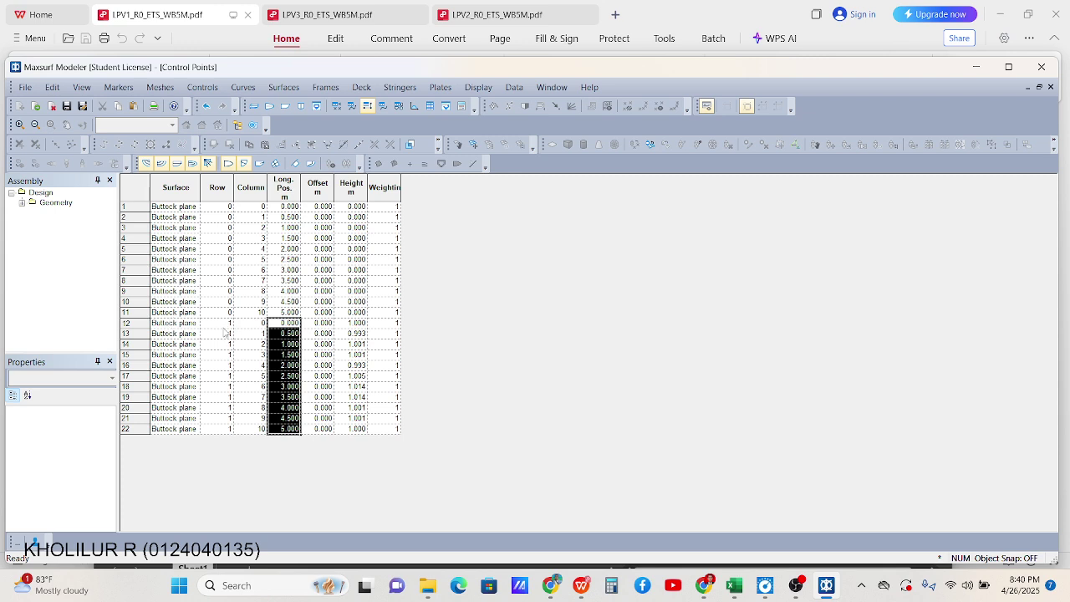
Fill the Height values of points 12–22 with 1.000 m
click(363, 327)
click(357, 333)
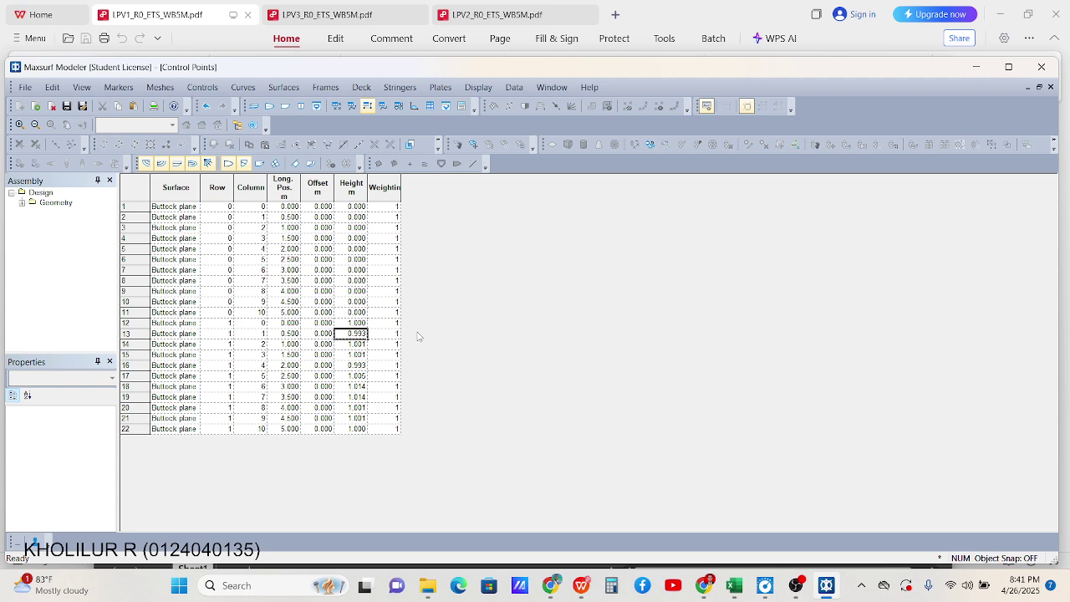
key(Up)
drag(358, 335, 361, 429)
key(ctrl+v)
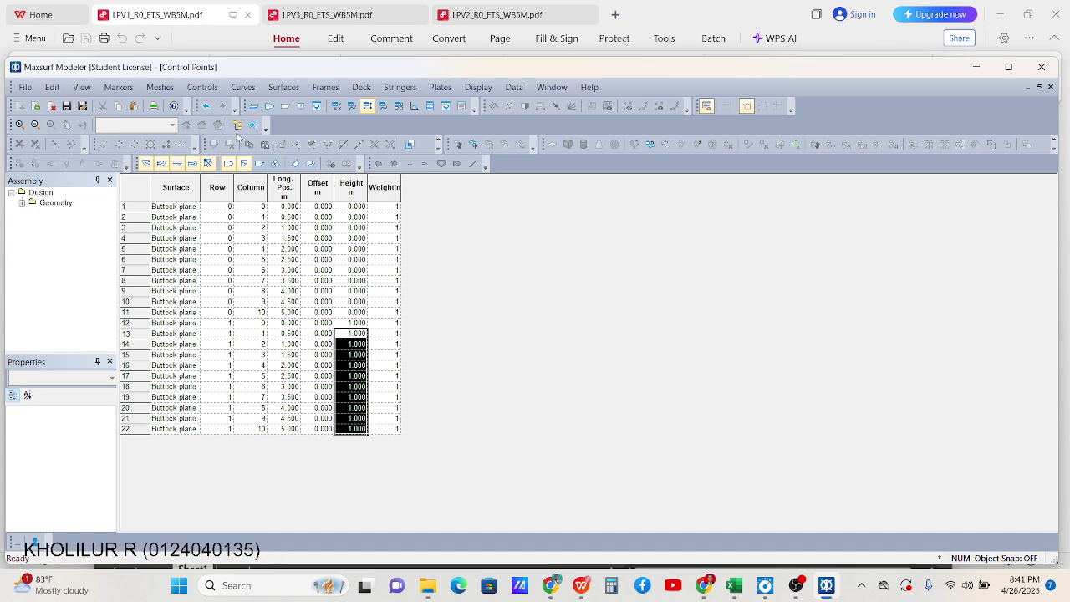
Look over the hull in Profile view, then switch to the Body Plan view
click(285, 107)
scroll(852, 298, up, 1)
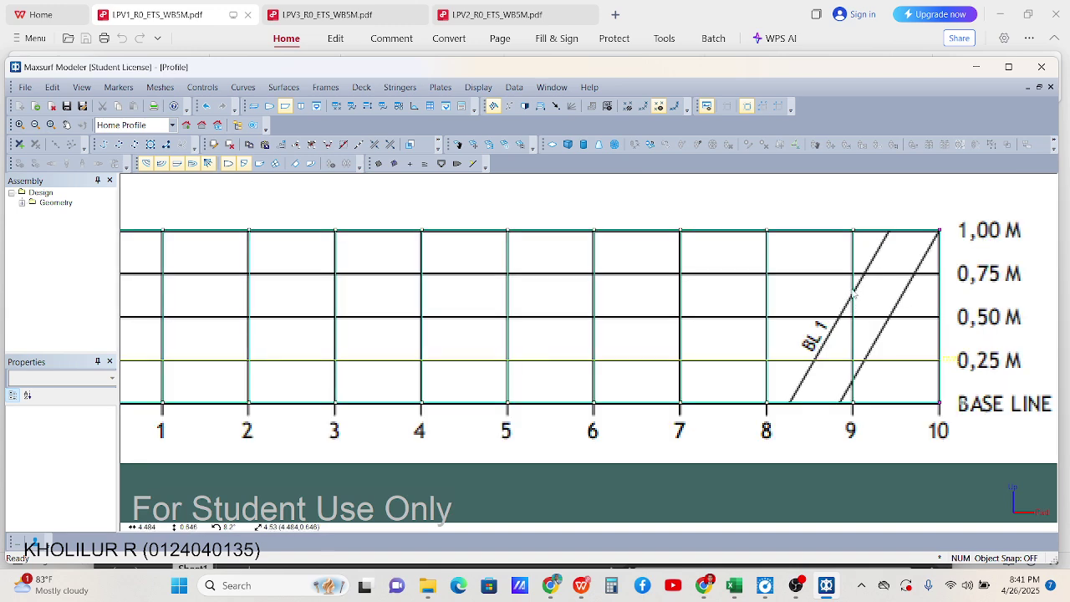
scroll(559, 291, down, 1)
scroll(418, 276, up, 1)
scroll(468, 276, down, 1)
scroll(753, 264, up, 1)
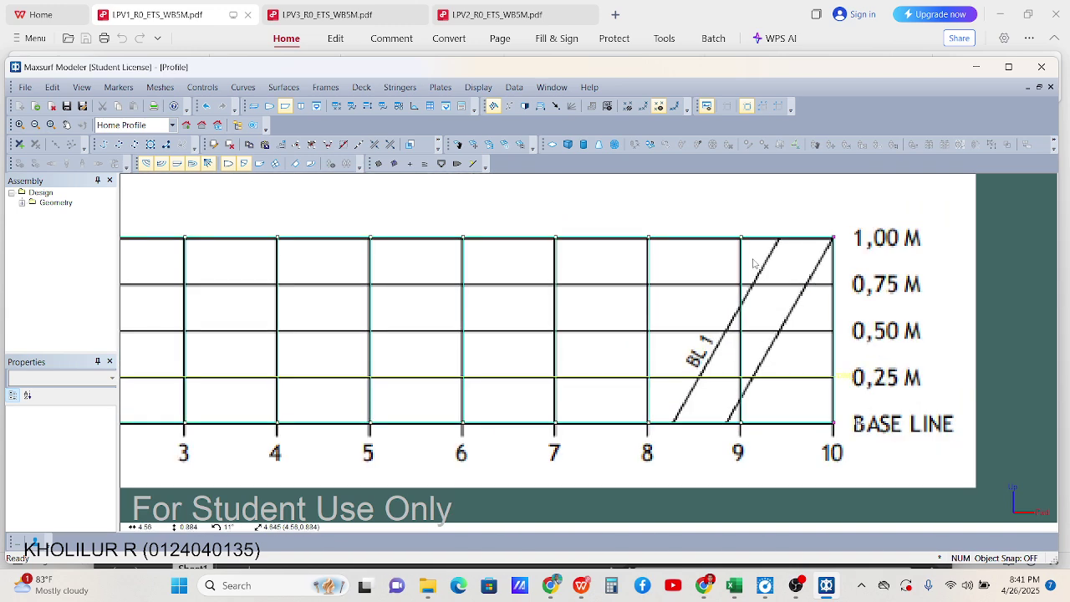
scroll(753, 264, down, 1)
scroll(493, 248, up, 1)
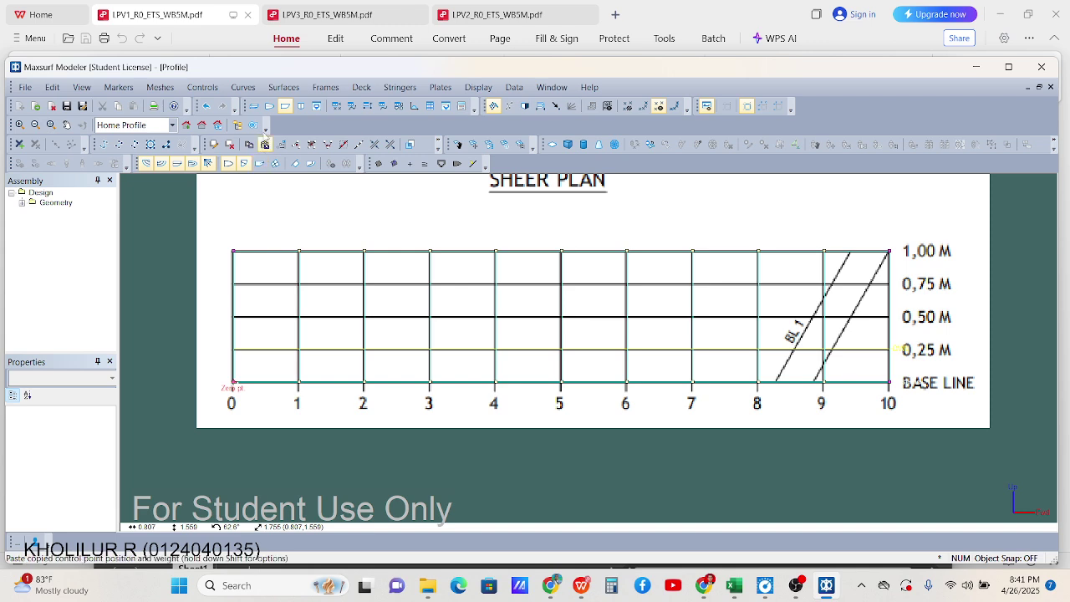
click(300, 107)
scroll(673, 366, up, 2)
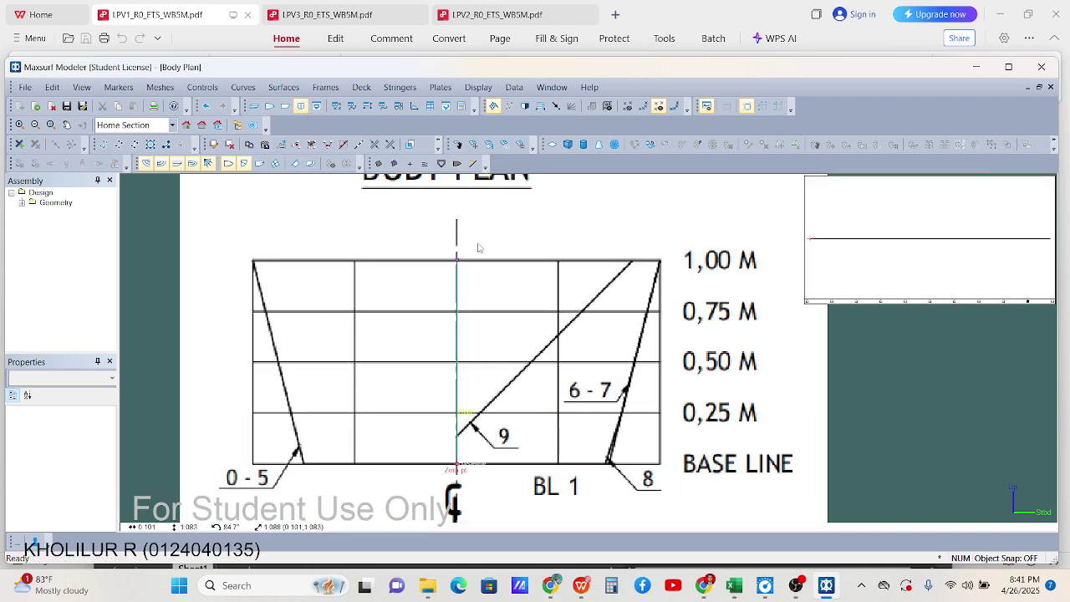
Give the selected centreline control points an offset of 1 m
scroll(478, 247, down, 1)
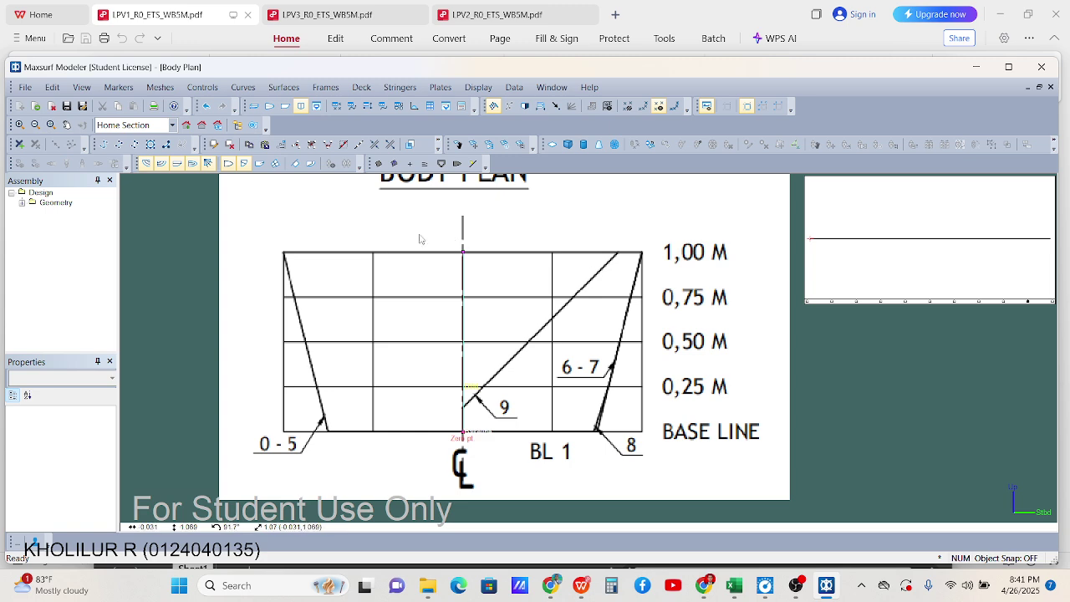
click(424, 163)
drag(461, 240, 480, 450)
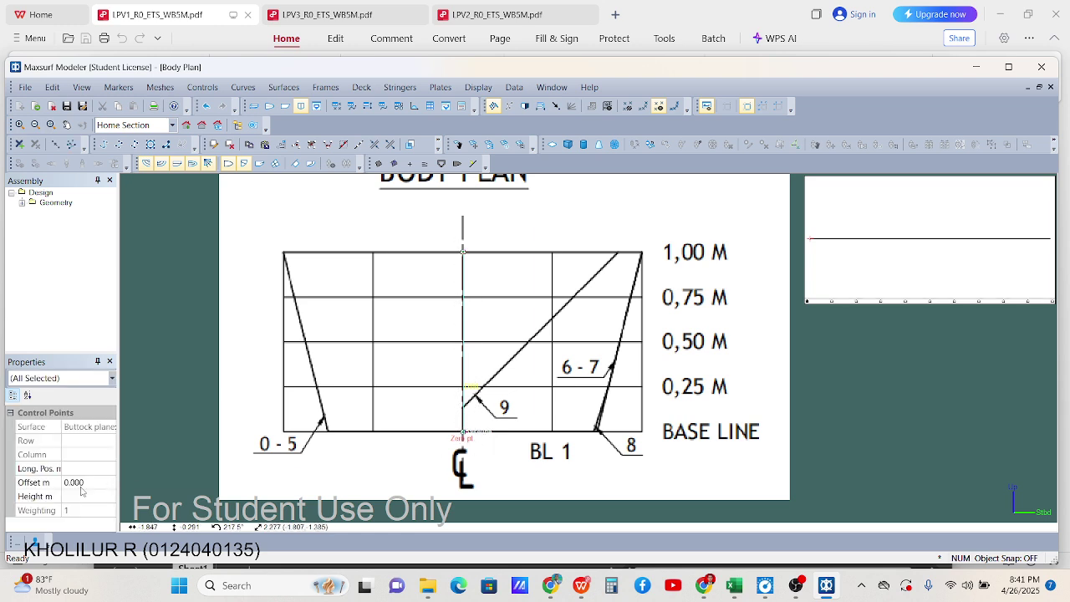
click(33, 483)
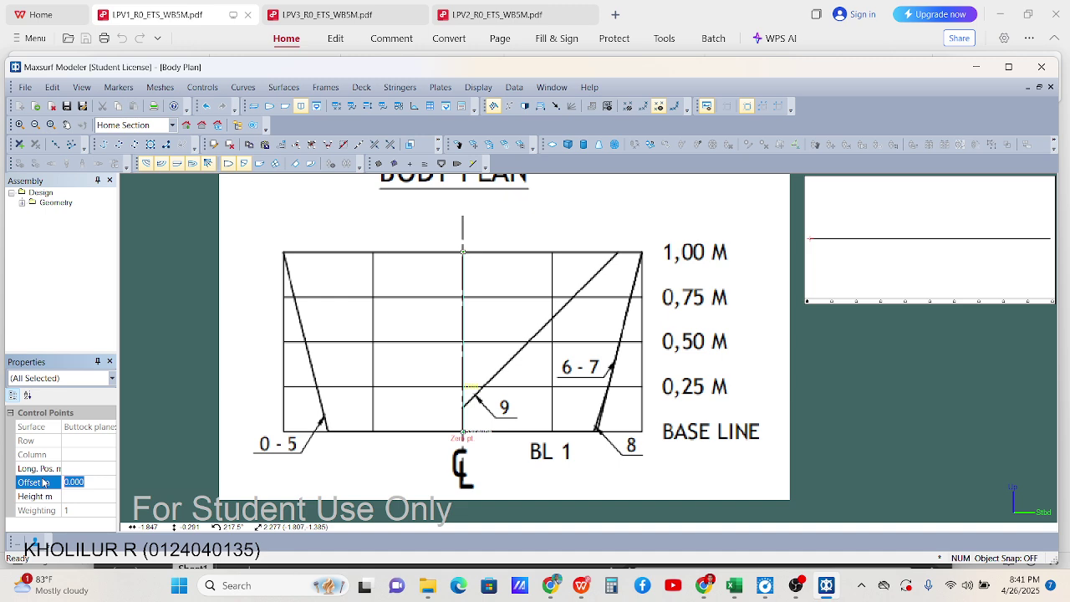
text(1)
key(Return)
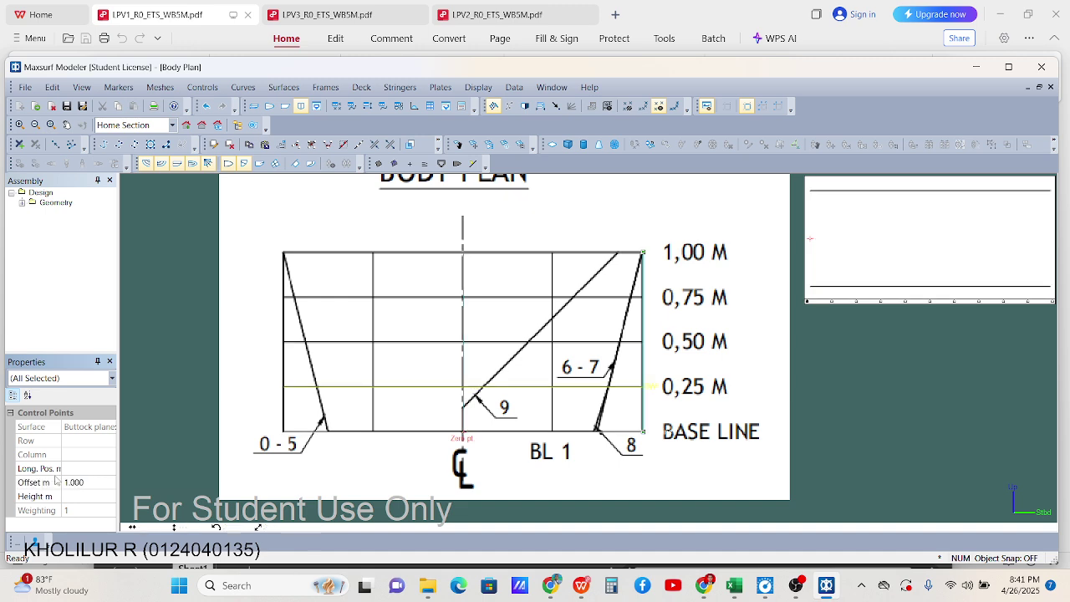
scroll(694, 293, up, 3)
click(945, 388)
Drag the bottom control point from the base line onto the sloped 6-7 line
scroll(623, 238, down, 2)
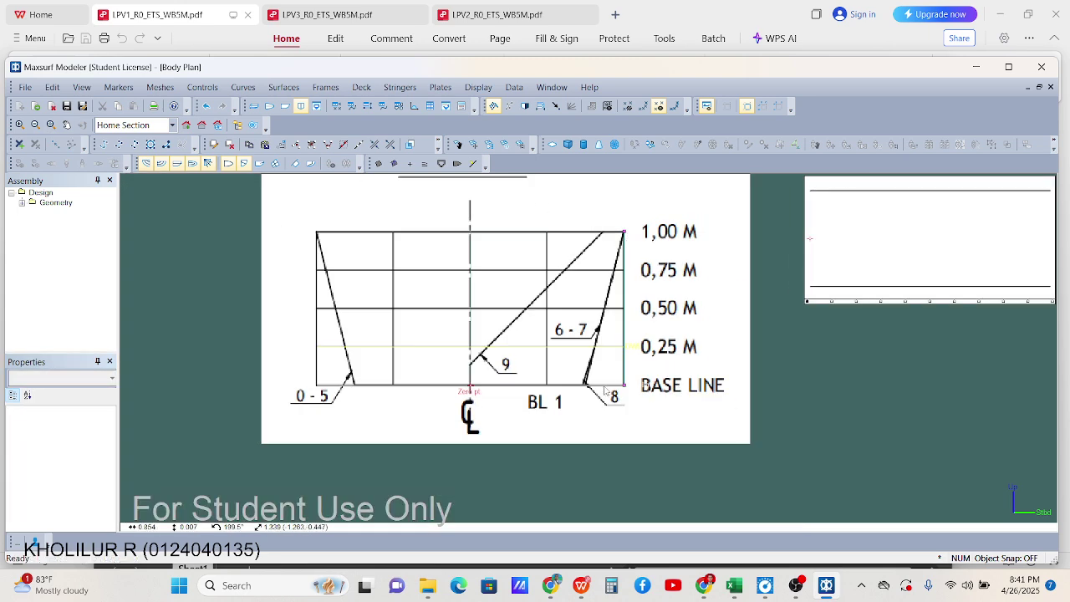
scroll(631, 378, up, 3)
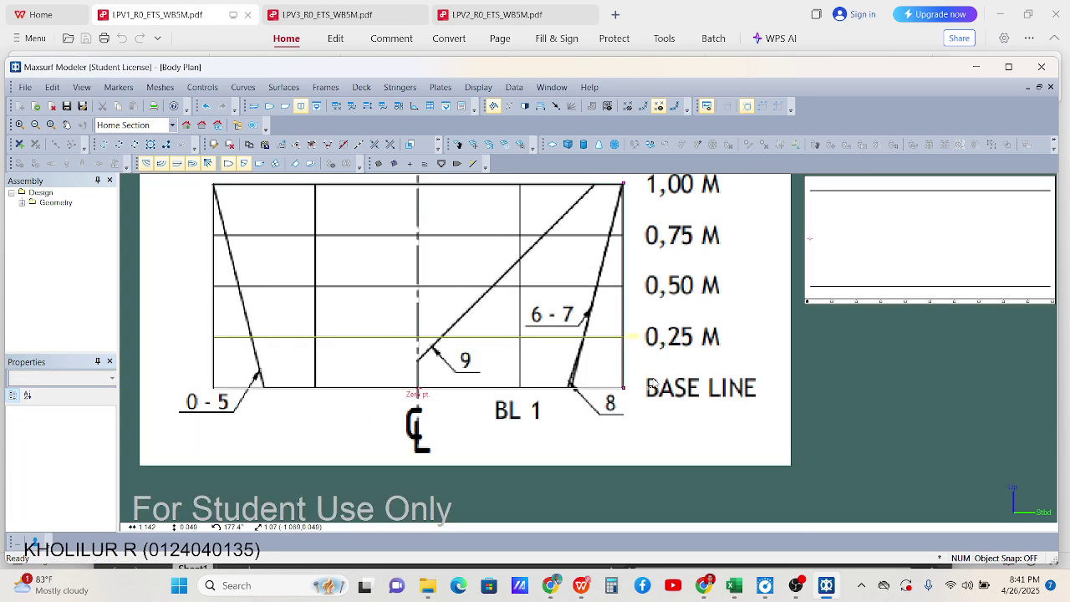
scroll(617, 396, up, 2)
click(607, 396)
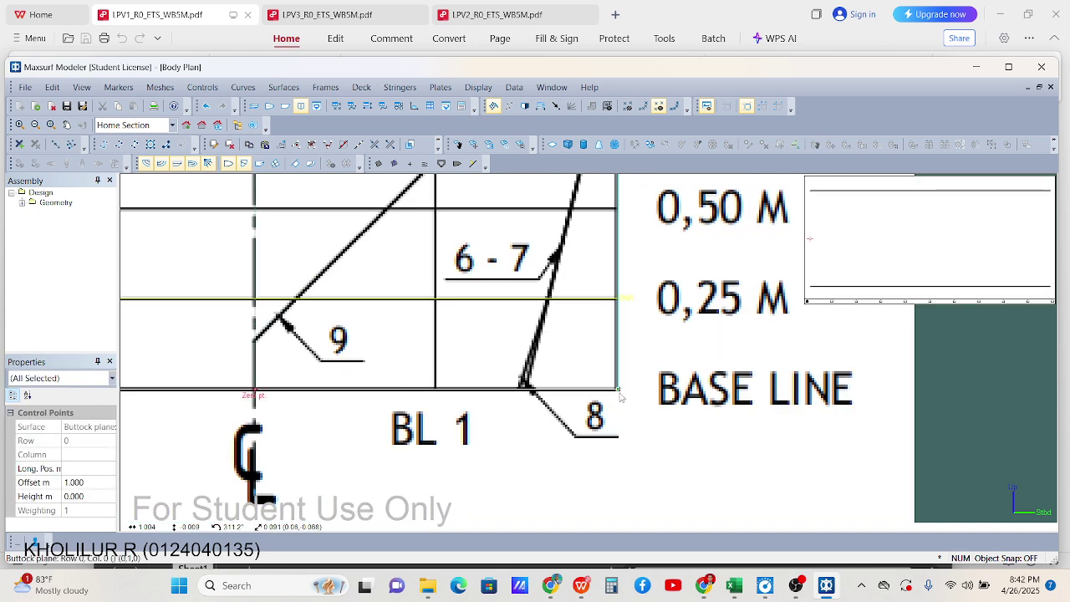
drag(607, 397, 527, 387)
scroll(805, 407, down, 2)
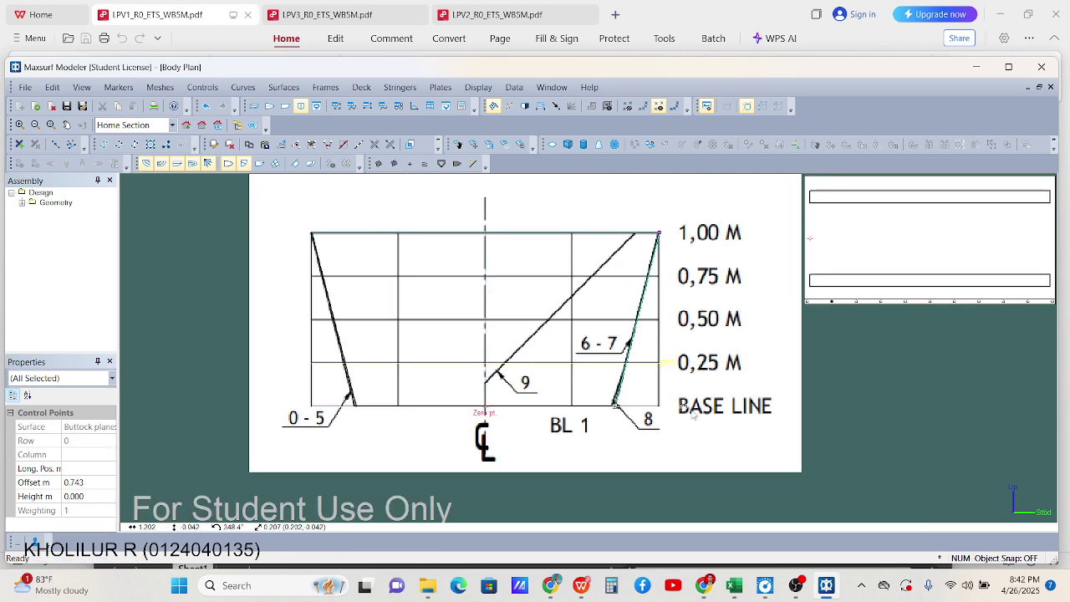
scroll(669, 334, up, 2)
Clear the selection and show the half-breadth Plan view
click(955, 391)
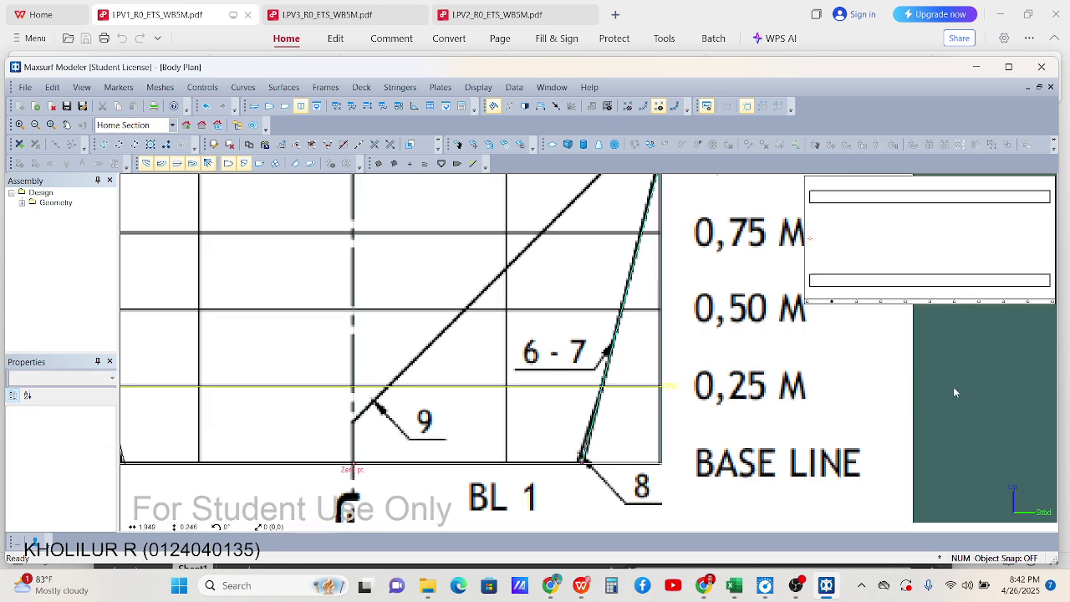
scroll(685, 302, up, 1)
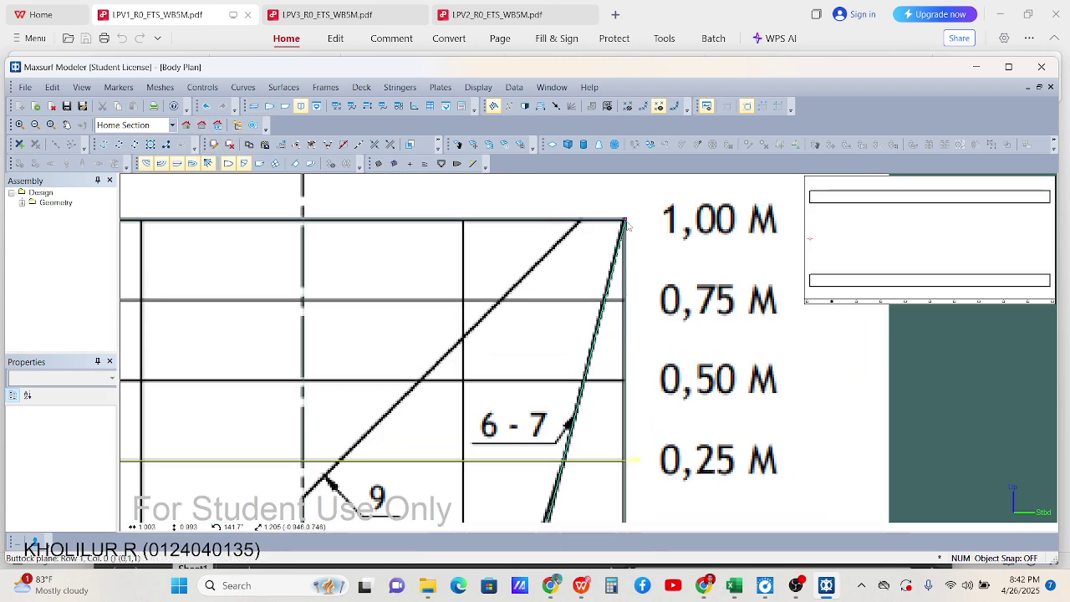
scroll(575, 354, down, 2)
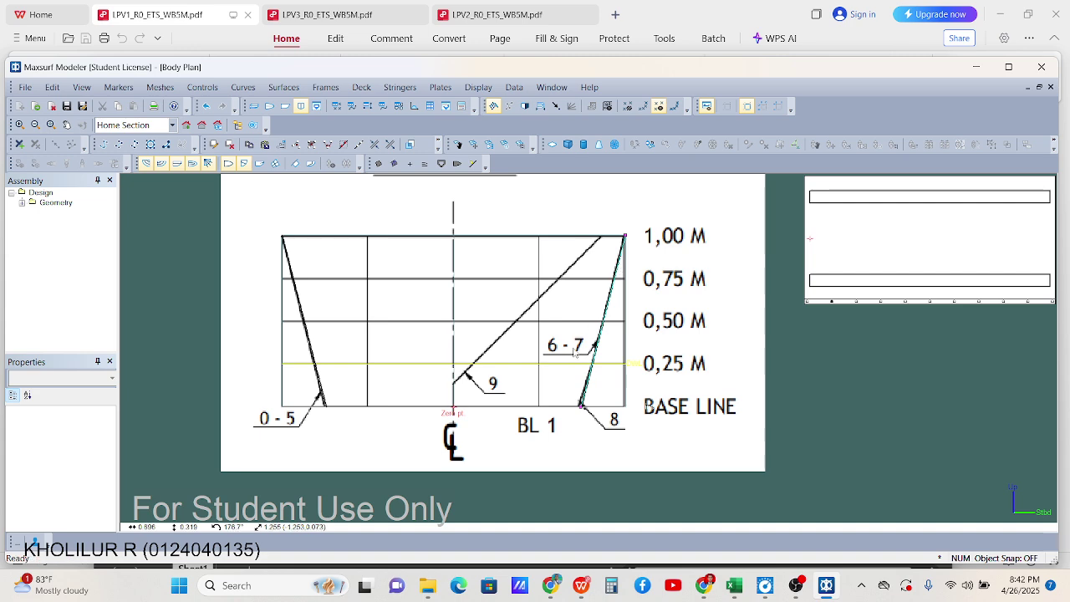
click(270, 108)
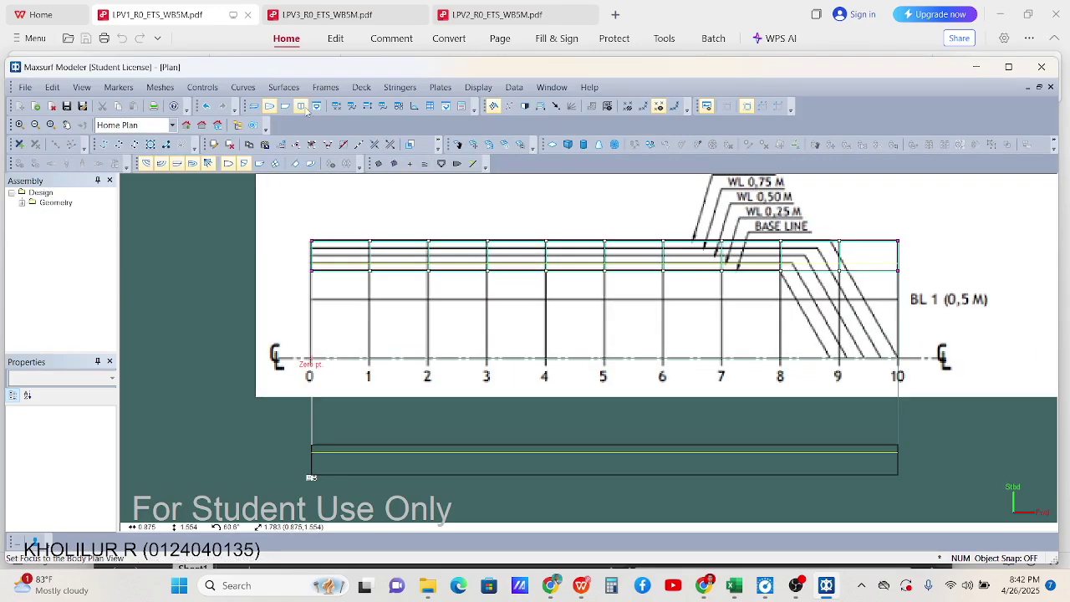
In the Plan view, box-select the lower control-point row, then deselect it
scroll(257, 235, up, 3)
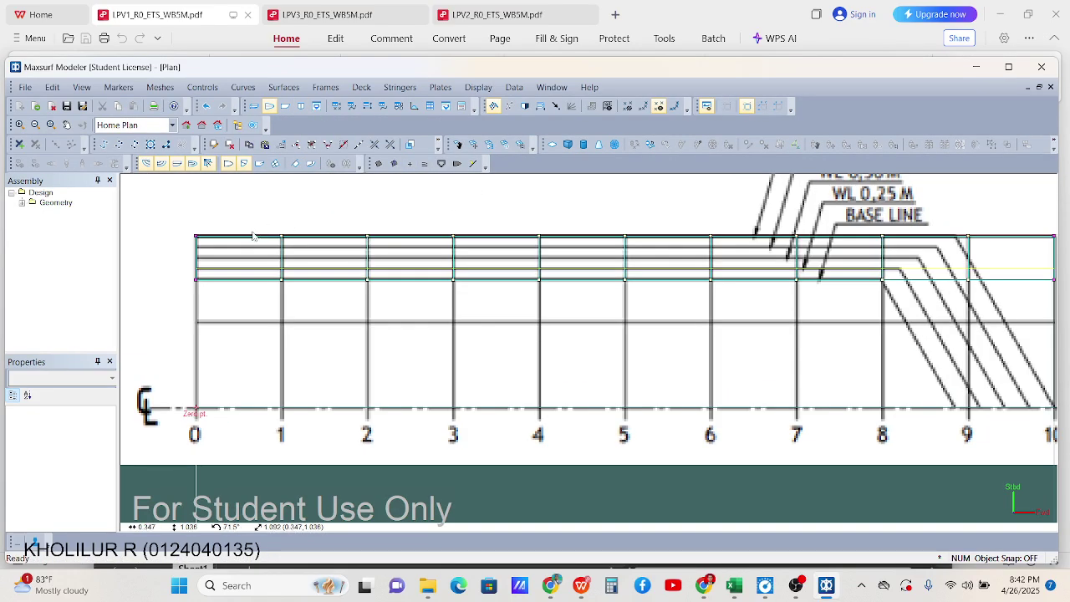
scroll(723, 222, down, 3)
scroll(794, 298, up, 5)
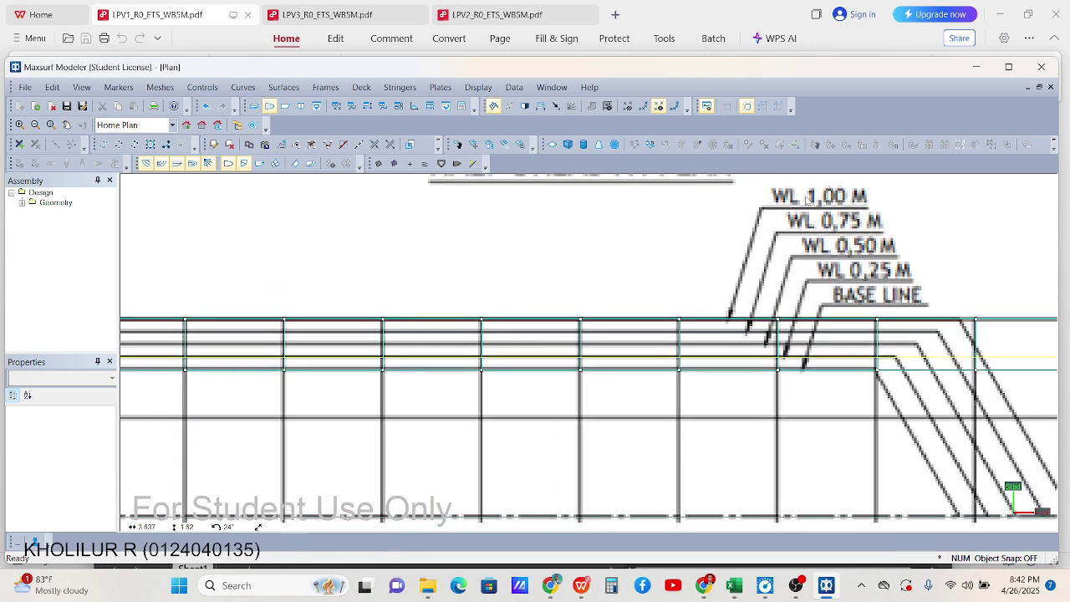
scroll(769, 410, up, 8)
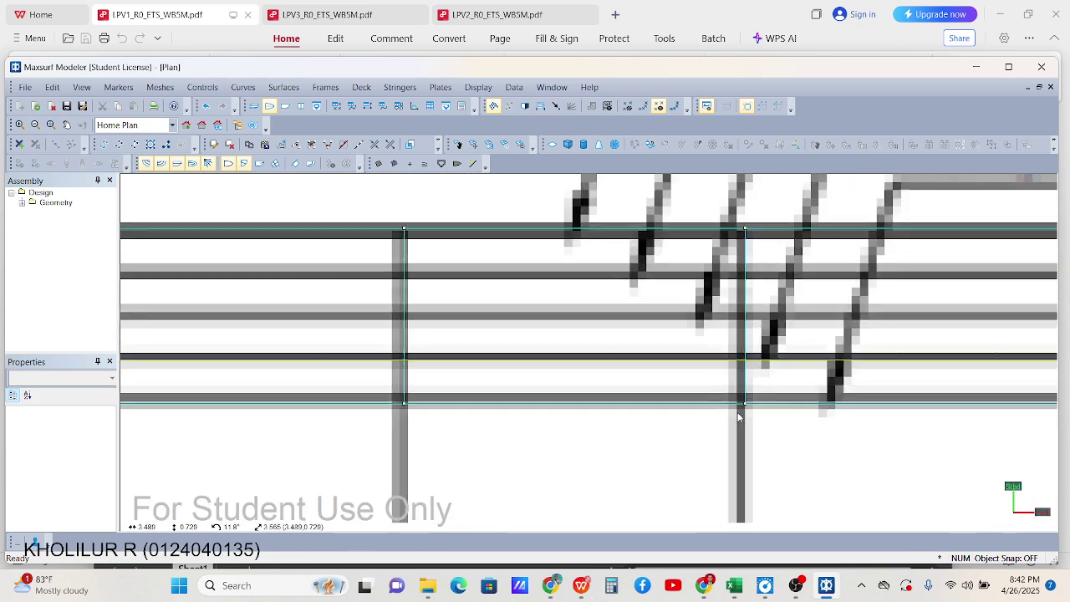
scroll(747, 408, down, 10)
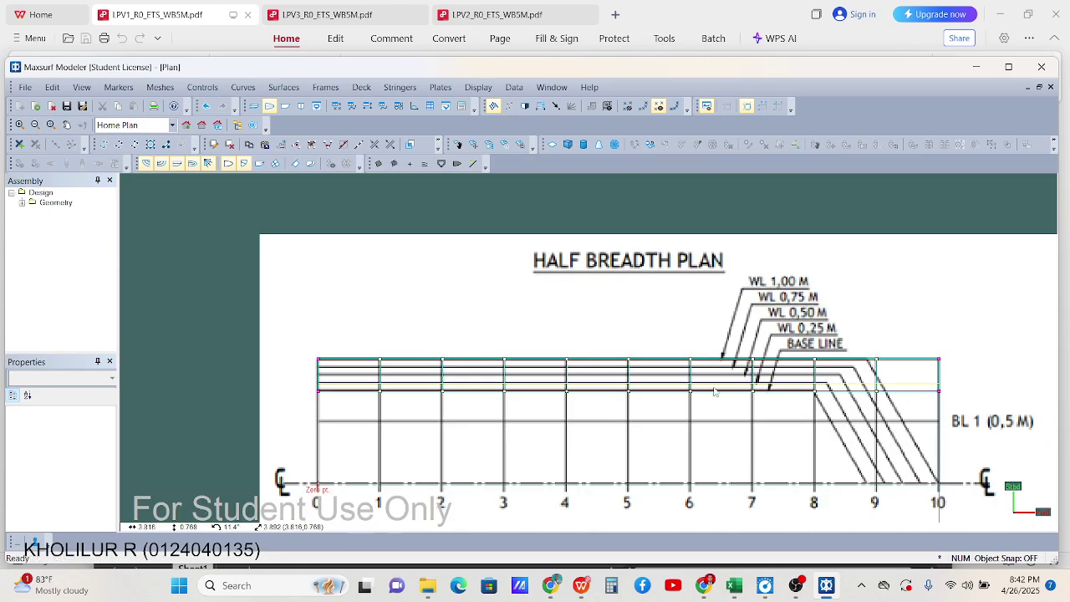
scroll(791, 372, up, 3)
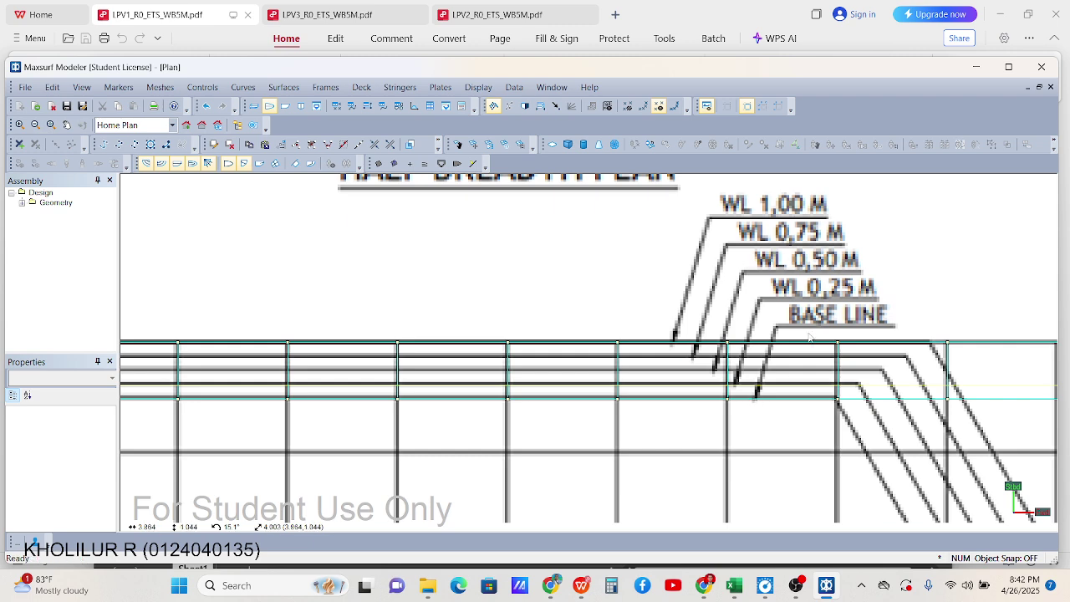
scroll(752, 335, down, 3)
drag(201, 361, 953, 380)
scroll(380, 372, up, 5)
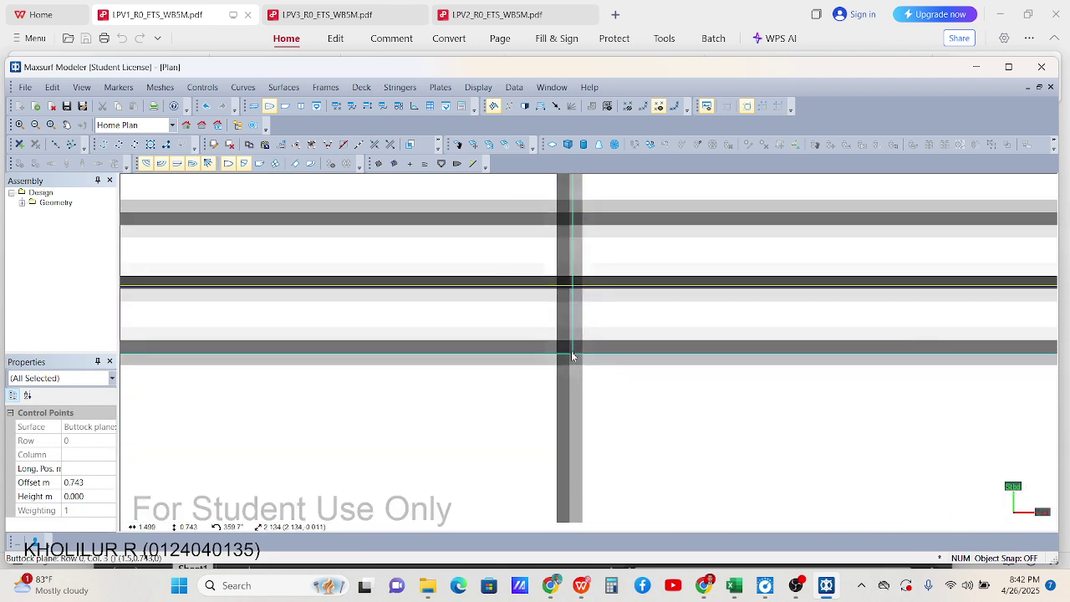
scroll(501, 351, down, 3)
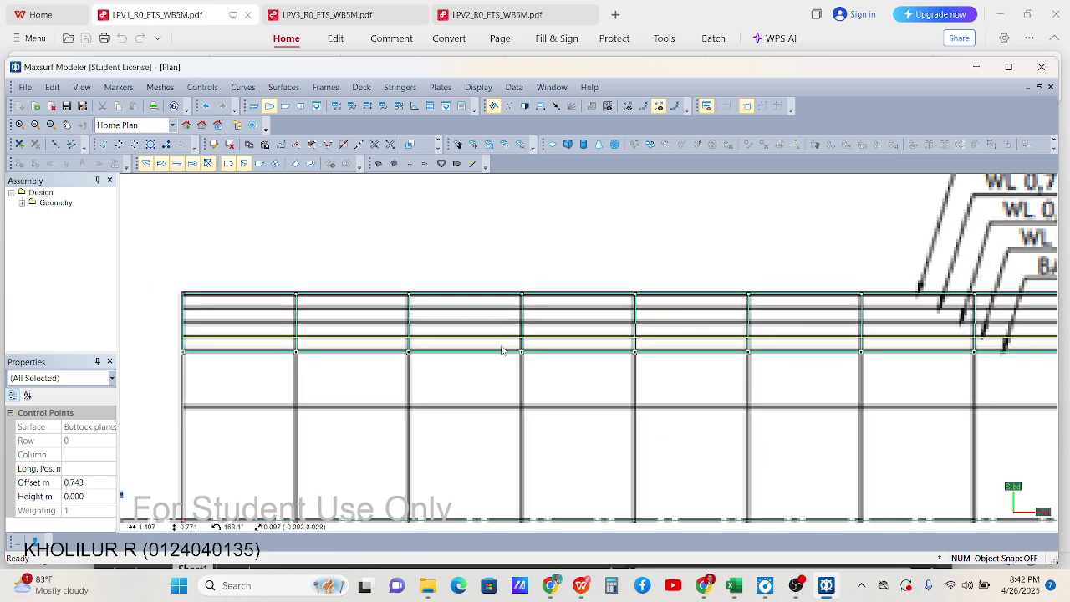
scroll(501, 351, down, 5)
click(970, 352)
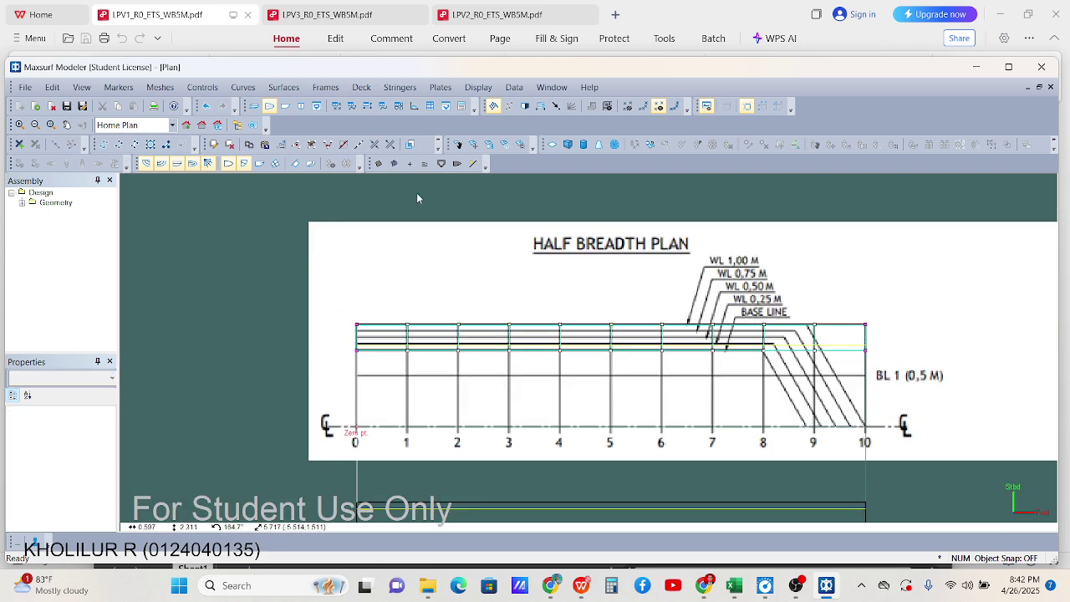
Return to the Body Plan view
scroll(479, 342, up, 2)
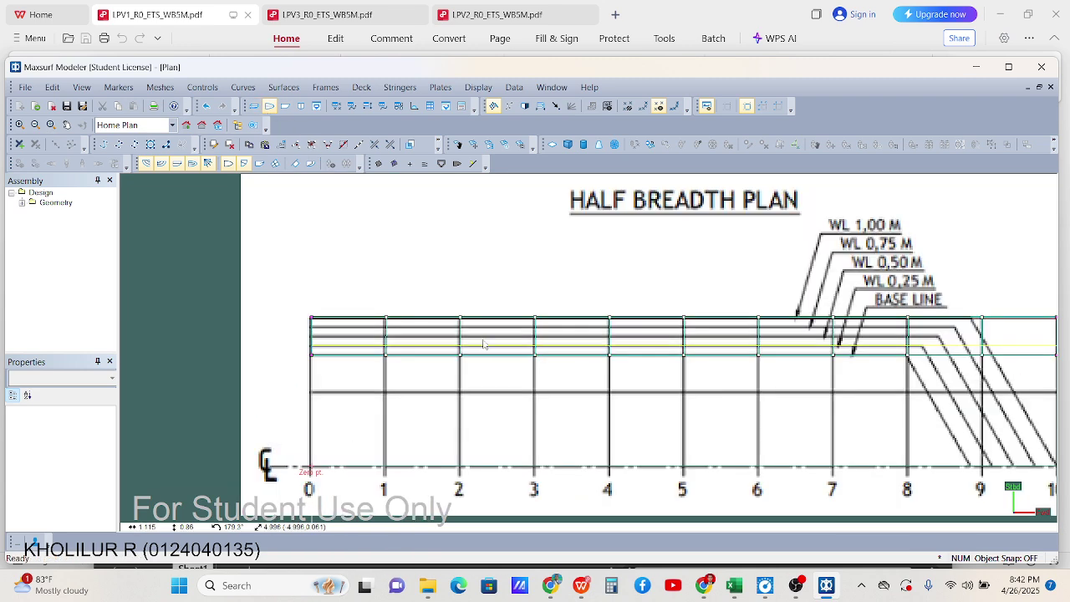
scroll(930, 232, up, 1)
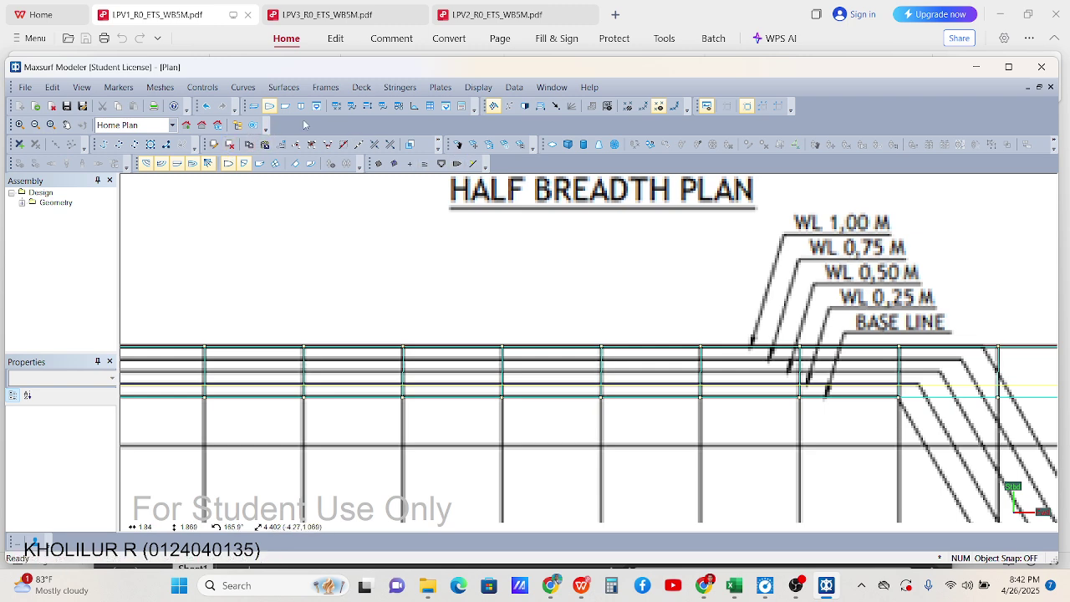
click(301, 106)
scroll(588, 389, up, 3)
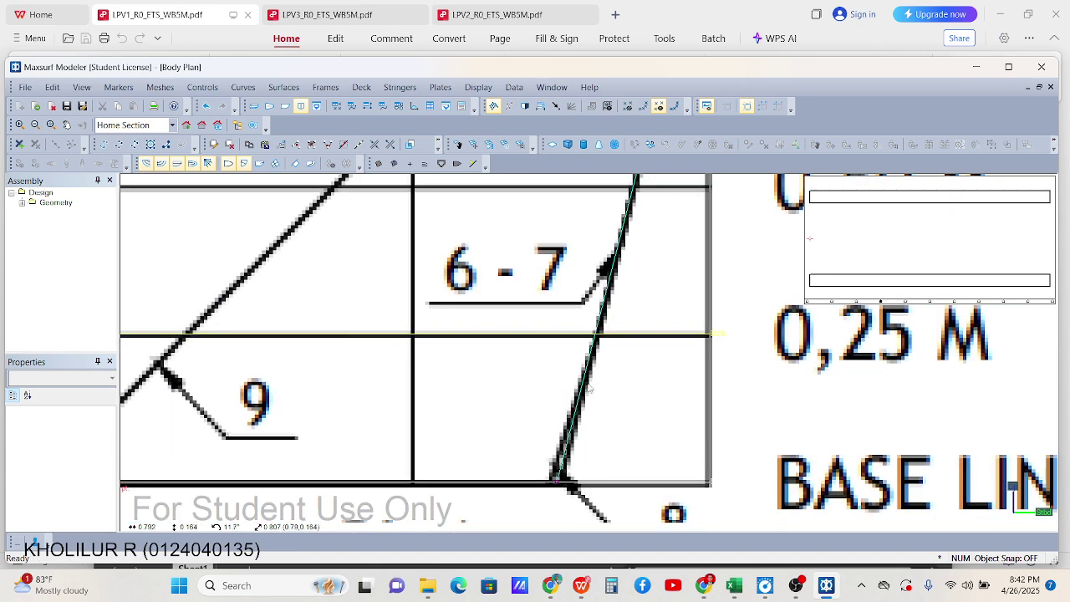
Check column 3's control points on the 6-7 station line, including rows 2 and 3
click(214, 143)
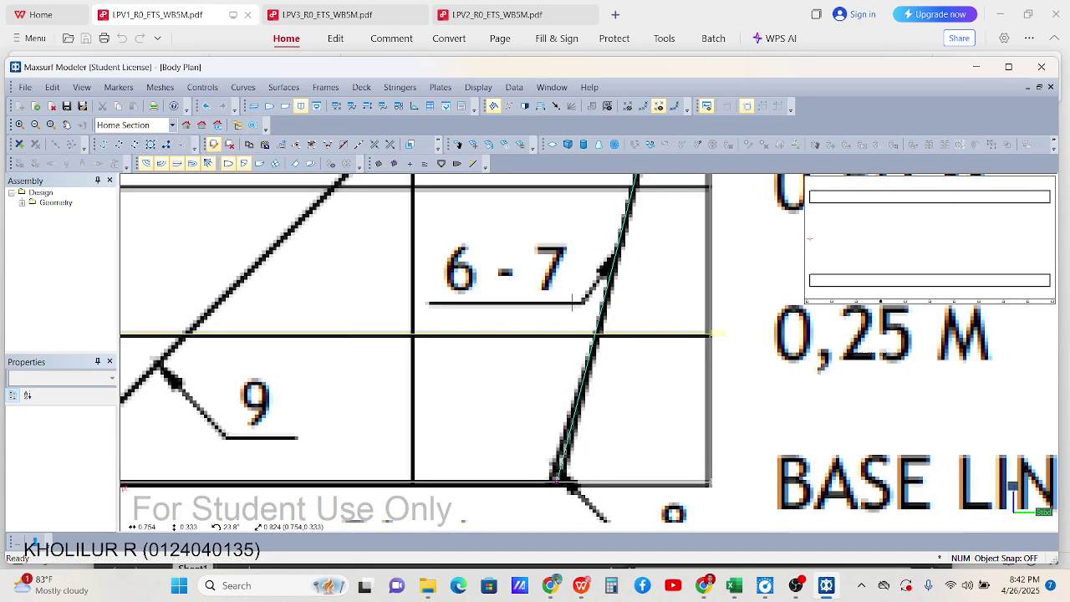
click(597, 333)
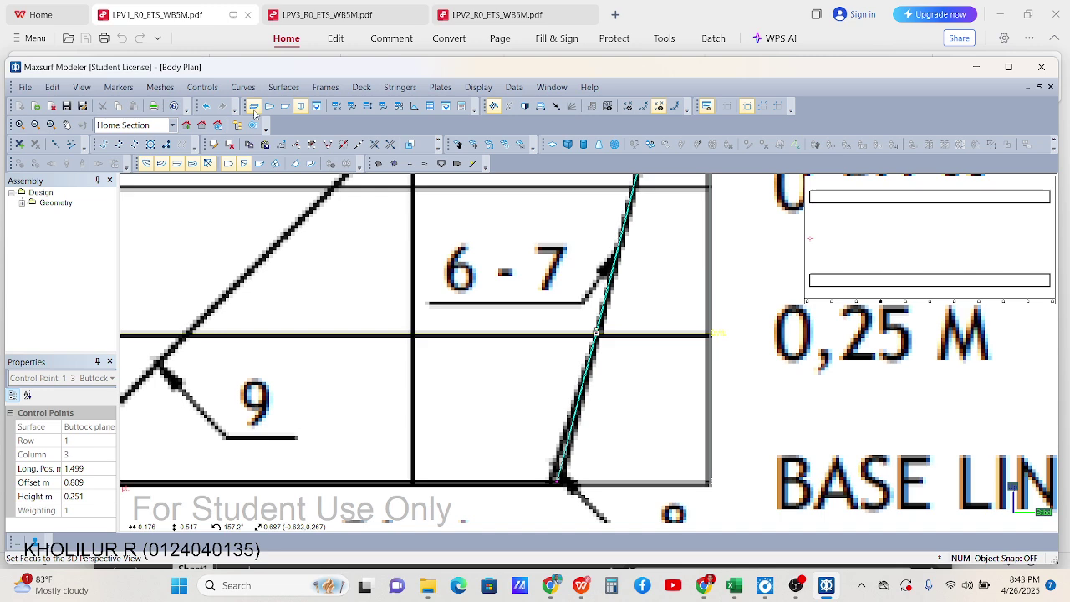
click(202, 125)
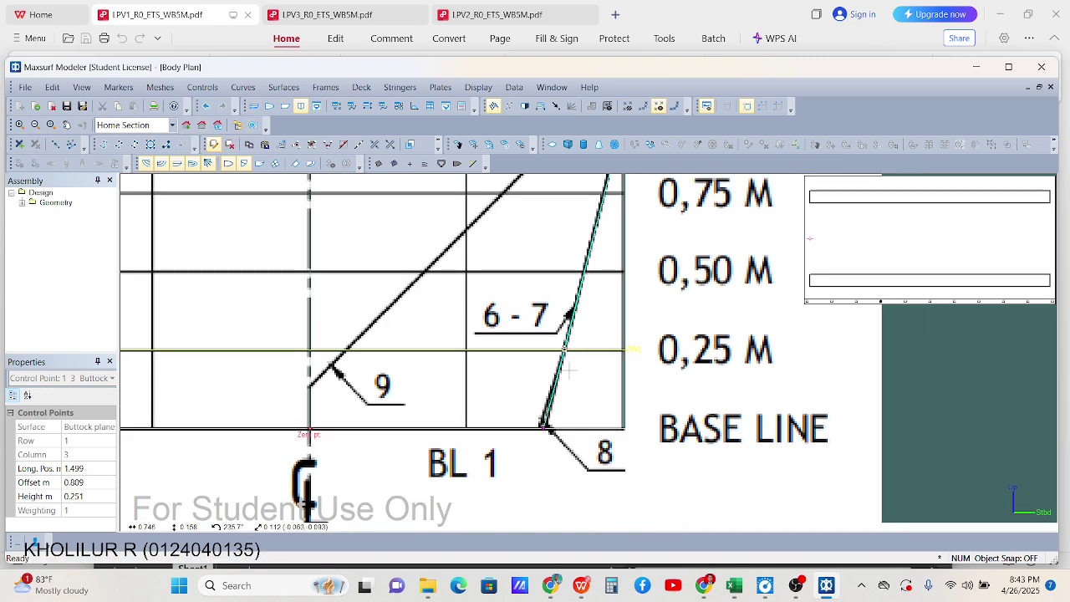
scroll(569, 288, up, 2)
click(556, 370)
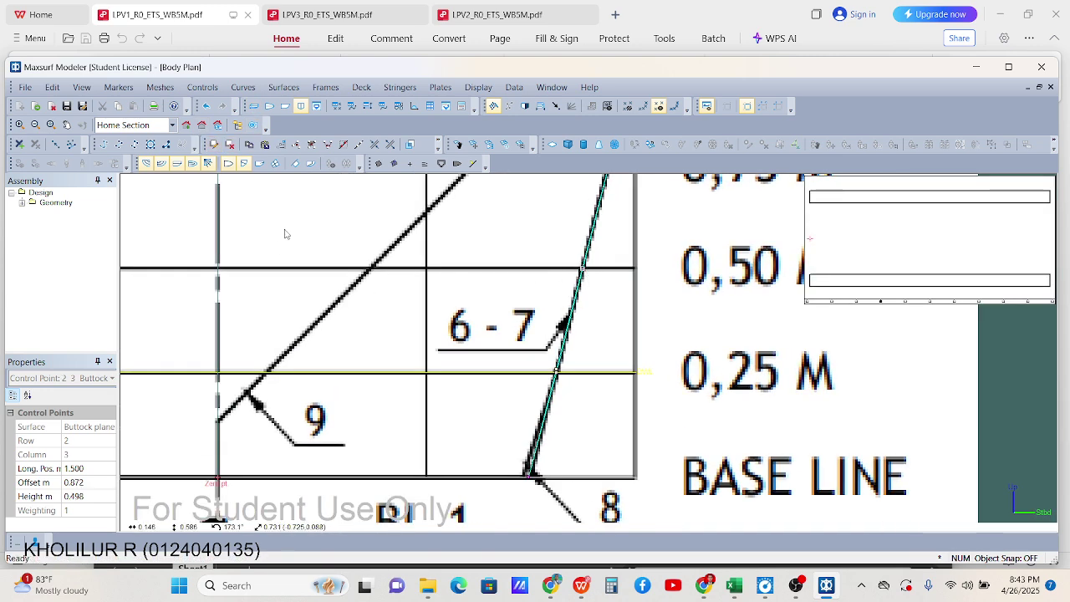
click(213, 144)
scroll(201, 290, down, 1)
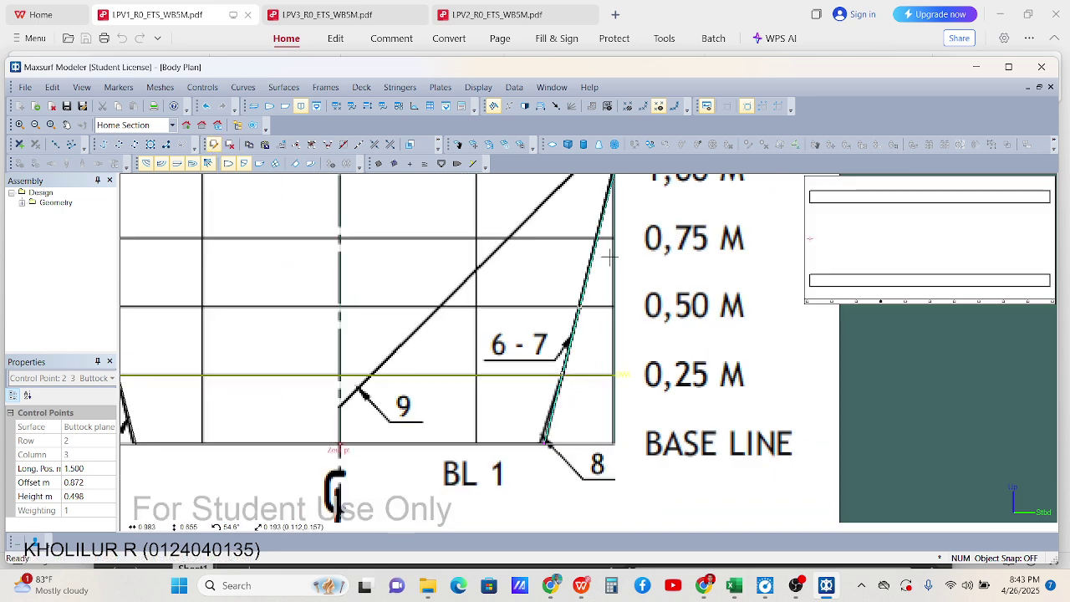
scroll(201, 289, up, 4)
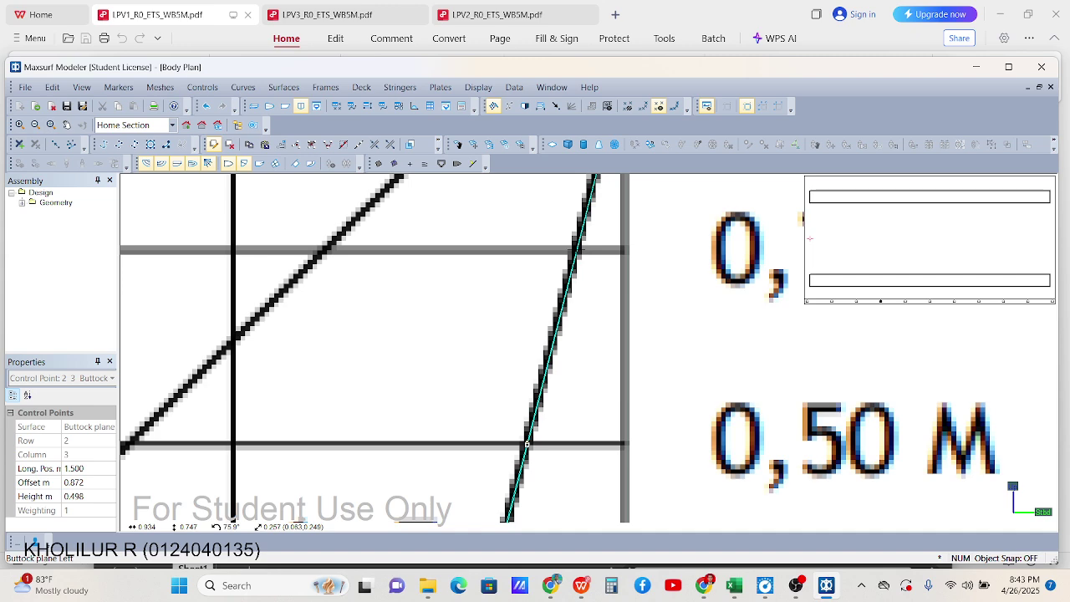
click(573, 251)
scroll(526, 285, down, 3)
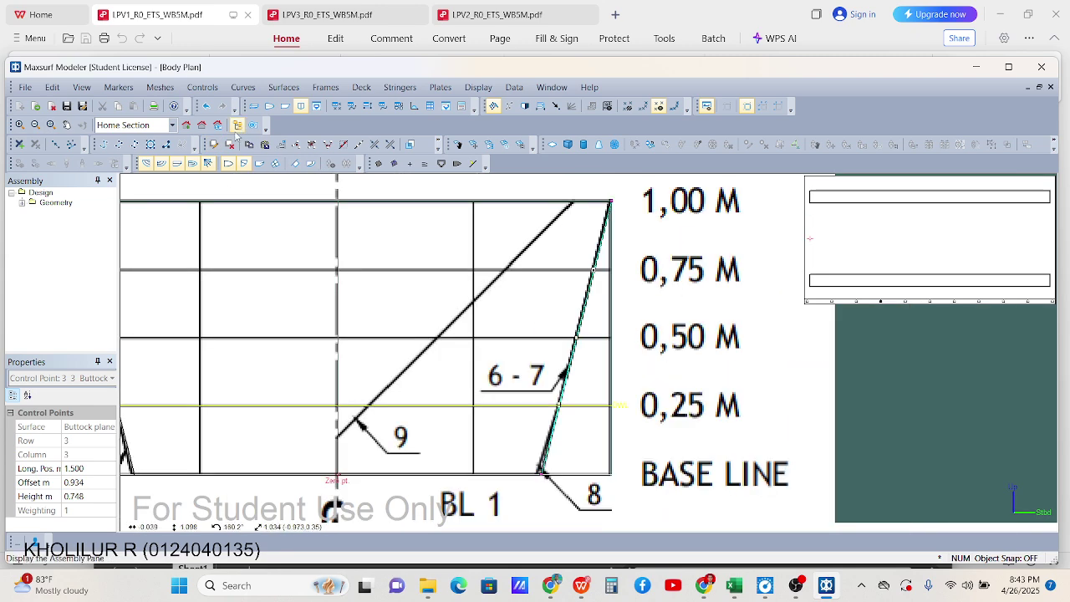
Switch to the half-breadth Plan view
click(269, 106)
scroll(484, 270, down, 3)
scroll(483, 270, down, 1)
scroll(485, 274, up, 2)
scroll(485, 278, down, 1)
scroll(486, 282, up, 1)
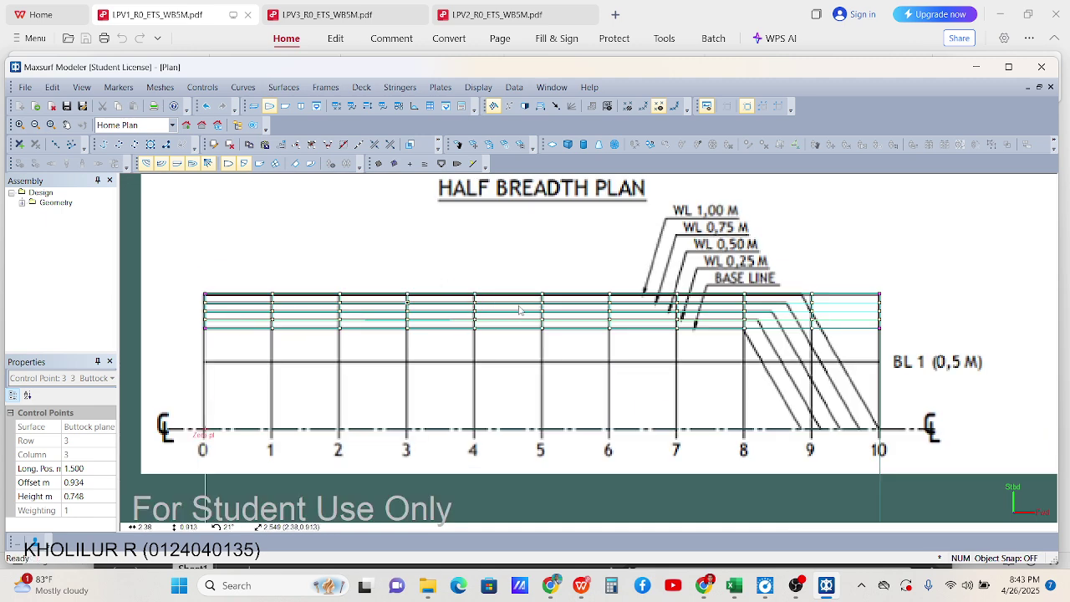
Select every control point across the hull grid and nudge them toward their waterline
click(544, 248)
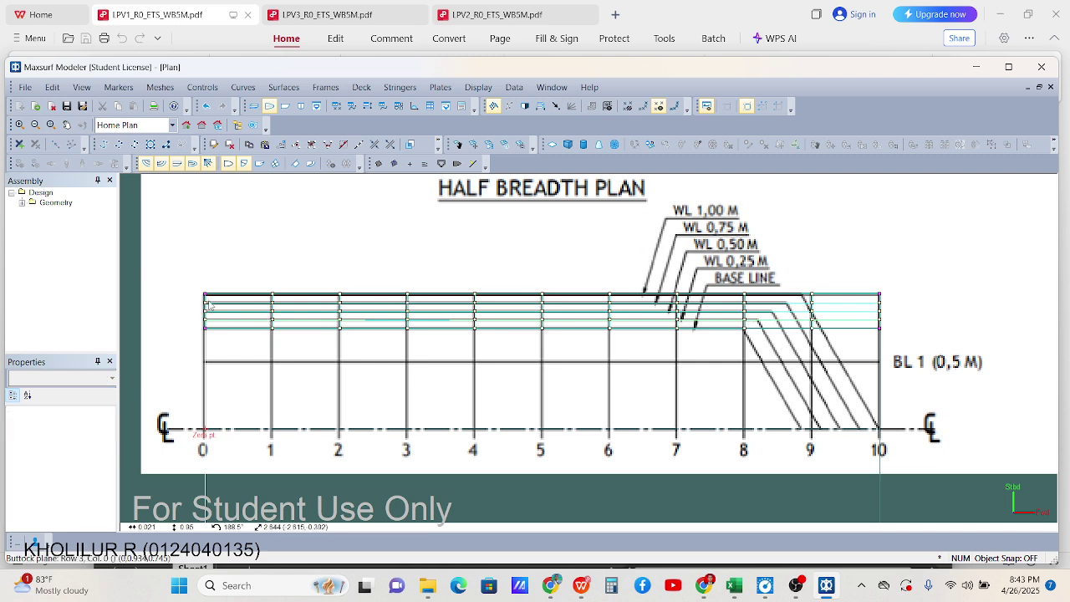
drag(199, 302, 894, 312)
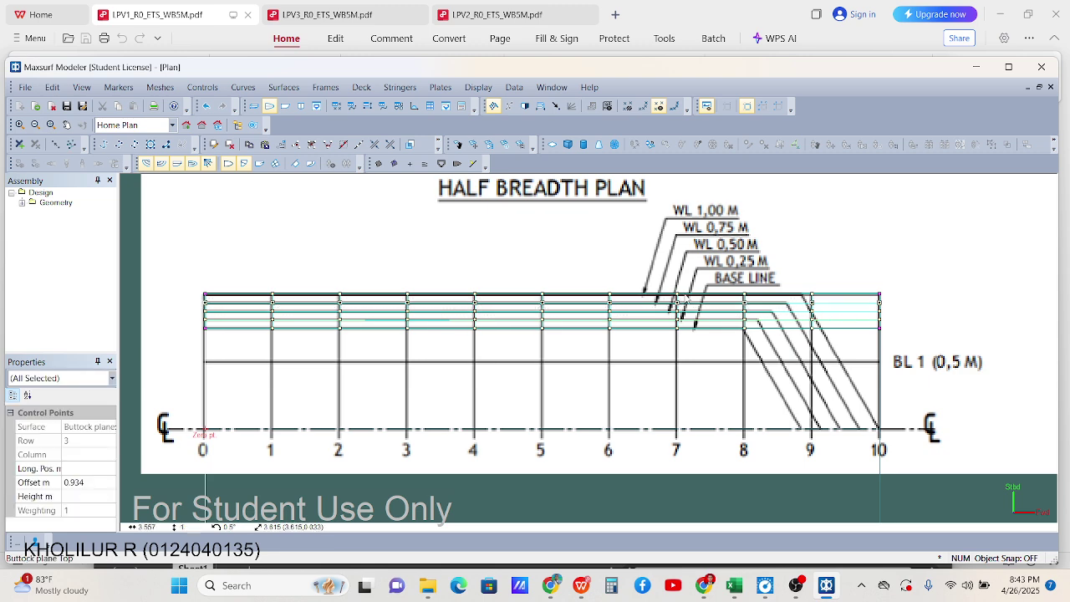
scroll(272, 307, up, 5)
scroll(272, 307, up, 3)
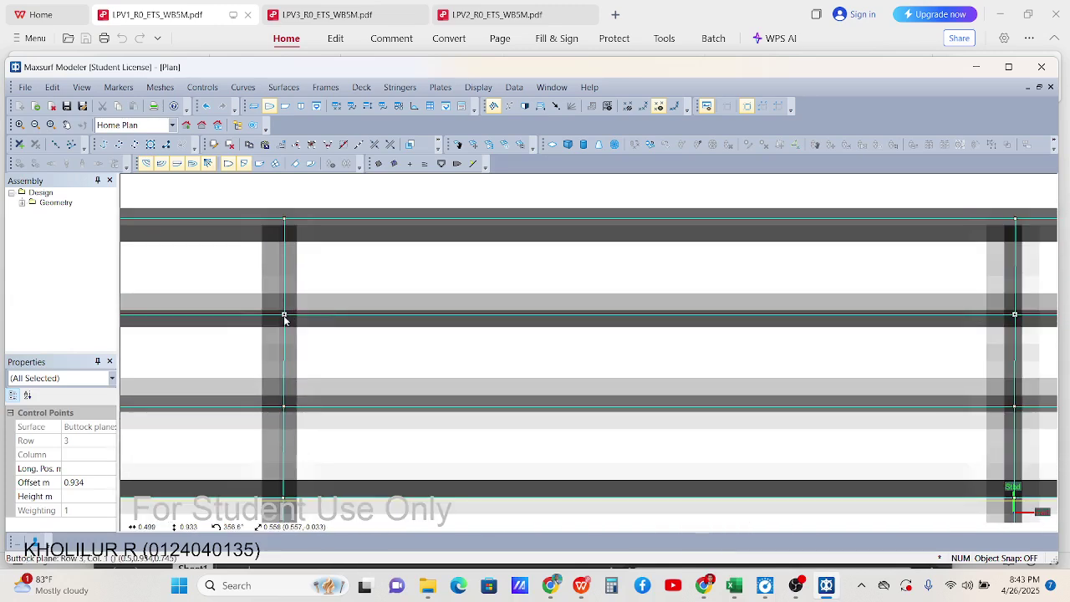
drag(284, 318, 283, 322)
scroll(320, 307, down, 5)
click(234, 312)
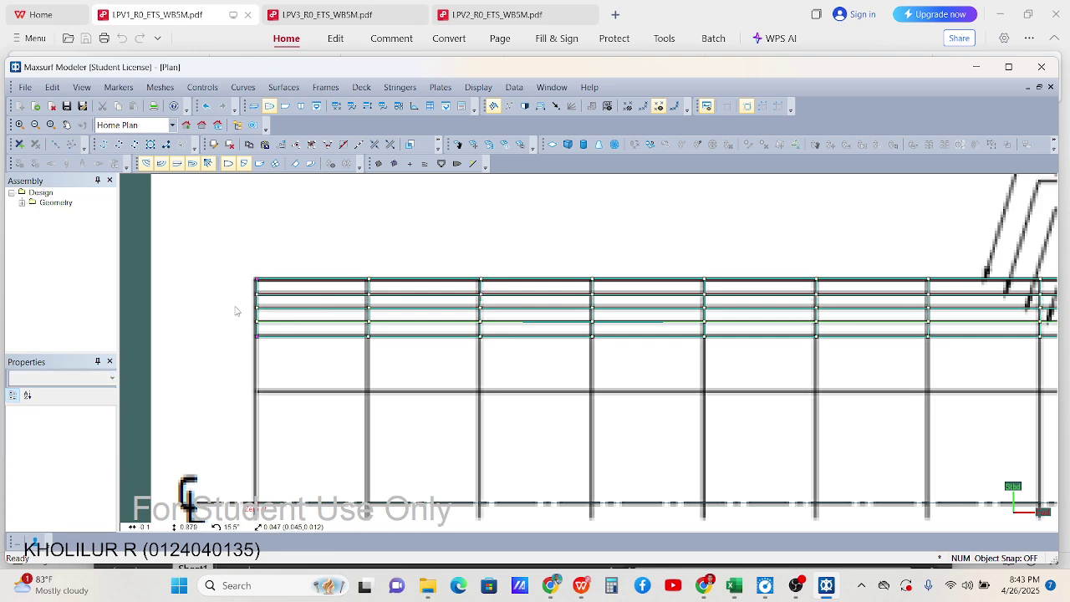
scroll(228, 311, down, 4)
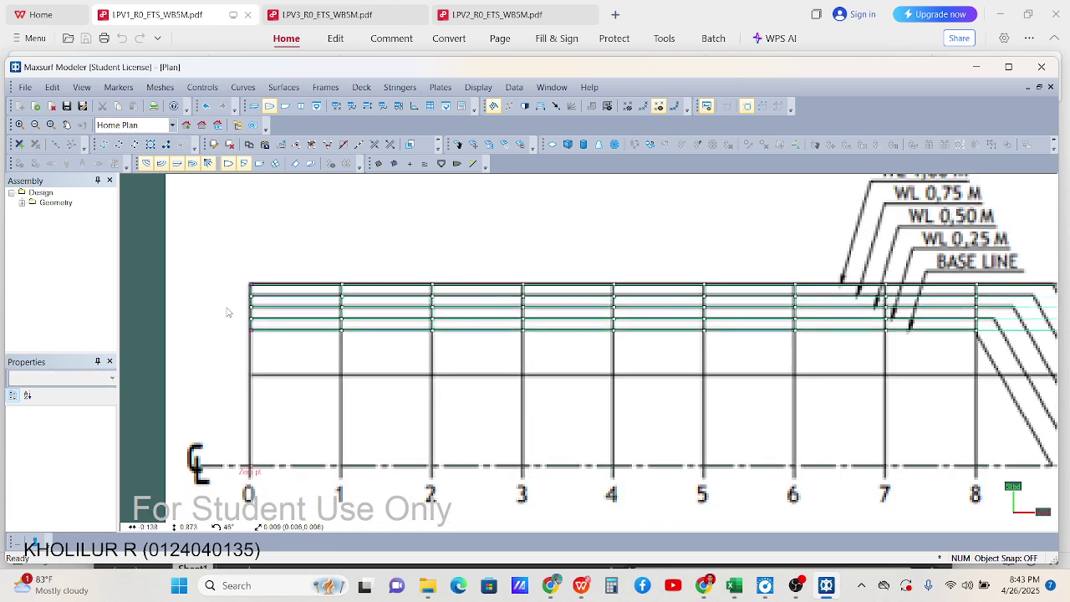
scroll(226, 313, down, 1)
Drag the row 2 control points onto their waterline, bringing the offset to 0.871 m
drag(811, 339, 993, 312)
drag(233, 305, 989, 314)
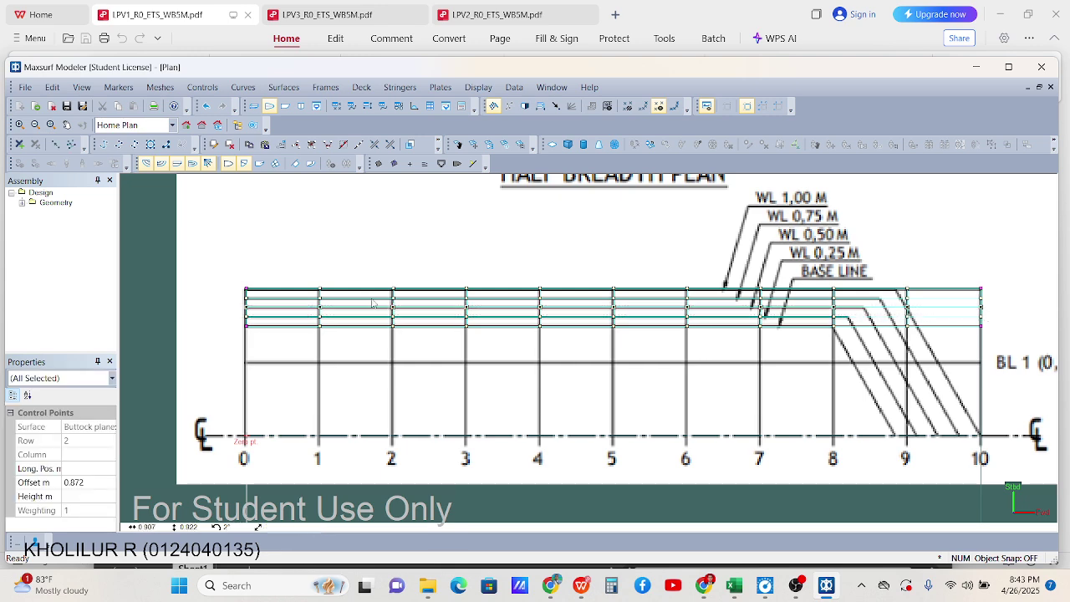
scroll(379, 303, up, 6)
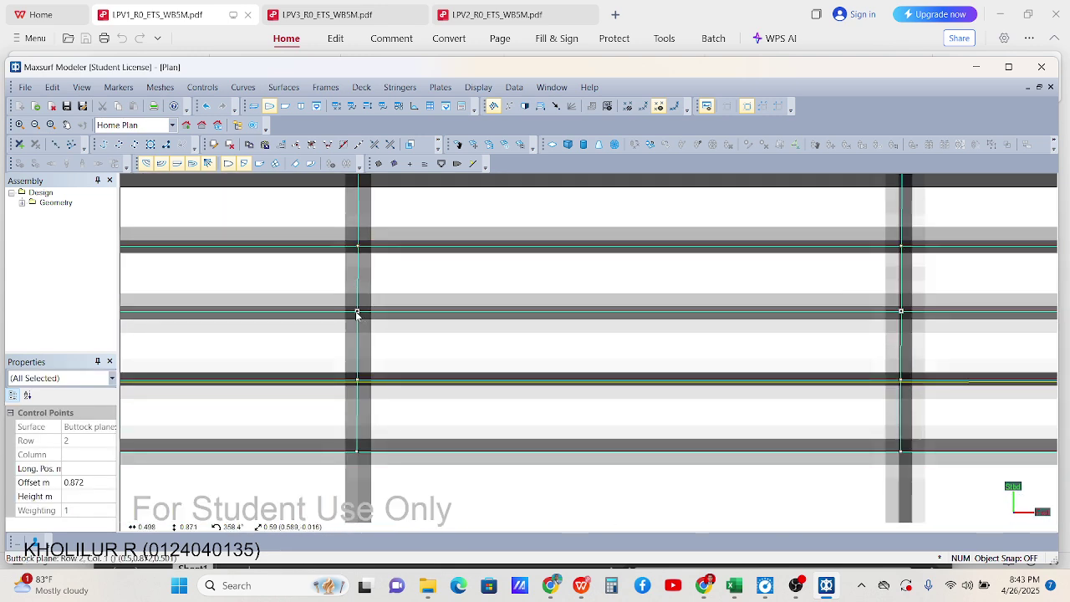
drag(358, 312, 361, 315)
Inspect the column 1 control points one at a time
scroll(359, 313, up, 1)
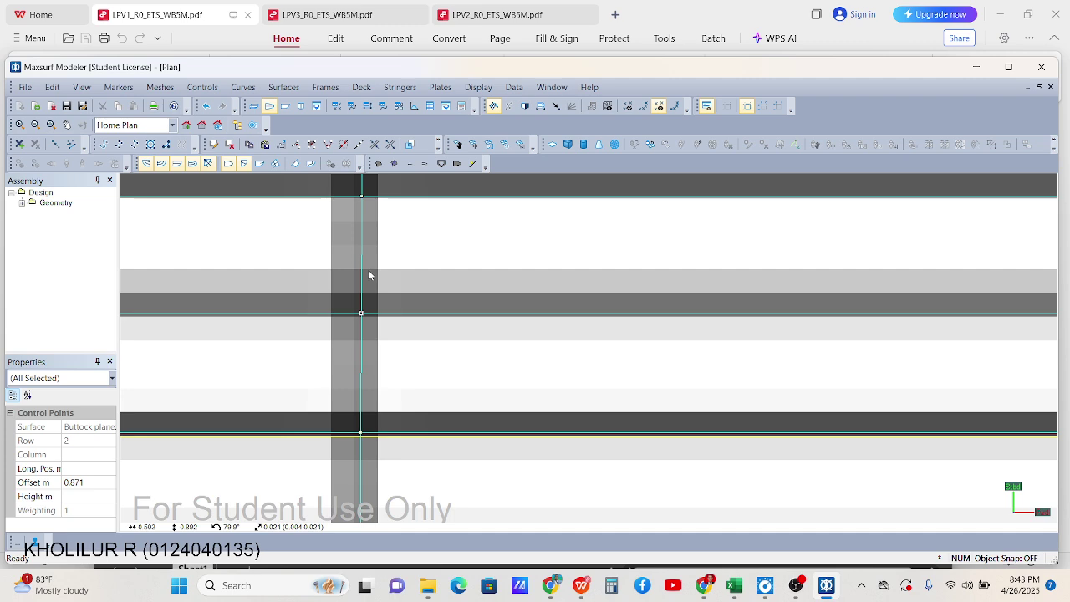
scroll(369, 276, up, 1)
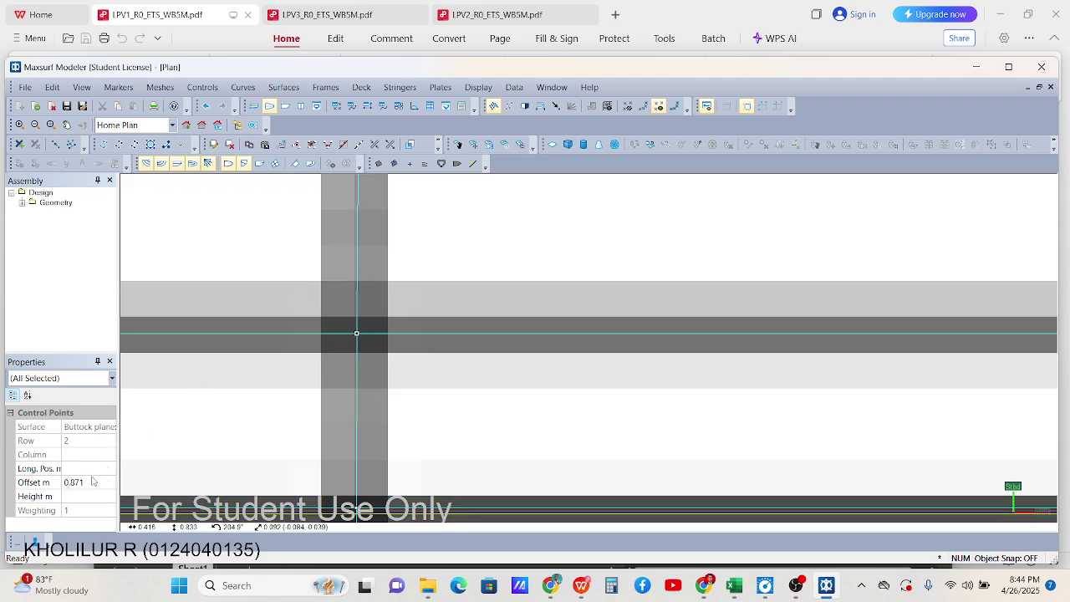
scroll(359, 339, down, 3)
scroll(385, 363, down, 1)
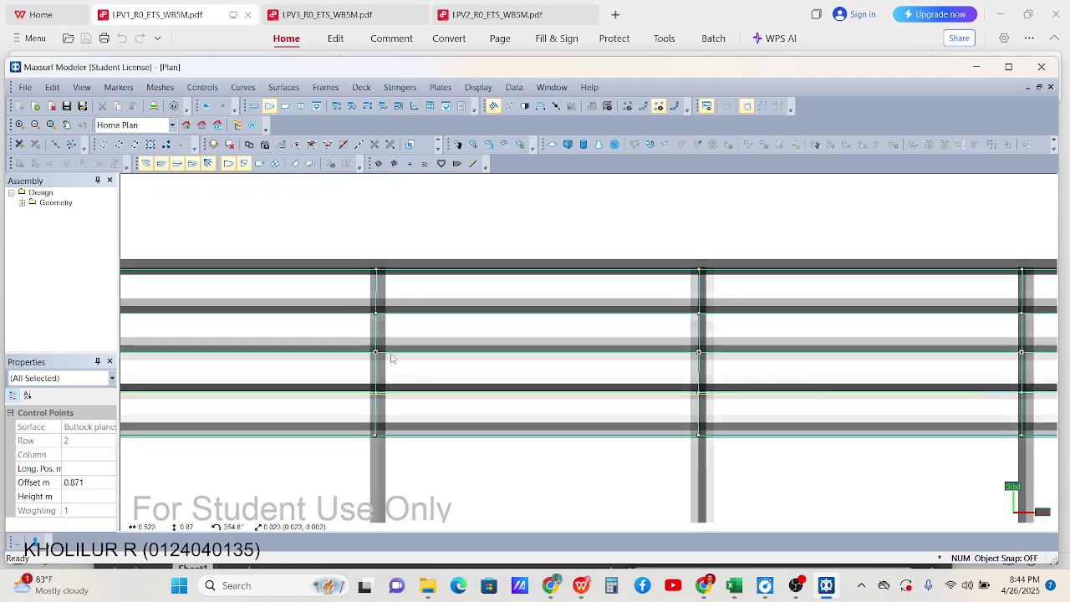
scroll(387, 353, up, 1)
scroll(389, 350, down, 2)
click(407, 250)
drag(373, 265, 387, 429)
click(393, 368)
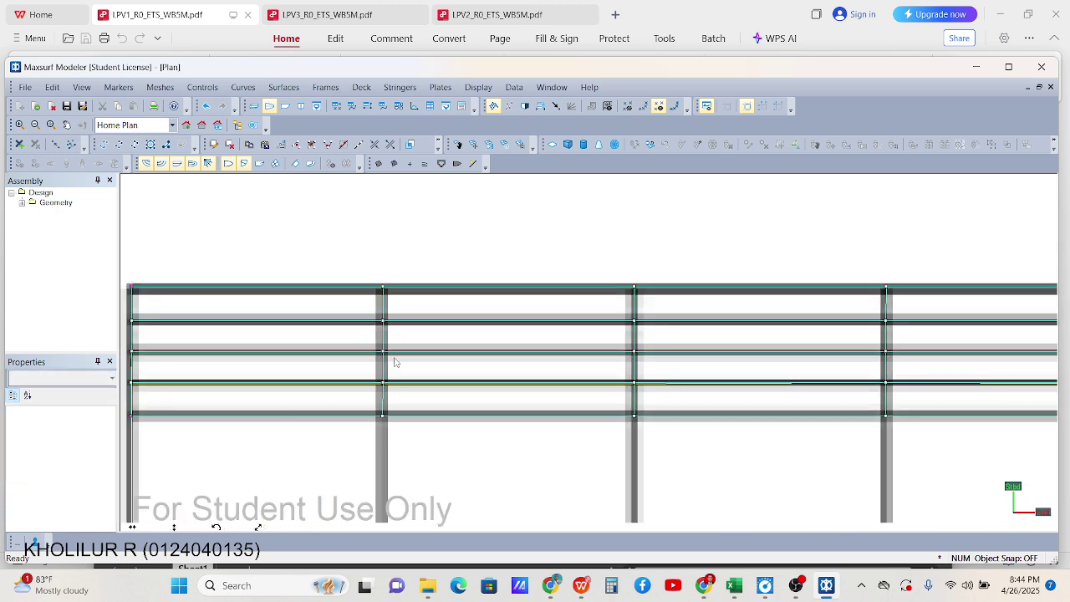
click(384, 290)
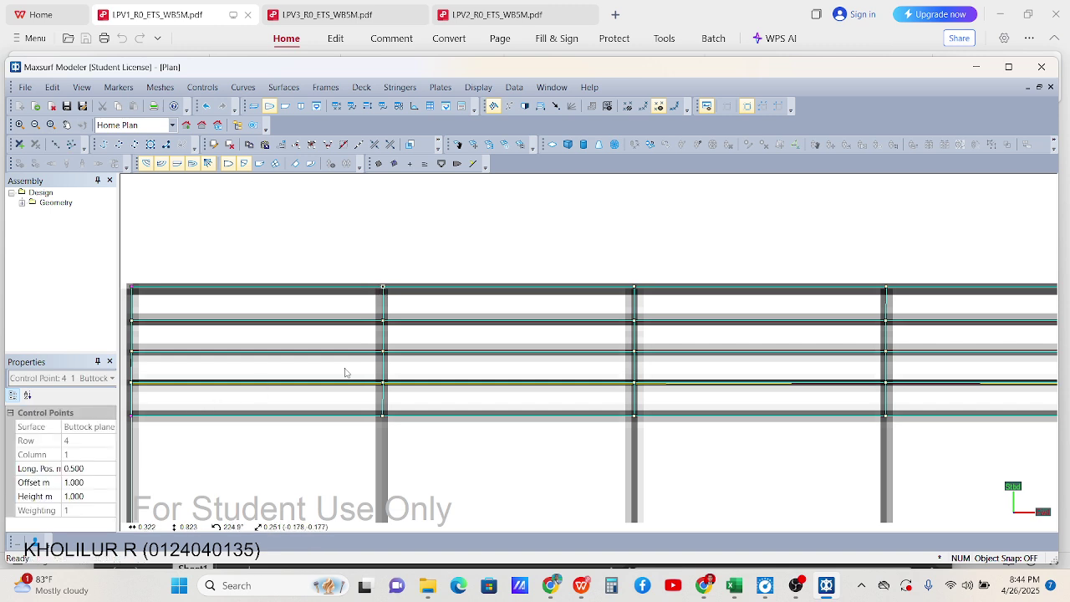
click(385, 384)
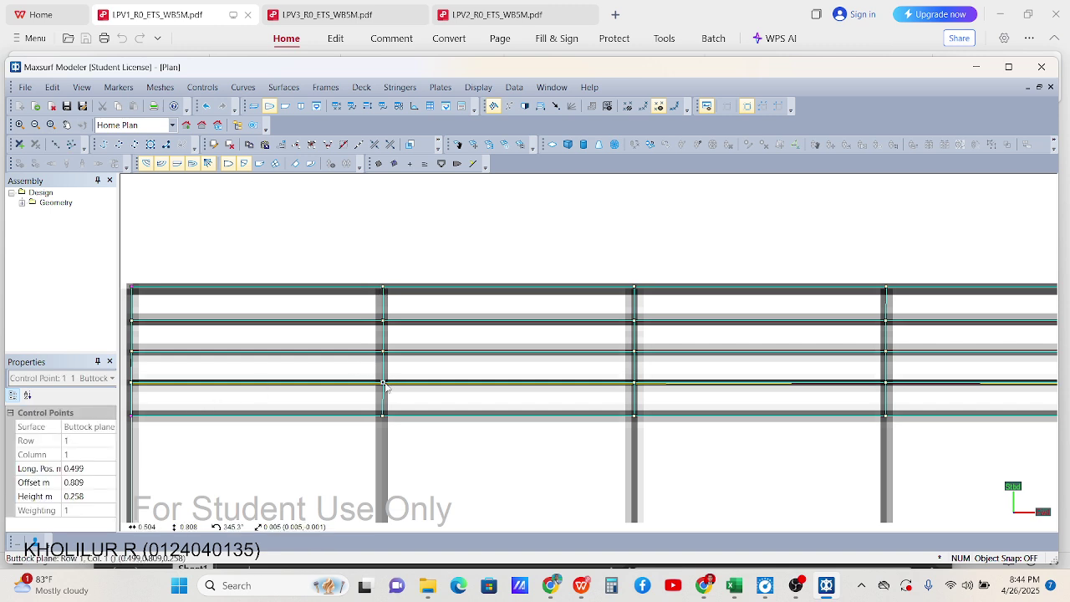
click(399, 267)
scroll(388, 349, up, 2)
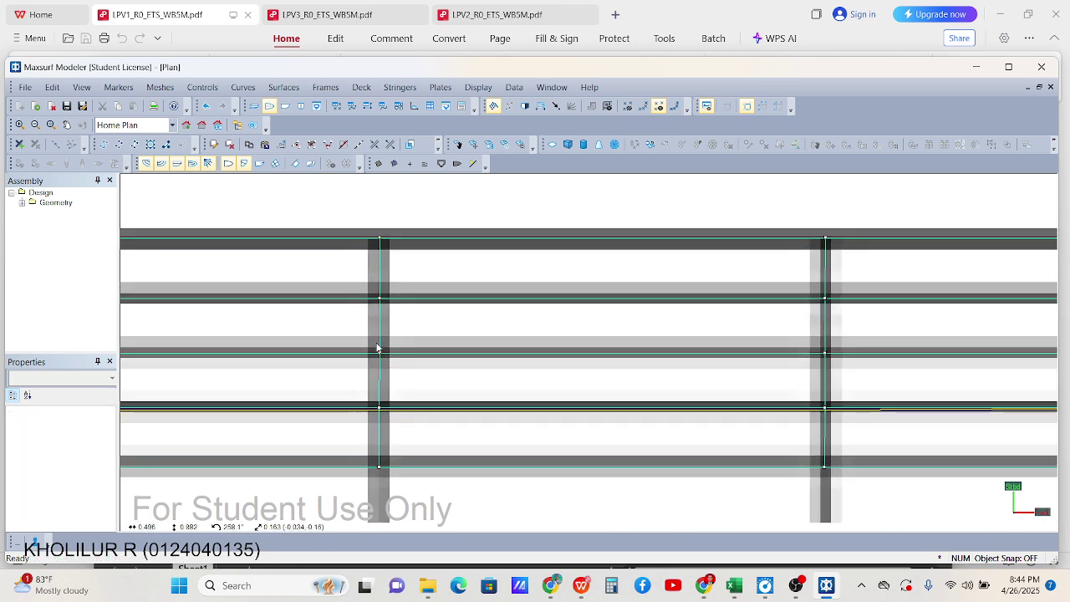
click(380, 354)
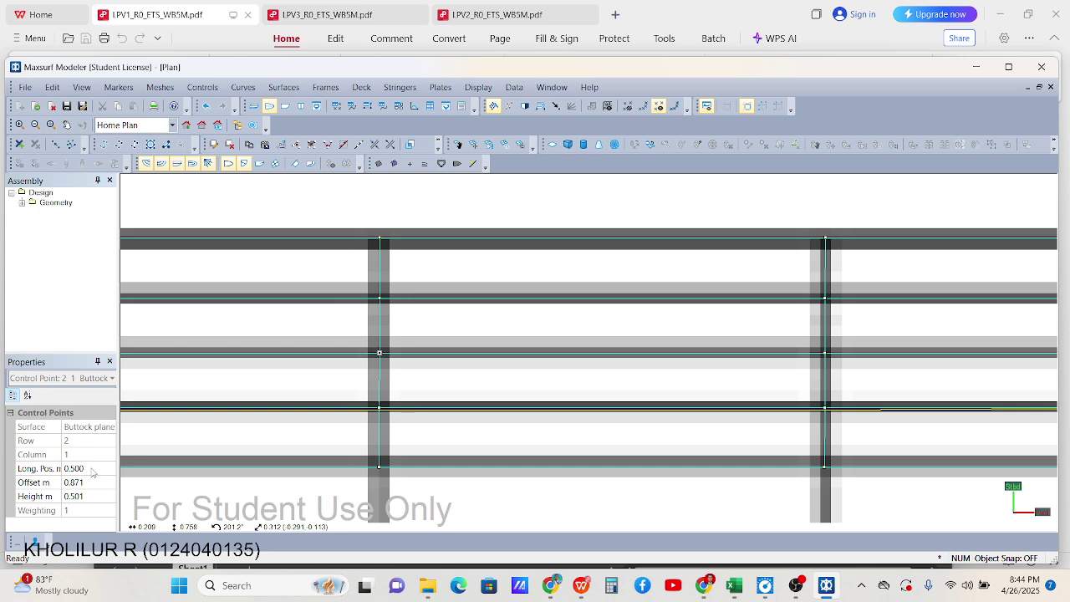
Change the row 1, column 1 point's Long. Pos. from 0.499 to 0.500
click(380, 410)
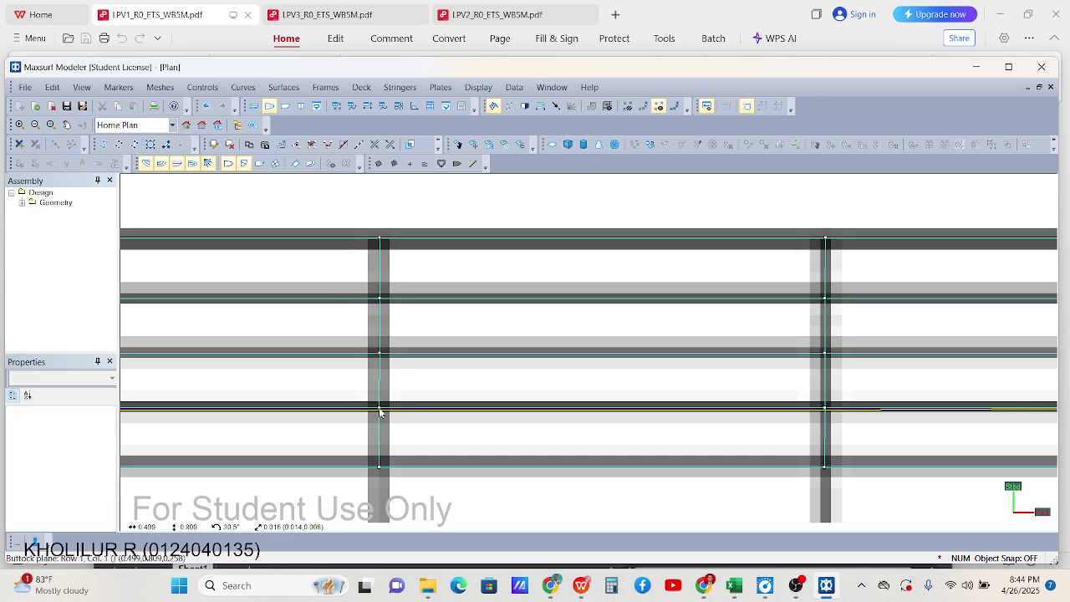
click(32, 469)
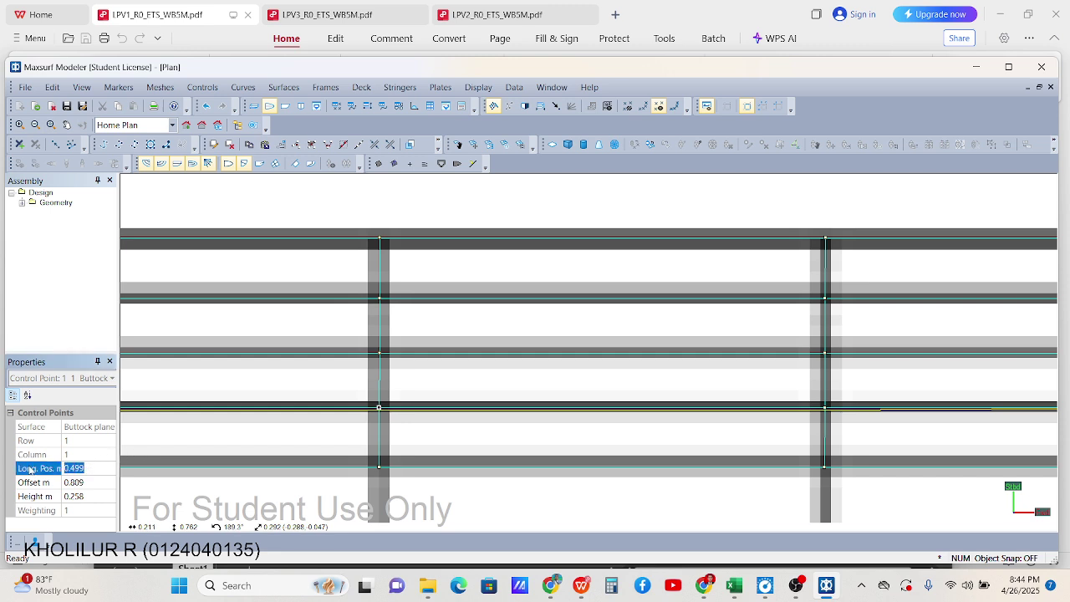
key(BackSpace)
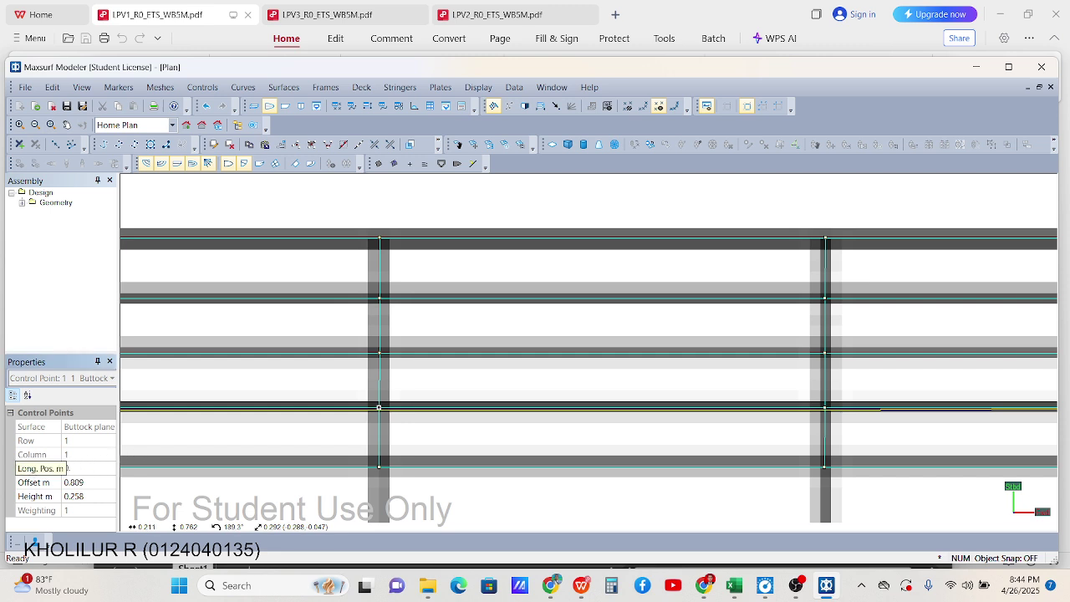
key(Return)
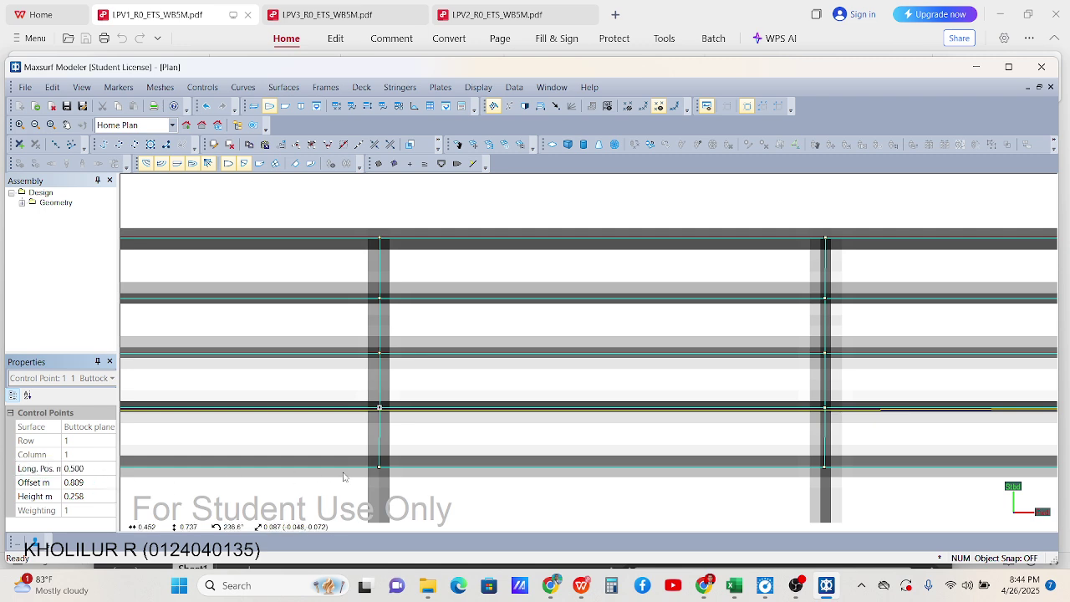
Set the row 0, column 1 point's longitudinal position to 0.5 m in its properties dialog
double_click(377, 473)
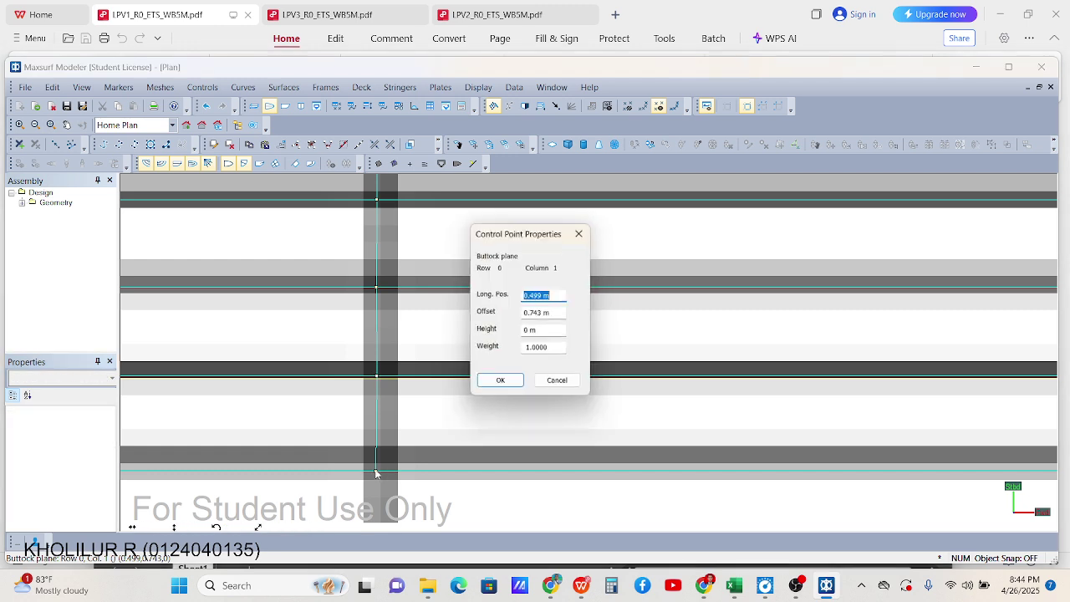
drag(558, 312, 475, 287)
text(0)
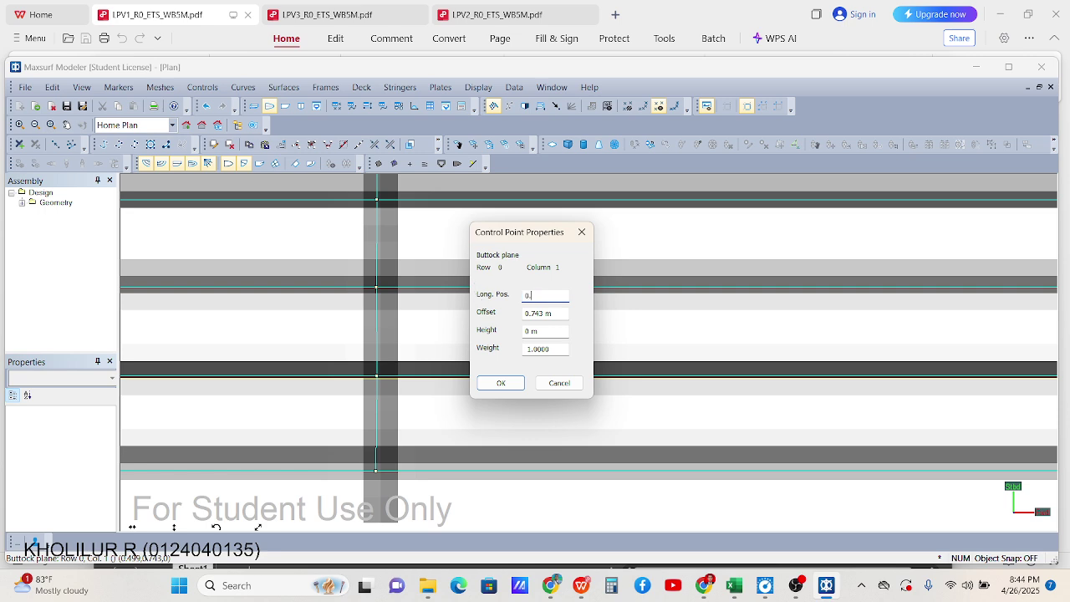
text(.5)
key(Return)
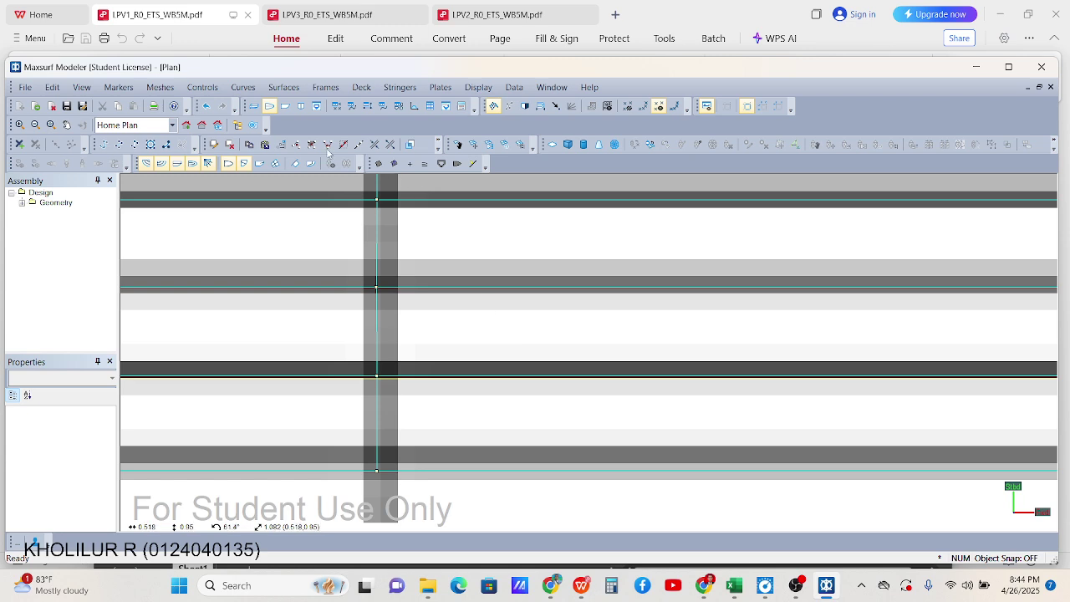
click(286, 106)
Set the height of the control-point row on the 0.25 M waterline to 0.250 m
scroll(332, 369, up, 6)
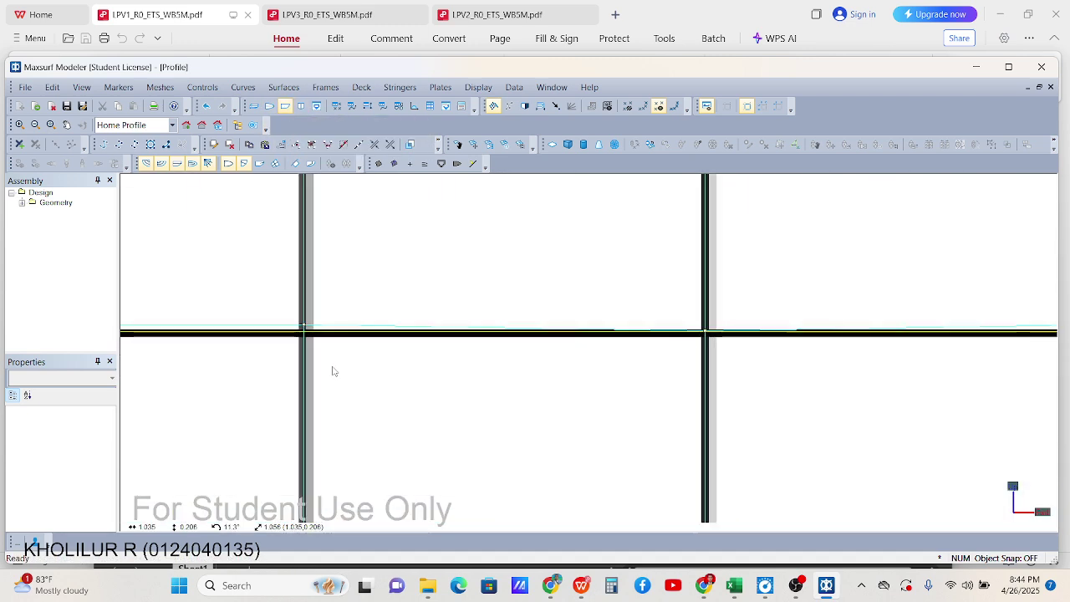
scroll(330, 368, down, 3)
scroll(527, 396, up, 4)
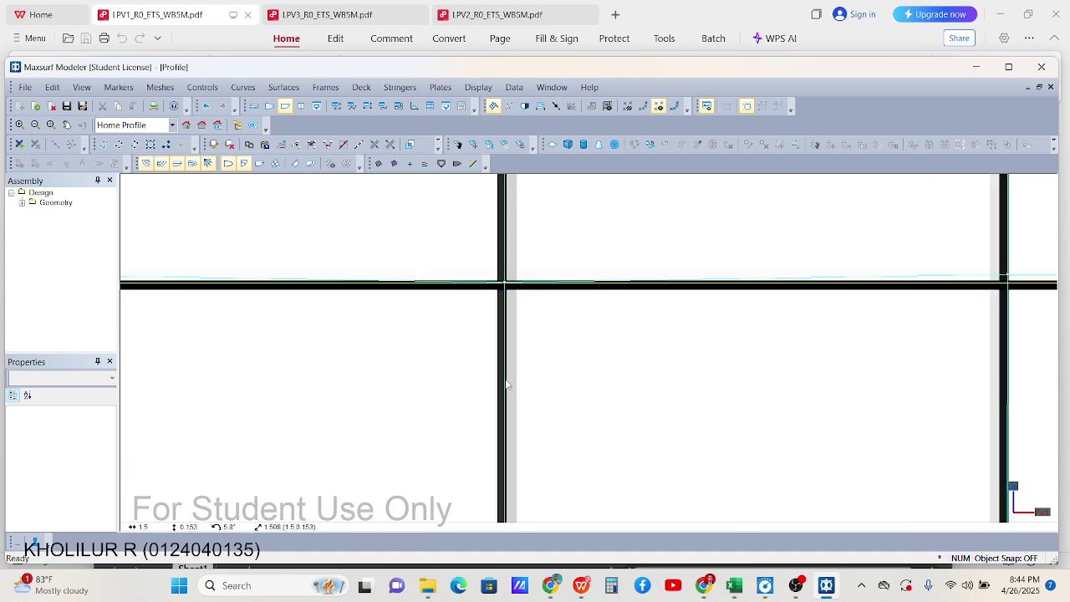
scroll(508, 384, down, 3)
scroll(508, 341, down, 3)
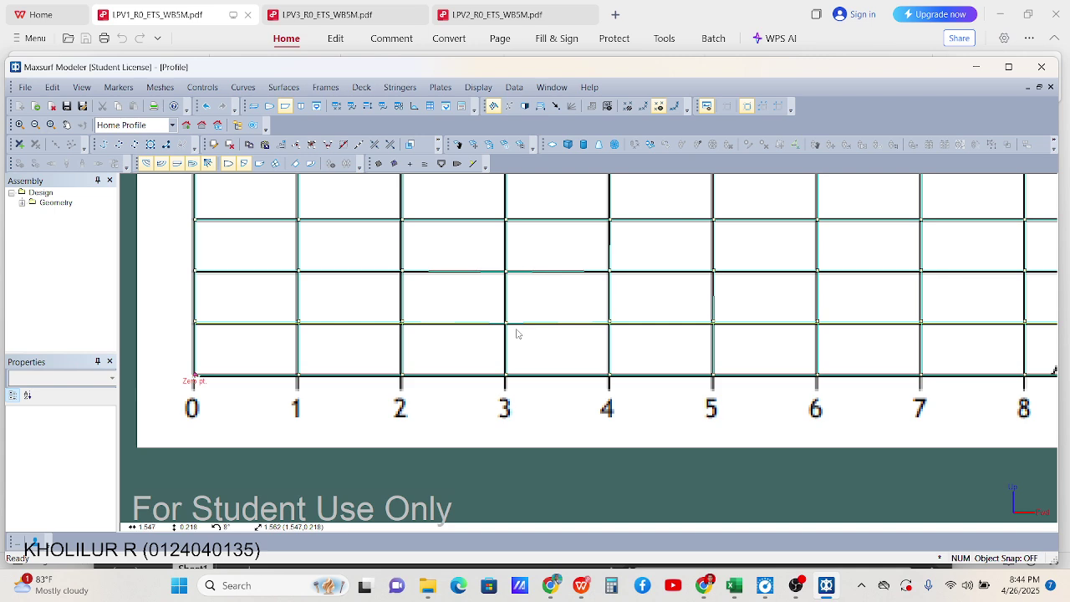
scroll(426, 328, down, 3)
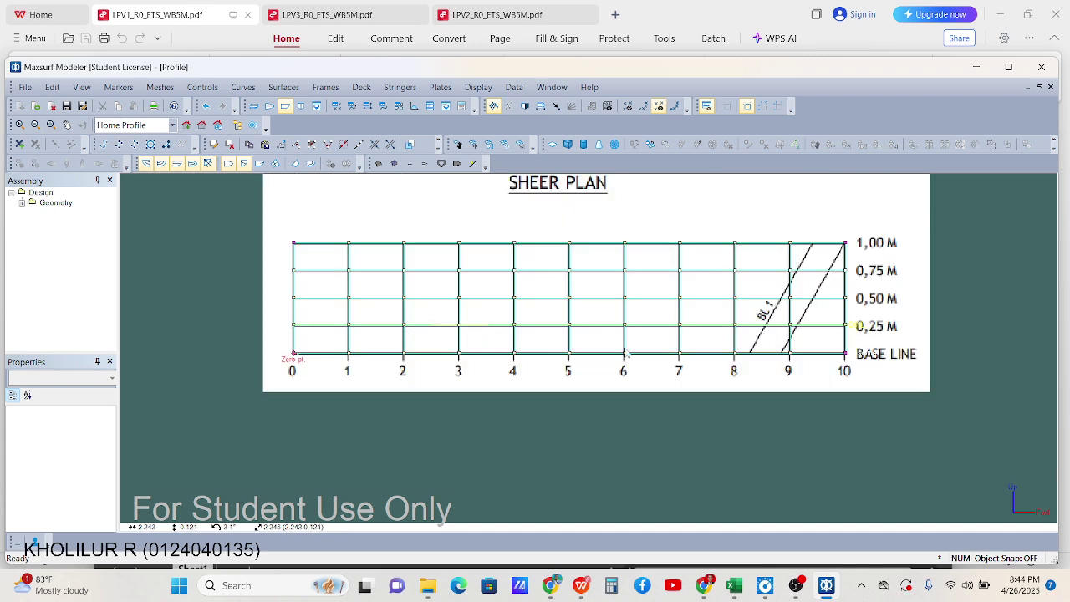
drag(821, 312, 234, 336)
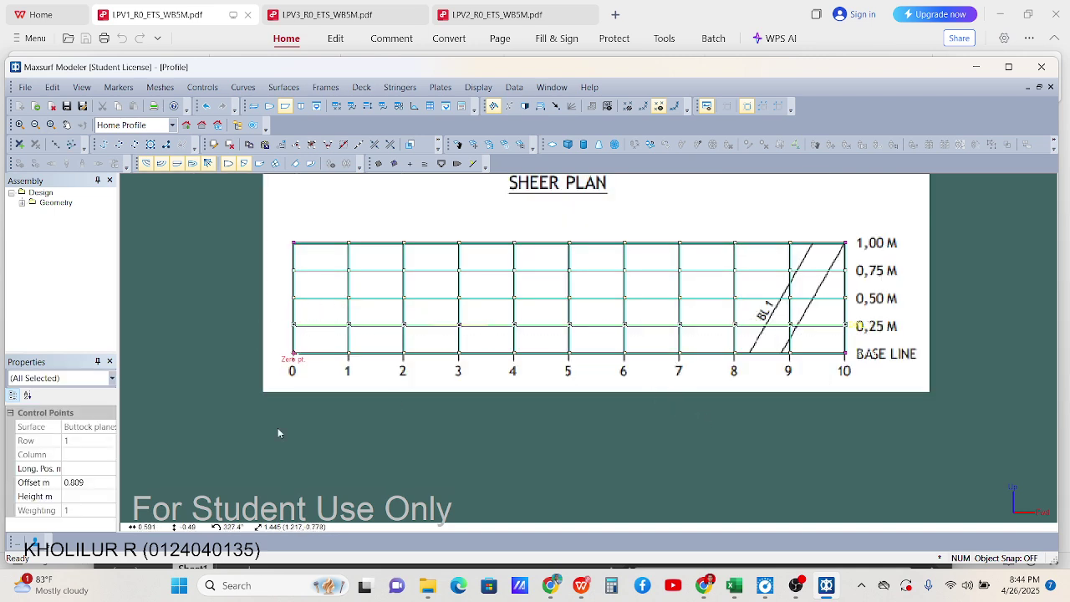
click(91, 482)
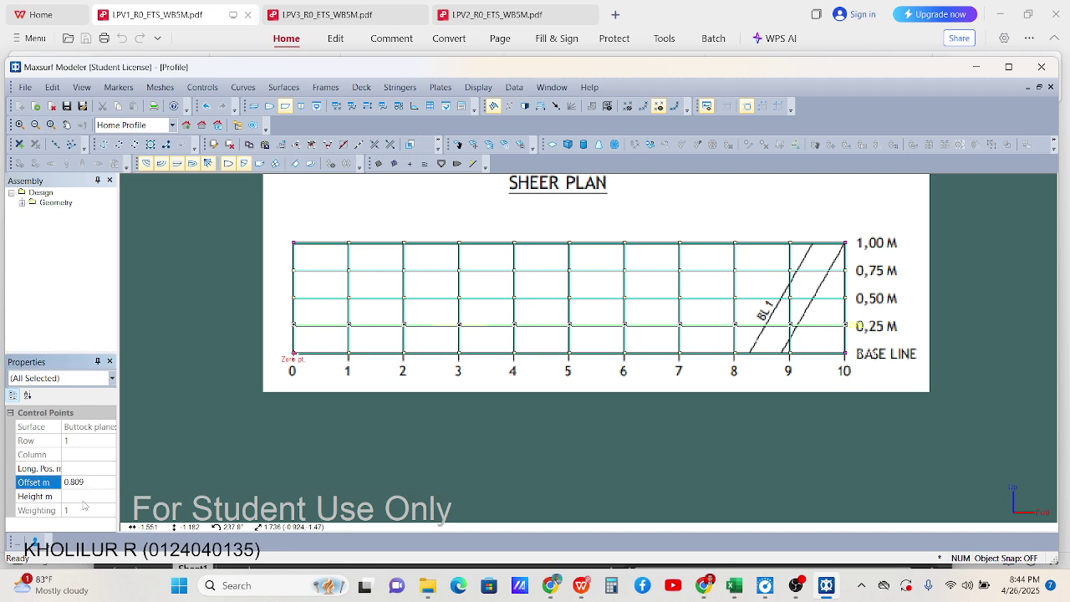
click(84, 498)
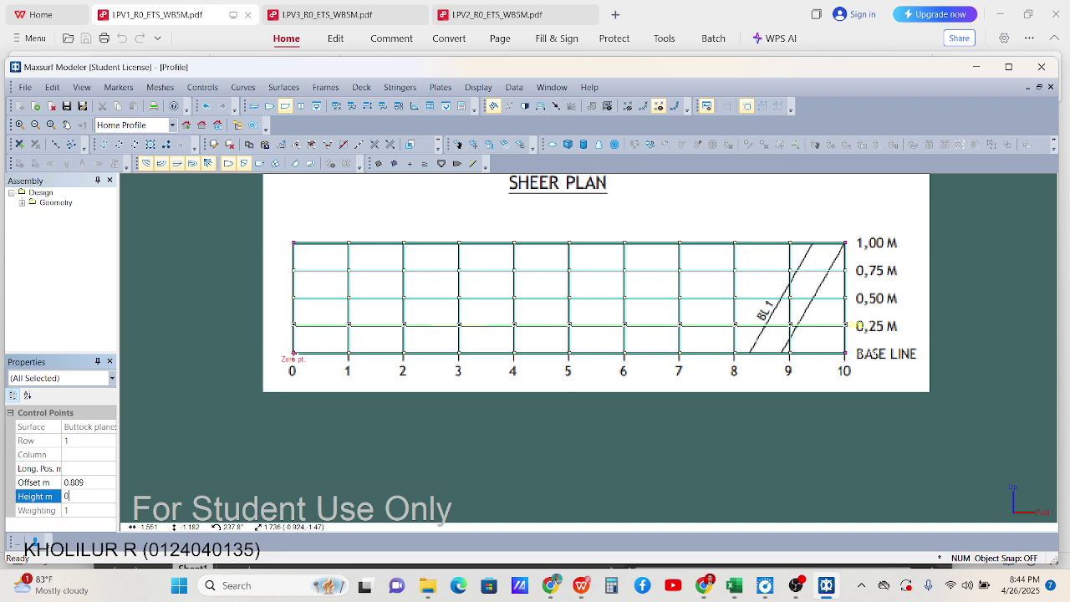
key(Return)
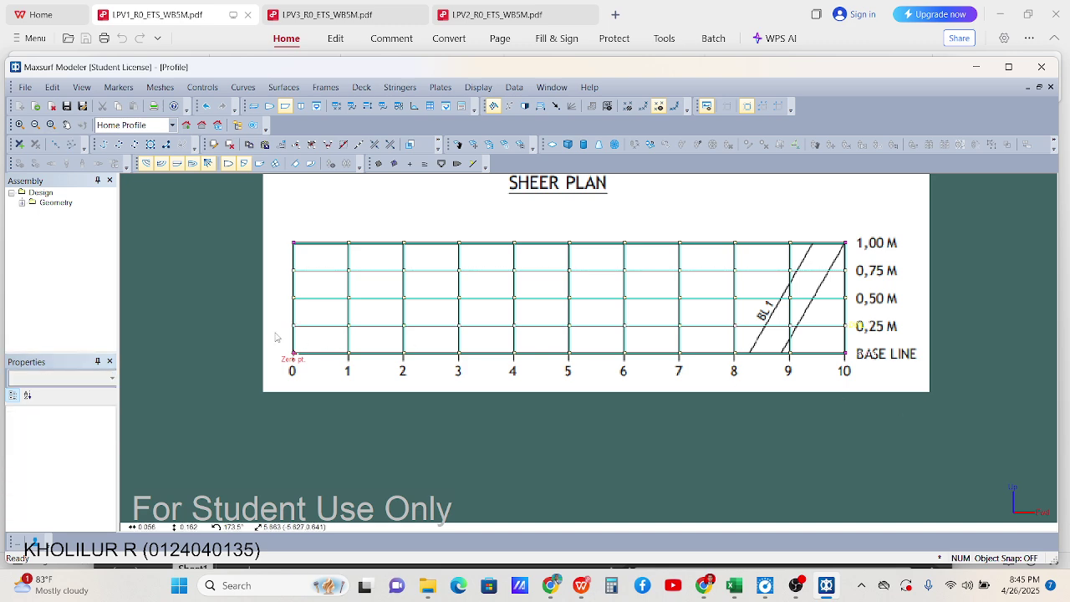
Set the next two control-point rows to heights of 0.50 m and 0.750 m
drag(229, 287, 874, 318)
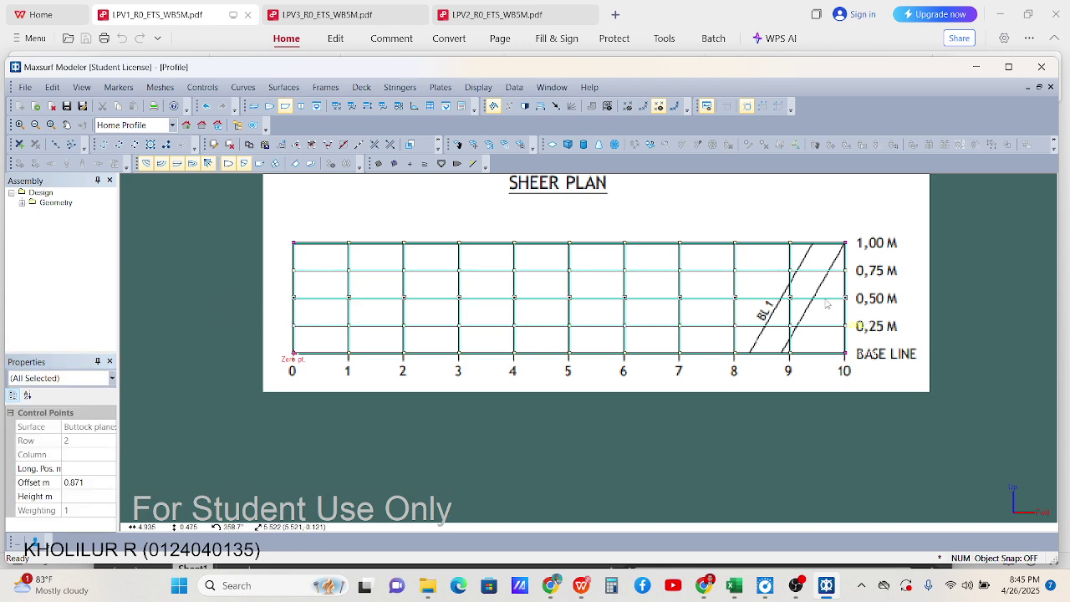
click(98, 483)
click(90, 509)
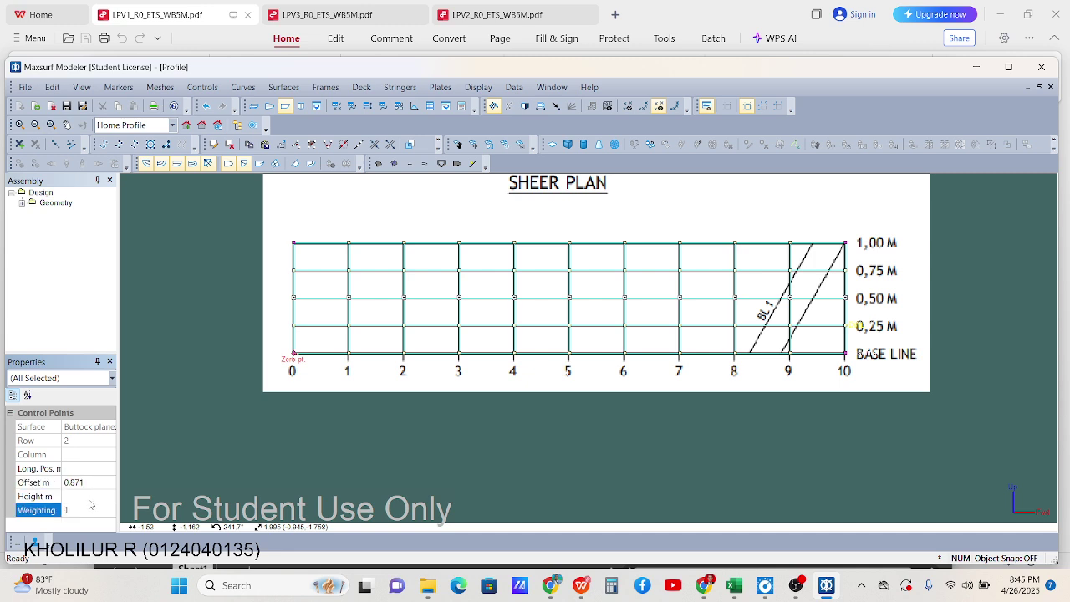
click(88, 494)
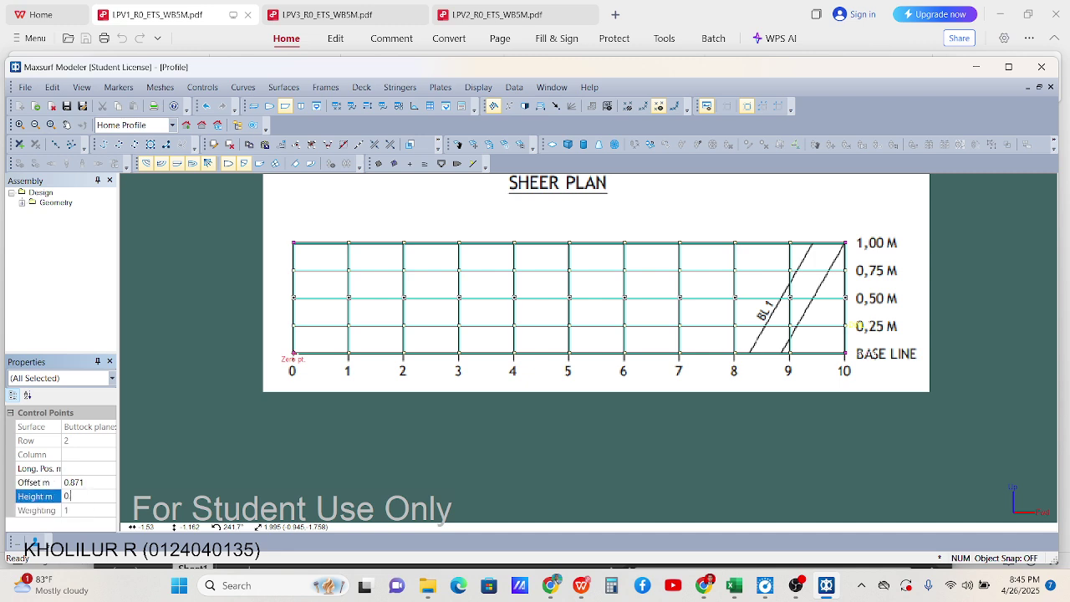
key(Return)
drag(235, 270, 853, 281)
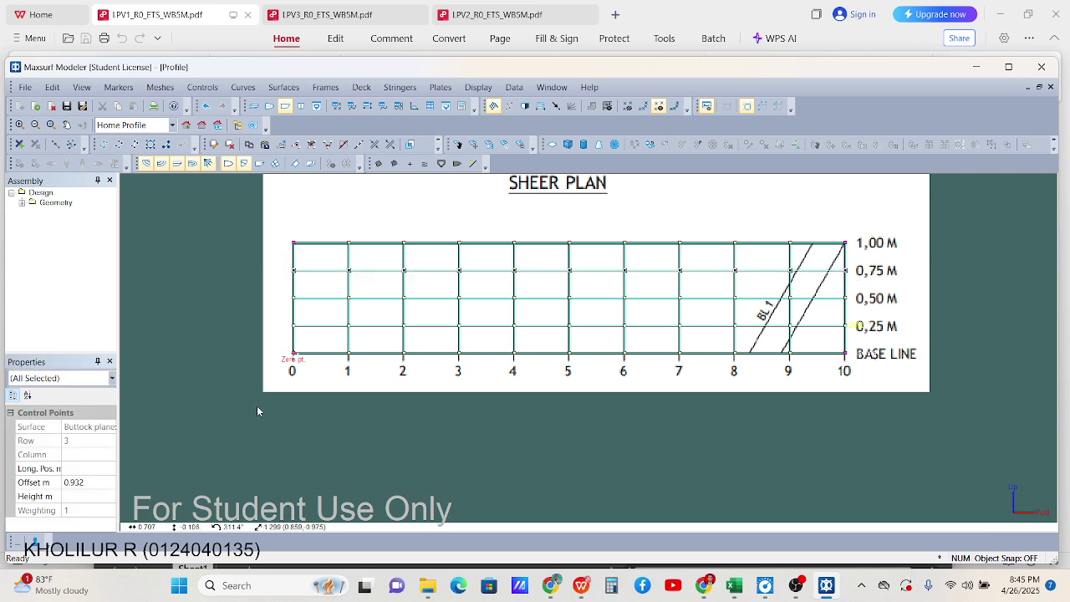
click(91, 496)
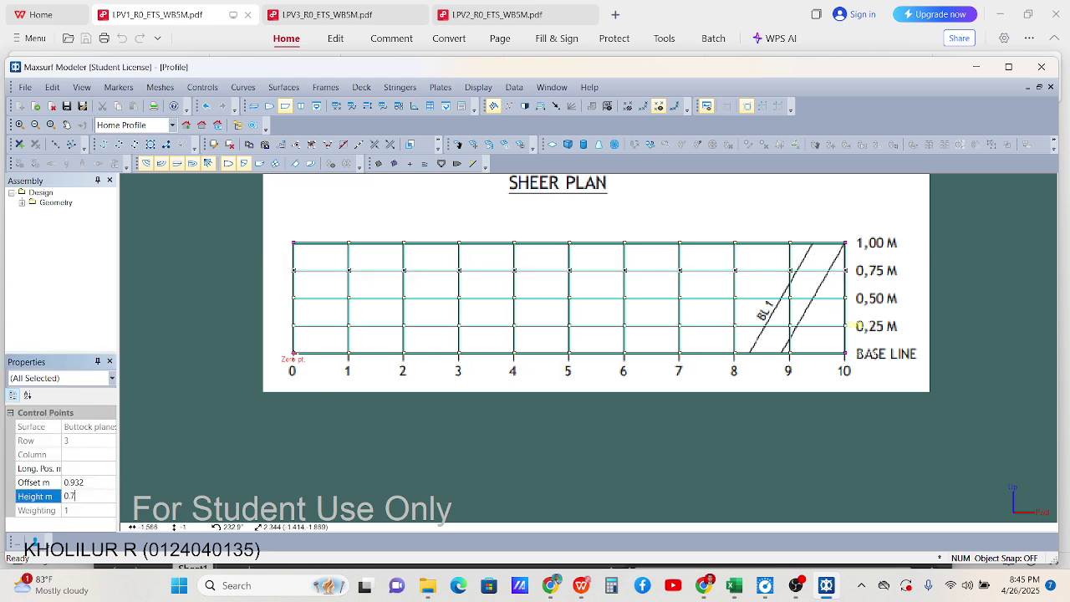
key(Return)
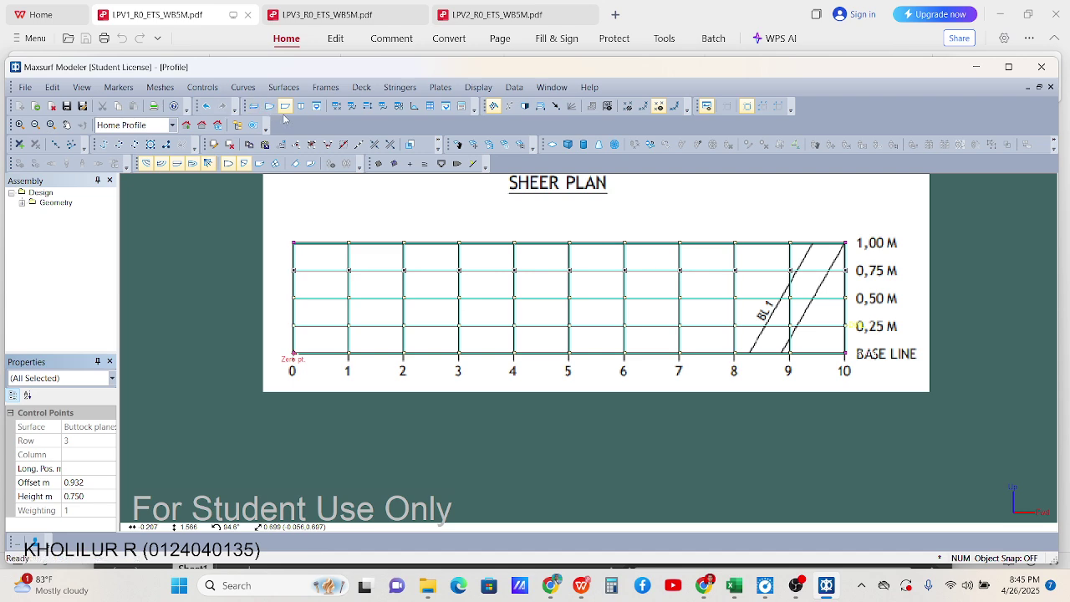
click(269, 106)
Select control-point column 0 and confirm its longitudinal position at 0.000 m
scroll(427, 318, down, 3)
scroll(420, 297, up, 1)
scroll(430, 309, down, 2)
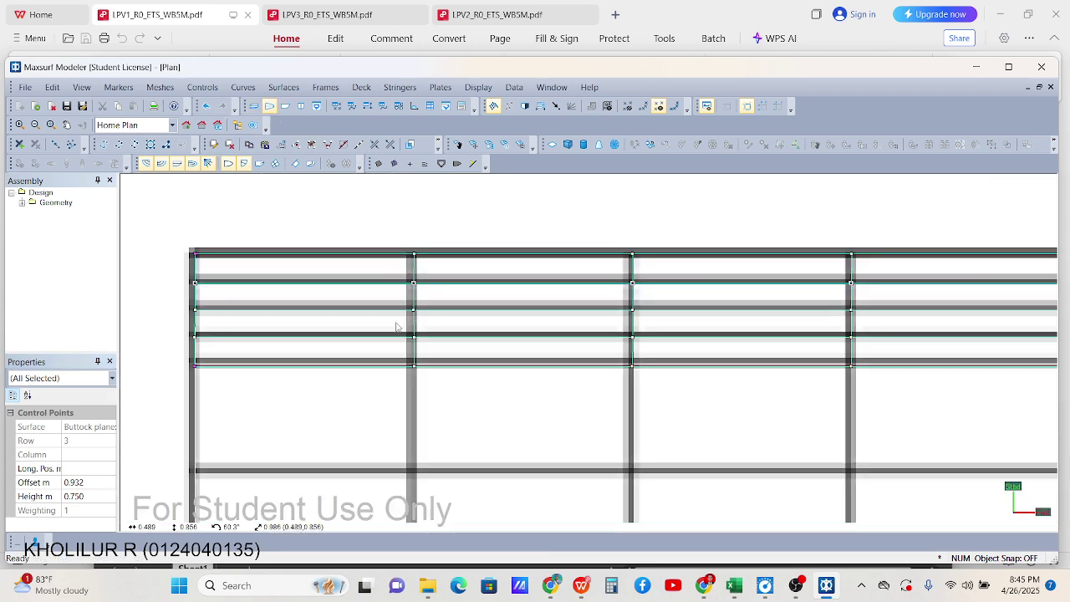
scroll(237, 301, down, 2)
click(184, 302)
drag(198, 266, 228, 357)
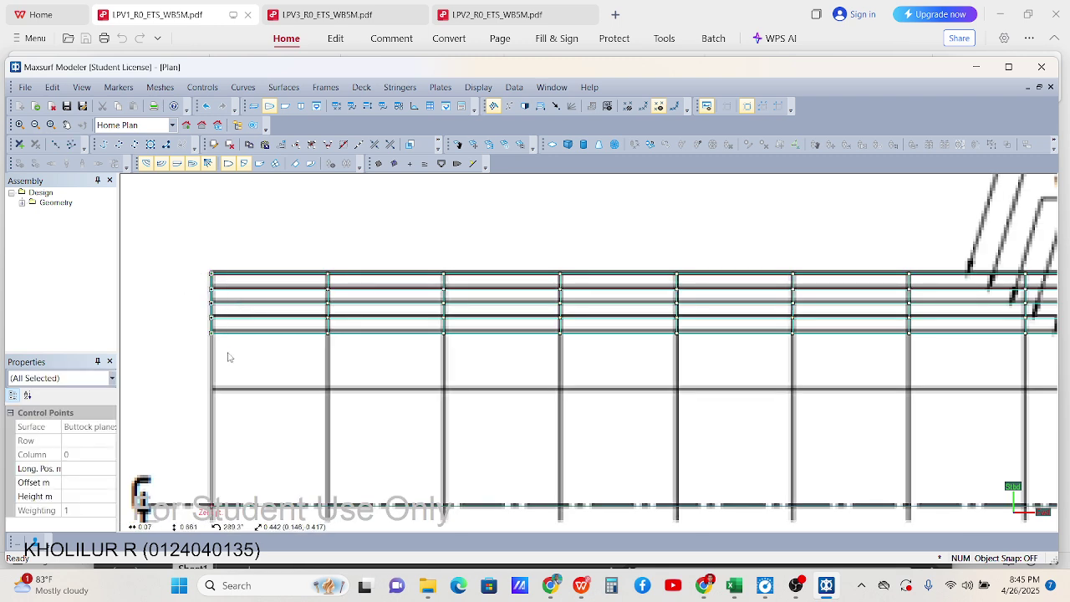
click(84, 468)
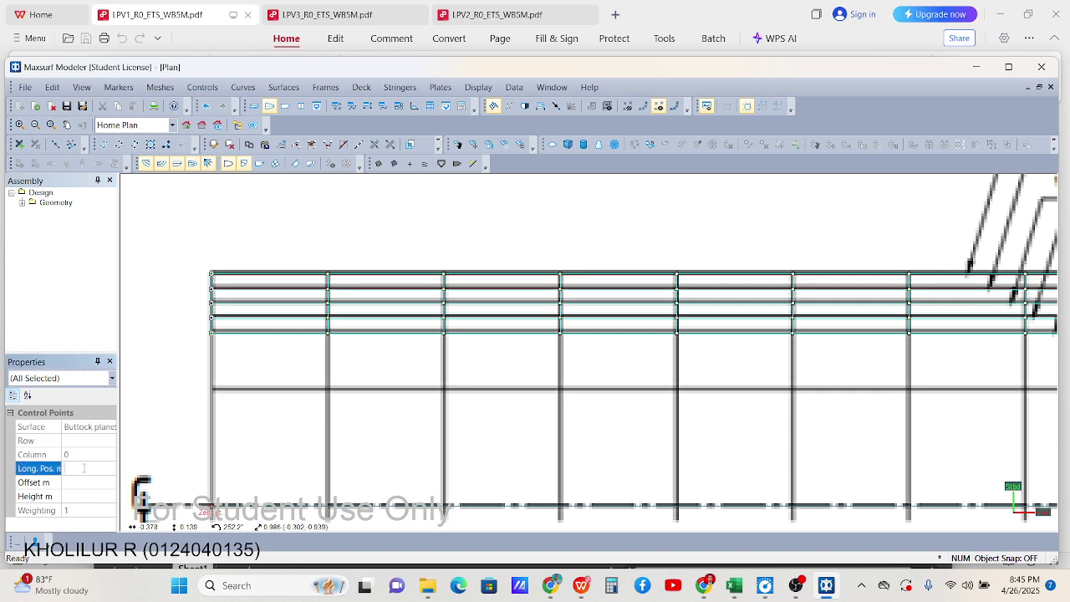
key(Return)
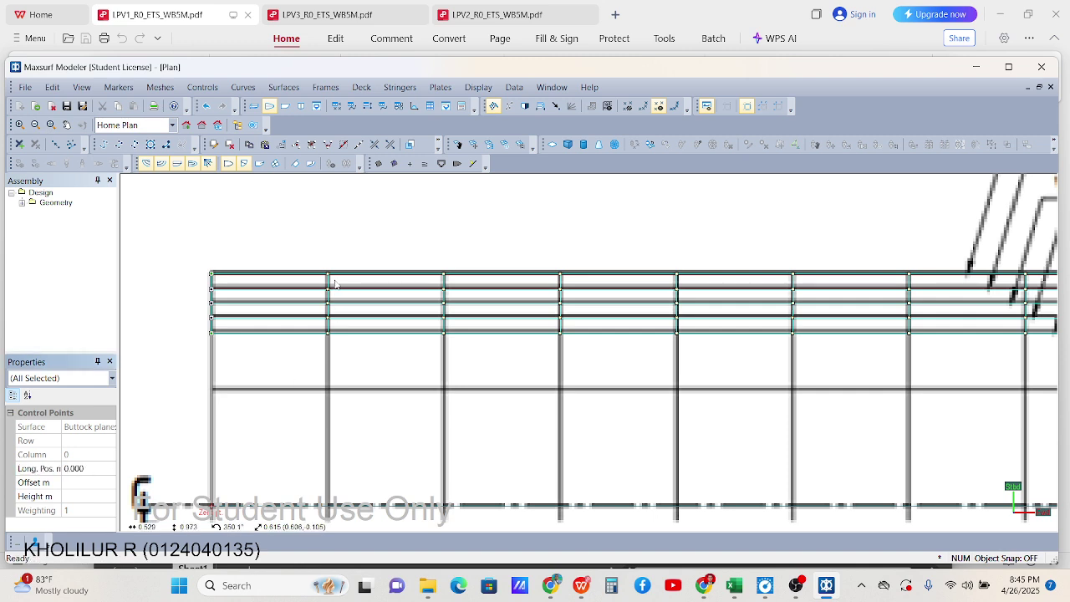
Reselect columns 1 to 3, editing column 2 and placing column 3 at 1.500 m
drag(337, 253, 325, 358)
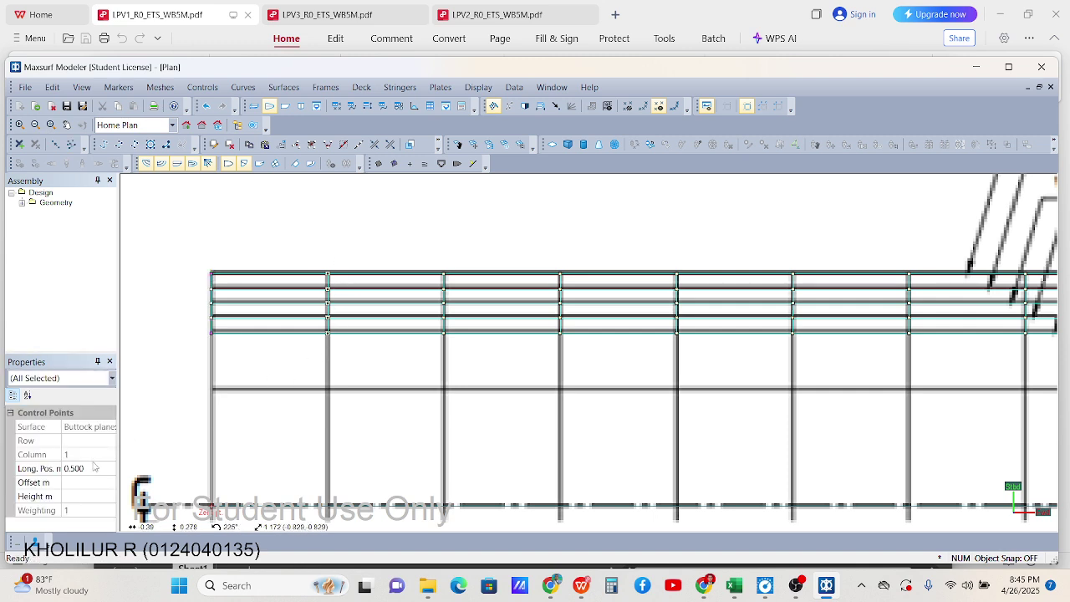
click(445, 235)
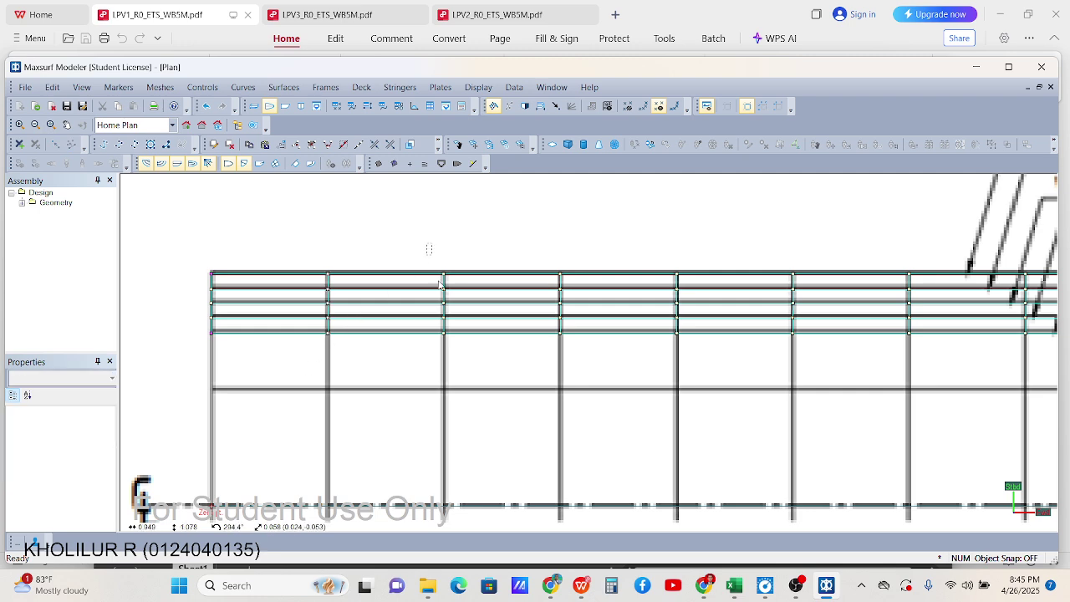
drag(443, 255, 449, 356)
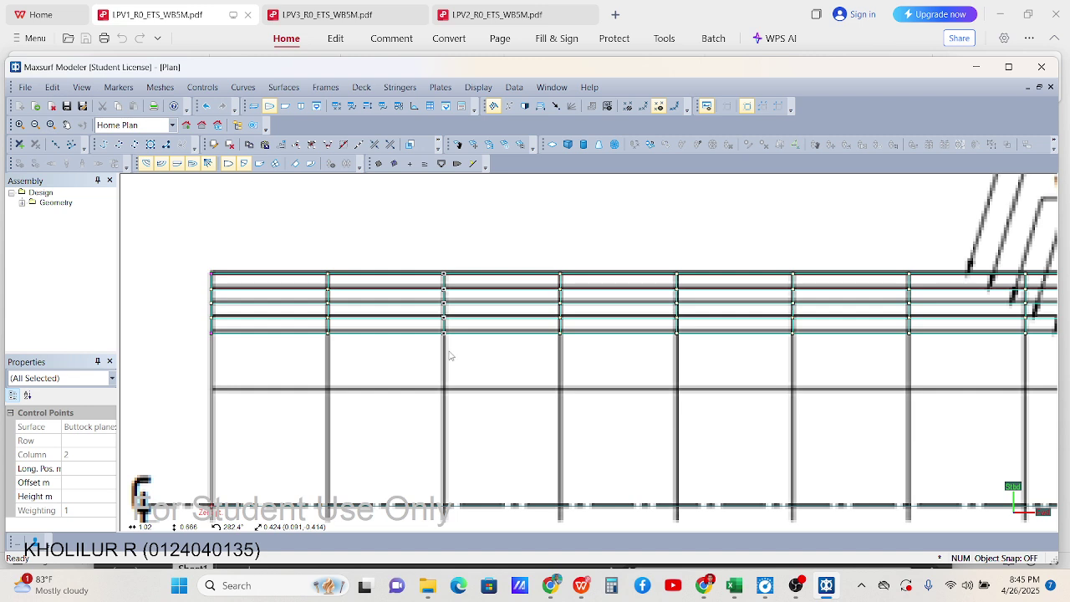
click(456, 281)
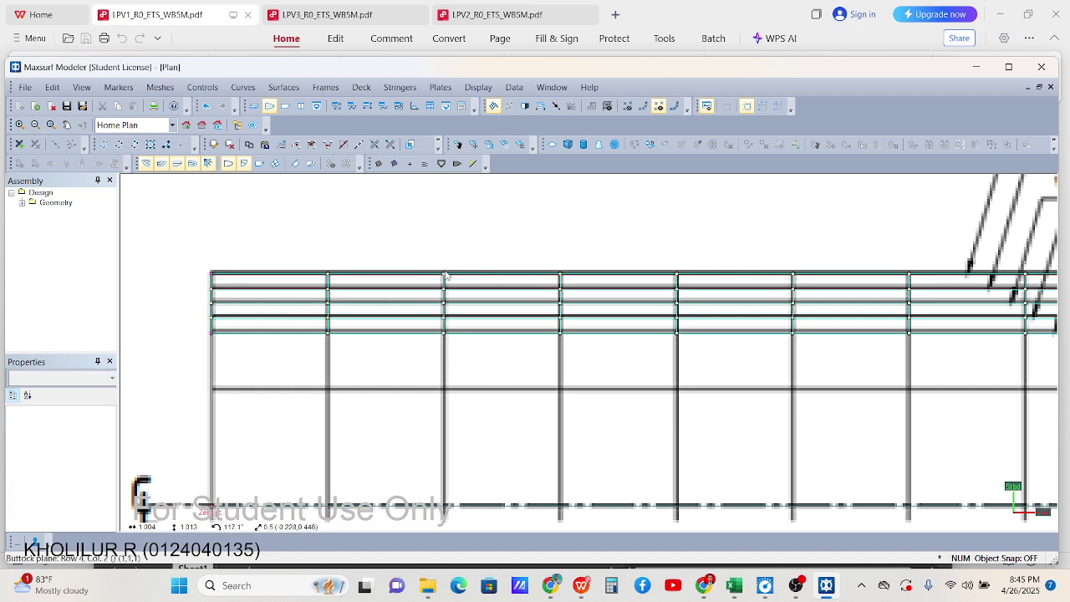
drag(433, 261, 448, 358)
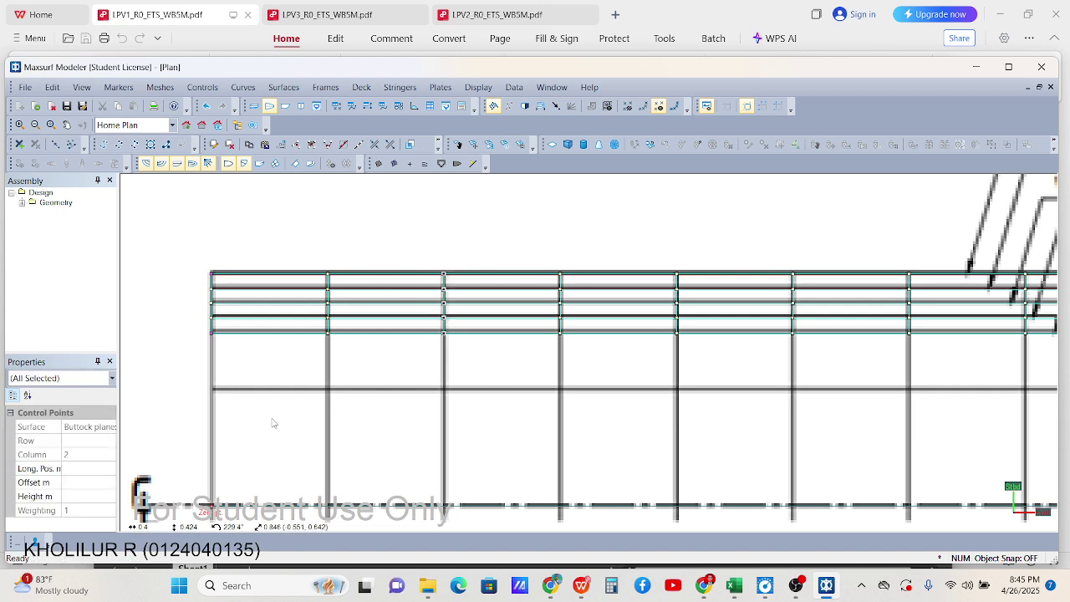
click(83, 496)
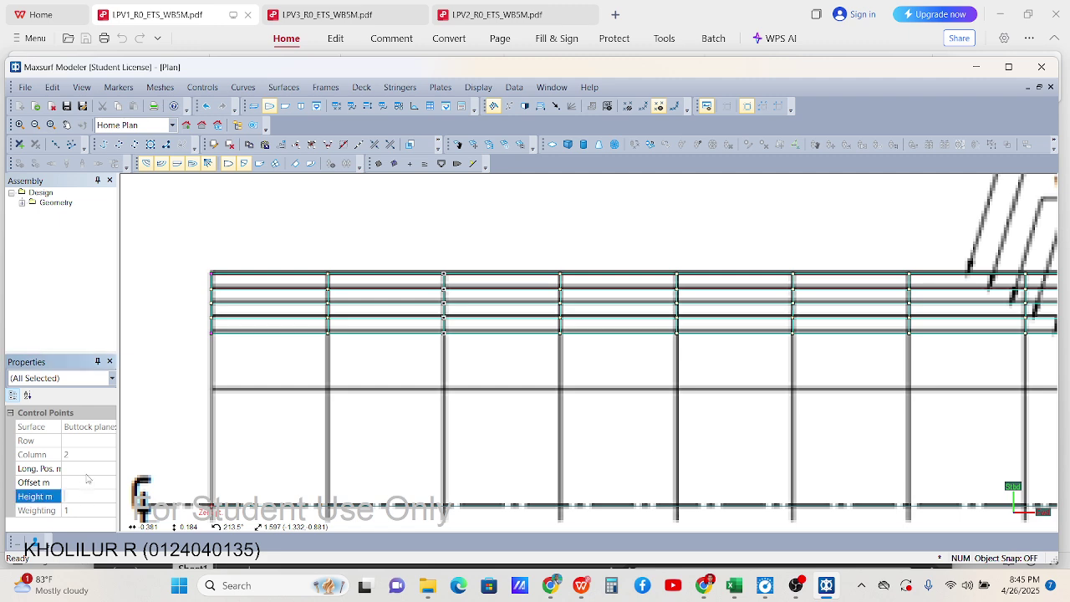
click(90, 470)
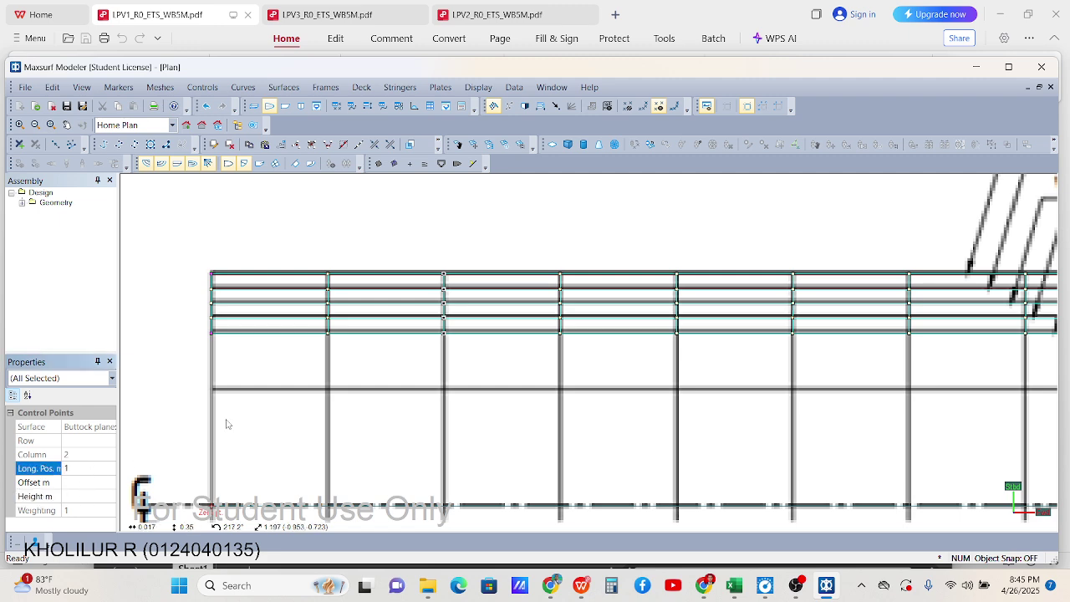
drag(552, 263, 577, 368)
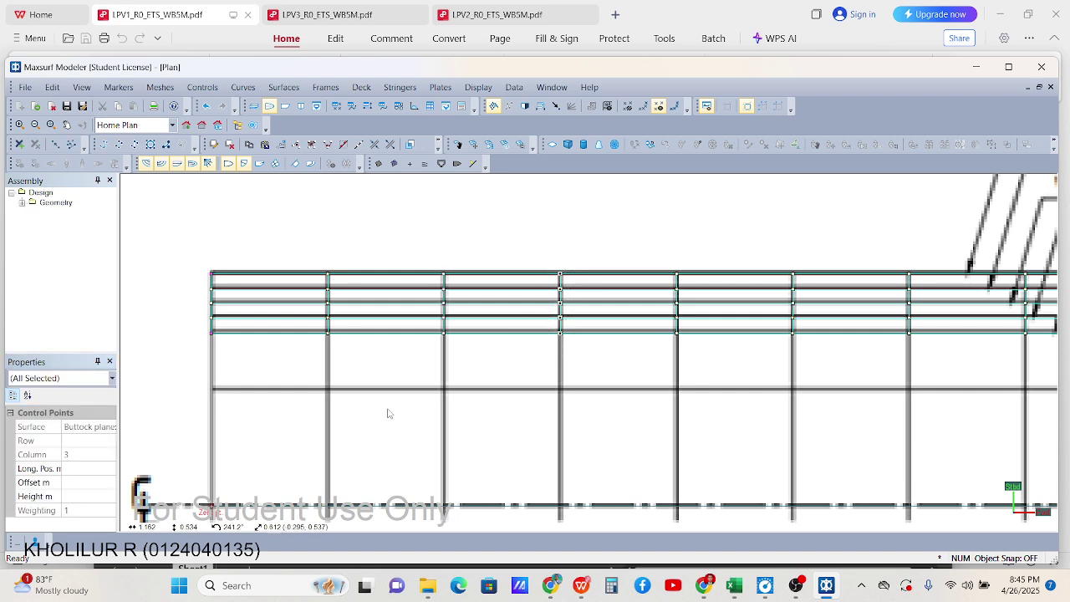
click(91, 468)
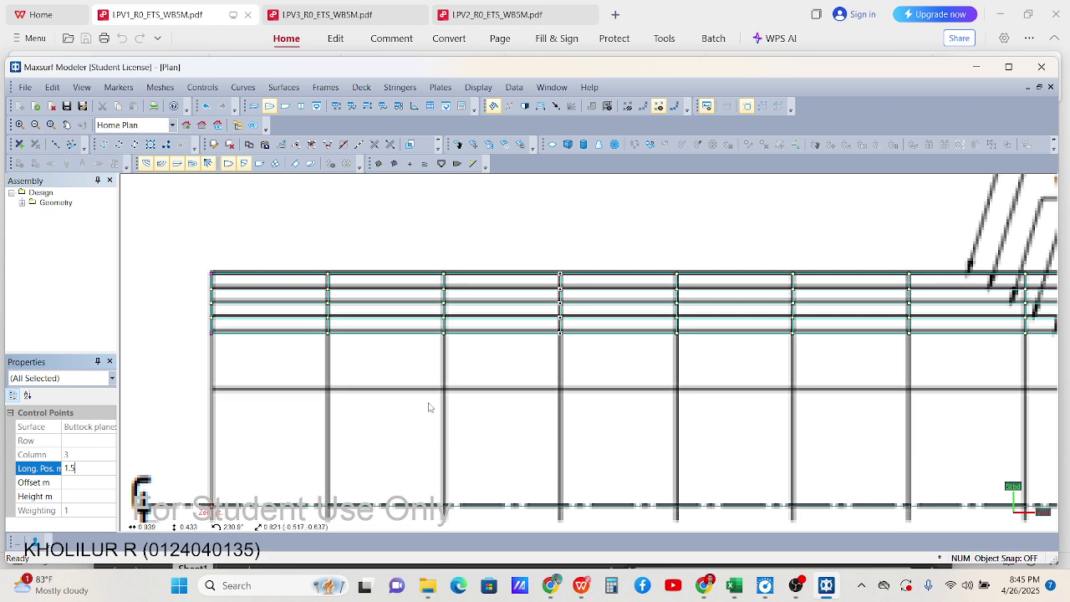
key(Return)
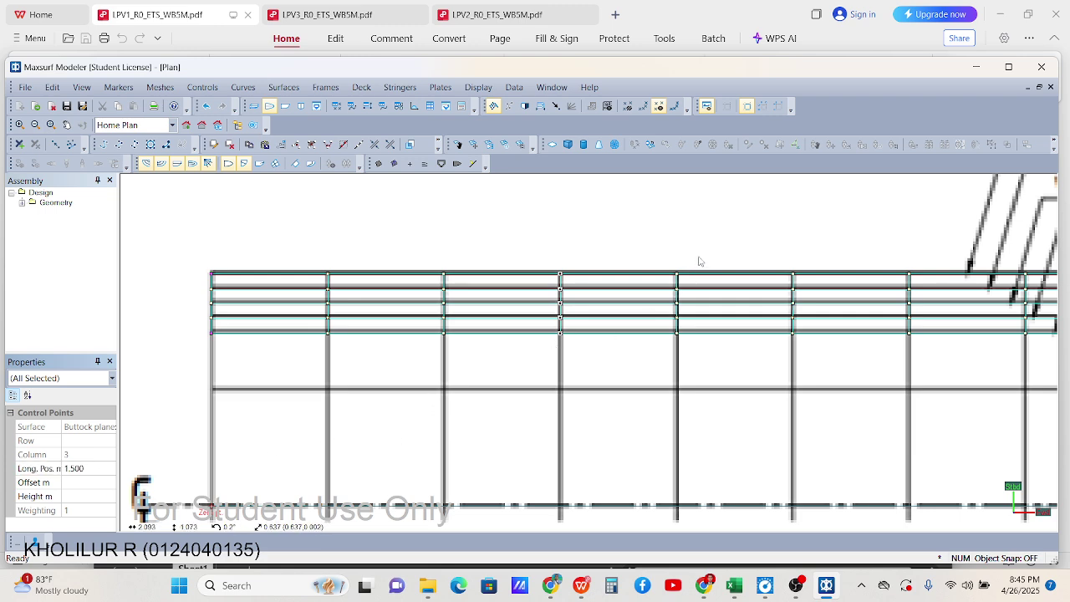
Place control-point columns 4 and 5 at 2.0 m and 2.5 m longitudinally
click(699, 261)
click(686, 353)
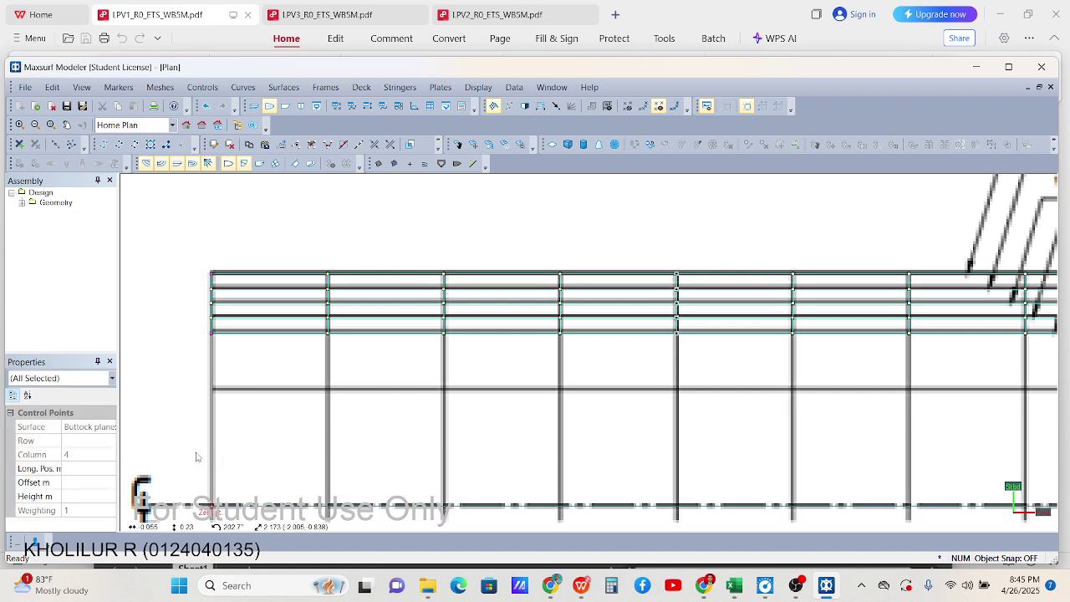
click(92, 469)
text(2)
key(Return)
drag(780, 264, 811, 357)
click(76, 469)
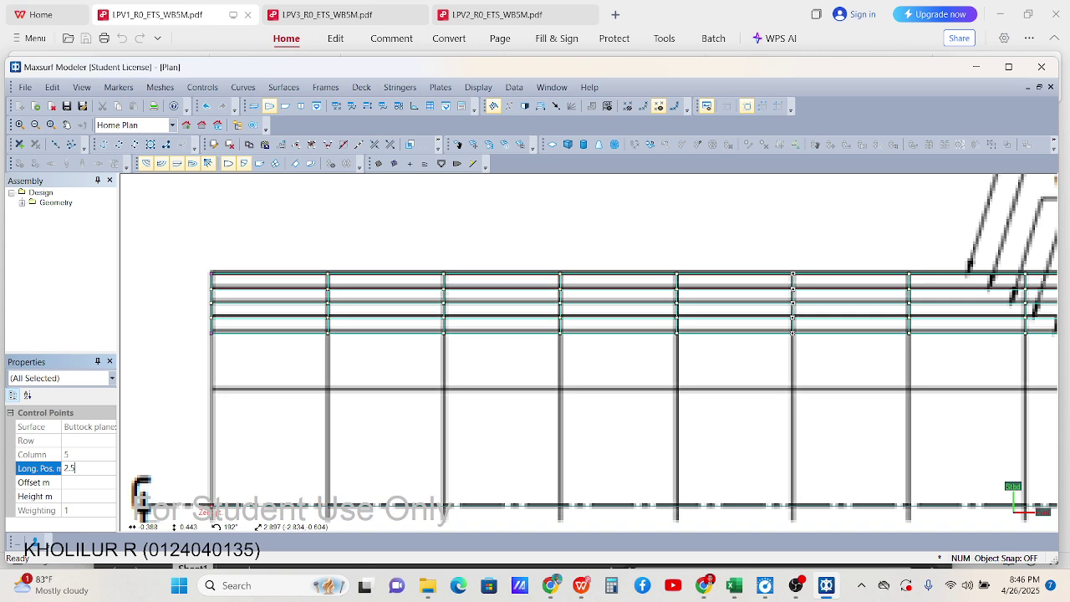
text(2.5)
key(Return)
Set column 6 to 3.0 m longitudinally and confirm column 7's position
scroll(288, 296, down, 3)
scroll(703, 286, up, 4)
drag(681, 268, 704, 382)
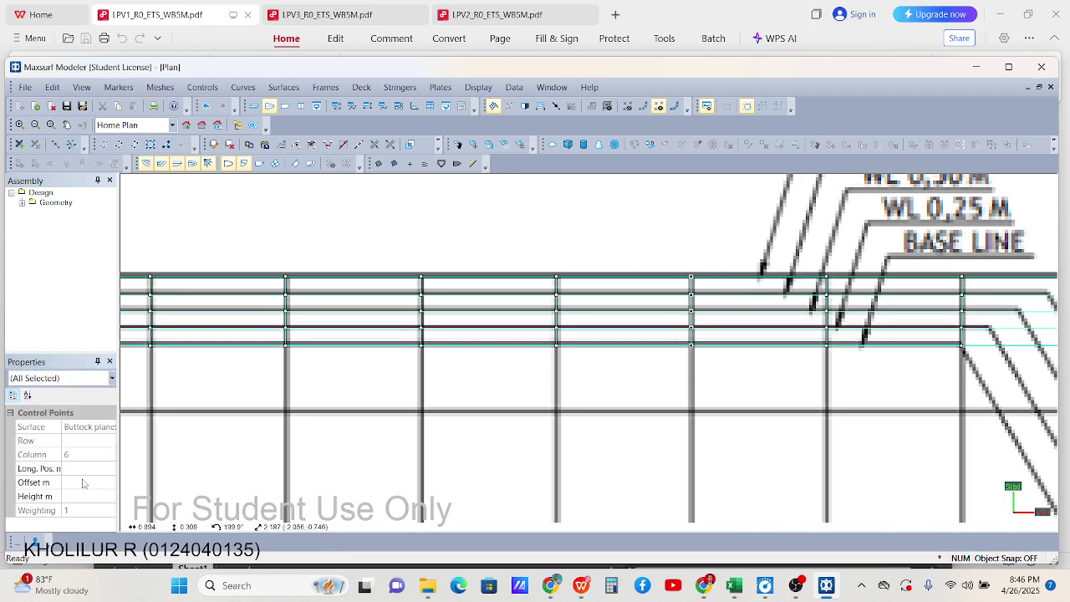
click(82, 483)
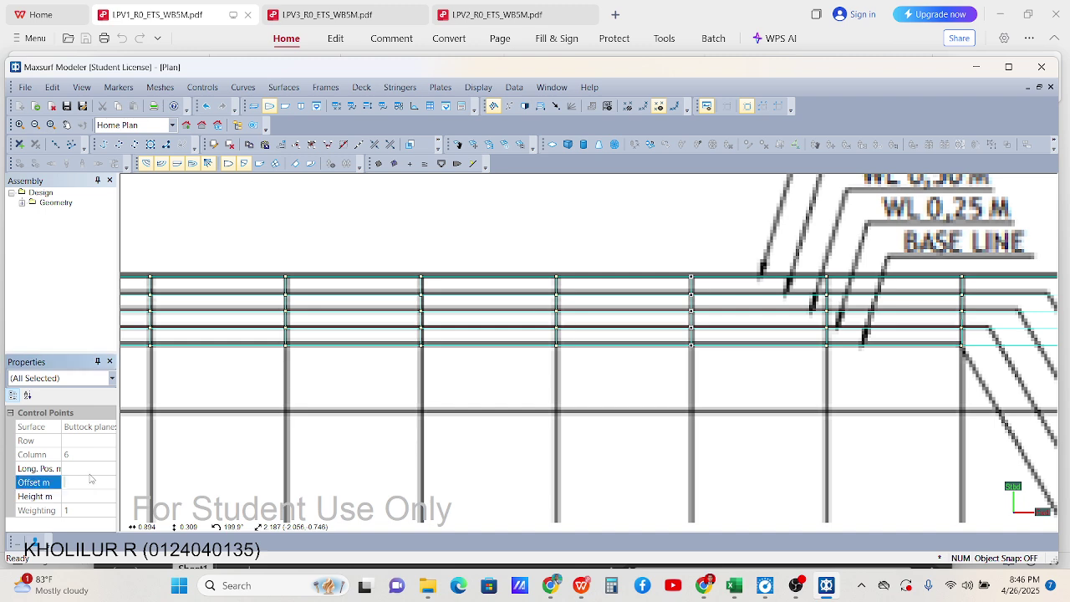
click(95, 469)
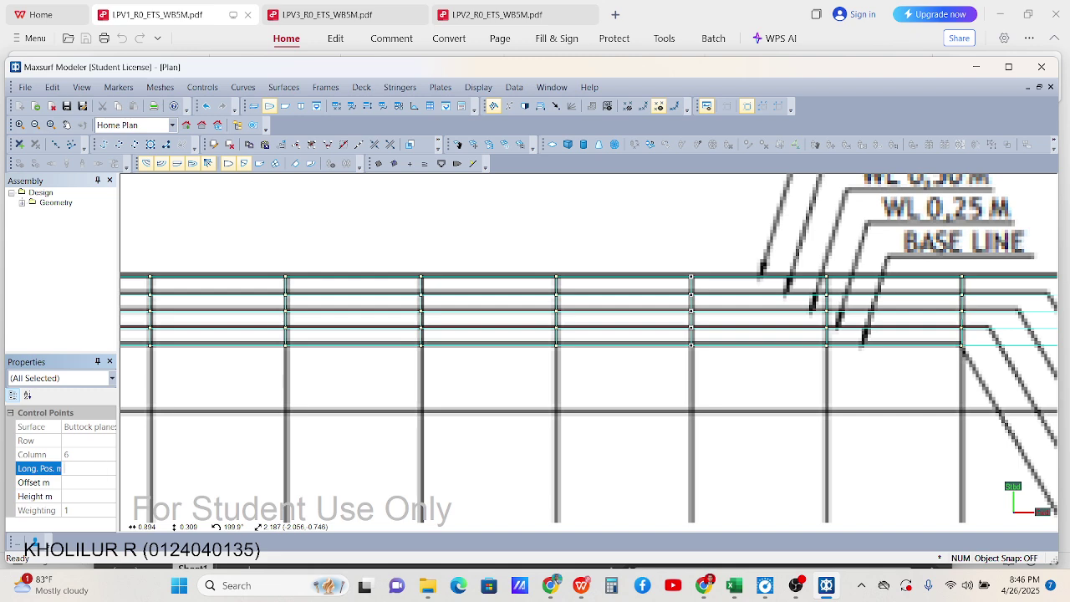
text(3)
key(Return)
scroll(633, 288, down, 2)
scroll(633, 288, up, 3)
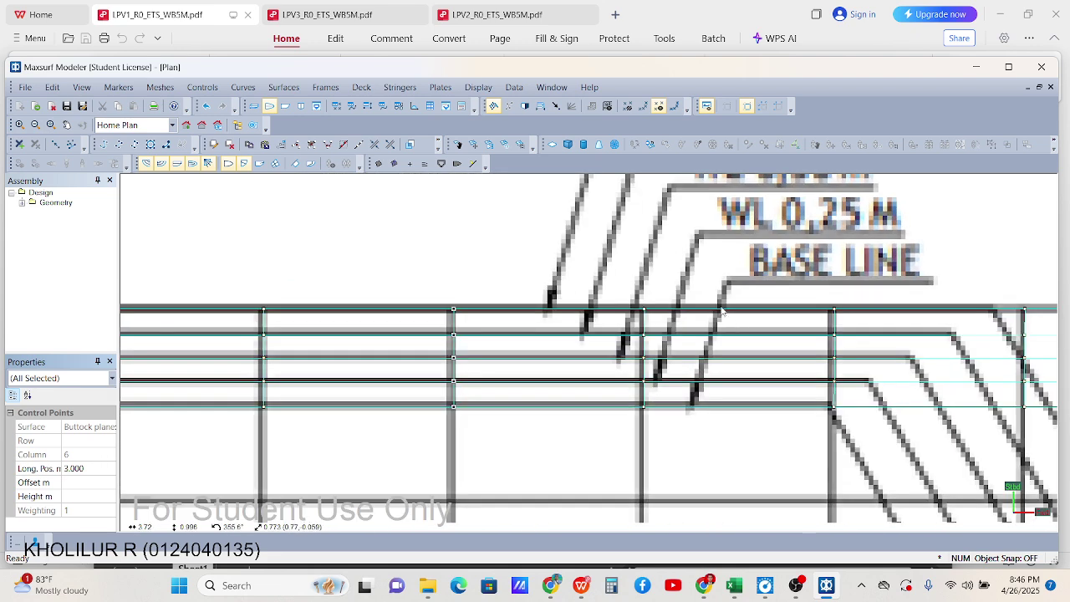
drag(633, 288, 655, 440)
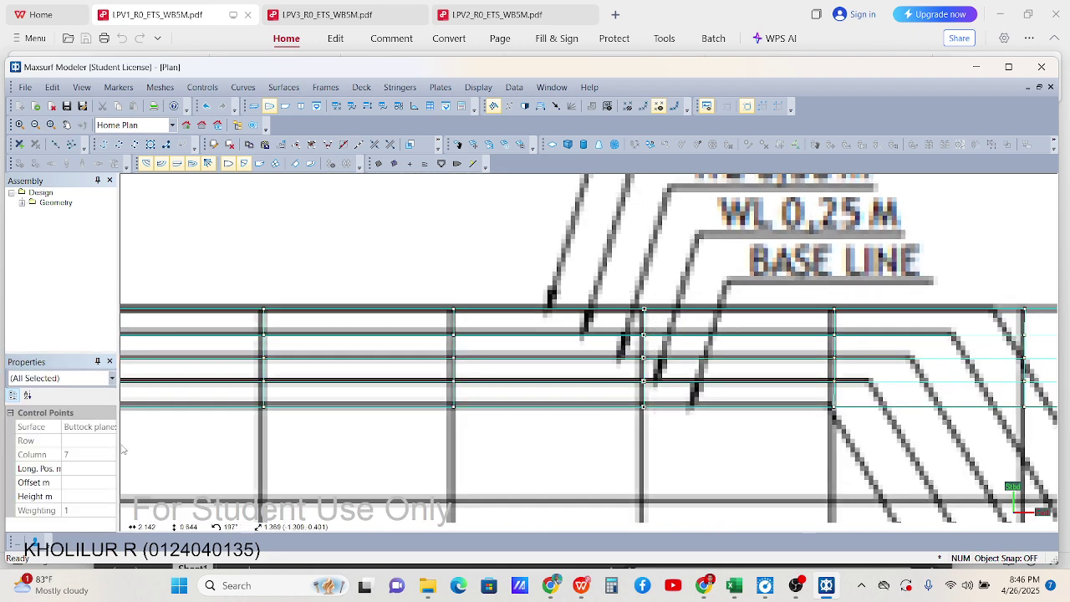
click(91, 469)
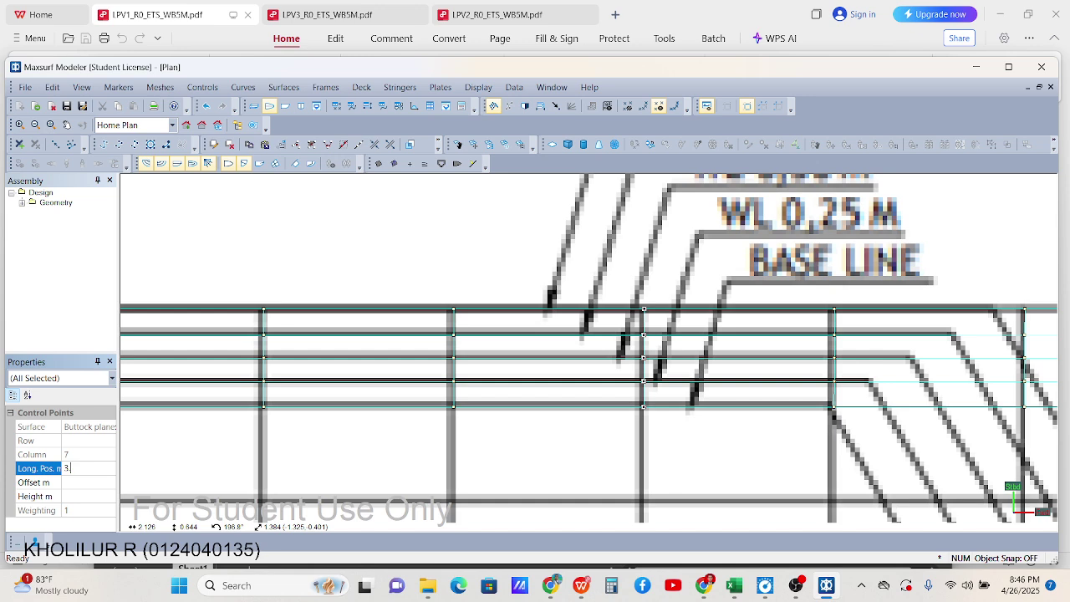
key(Return)
Place control-point columns 8 and 9 at 4.0 m and 4.5 m longitudinally
scroll(645, 285, down, 2)
scroll(645, 285, up, 3)
click(645, 284)
drag(645, 284, 678, 431)
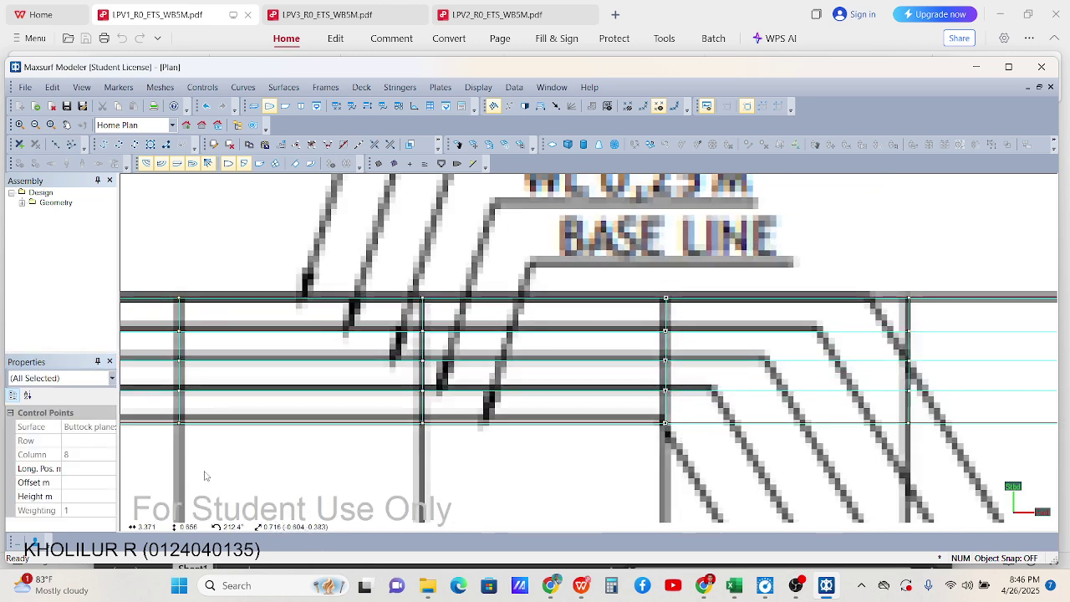
click(86, 483)
click(87, 468)
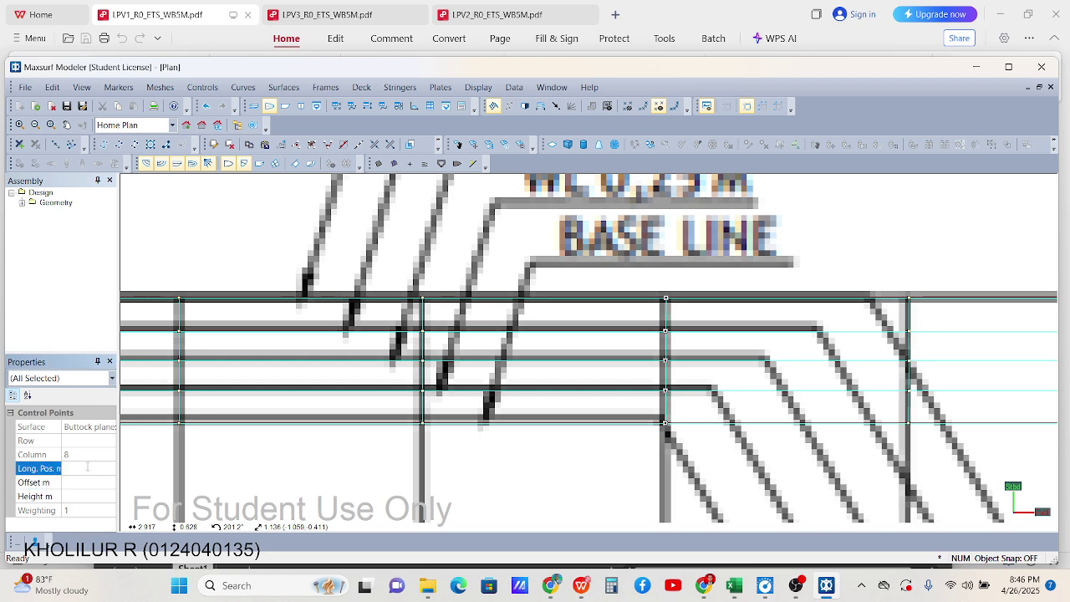
key(Return)
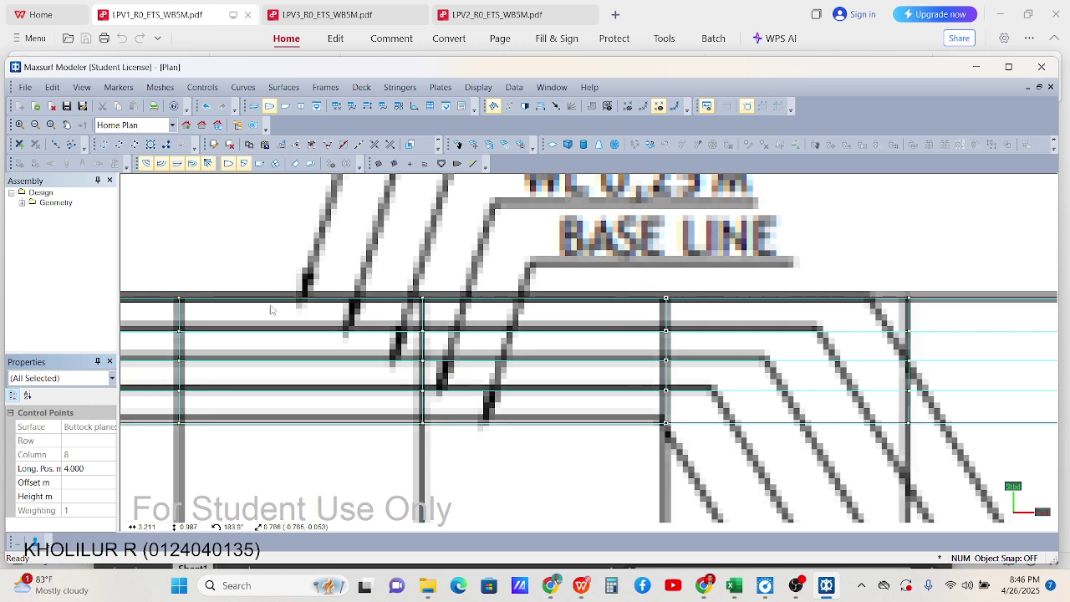
scroll(540, 289, down, 1)
drag(641, 292, 677, 455)
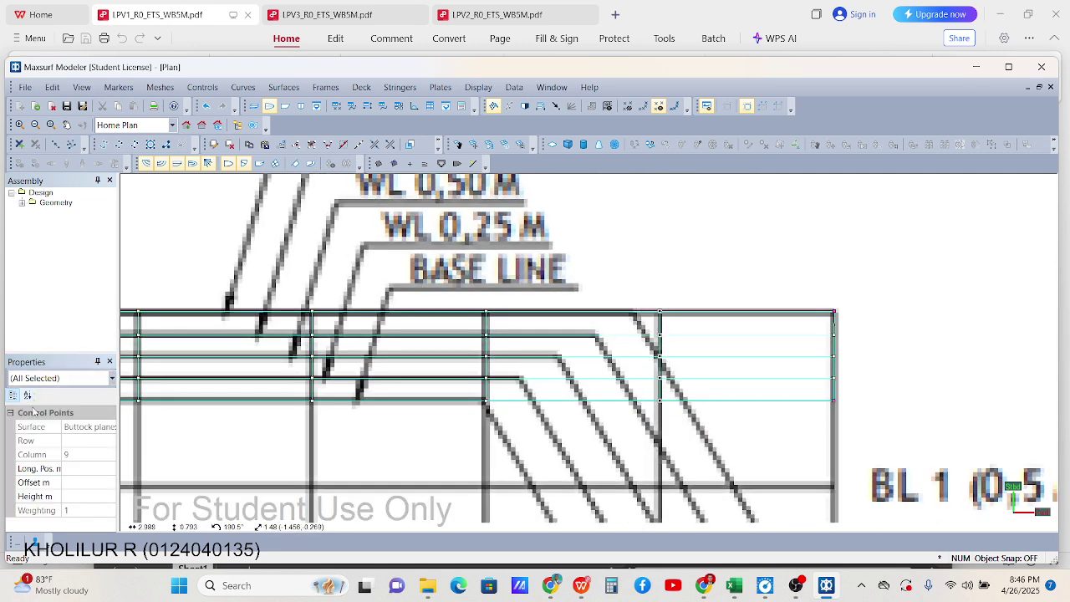
click(84, 469)
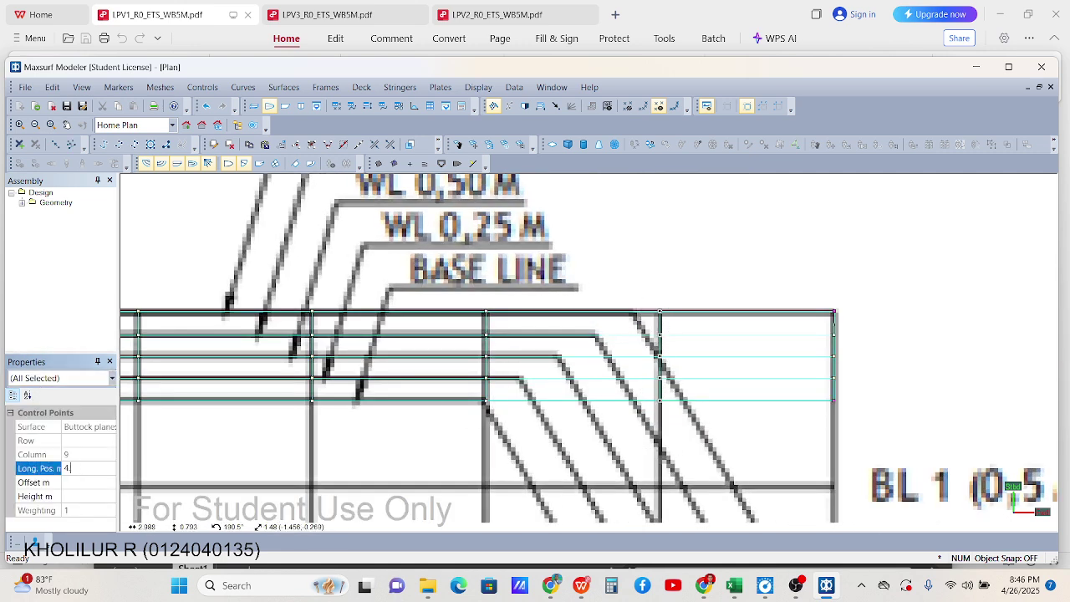
text(4.5)
key(Return)
Set column 10 to 5.0 m longitudinally, deselect, and show the Profile view
scroll(416, 400, down, 1)
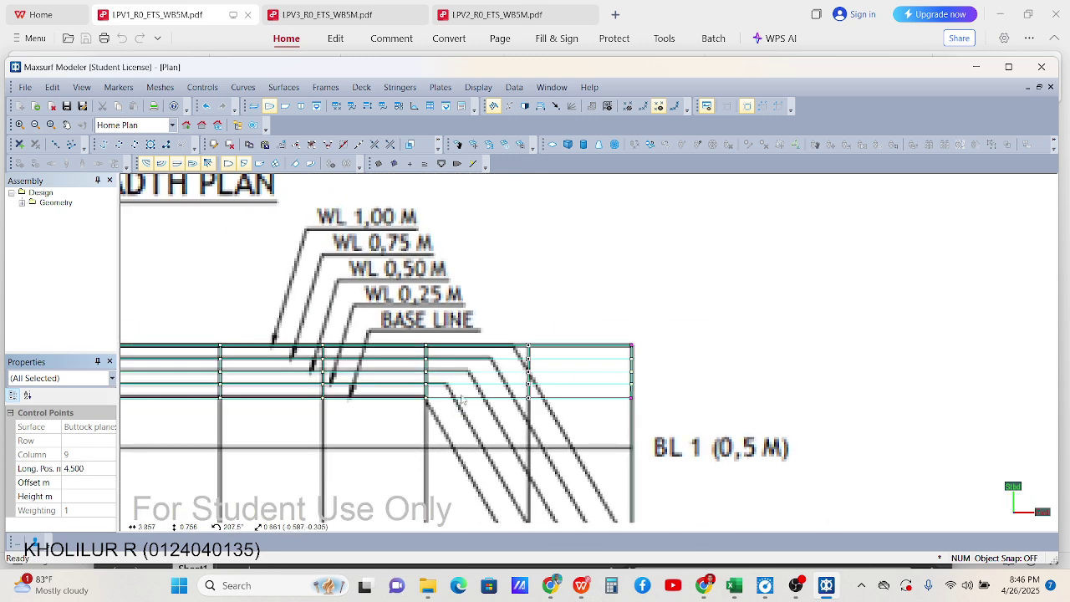
drag(642, 326, 613, 392)
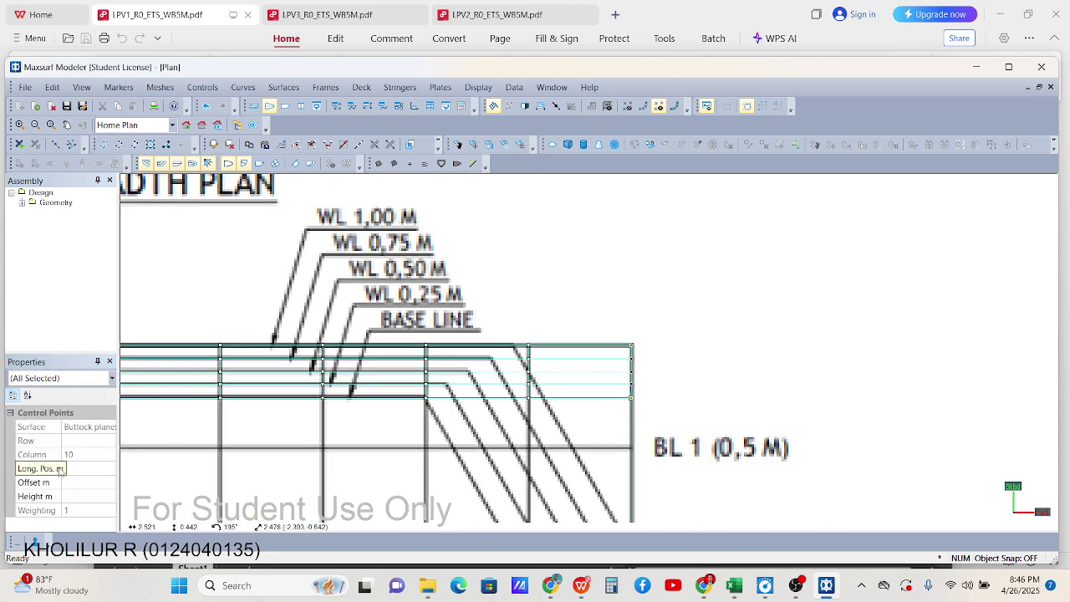
click(88, 470)
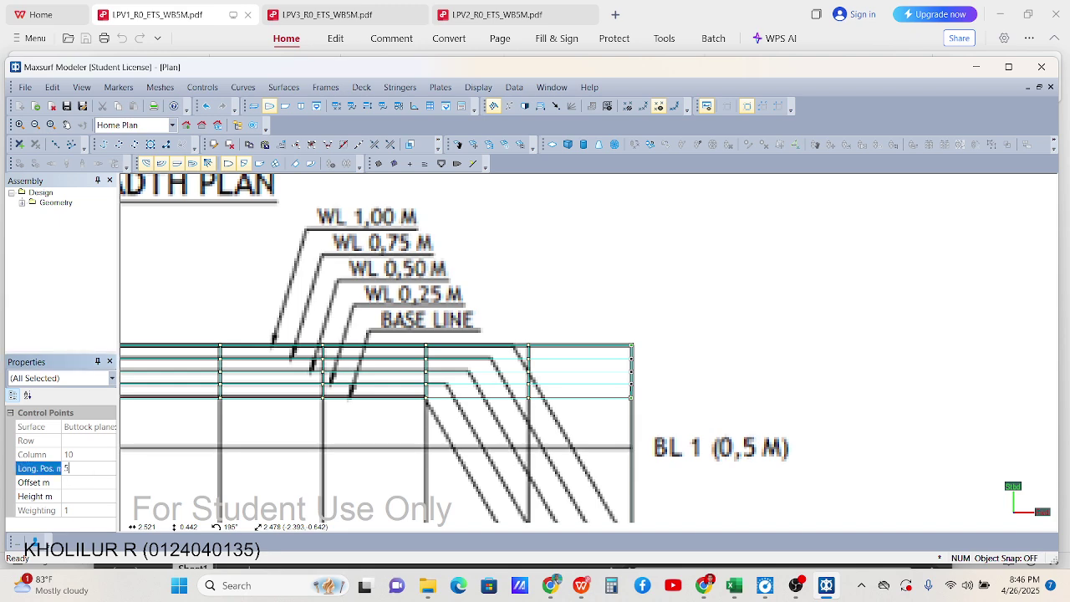
key(Return)
click(710, 414)
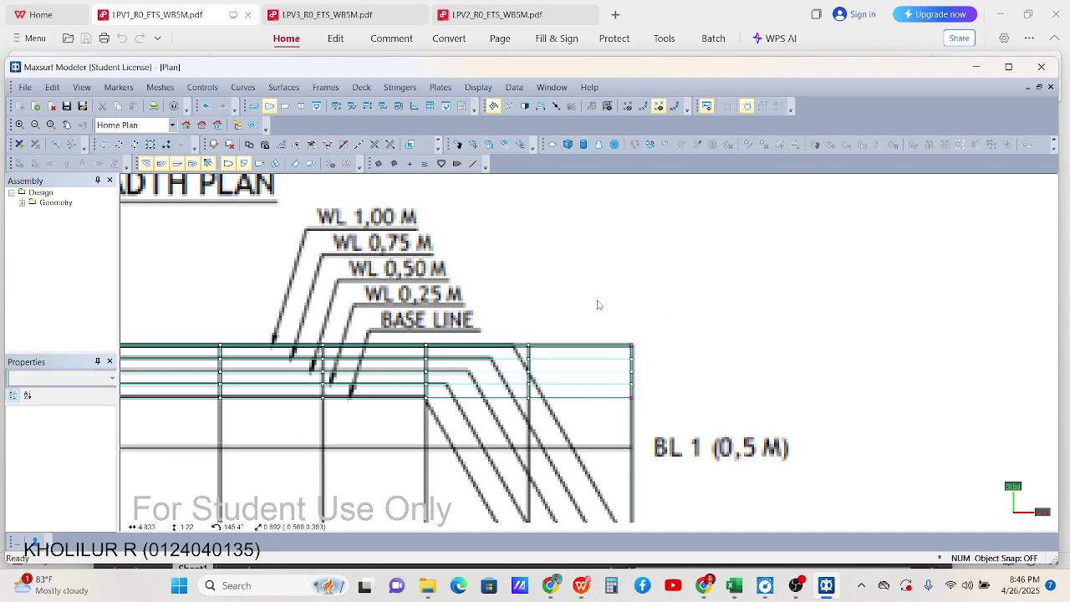
click(285, 107)
scroll(635, 294, up, 2)
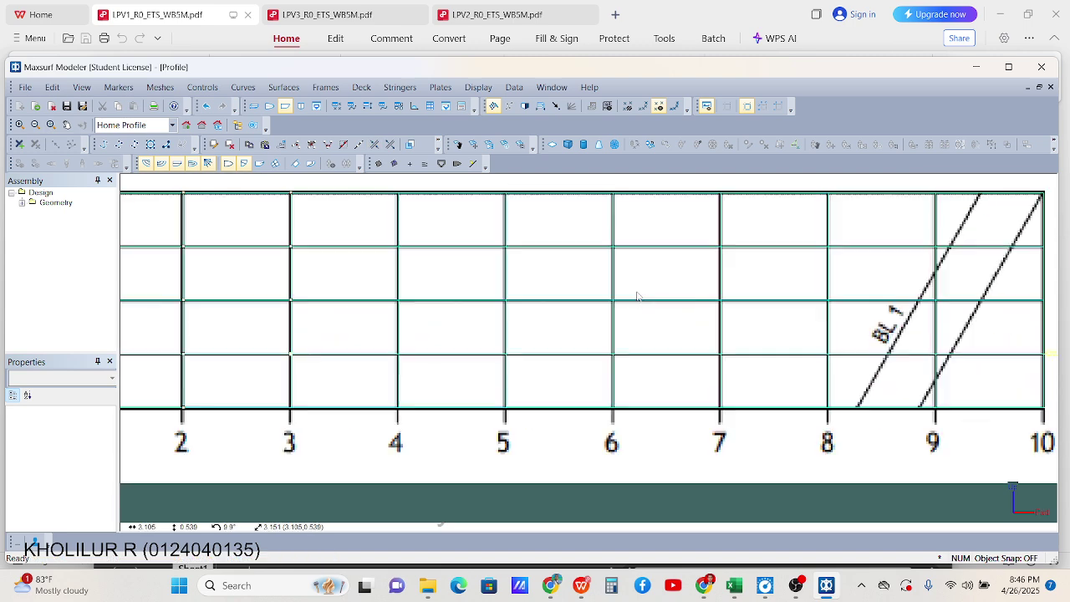
Inspect the buttock-plane grid in Plan and Perspective views, ending in Plan view
scroll(624, 297, down, 3)
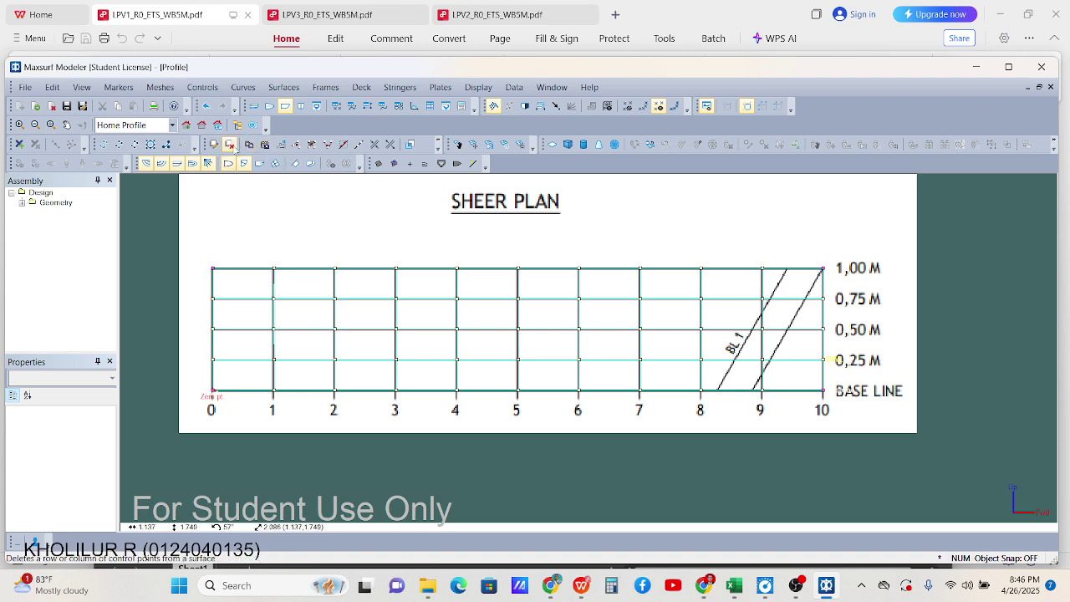
click(269, 106)
scroll(573, 329, down, 2)
scroll(573, 328, up, 4)
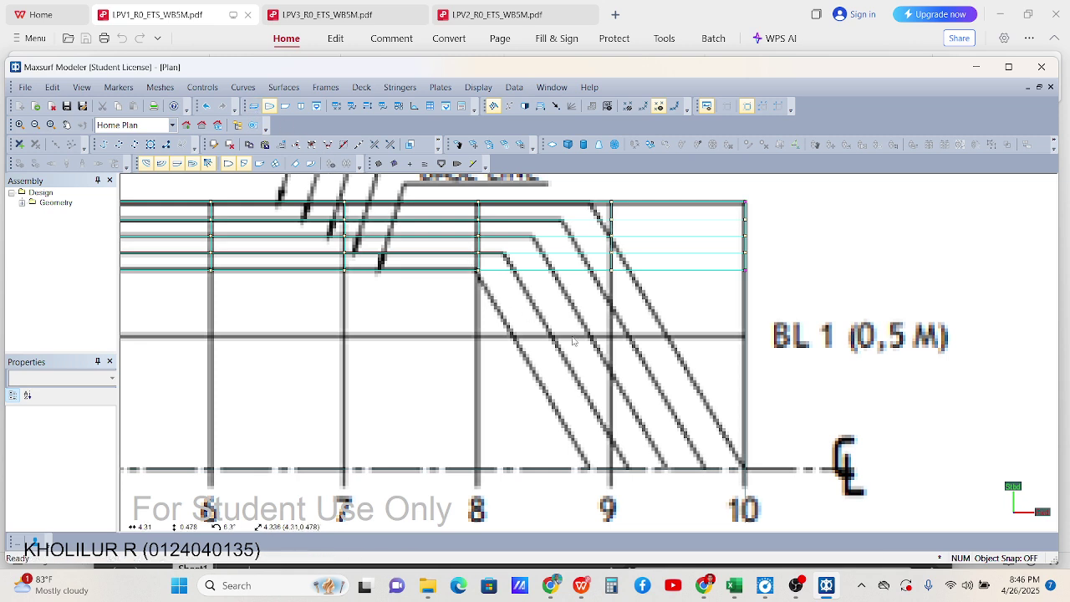
click(261, 124)
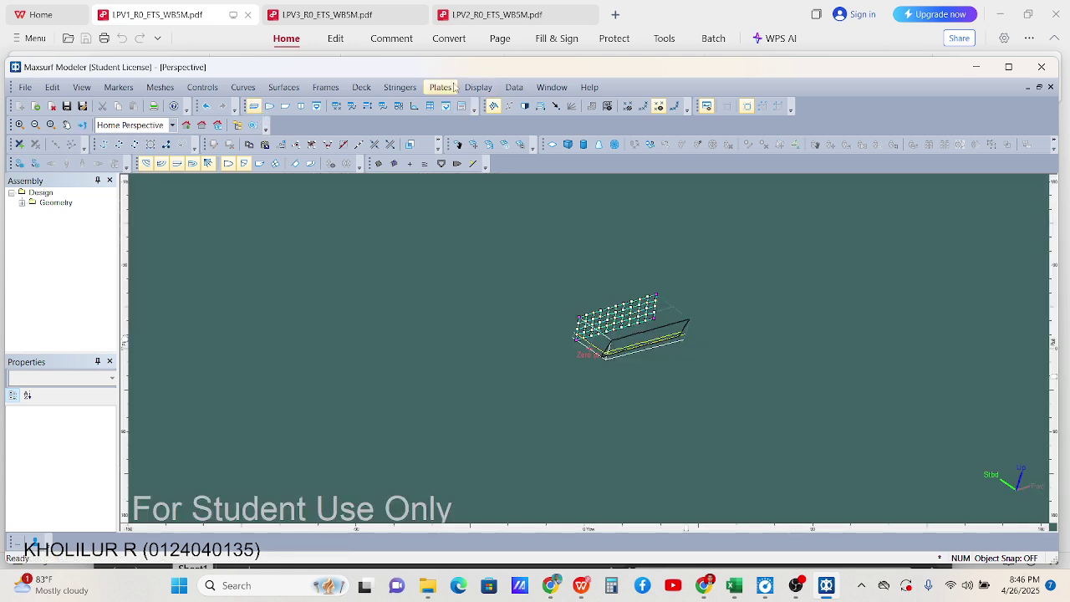
scroll(623, 276, up, 3)
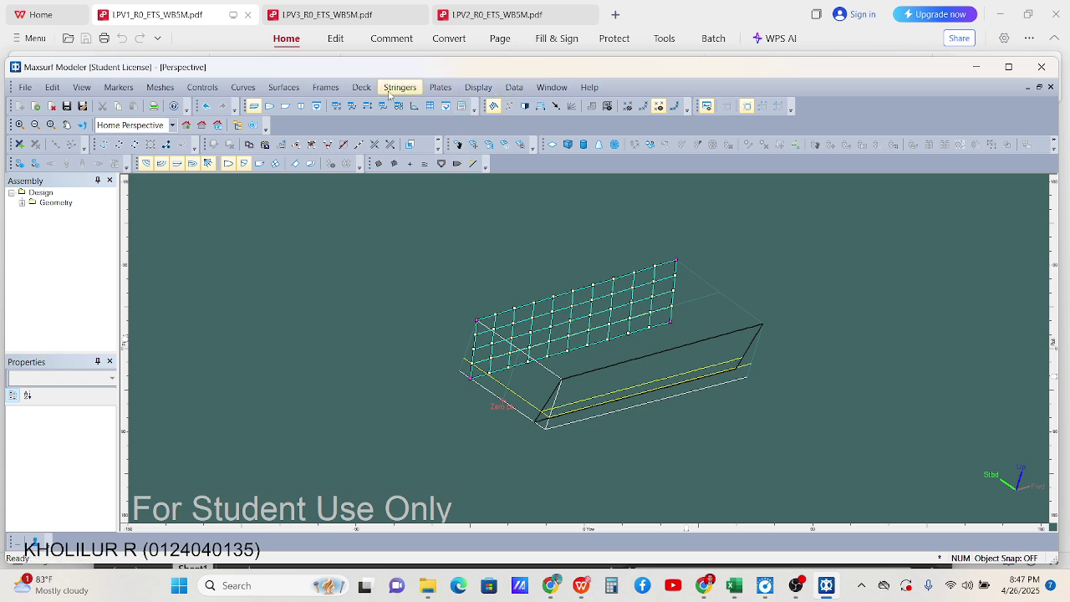
click(269, 108)
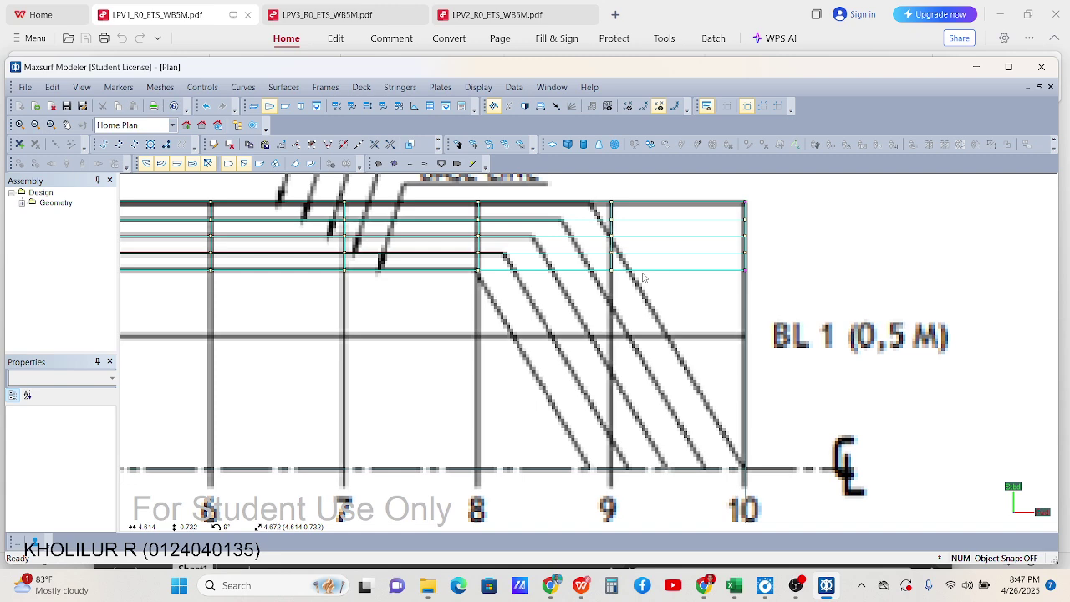
Try dragging the bow corner control point (row 0, column 10) inward, then undo
scroll(728, 277, up, 1)
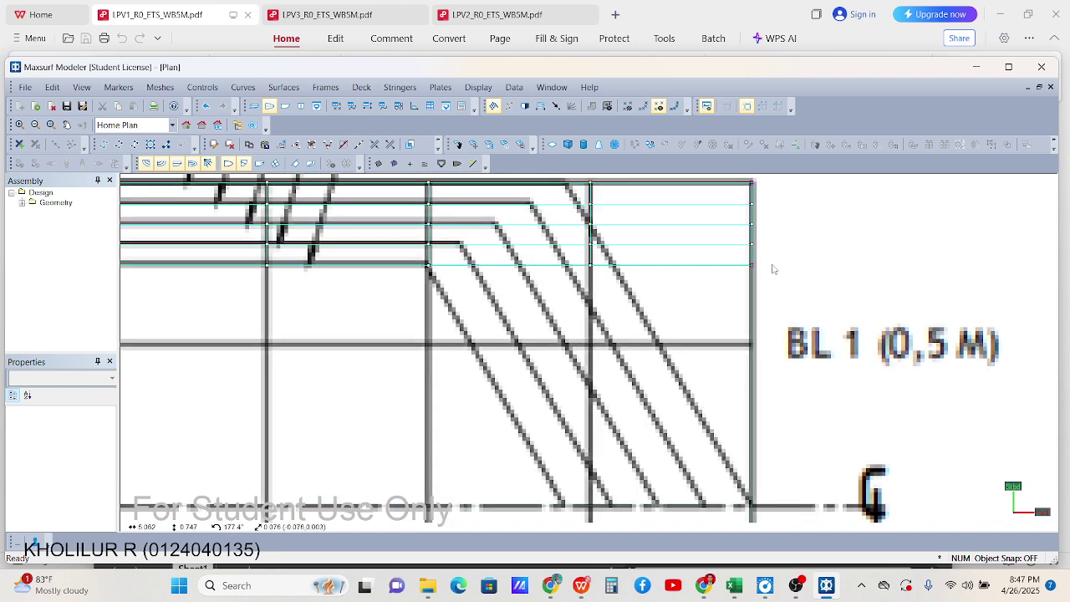
scroll(750, 253, down, 1)
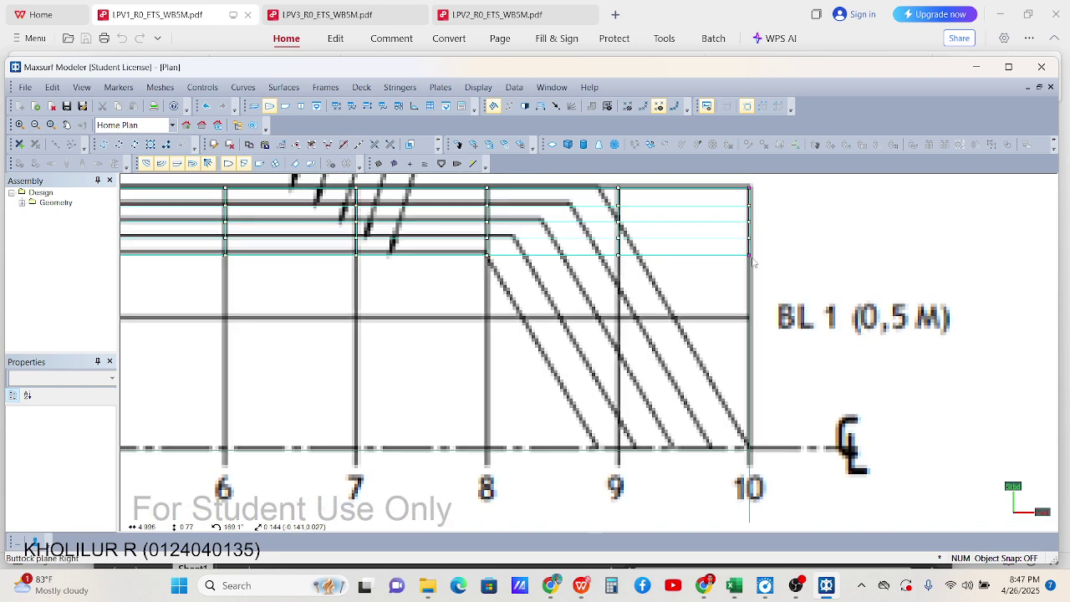
click(748, 257)
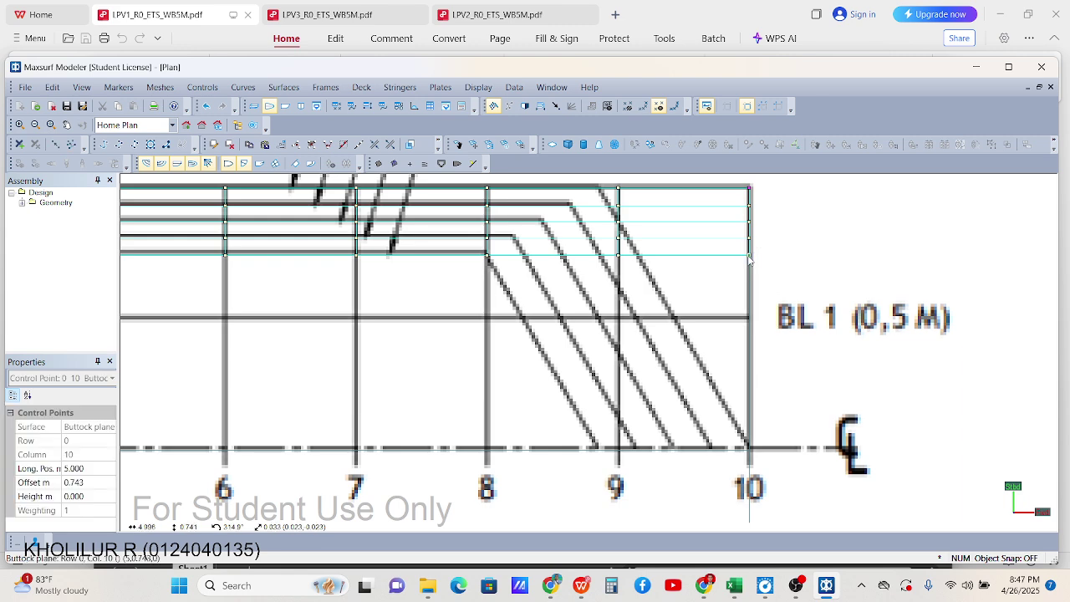
drag(749, 257, 656, 381)
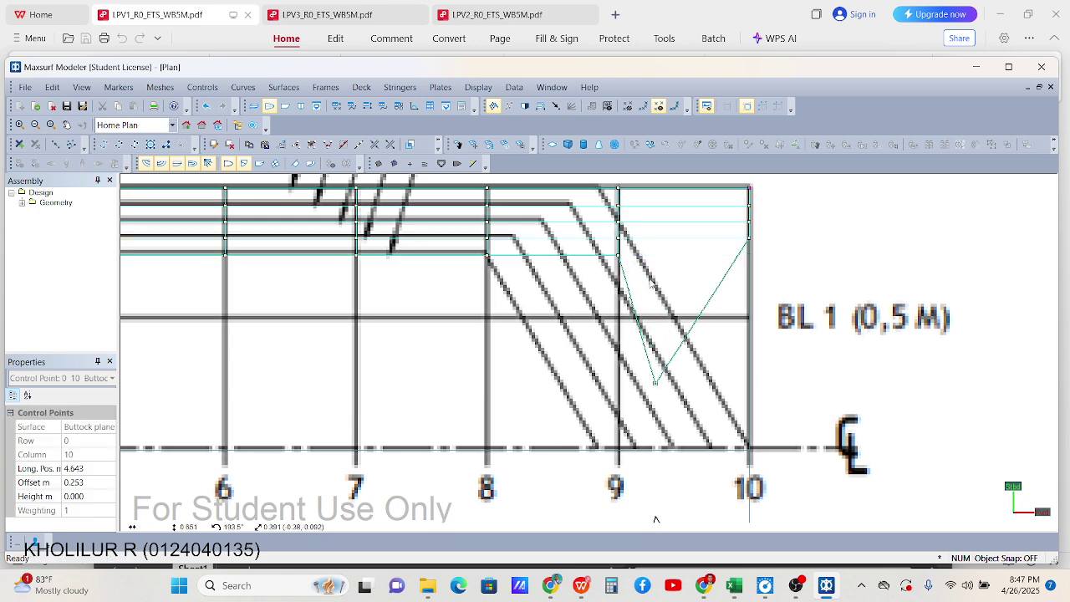
scroll(636, 272, up, 1)
click(804, 261)
key(ctrl+z)
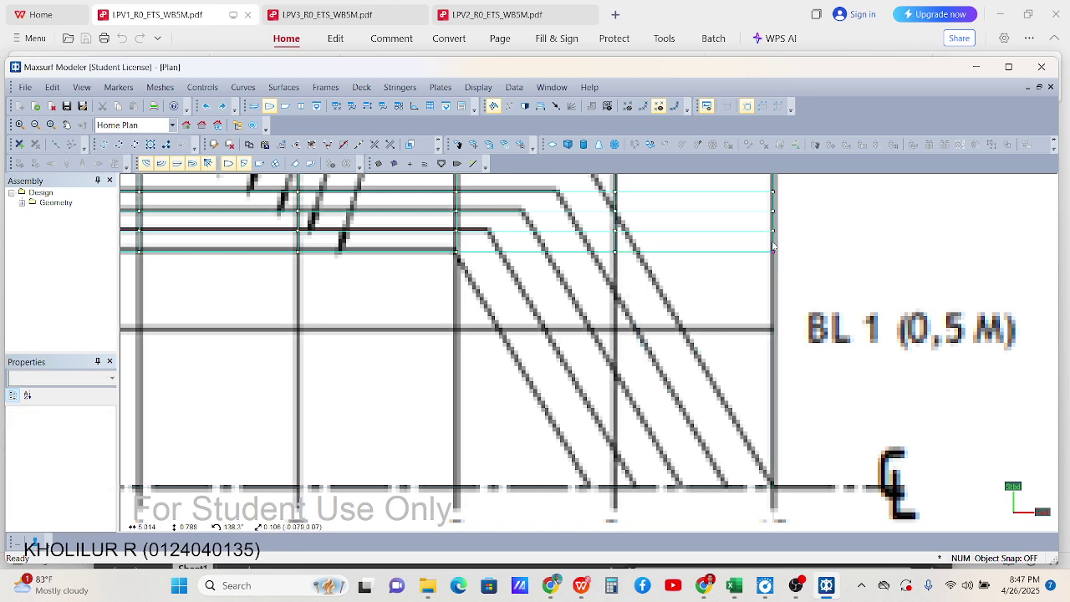
scroll(790, 241, down, 1)
scroll(801, 241, up, 1)
Move the bow-end control points down toward the centreline
drag(597, 187, 740, 482)
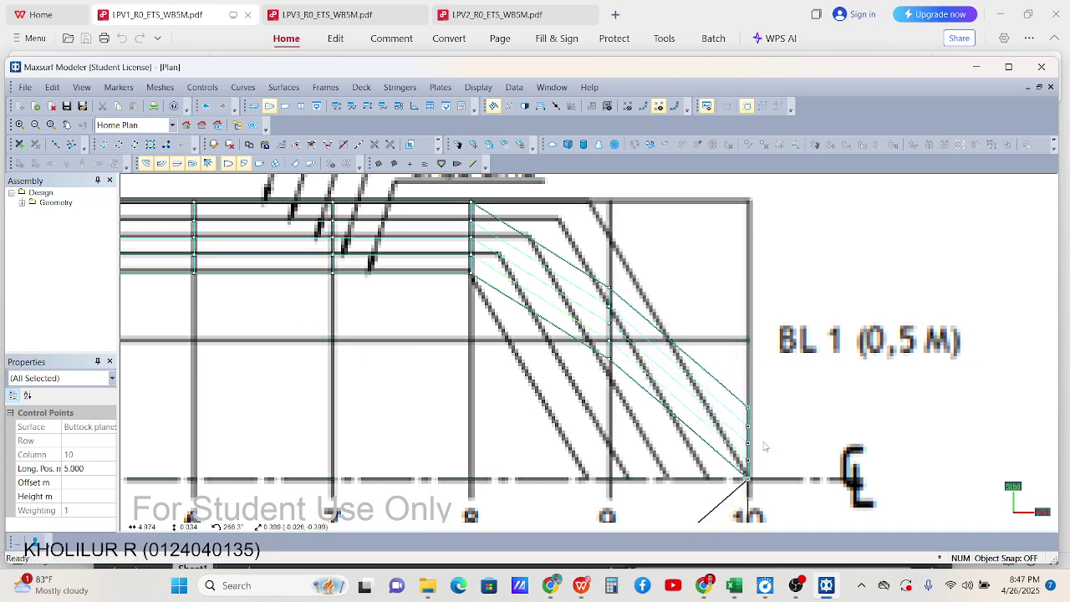
scroll(736, 468, up, 5)
middle_drag(738, 465, 774, 380)
scroll(811, 351, down, 4)
scroll(815, 345, up, 1)
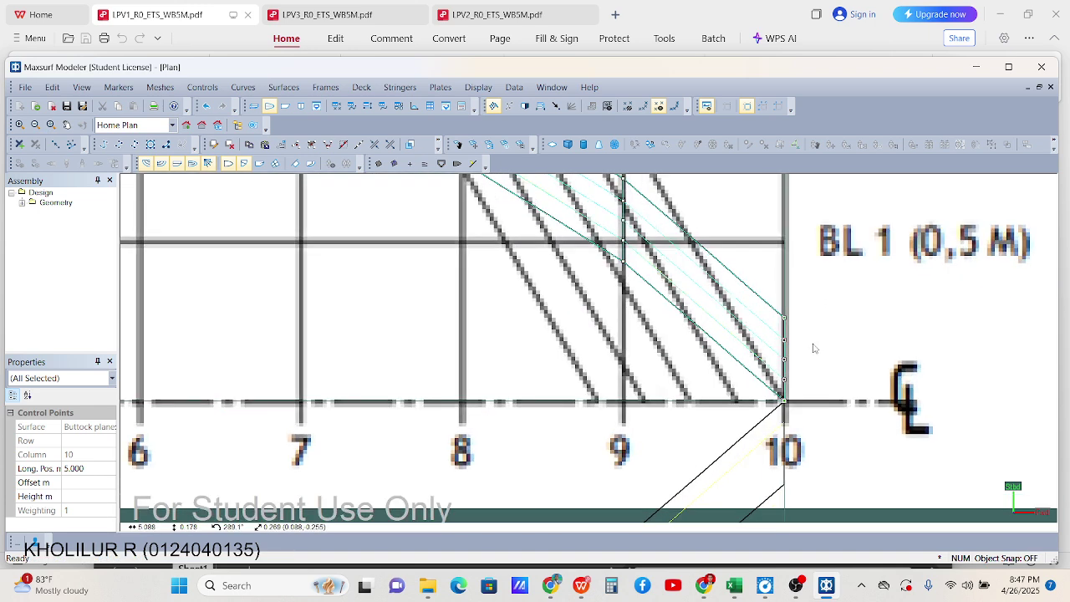
click(830, 447)
scroll(771, 399, up, 1)
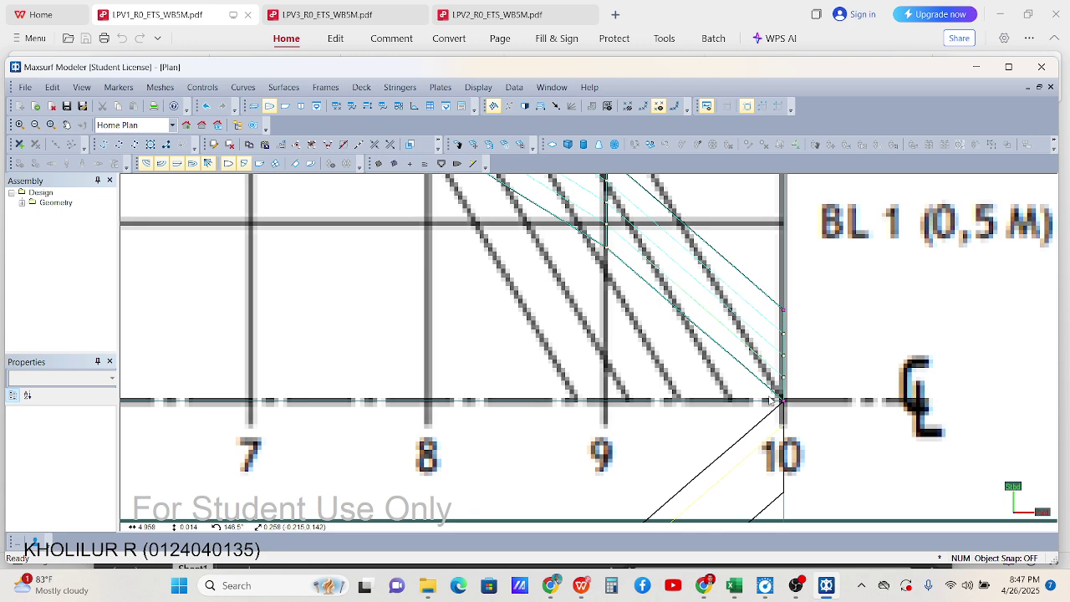
Drag the bow points of rows 0–3 and the top station 10 point onto the centreline
drag(807, 412, 427, 402)
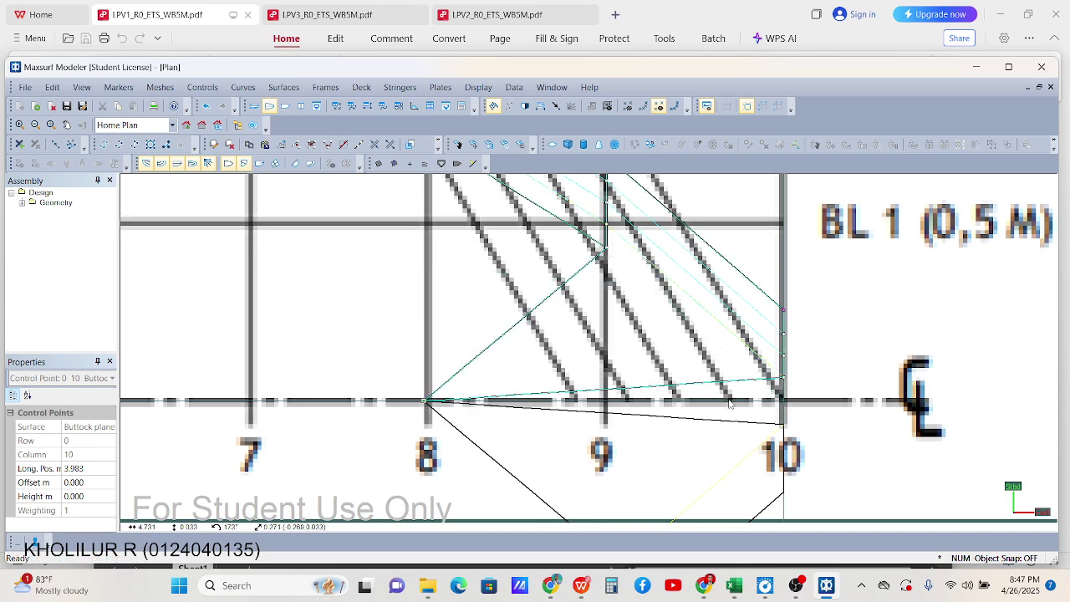
click(822, 418)
drag(796, 390, 605, 402)
drag(827, 373, 678, 400)
click(818, 343)
drag(784, 335, 729, 400)
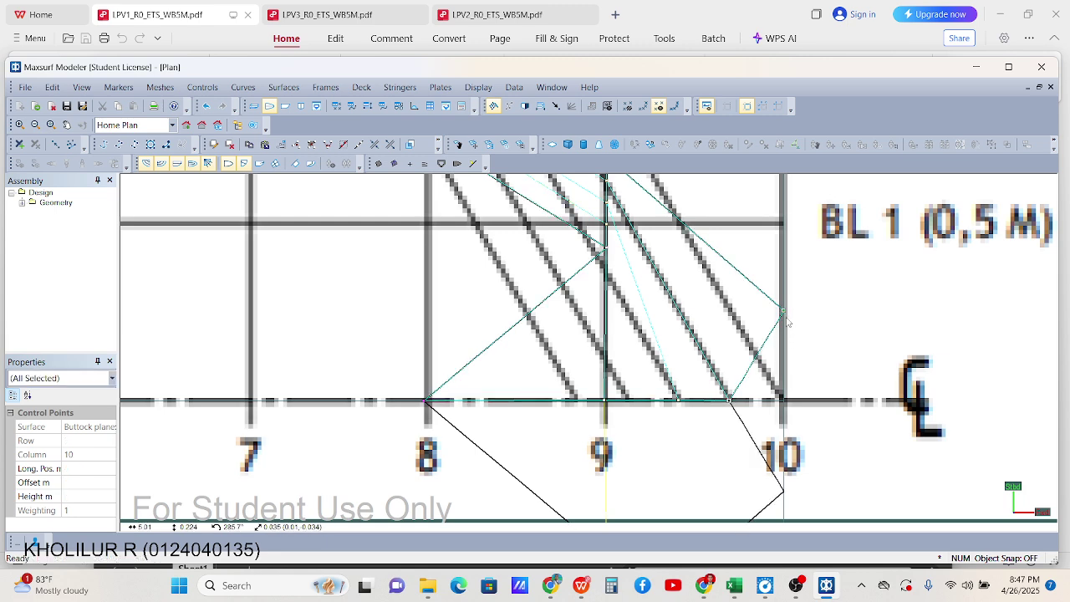
click(784, 315)
drag(784, 318, 784, 402)
click(841, 393)
Select all station 10 control points and set their offset to 0 m
scroll(556, 401, up, 1)
drag(369, 385, 827, 421)
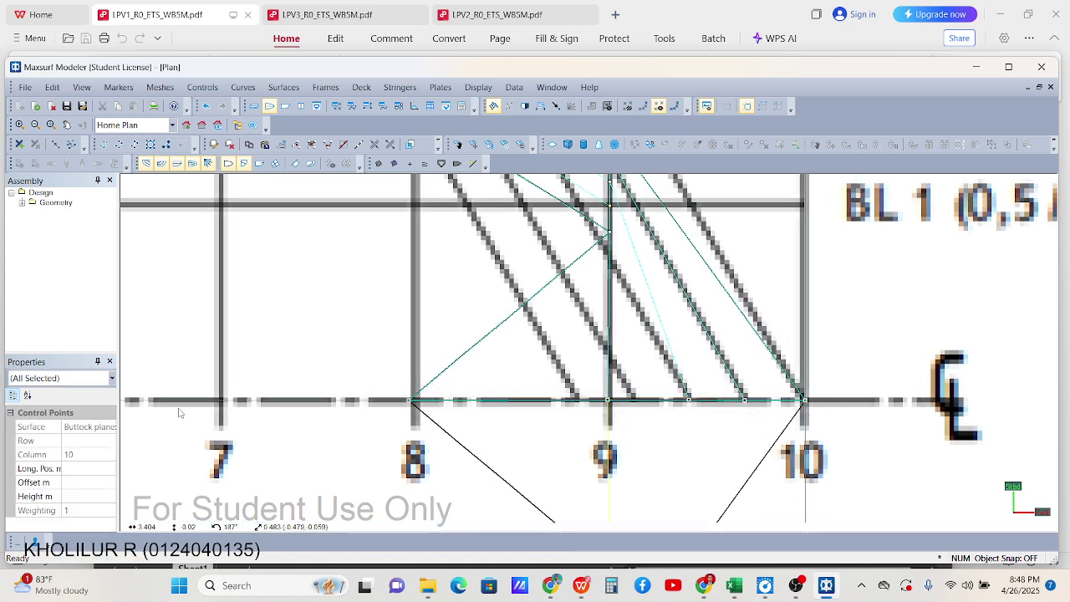
click(92, 482)
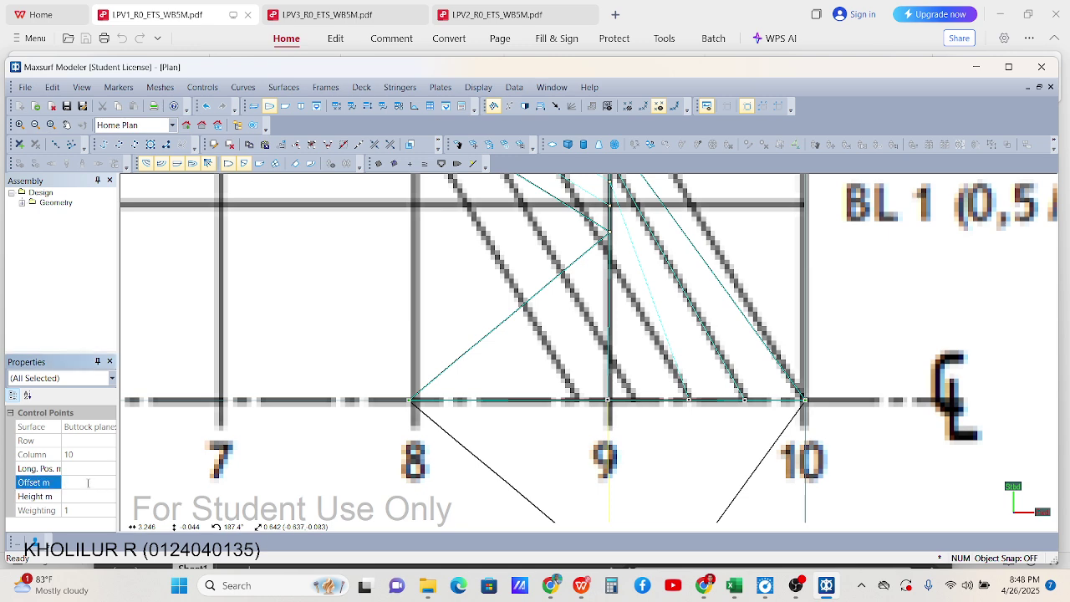
text(0)
key(Return)
scroll(542, 411, down, 3)
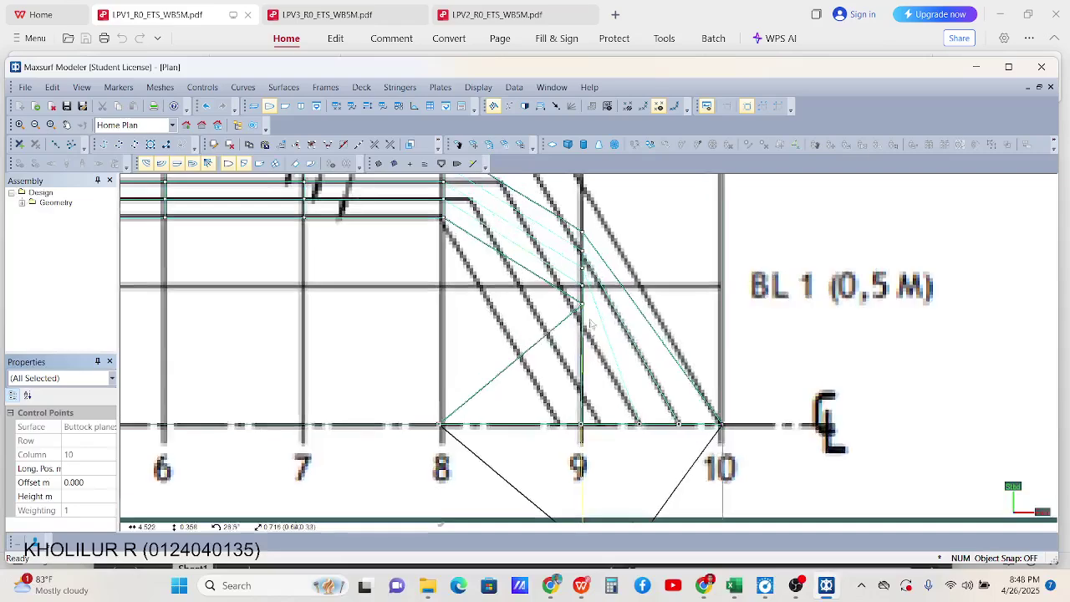
scroll(857, 302, up, 2)
scroll(585, 259, up, 5)
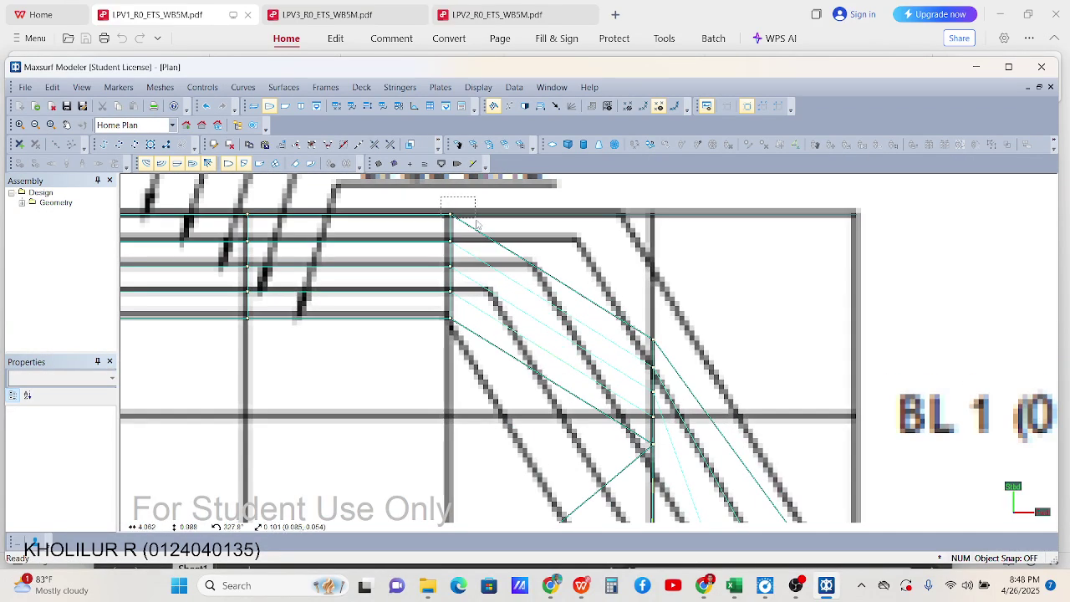
Move the top station 8 point onto the sheer line and the next point onto its half-breadth line
click(450, 217)
drag(450, 216, 623, 216)
click(456, 234)
click(450, 242)
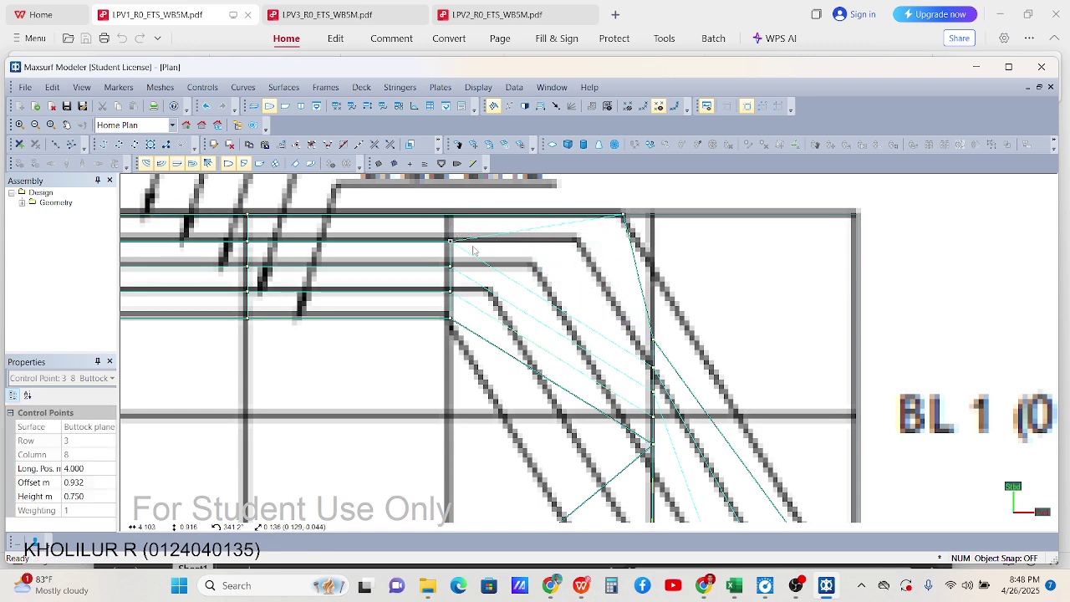
drag(450, 242, 576, 245)
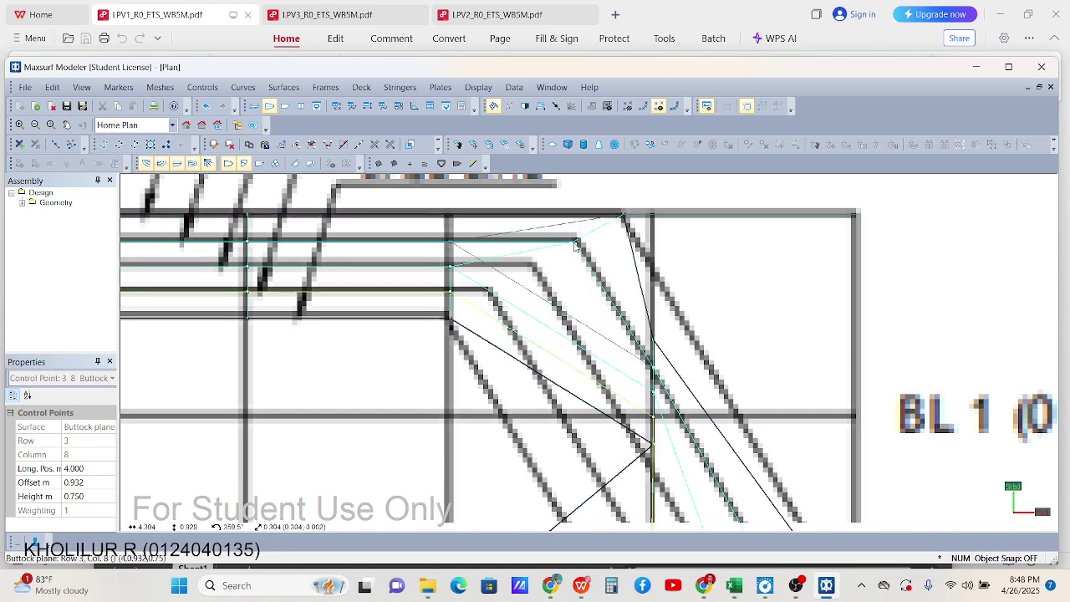
Align the station 8 row 2, row 1 and bottom points with their waterline curves
scroll(494, 252, up, 2)
click(423, 277)
drag(423, 277, 548, 284)
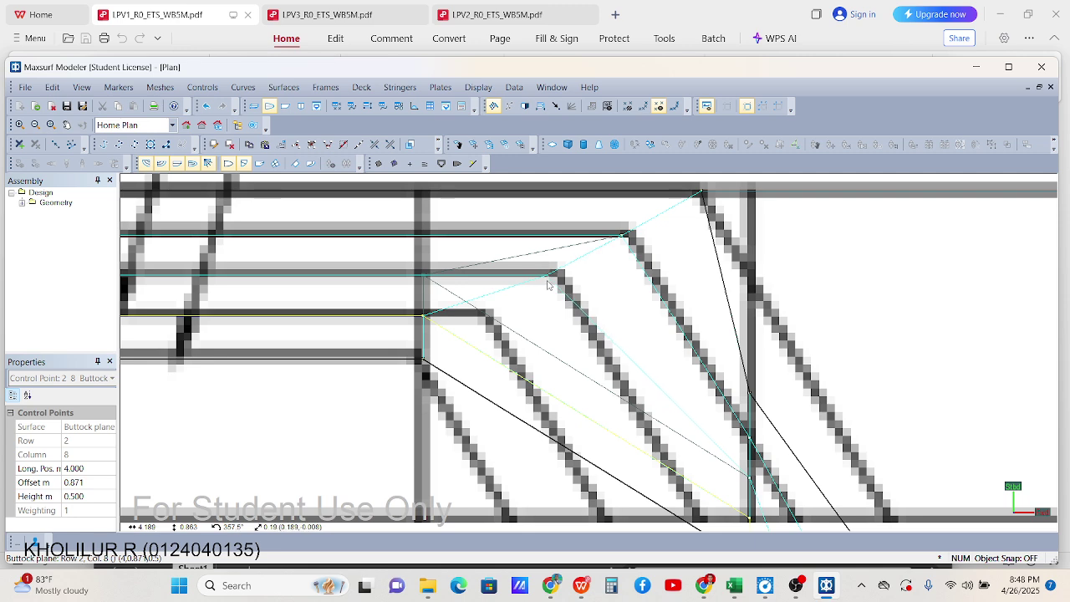
scroll(371, 360, up, 1)
click(432, 307)
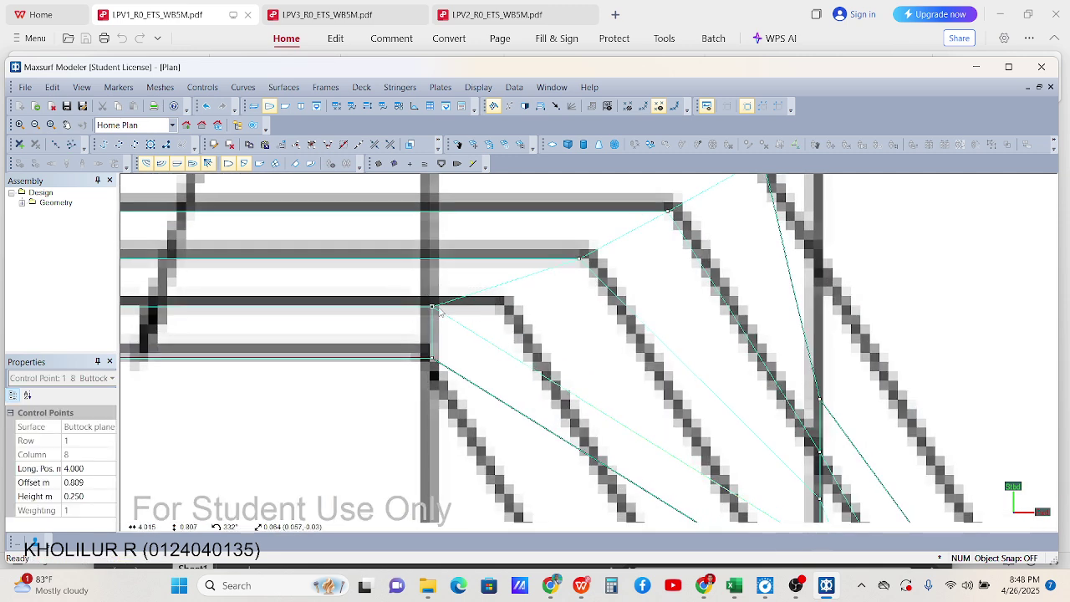
drag(433, 307, 502, 310)
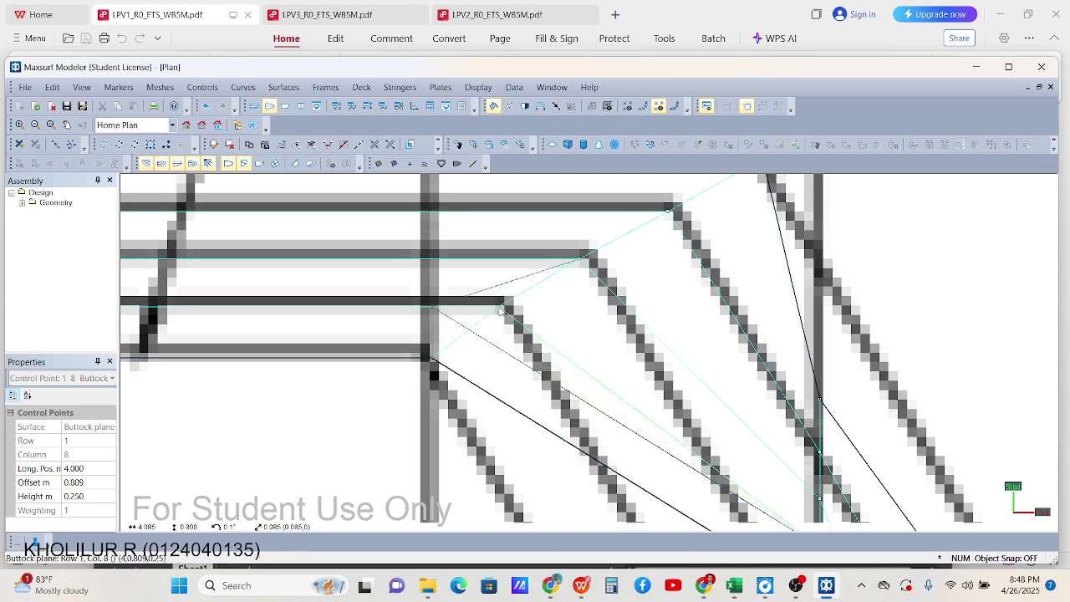
scroll(501, 310, up, 3)
click(508, 319)
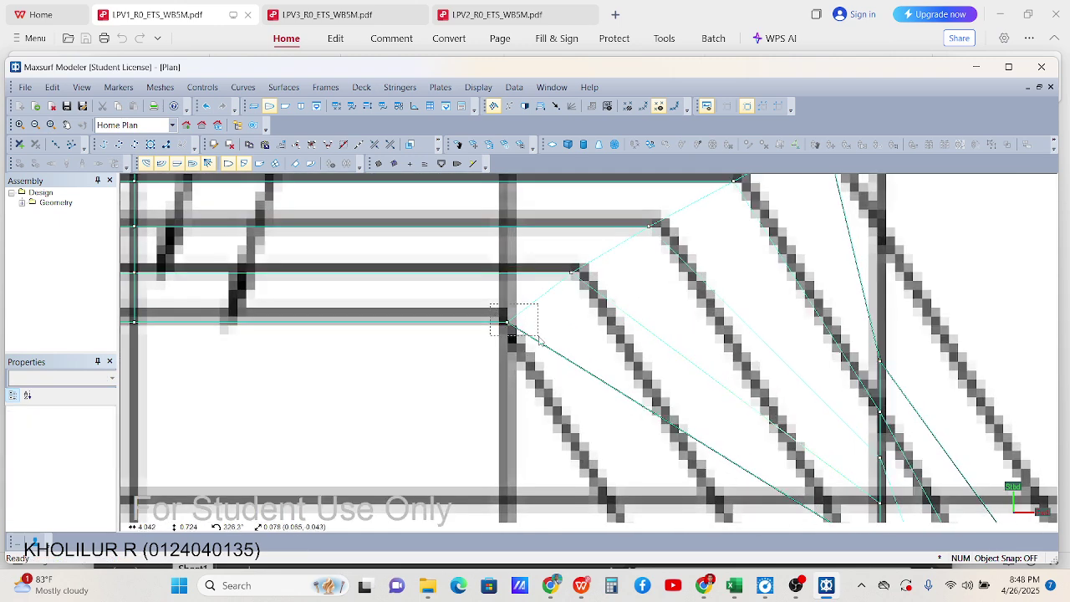
drag(509, 319, 484, 322)
Shift the baseline control point near station 9 toward station 10
scroll(543, 313, down, 6)
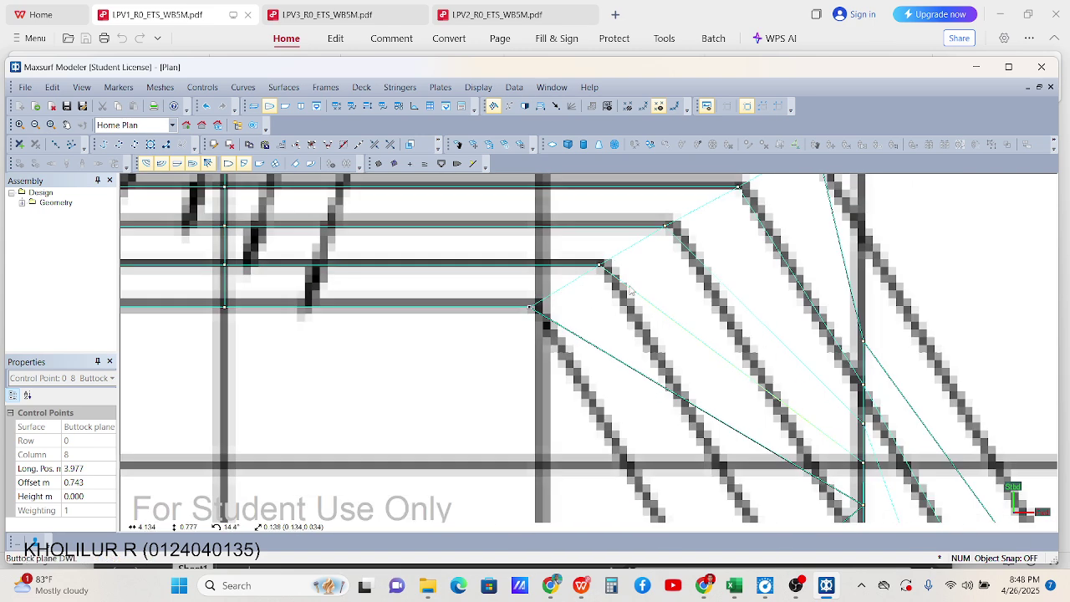
scroll(716, 351, down, 1)
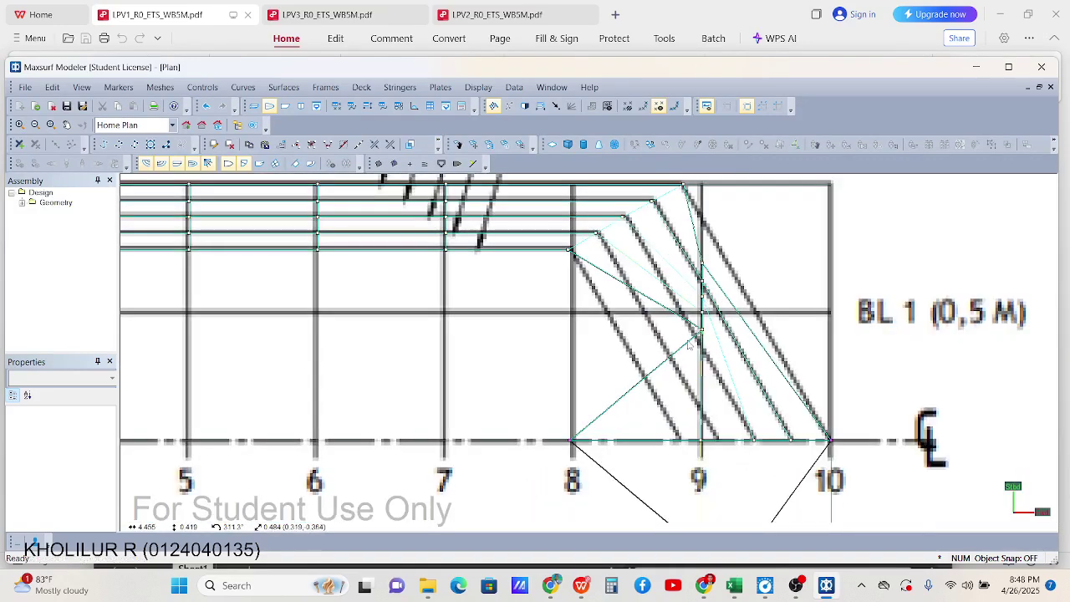
scroll(619, 439, up, 2)
scroll(619, 439, up, 1)
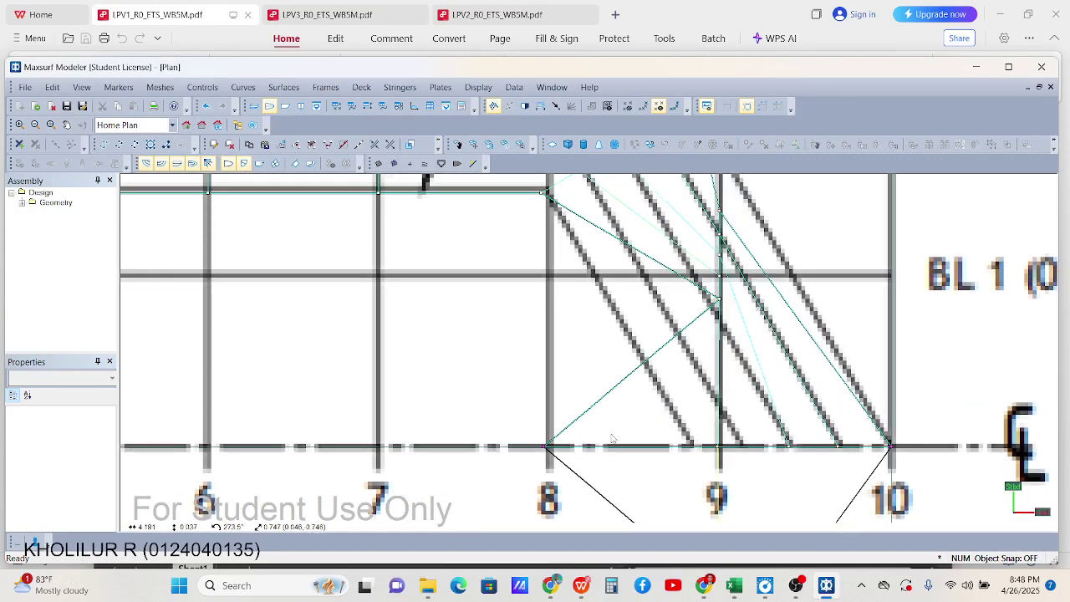
scroll(627, 455, up, 1)
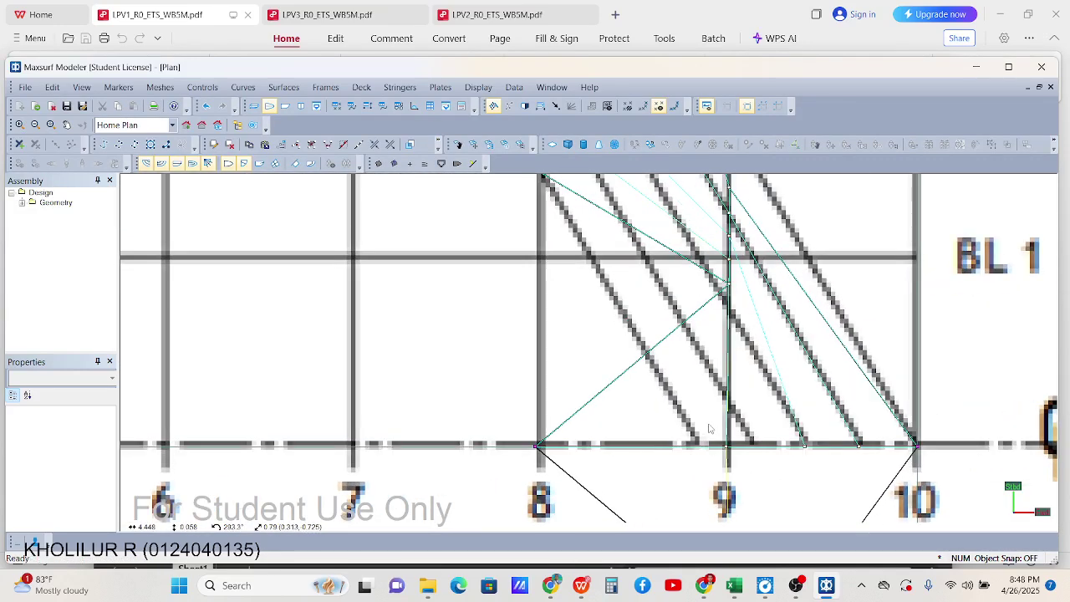
click(726, 446)
drag(732, 452, 753, 446)
drag(497, 429, 698, 446)
click(540, 452)
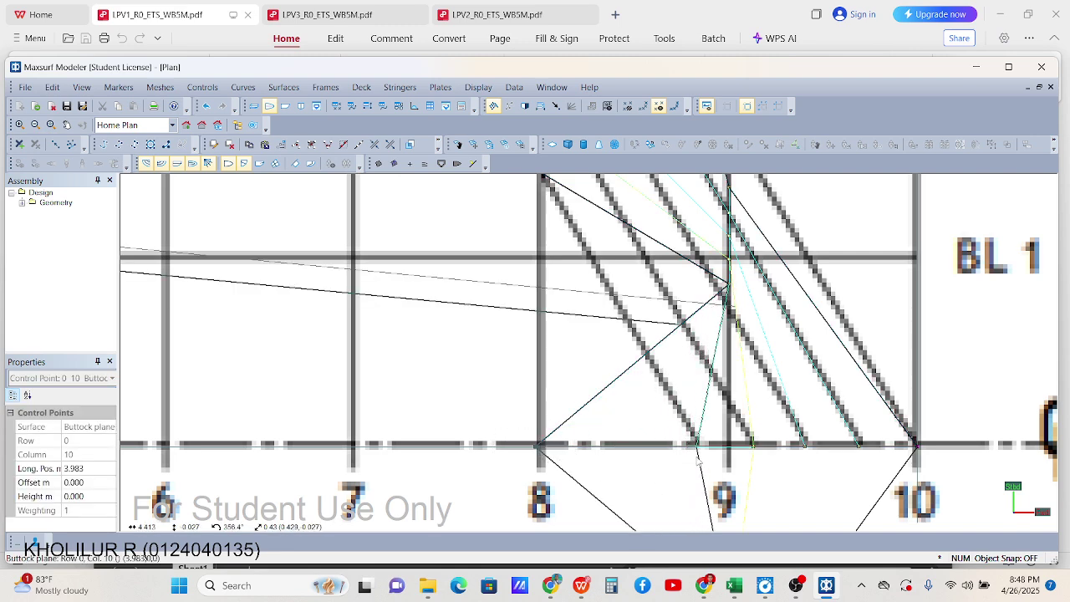
Pull the station 9 bottom point toward the stem and the row 1 point aft and inward
scroll(723, 306, up, 1)
scroll(724, 305, up, 1)
click(725, 278)
click(732, 279)
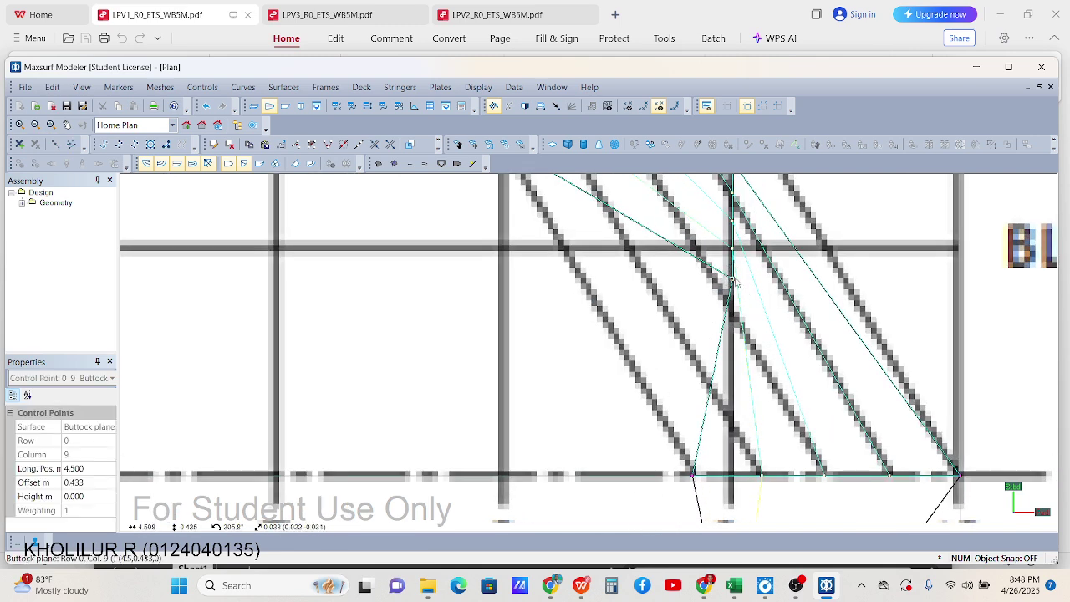
drag(732, 283, 592, 297)
scroll(704, 284, down, 2)
scroll(705, 285, up, 2)
click(704, 286)
click(704, 286)
drag(704, 286, 633, 311)
scroll(652, 293, down, 1)
scroll(673, 289, up, 2)
Fit the station 9 row 2, top and row 3 points to the sheer and half-breadth lines (row 3 at 0.581 m)
click(674, 290)
scroll(634, 314, down, 1)
scroll(676, 282, up, 1)
click(659, 273)
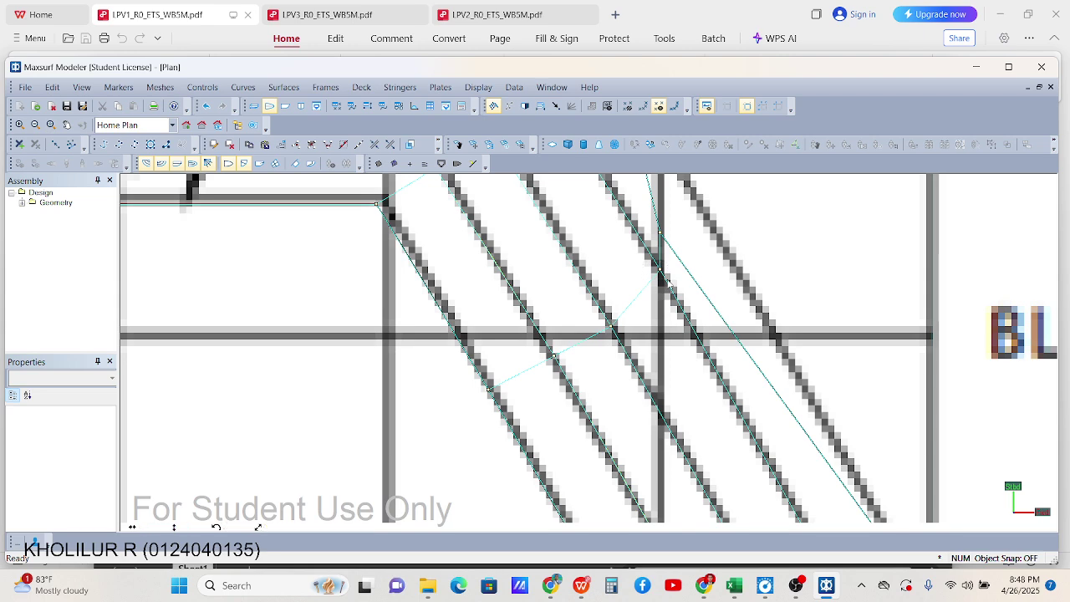
click(661, 235)
drag(667, 241, 728, 253)
click(645, 266)
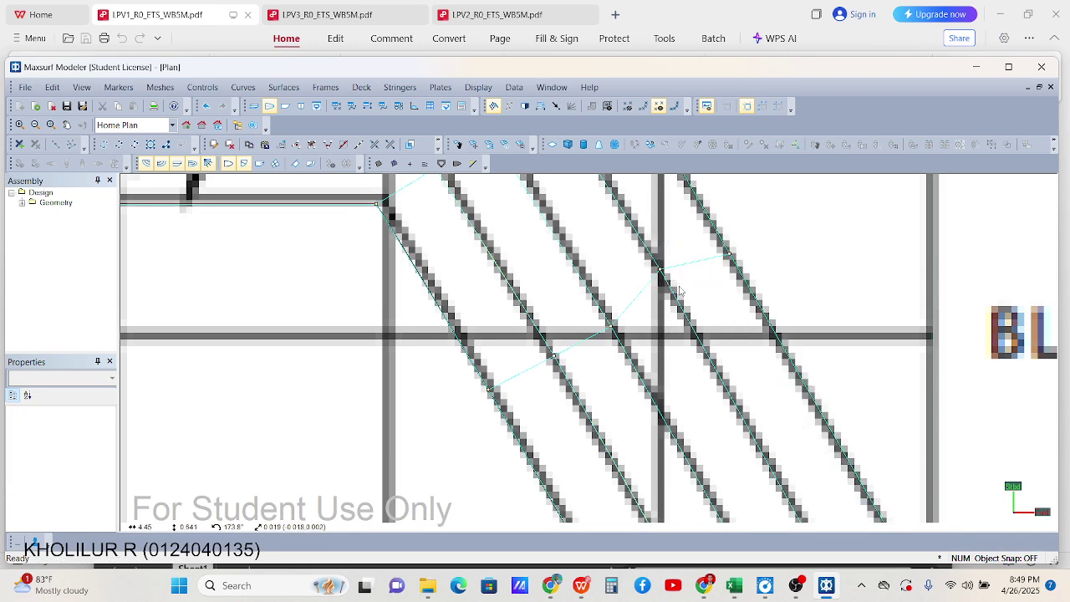
drag(680, 290, 679, 288)
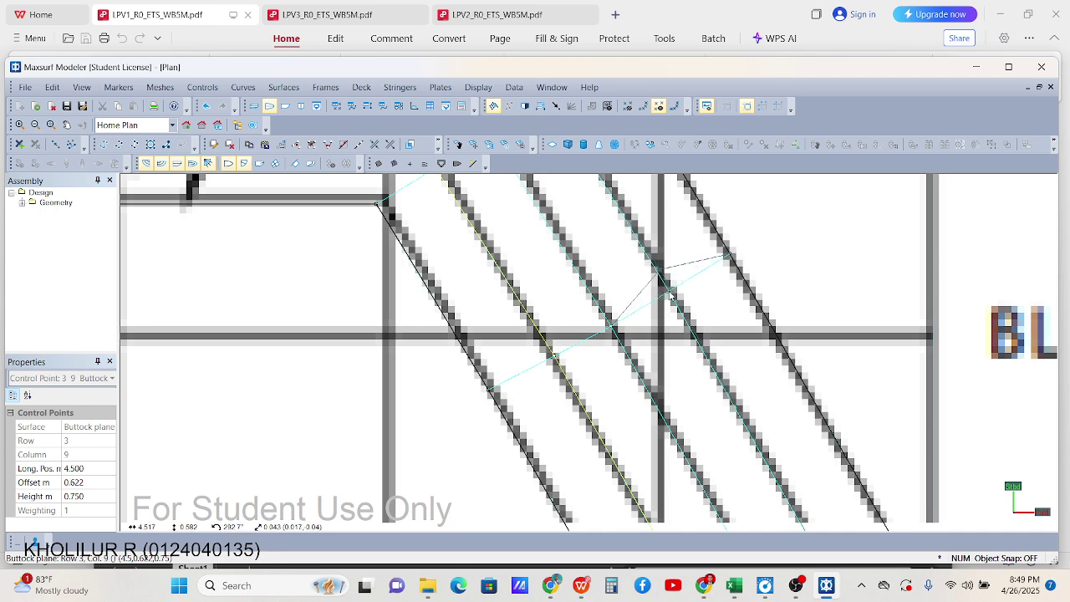
drag(671, 294, 671, 293)
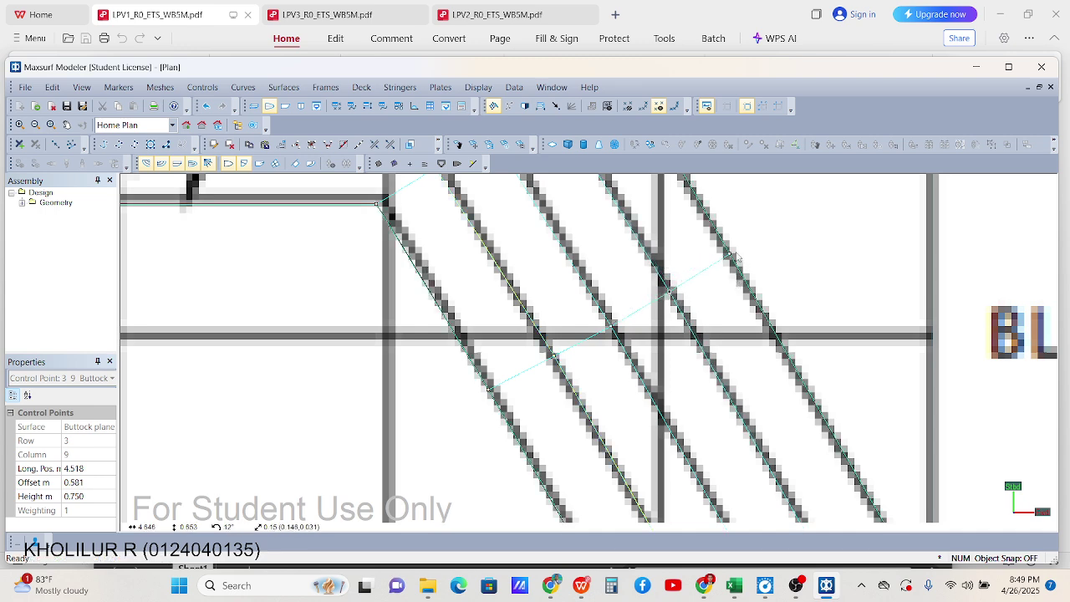
click(755, 262)
scroll(755, 262, down, 3)
scroll(755, 262, up, 1)
scroll(761, 301, down, 2)
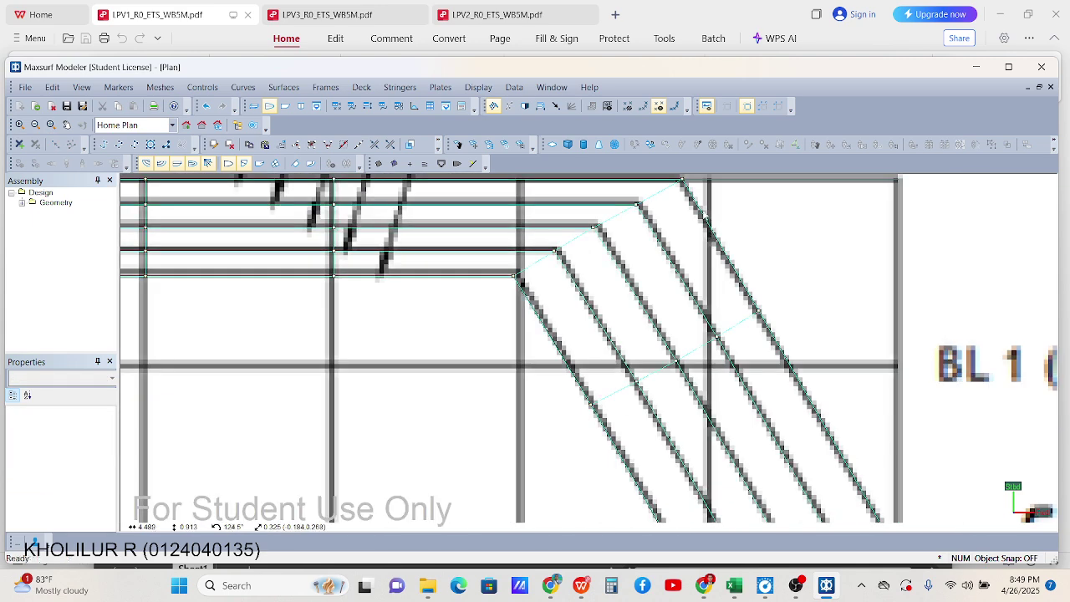
scroll(776, 389, up, 1)
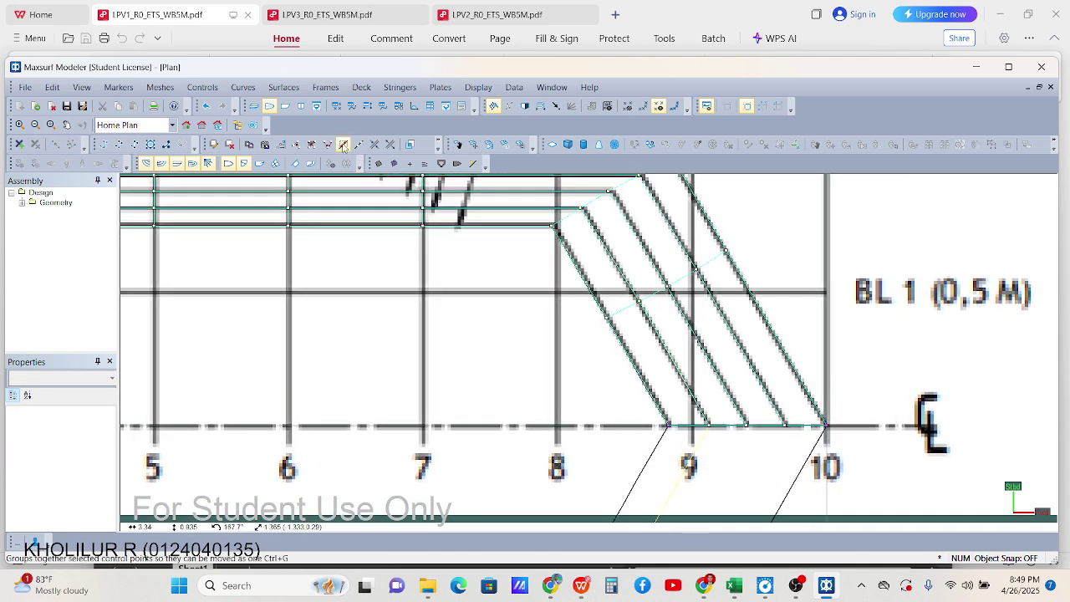
Switch to the Body Plan view and zoom in around the station 9 section
click(301, 106)
scroll(568, 432, up, 5)
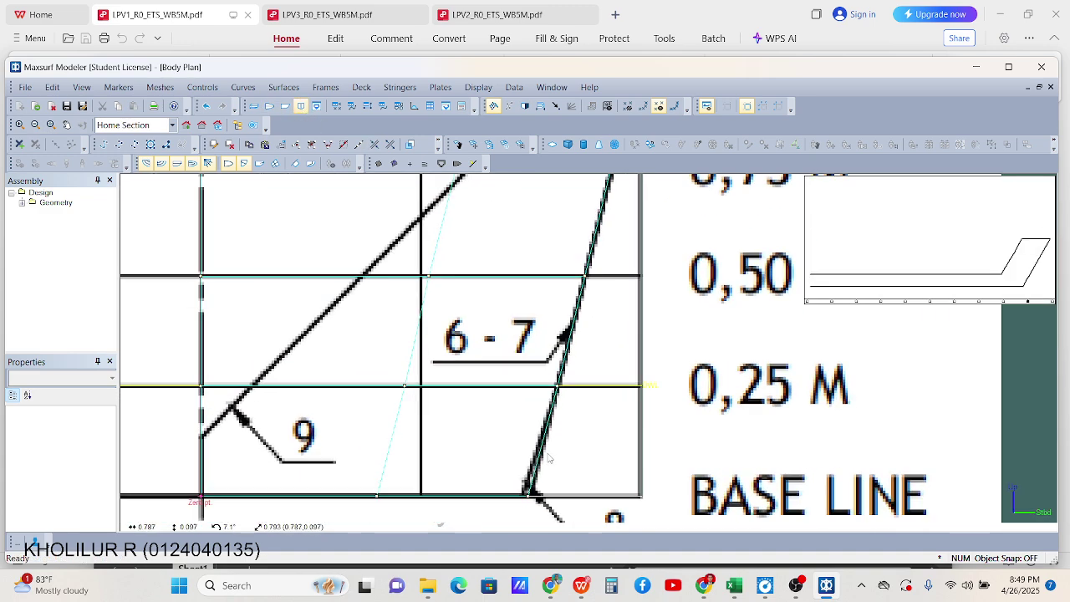
scroll(577, 426, down, 3)
scroll(509, 407, up, 6)
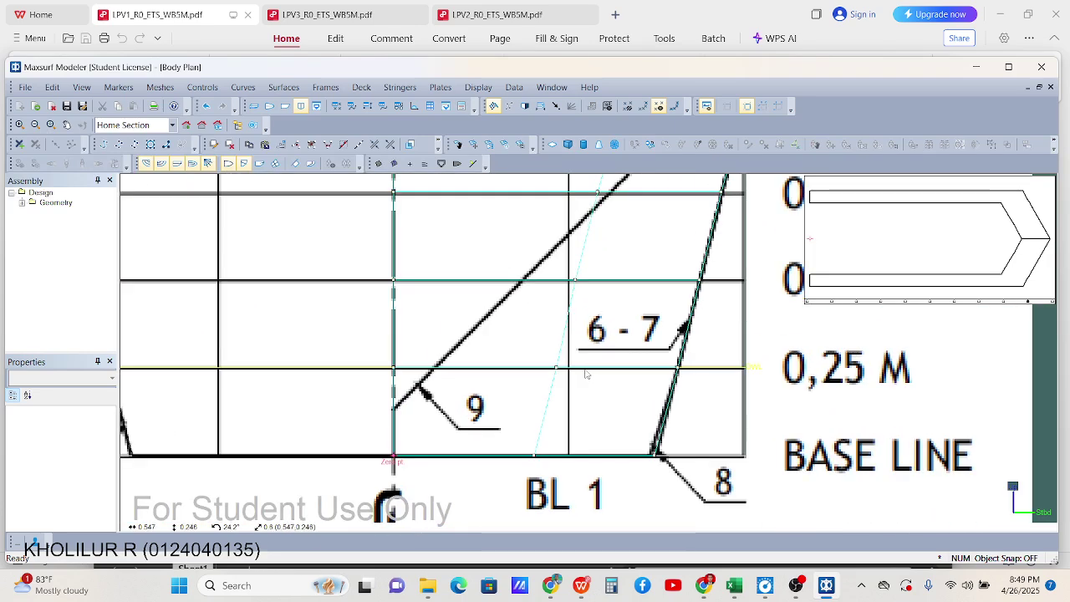
scroll(556, 352, down, 2)
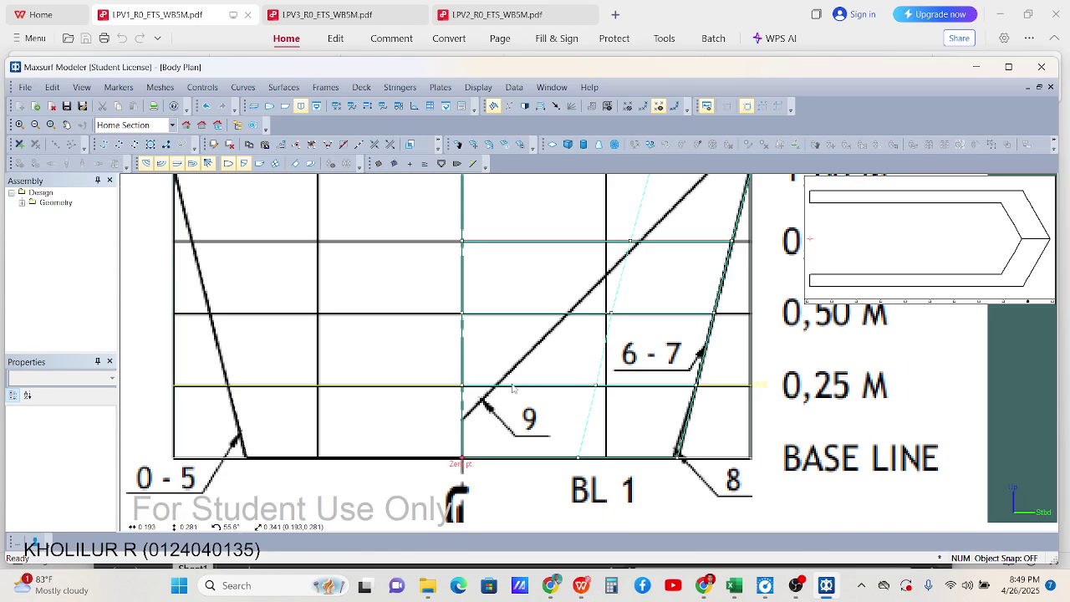
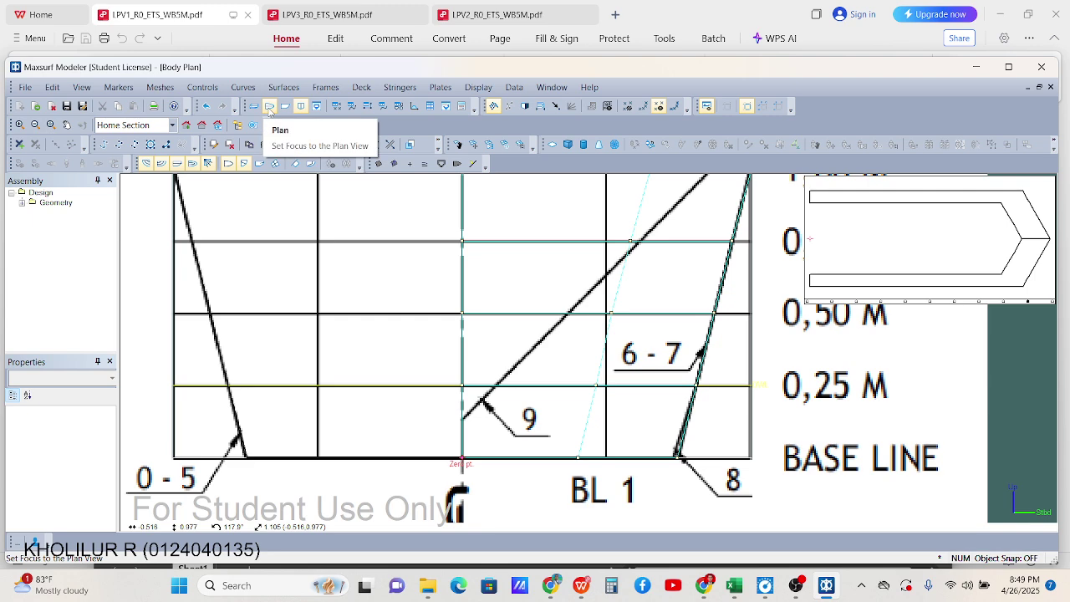
Show the zoomed-out plan view and open the Data > Design Grid settings
click(270, 110)
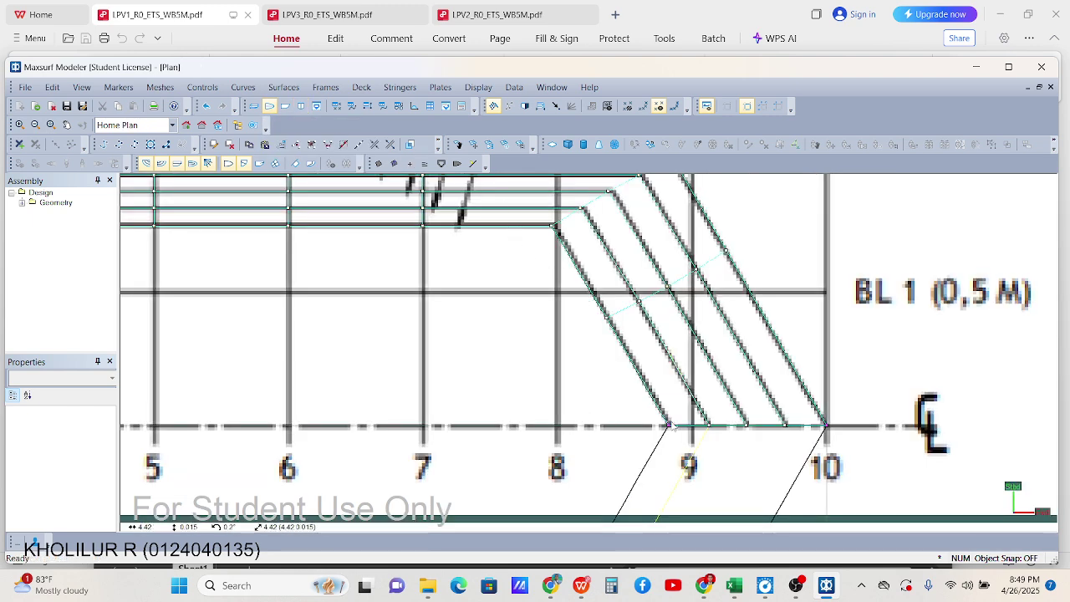
scroll(696, 418, down, 2)
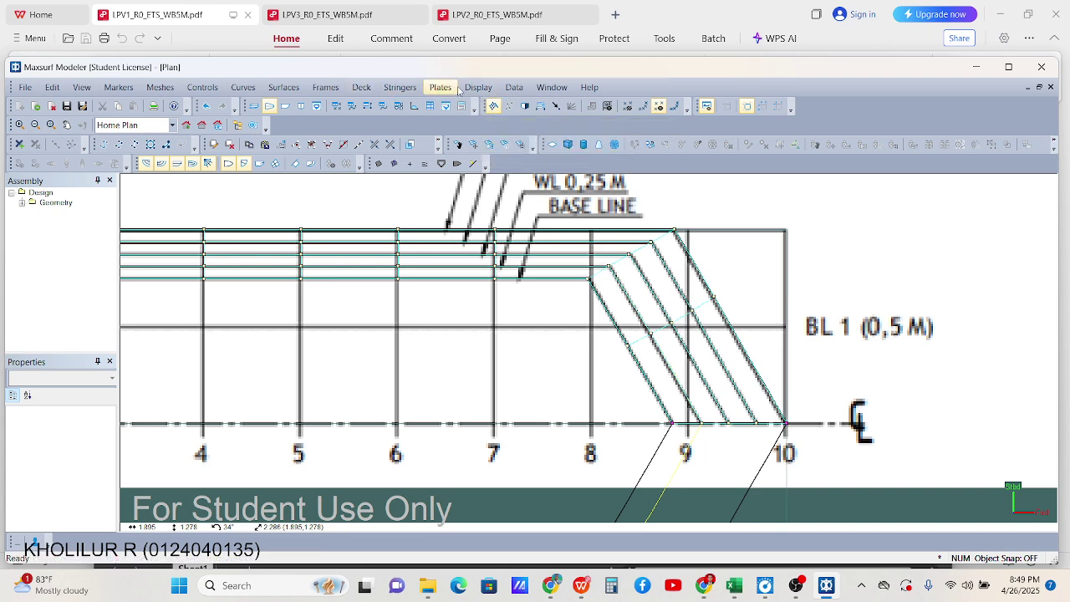
click(502, 89)
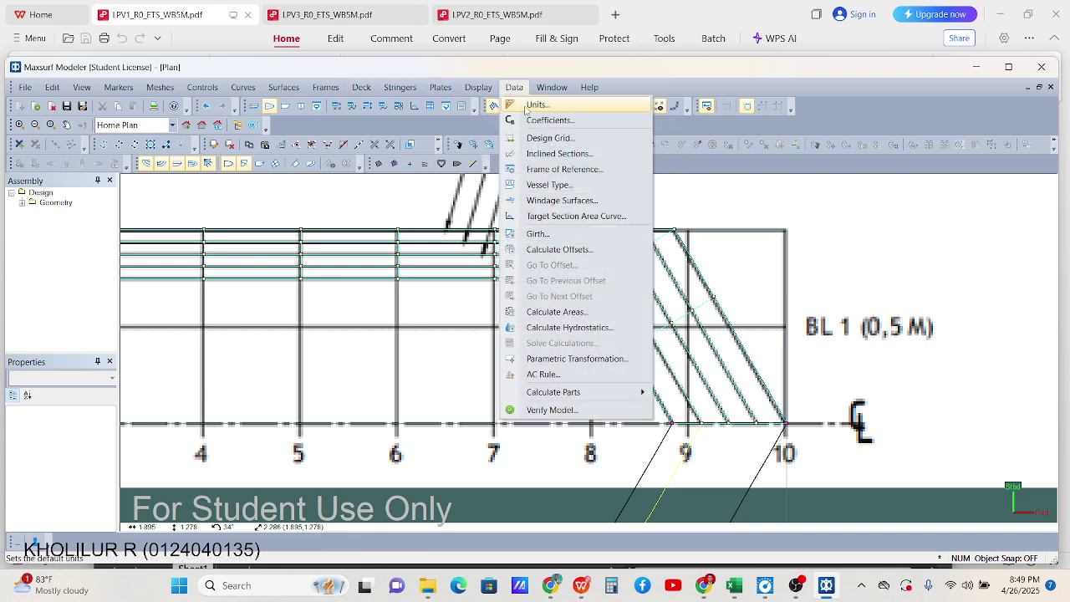
mouse_move(473, 90)
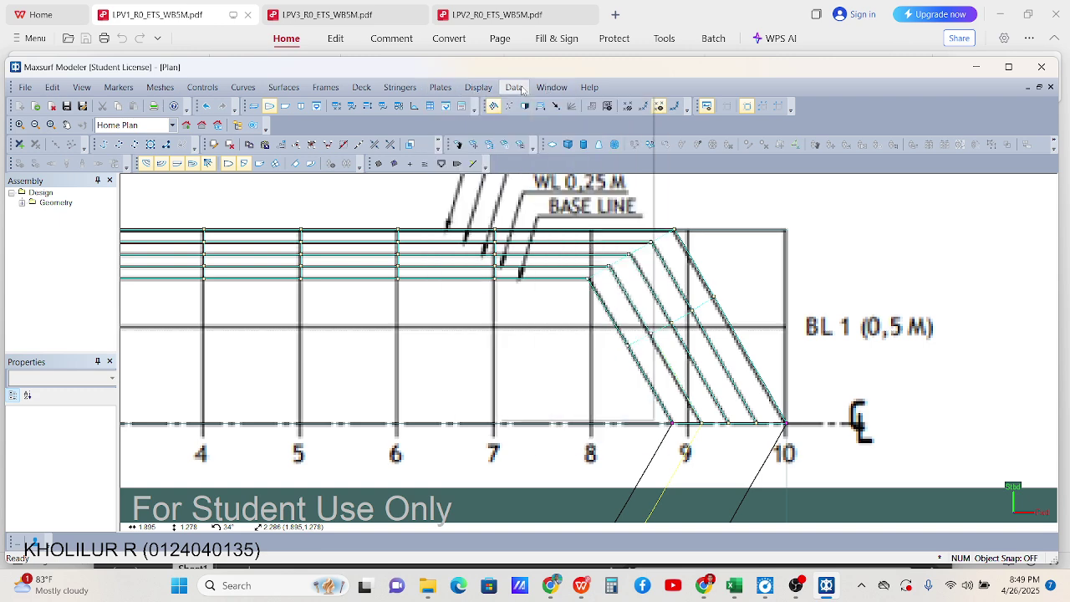
mouse_move(514, 89)
click(537, 139)
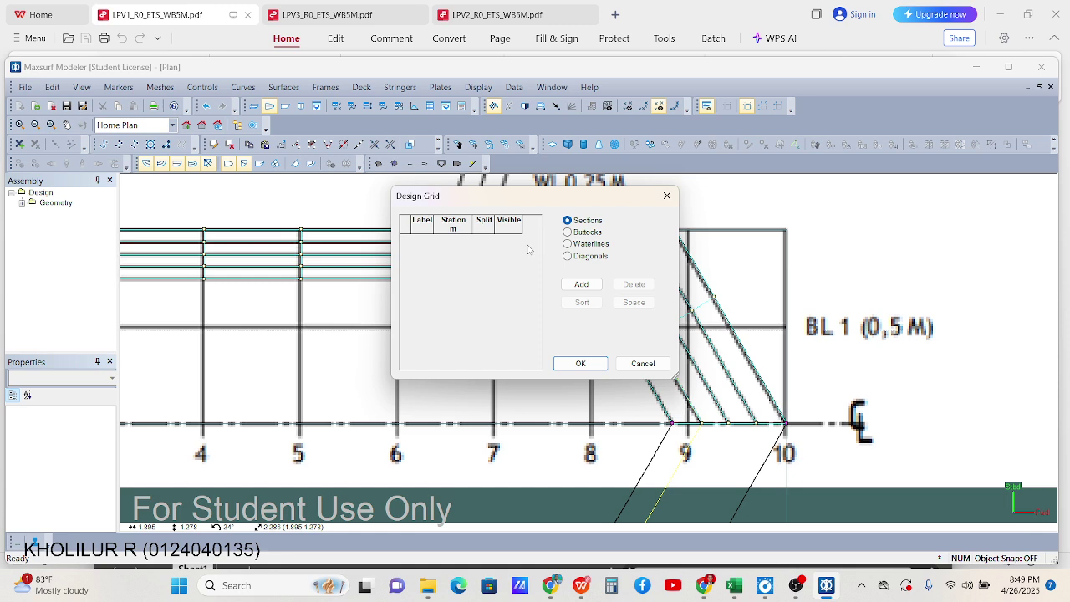
Add 11 sections and paste their 0–5 m station positions from Excel cells E11:E21
click(581, 284)
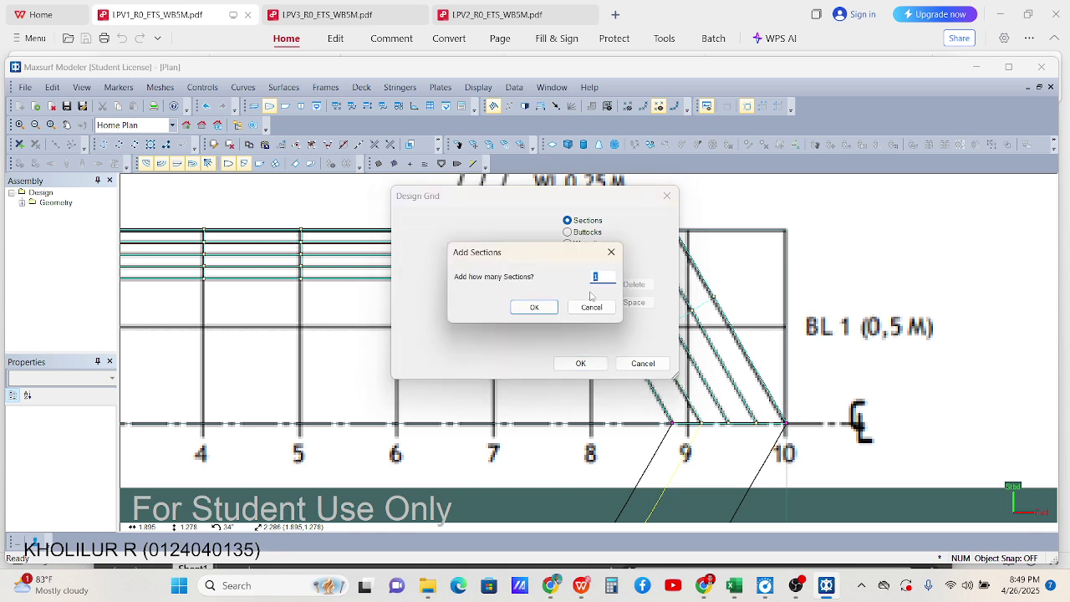
text(11)
click(534, 307)
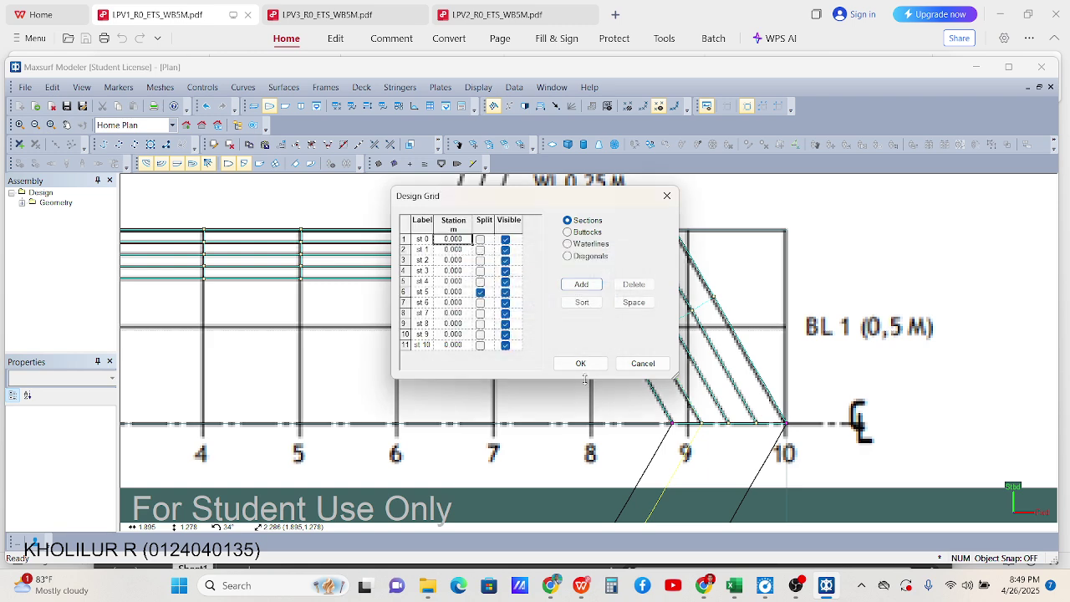
click(735, 588)
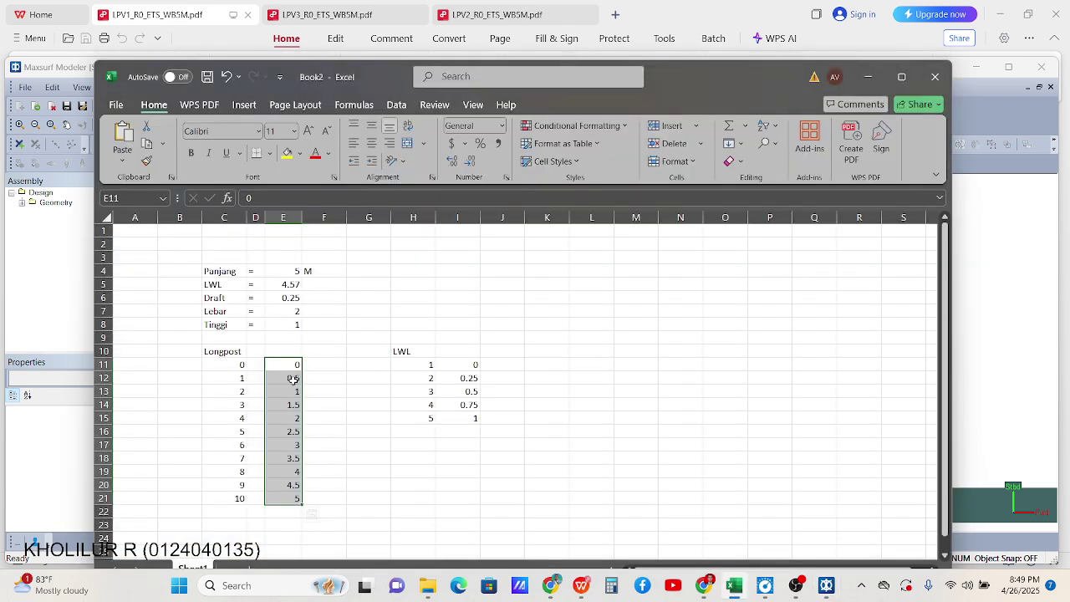
key(ctrl+c)
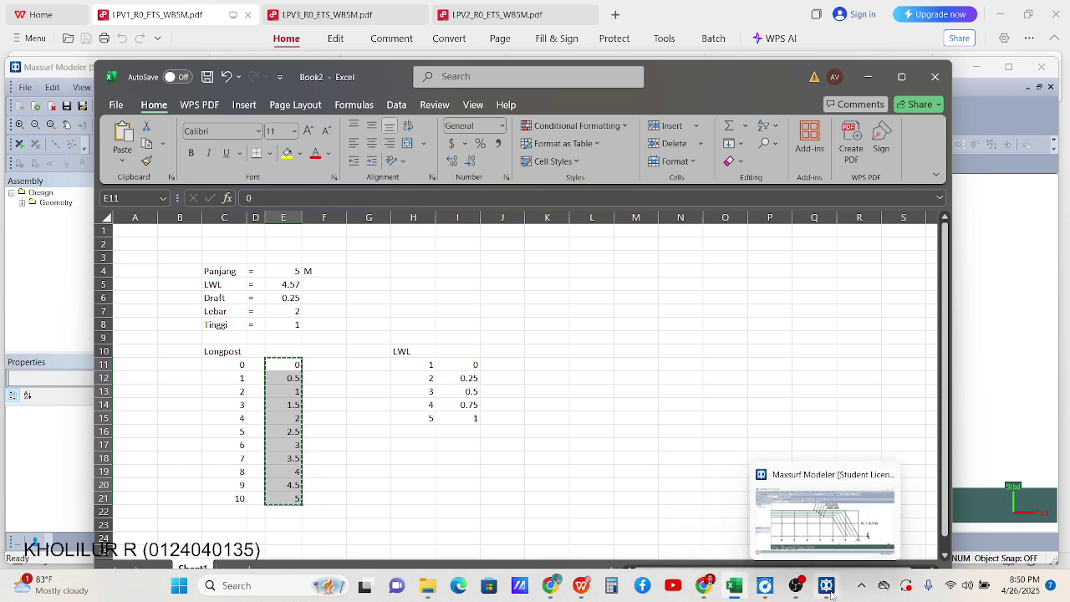
click(826, 585)
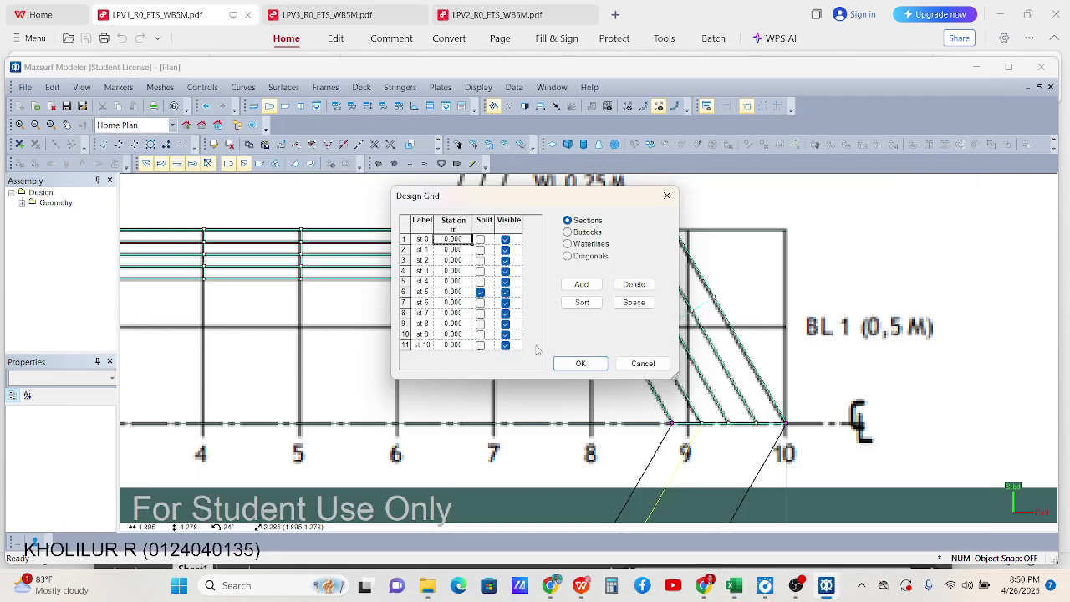
click(460, 248)
key(ctrl+v)
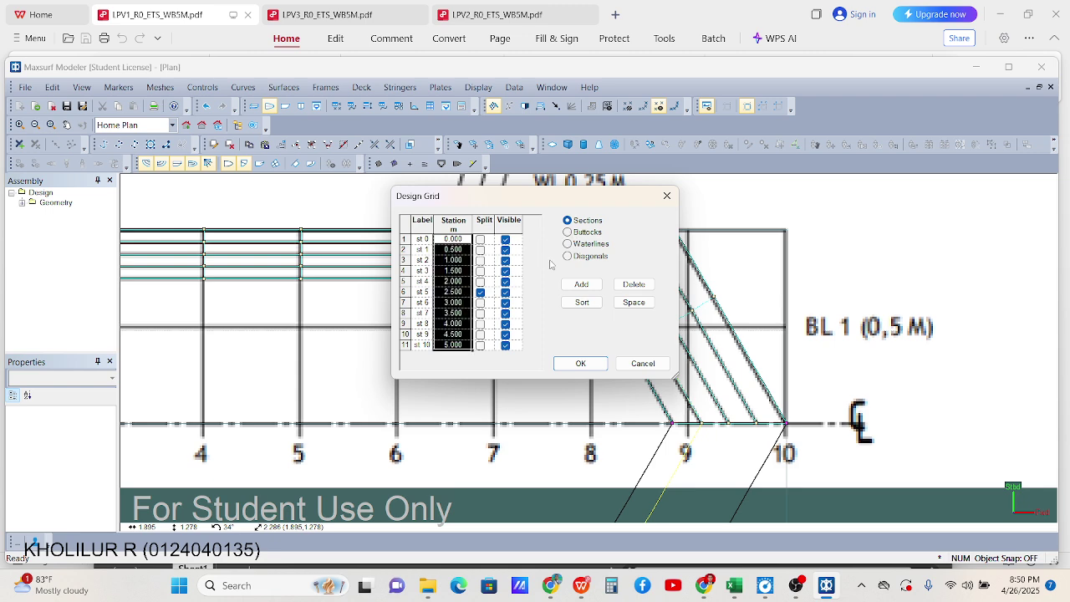
click(568, 233)
click(583, 285)
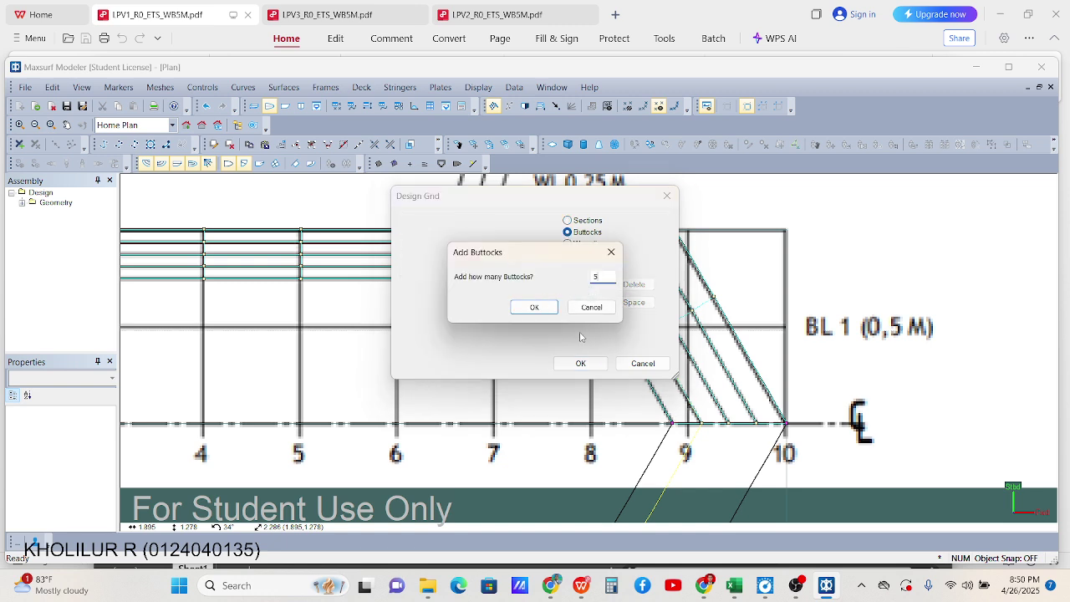
Add five buttocks with offsets 0.250, 0.500, 0.750 and 1.000 m
click(534, 309)
click(458, 249)
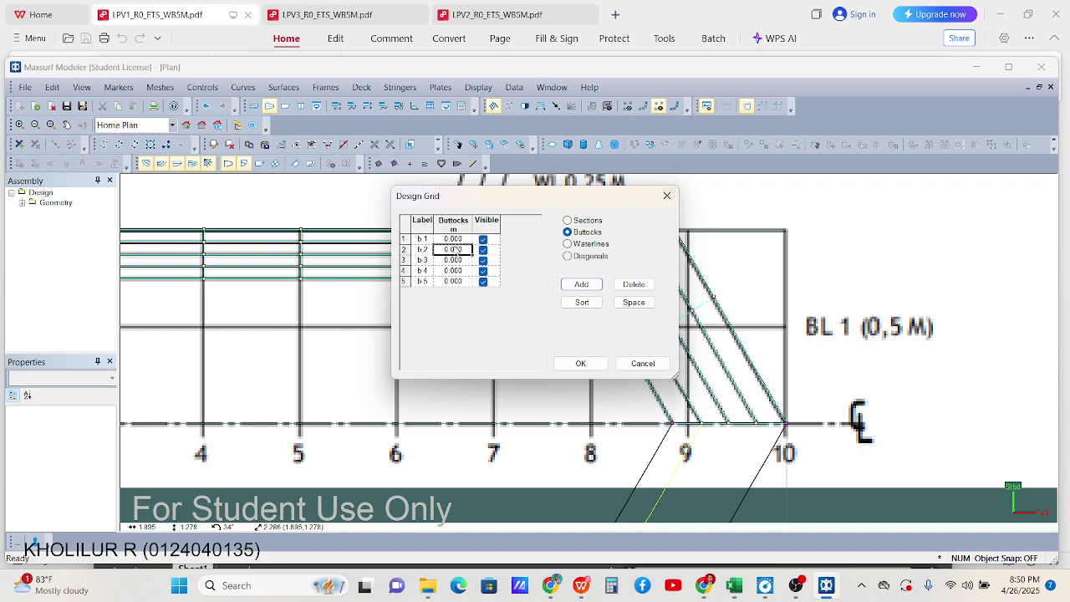
text(0.25)
key(Return)
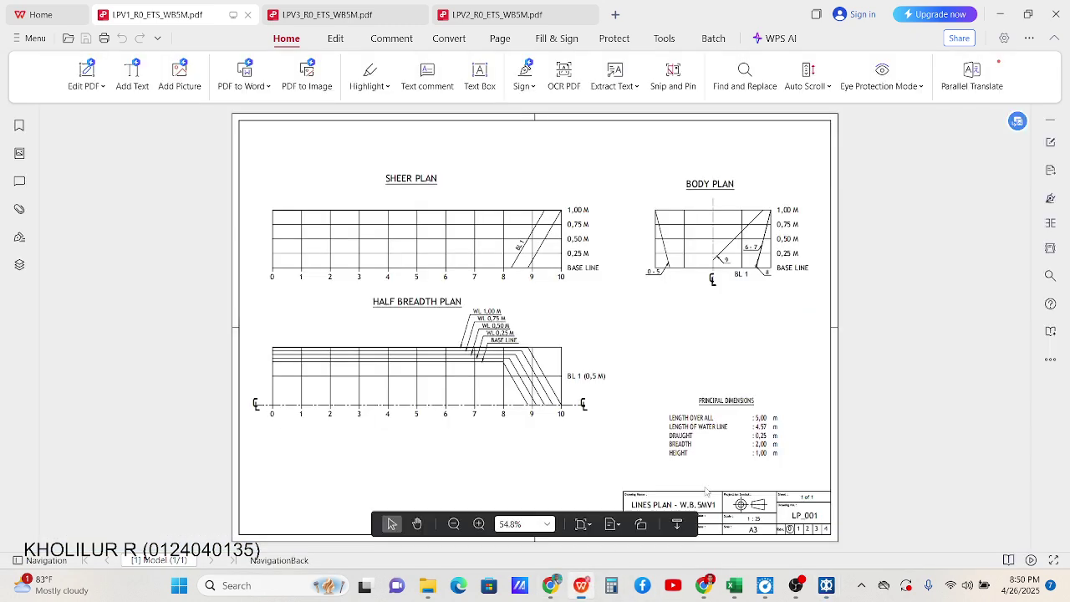
click(581, 585)
click(997, 14)
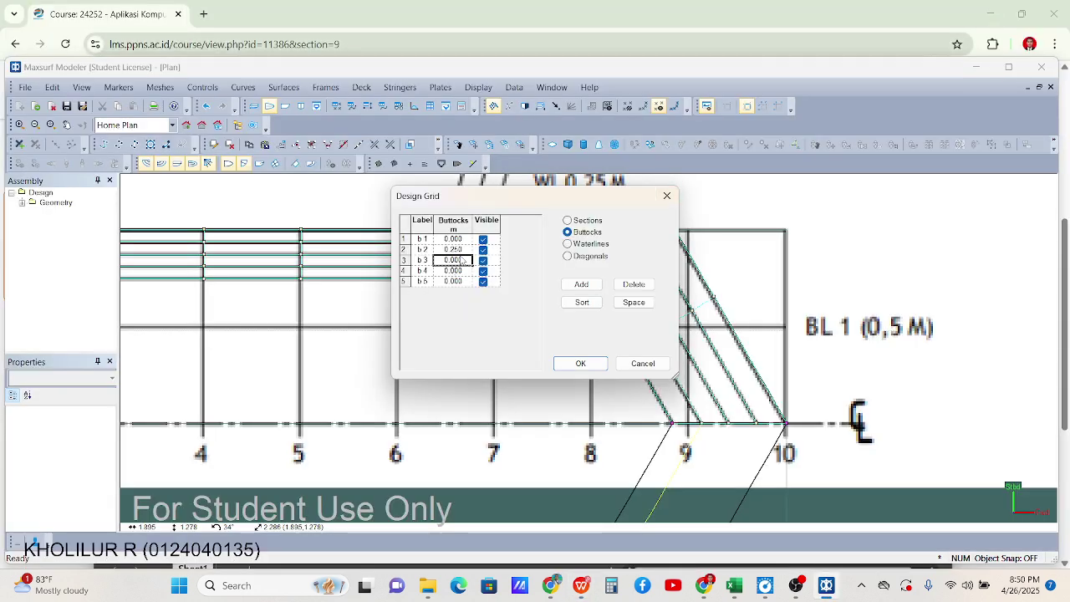
text(0.5)
key(Return)
text(0)
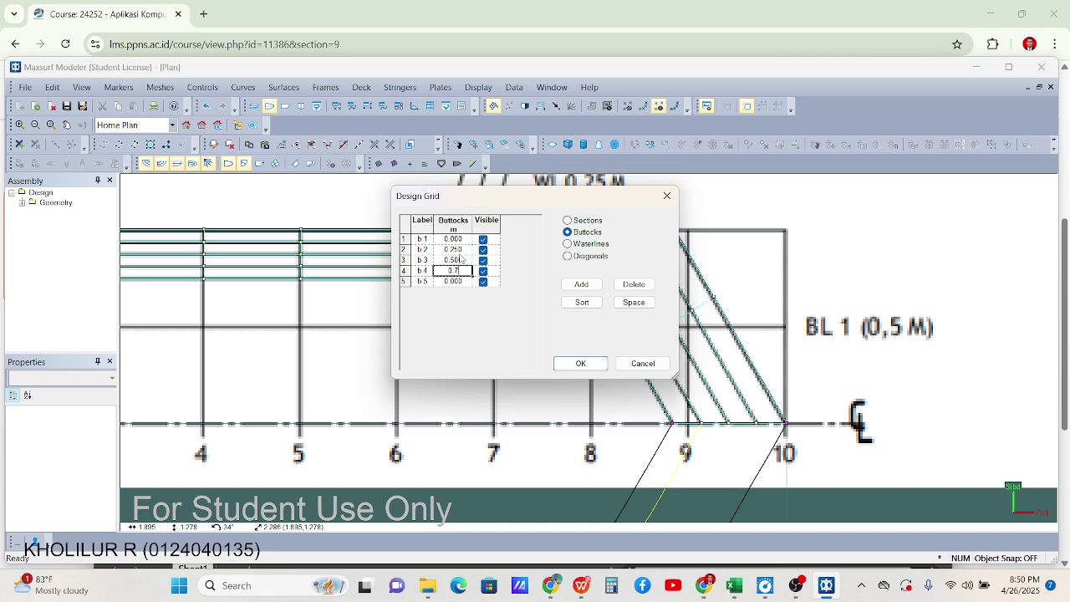
key(Return)
text(1)
key(Return)
Delete buttocks b3 through b5 from the grid
click(568, 244)
click(568, 232)
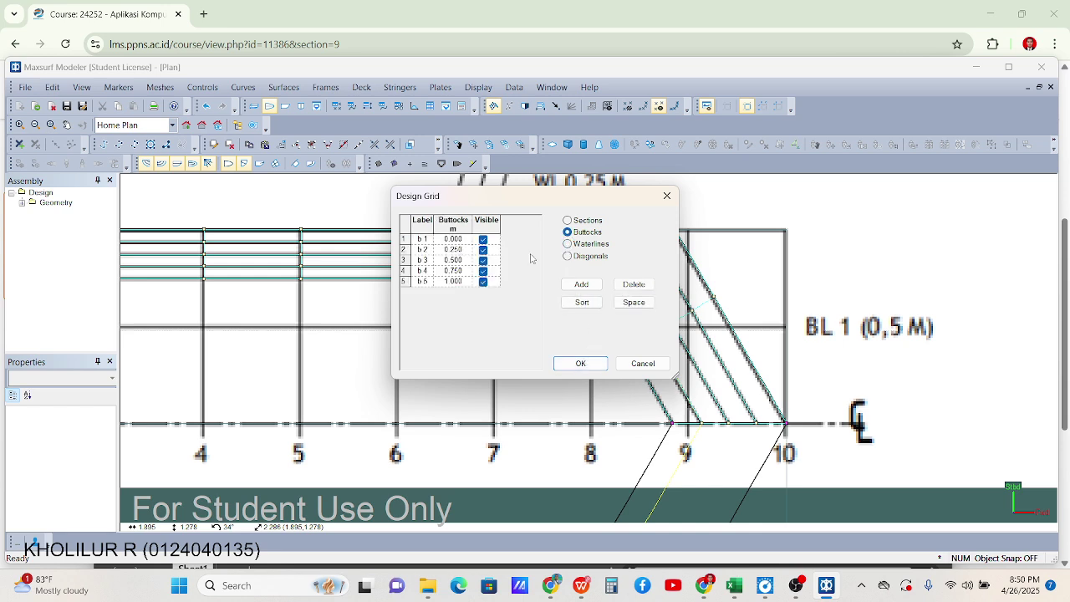
click(450, 249)
click(421, 251)
click(403, 260)
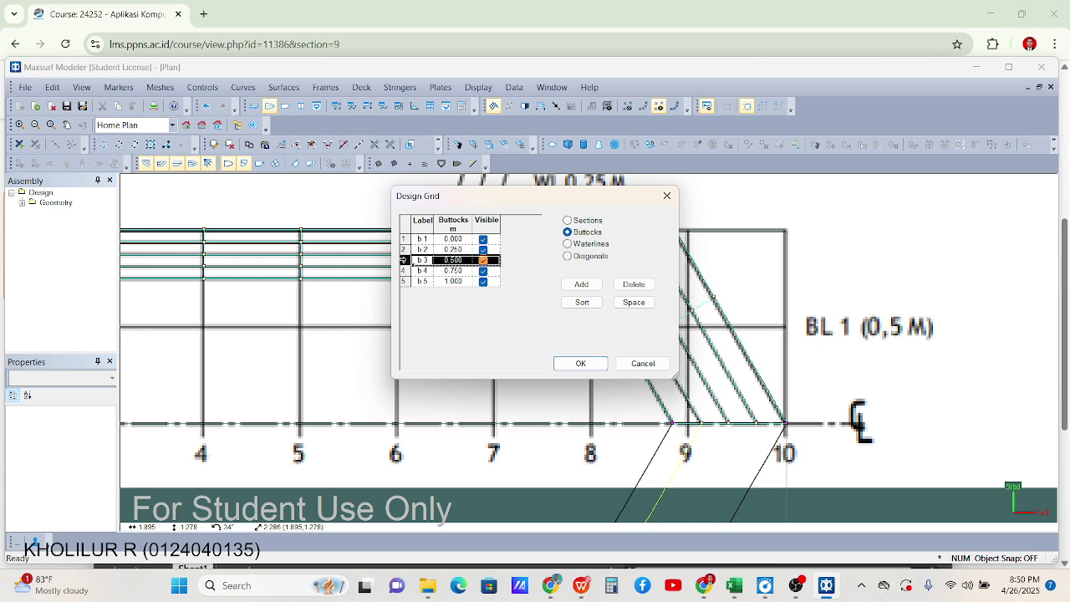
drag(404, 260, 403, 282)
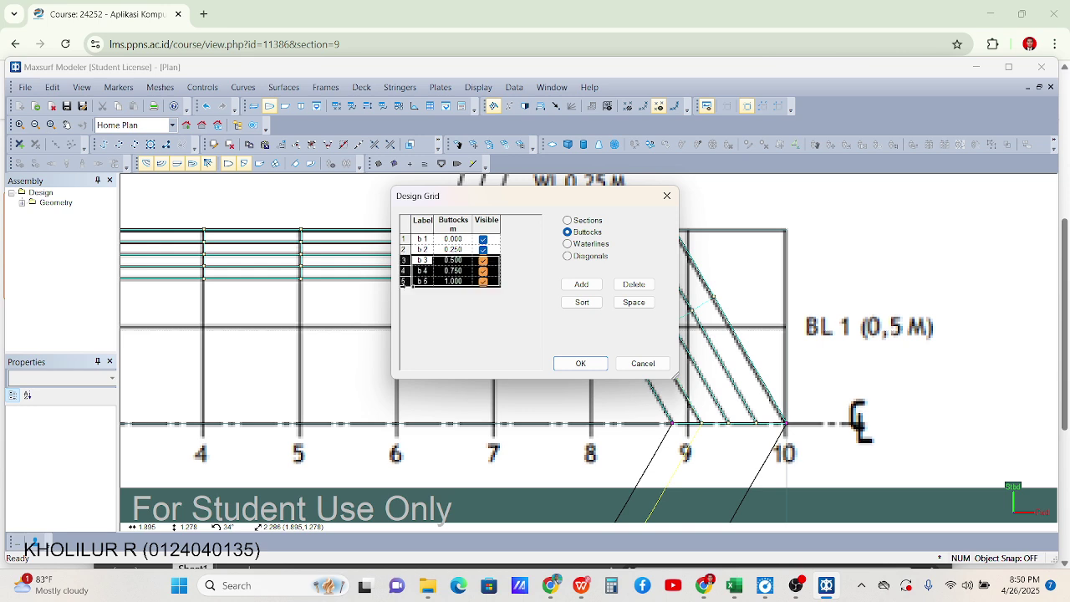
click(634, 284)
click(533, 306)
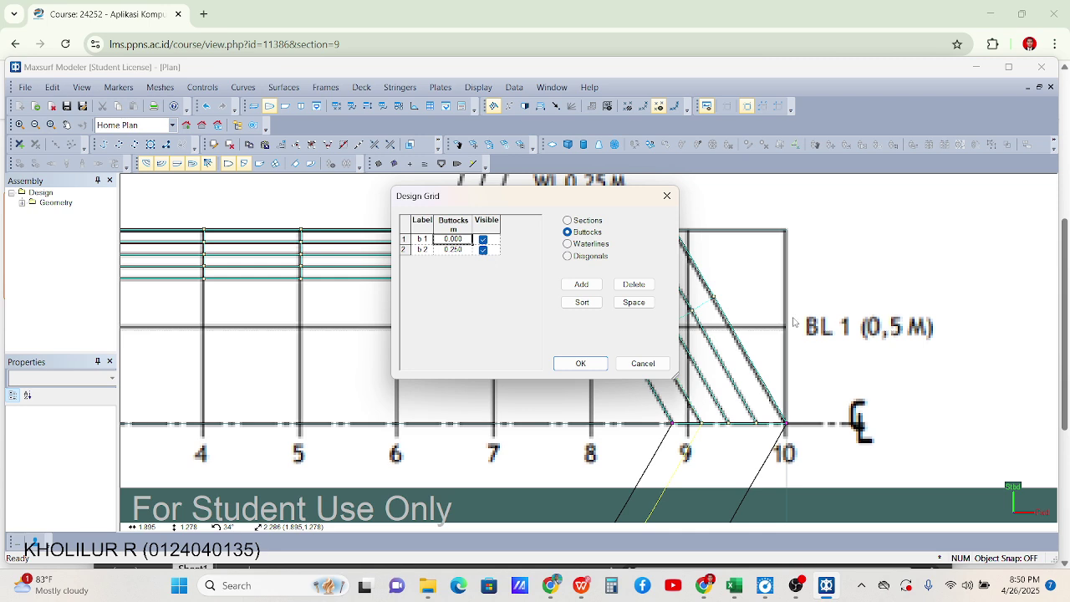
Set buttock b2 to 0.5 m and add a third buttock at 1.000 m
click(462, 252)
text(0.5)
click(582, 284)
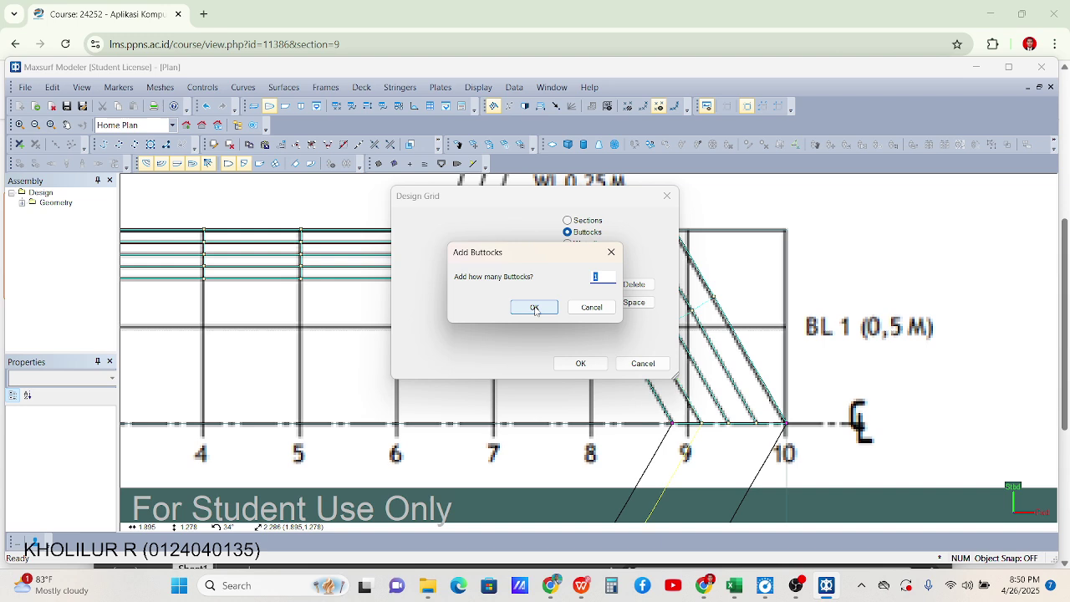
click(534, 307)
text(1)
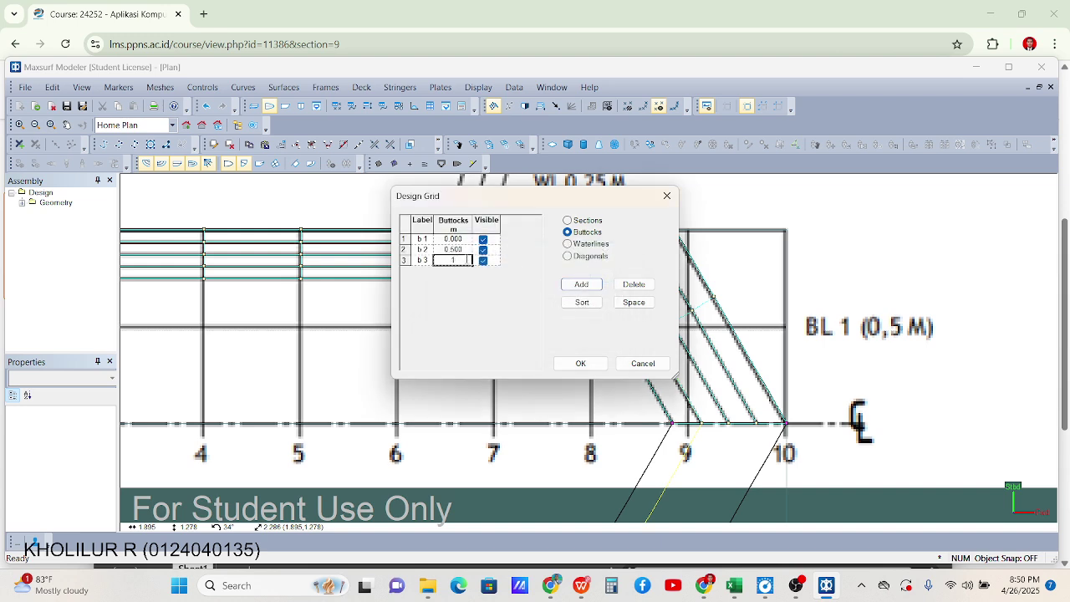
key(Return)
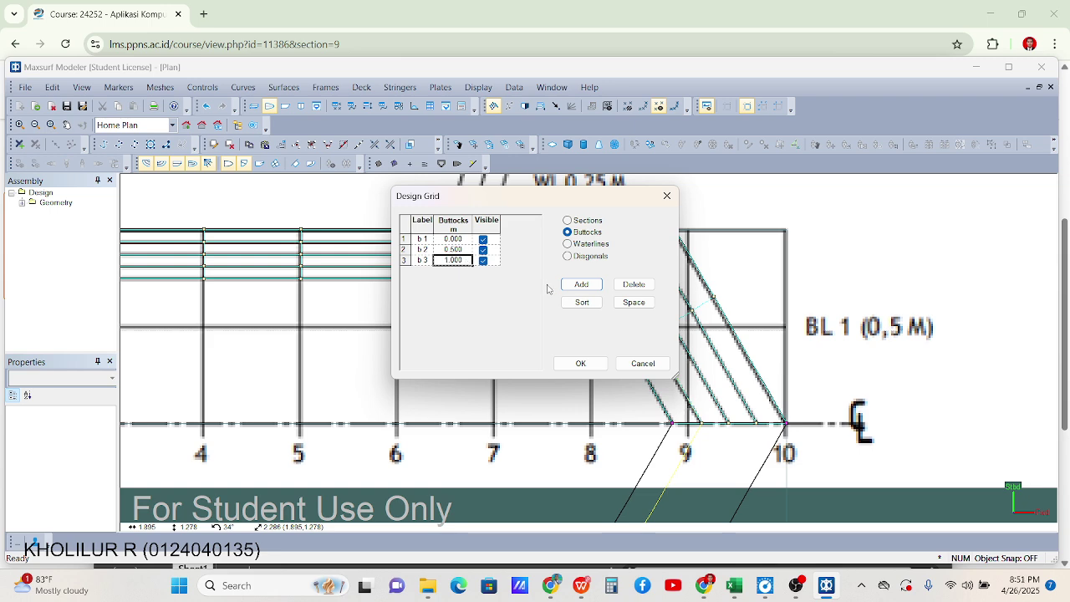
click(575, 244)
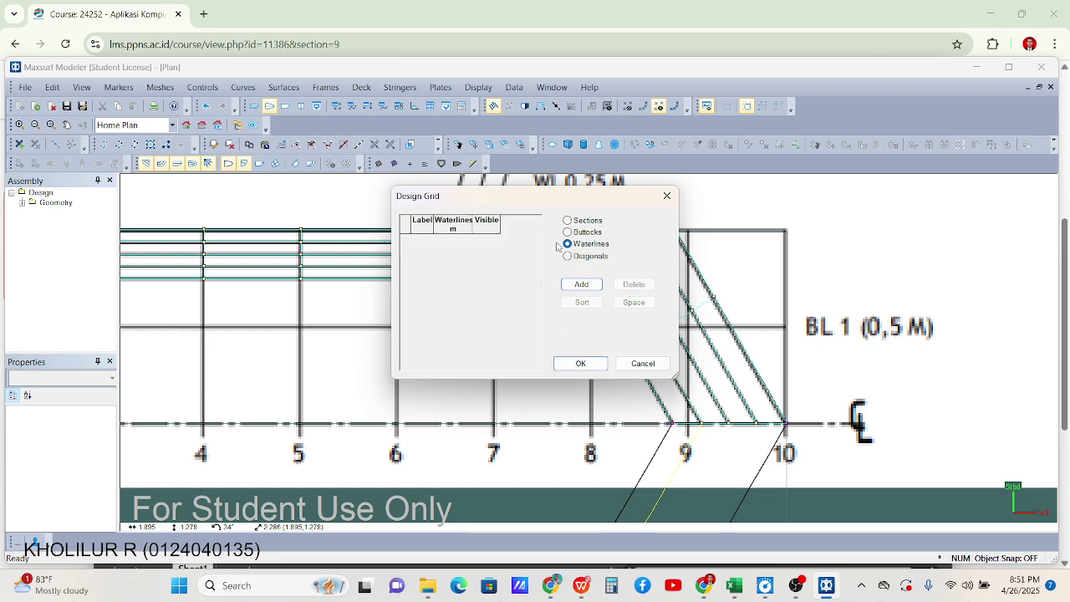
Add five waterlines and start entering their heights
click(591, 287)
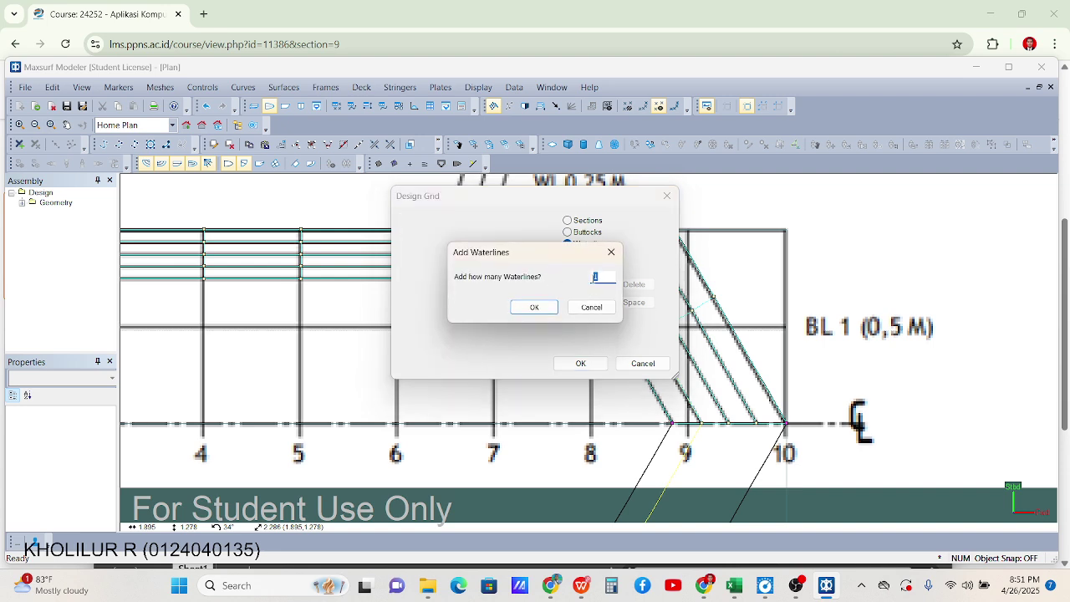
text(5)
key(Return)
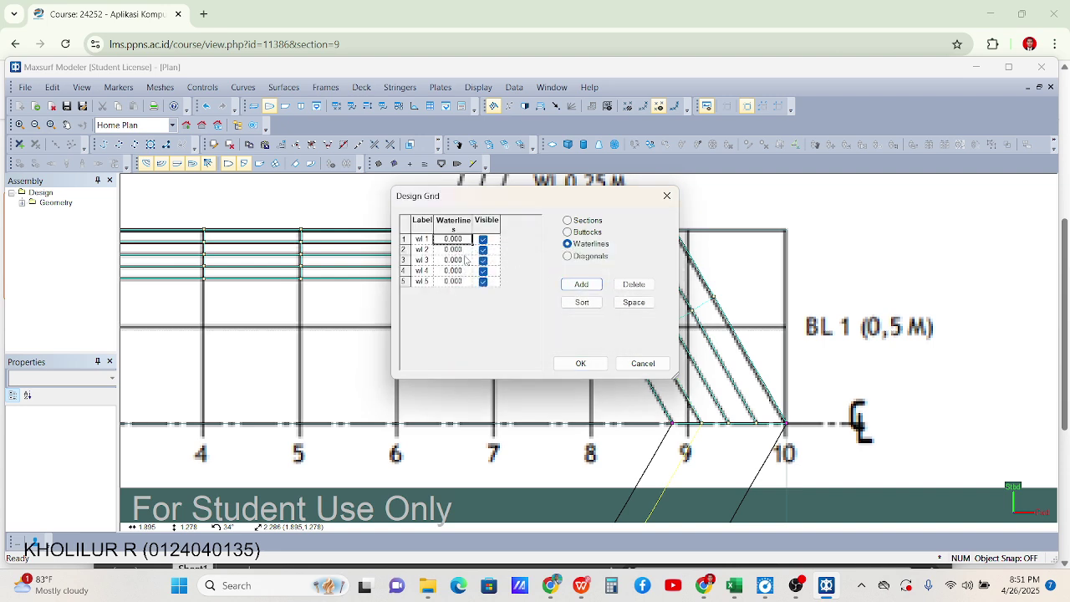
click(462, 250)
text(0.25)
click(470, 260)
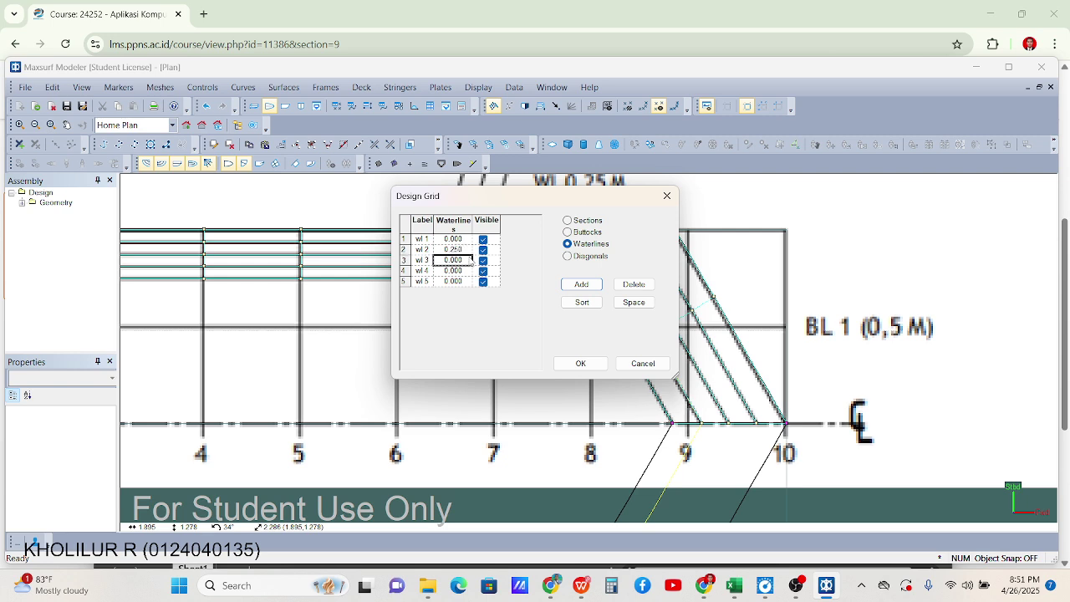
text(0.)
Paste waterline heights 0.000–1.000 m from Excel I11:I15 and apply the design grid
click(734, 585)
drag(458, 365, 463, 419)
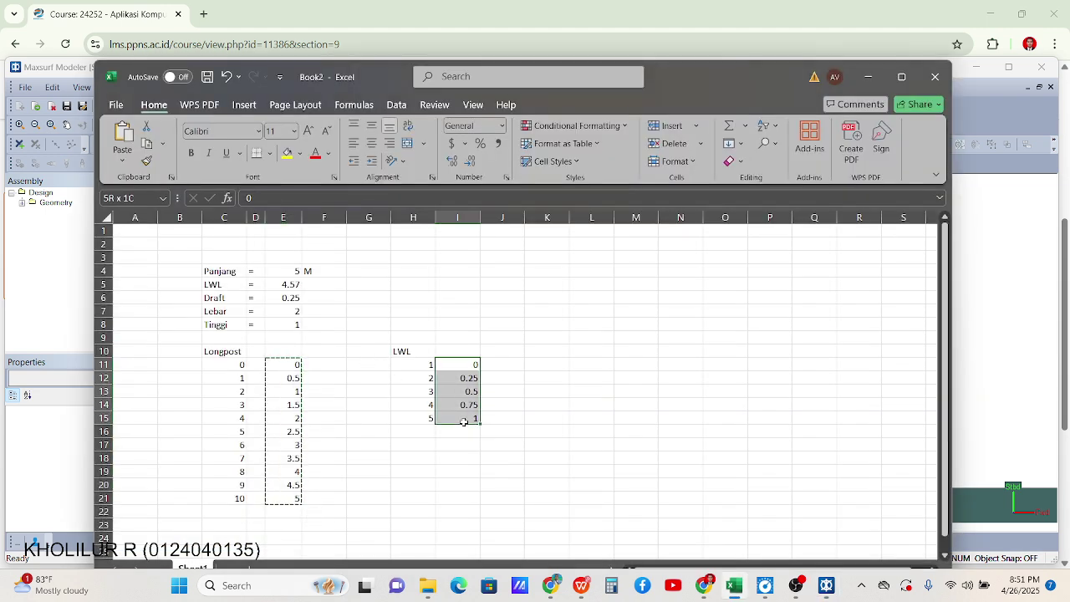
key(ctrl+c)
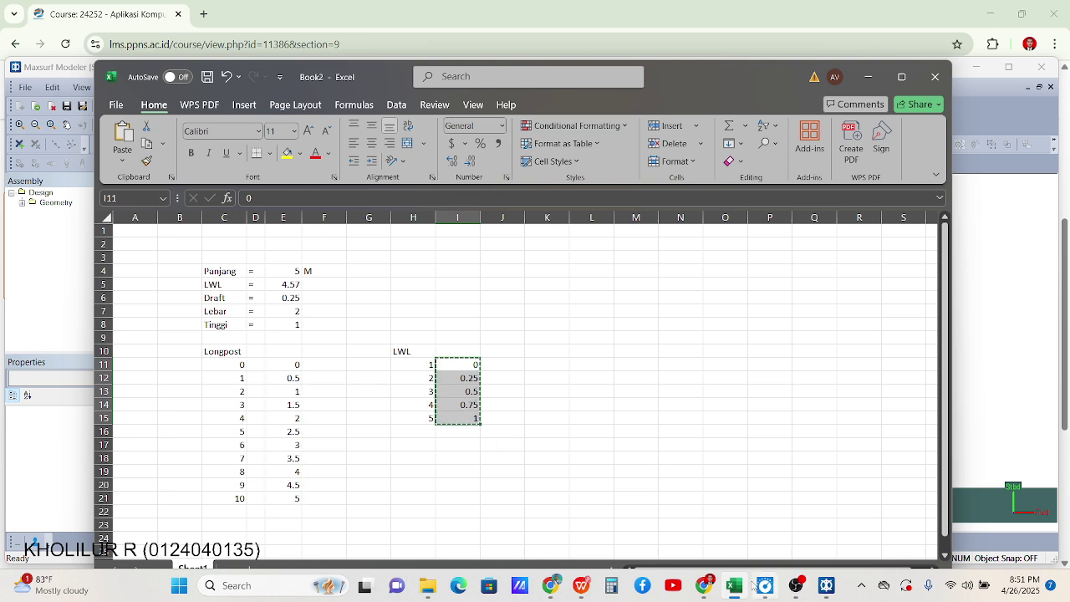
click(826, 586)
click(453, 240)
key(ctrl+v)
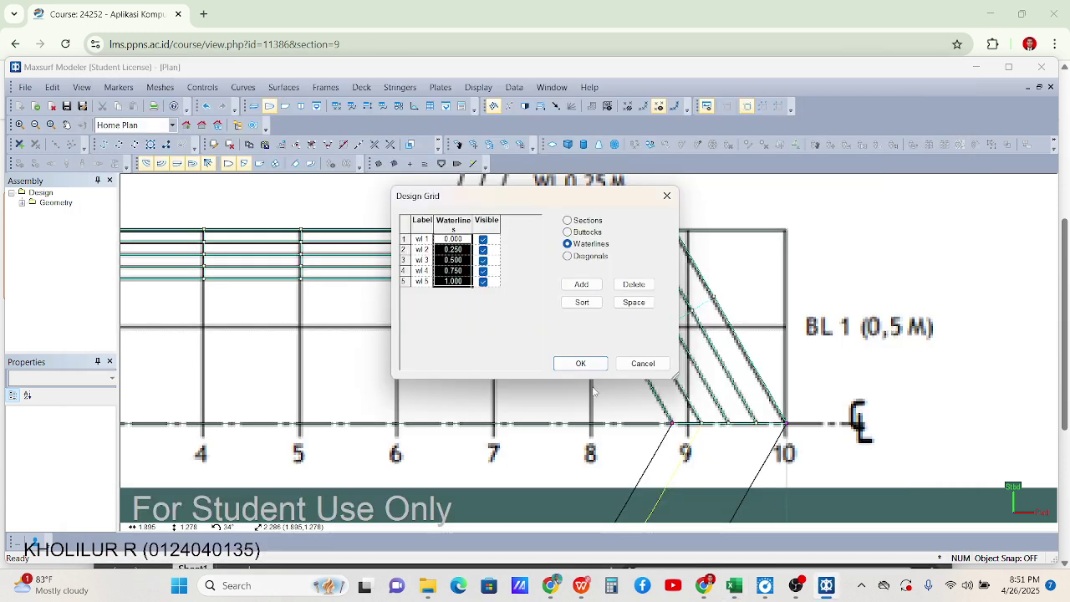
click(580, 363)
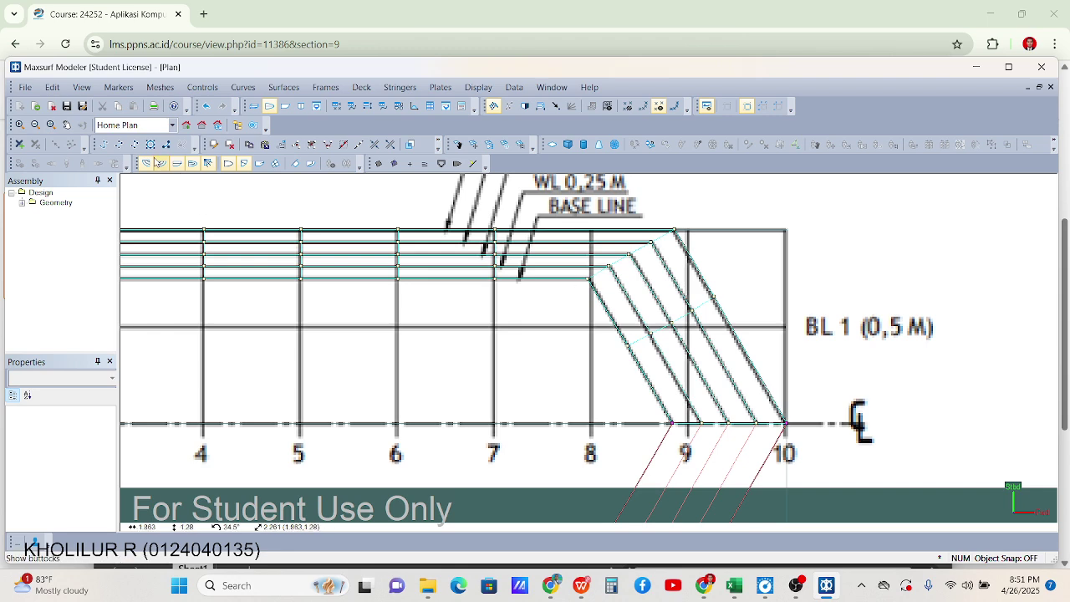
In the Profile view, select the BL 1 buttock plane surface
scroll(663, 346, up, 2)
scroll(711, 368, down, 3)
scroll(741, 394, up, 5)
scroll(632, 421, down, 6)
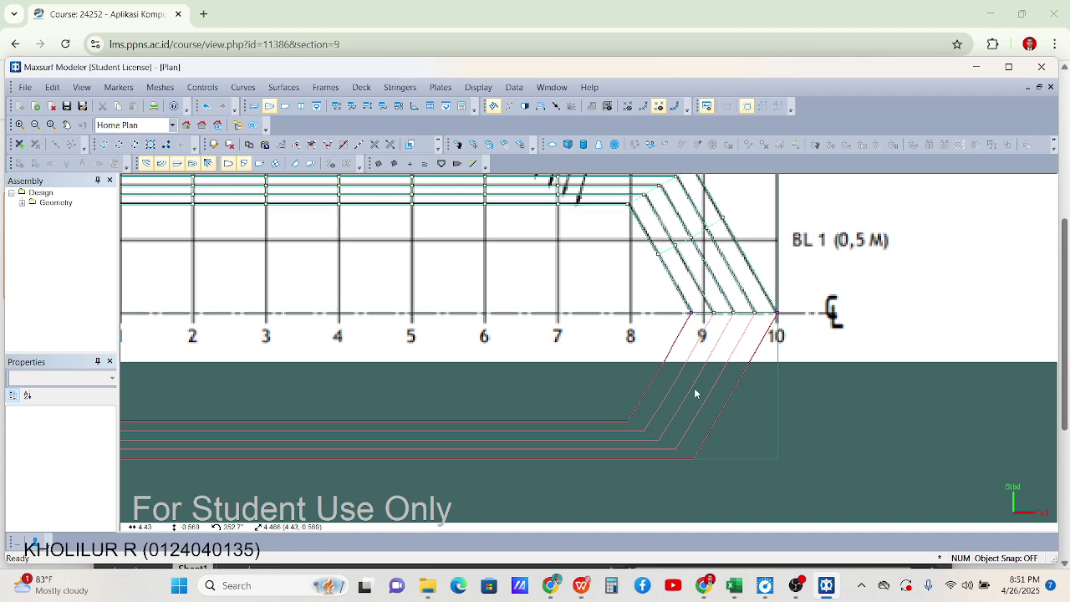
scroll(296, 426, up, 1)
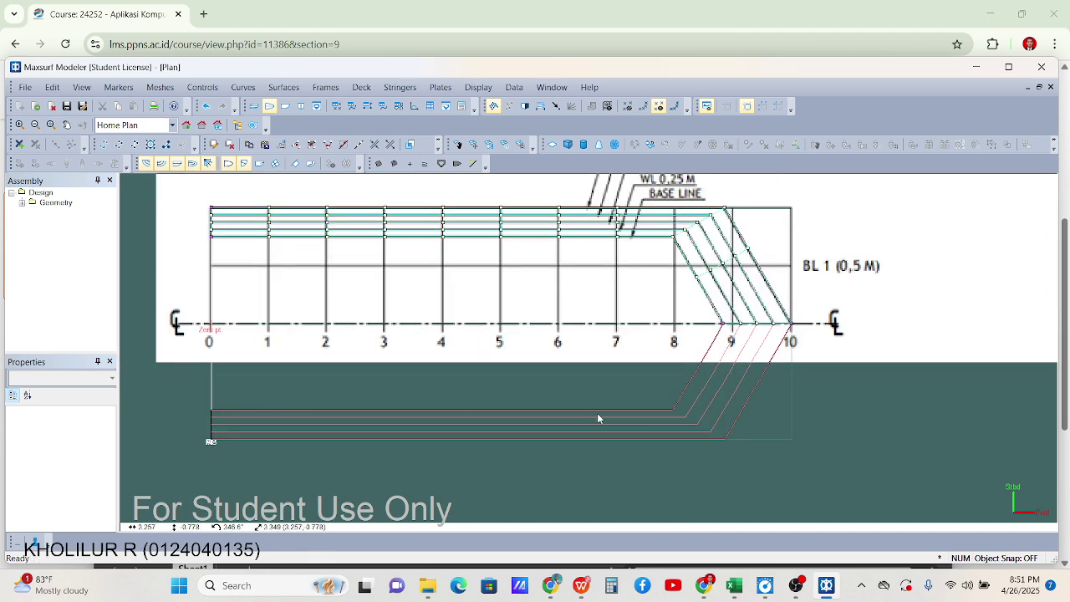
scroll(750, 328, up, 3)
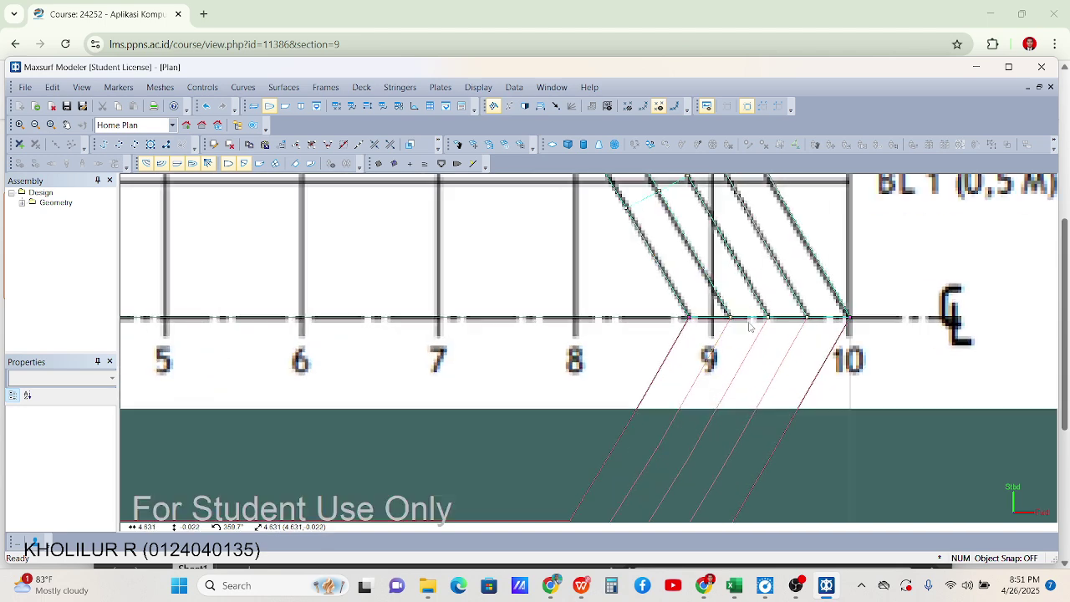
click(285, 106)
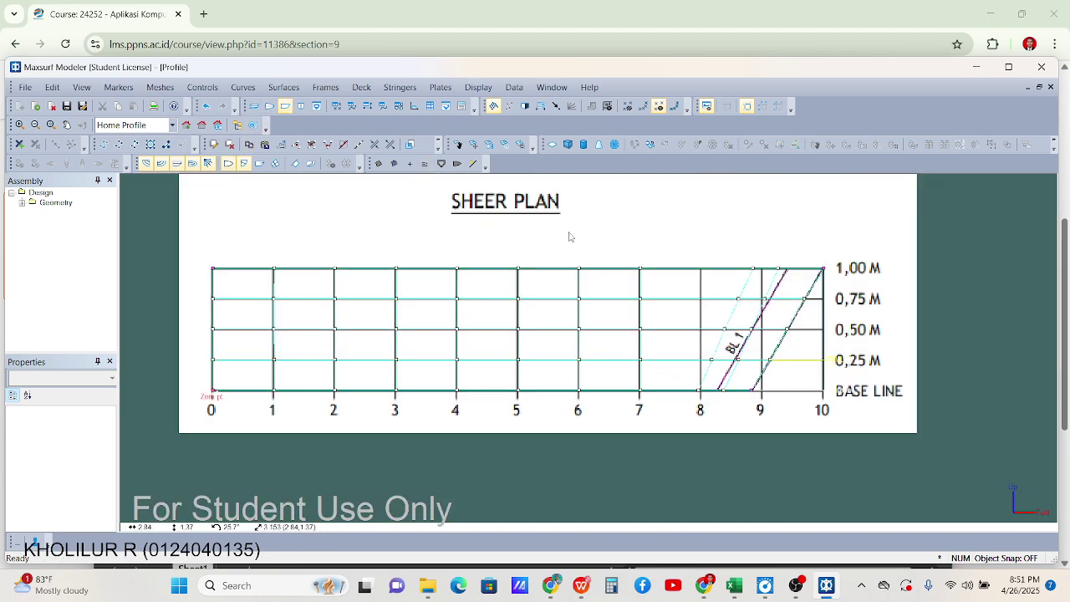
scroll(771, 307, up, 3)
scroll(741, 232, up, 2)
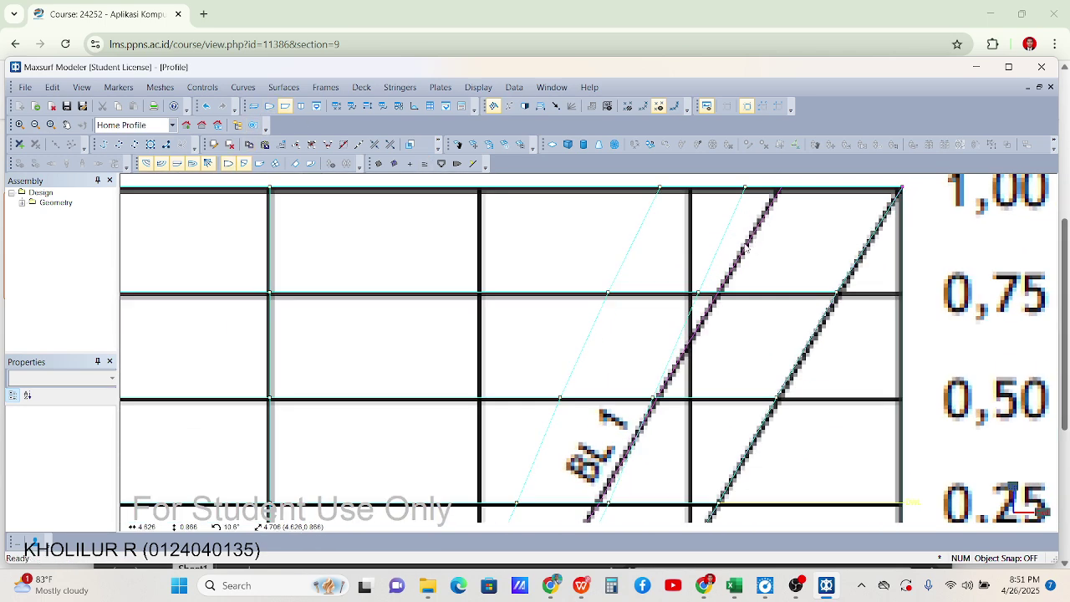
click(750, 249)
Show the Body Plan view and select the buttock line there
scroll(743, 266, down, 3)
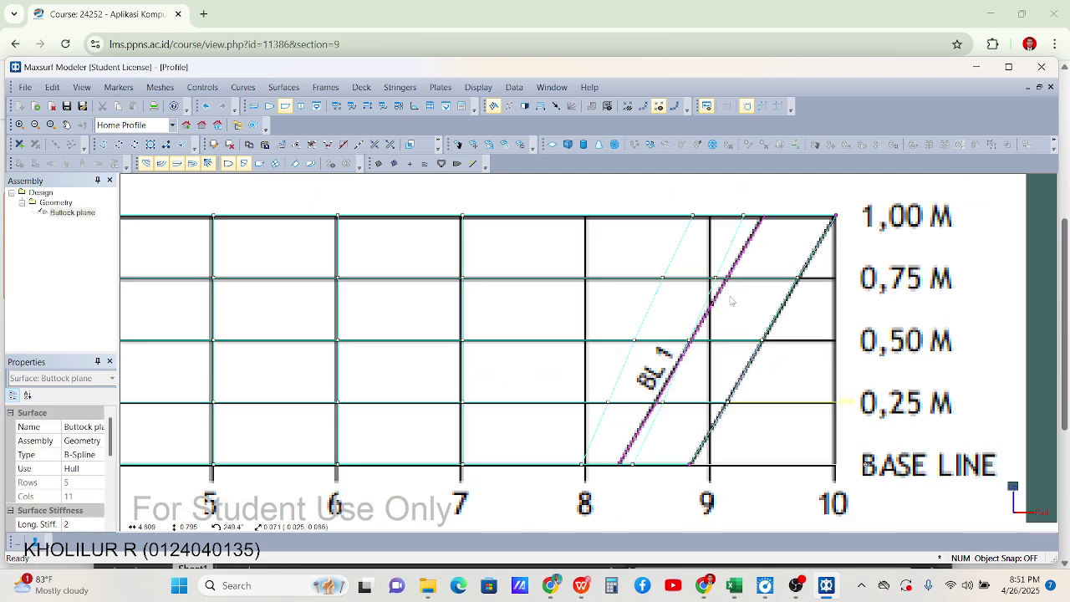
scroll(676, 378, up, 4)
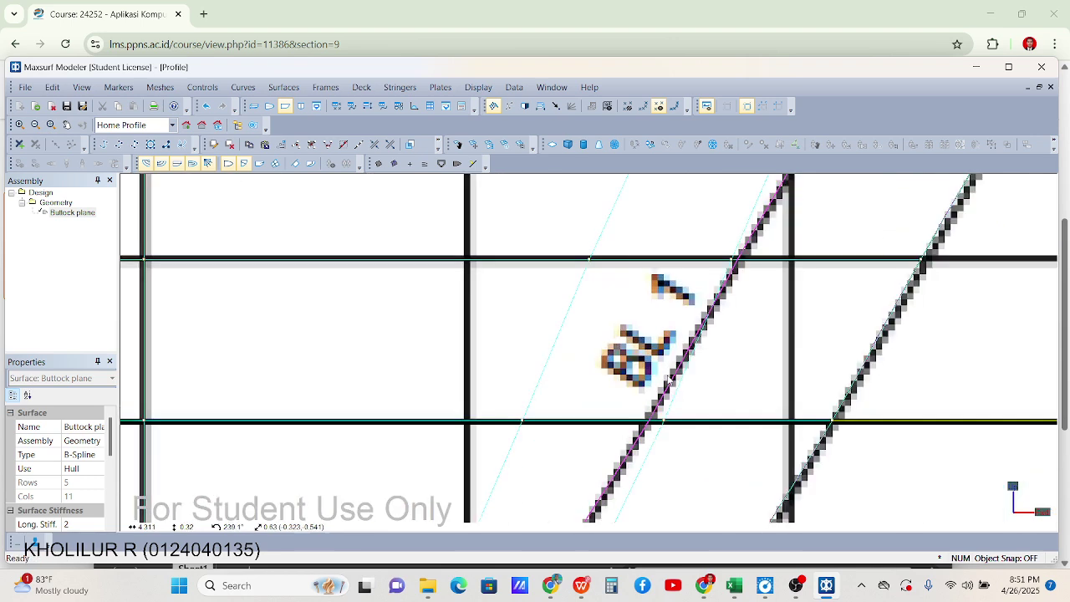
click(300, 106)
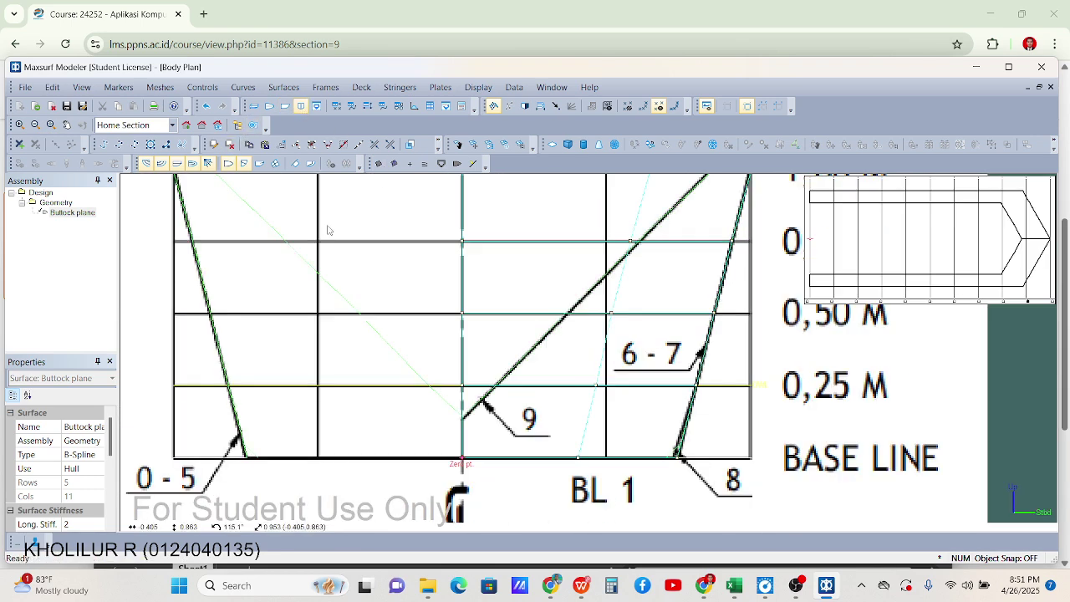
click(529, 356)
scroll(530, 356, down, 2)
scroll(615, 286, up, 3)
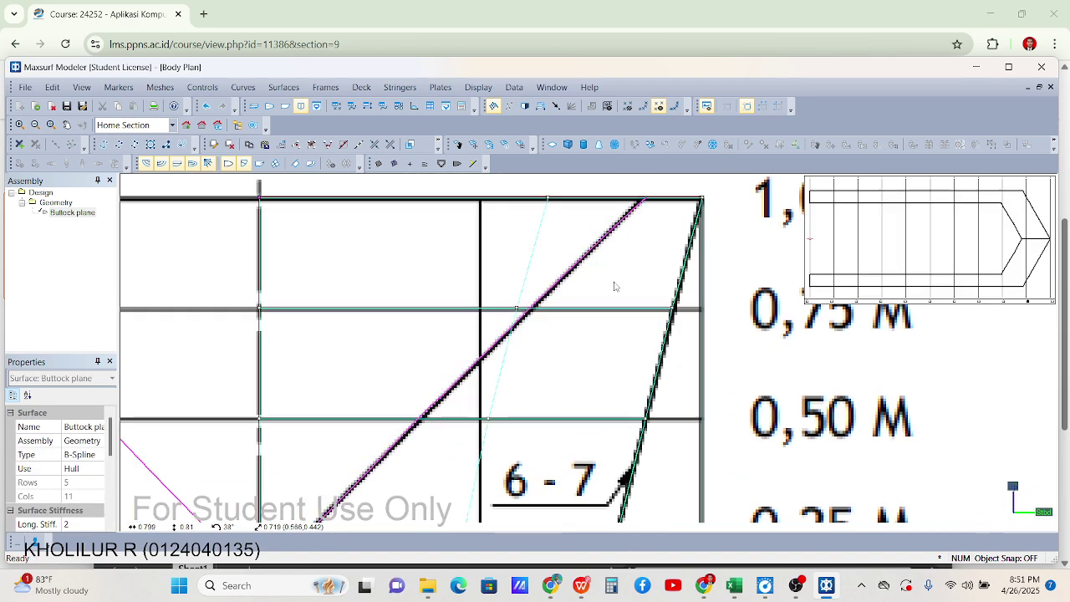
scroll(612, 249, up, 2)
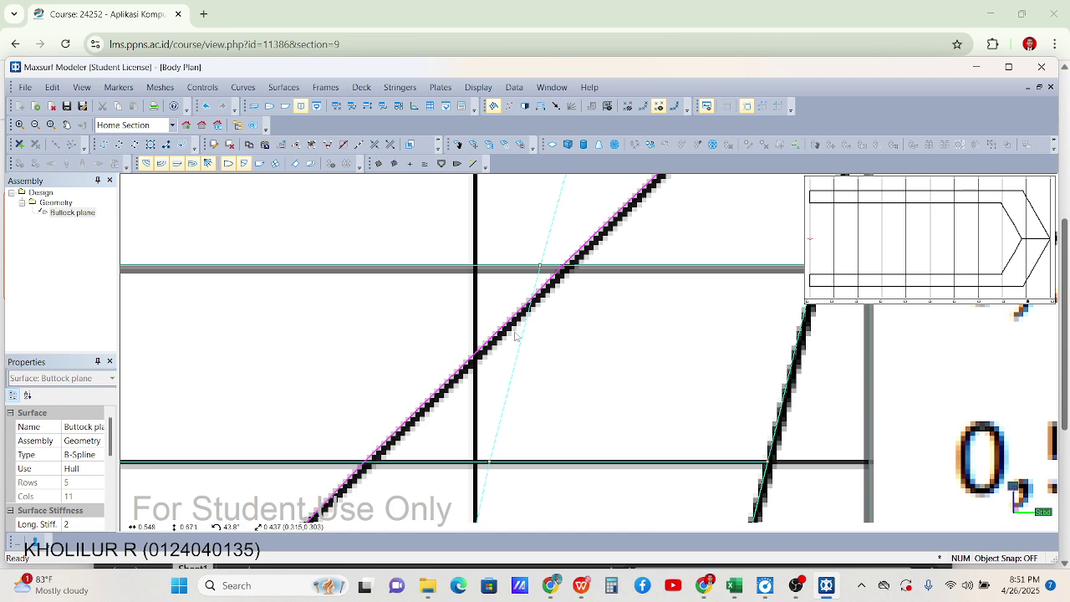
scroll(516, 351, down, 4)
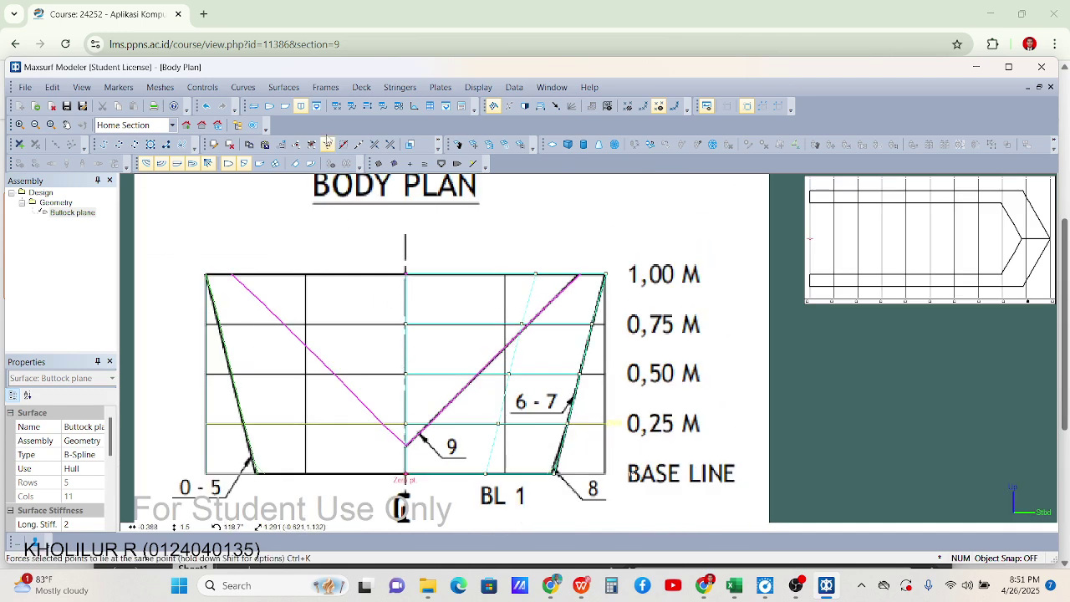
Show the Buttock plane control net in the 3-D Perspective view, zoomed to fit
click(271, 107)
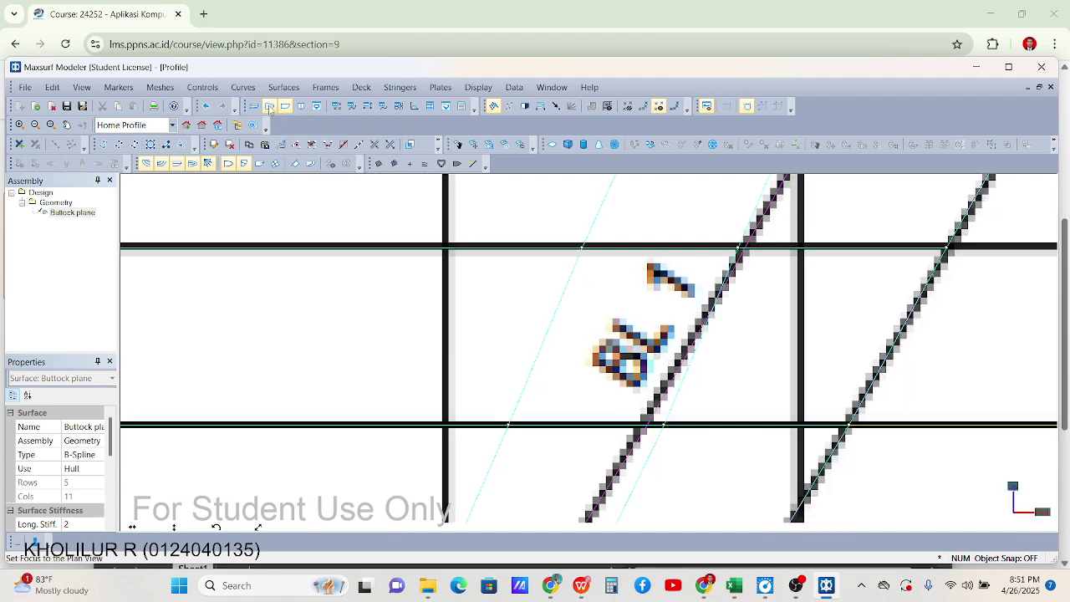
click(252, 107)
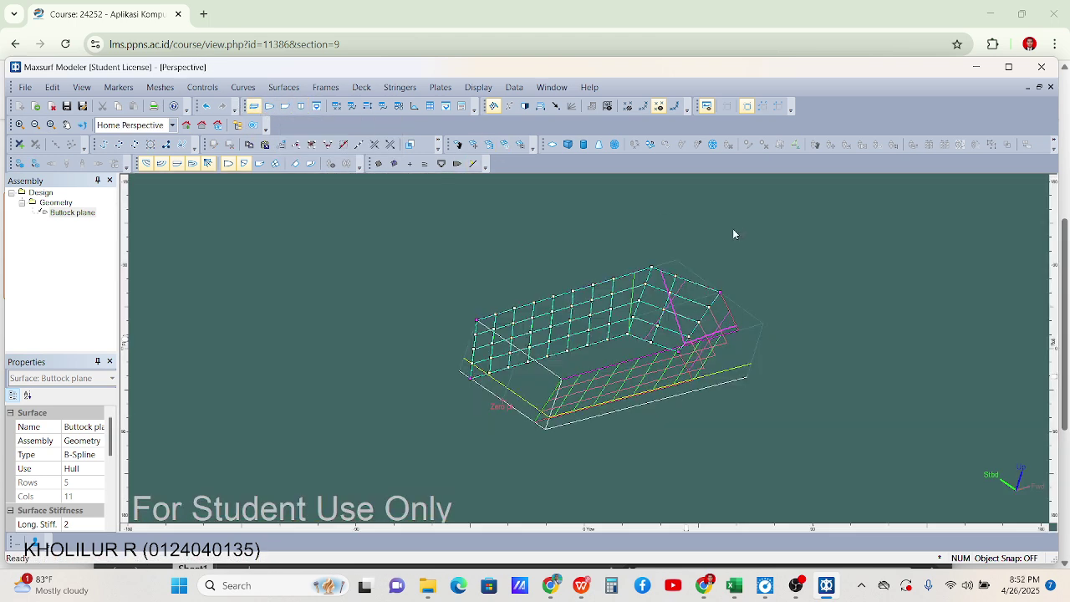
scroll(846, 348, up, 8)
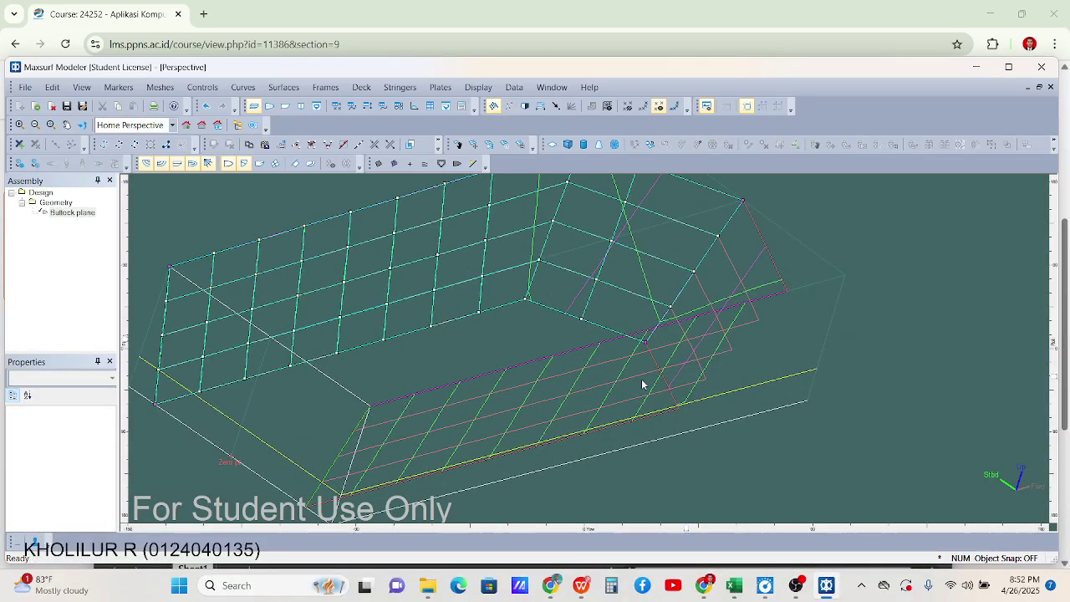
scroll(653, 298, down, 5)
scroll(657, 313, up, 4)
scroll(644, 334, down, 3)
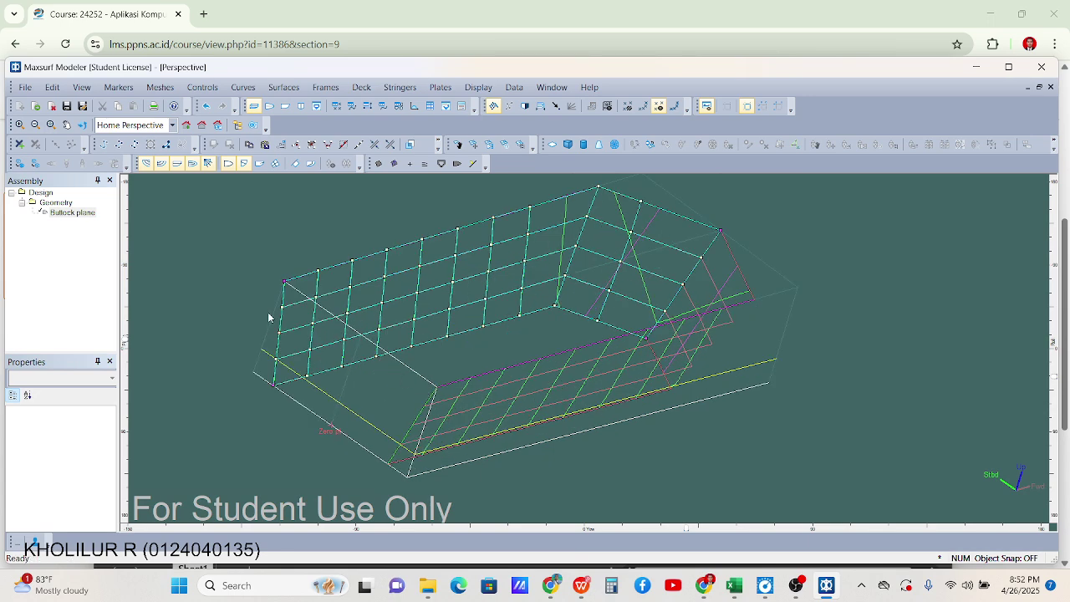
scroll(281, 361, up, 1)
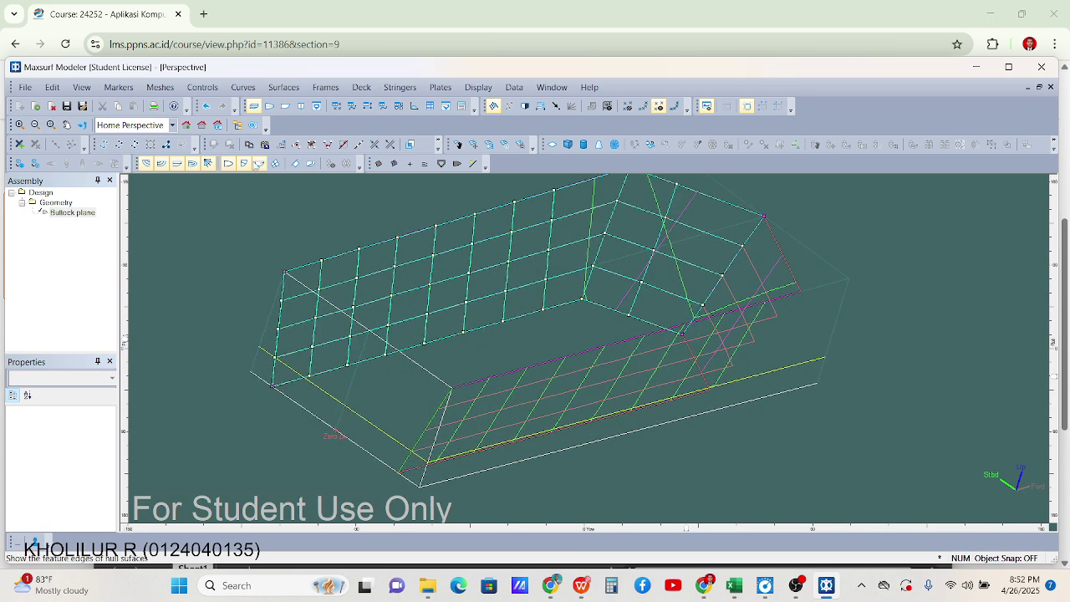
In Profile view, open Control Point Properties for the point at BL 1 / 0,25 M
click(285, 107)
scroll(844, 280, down, 3)
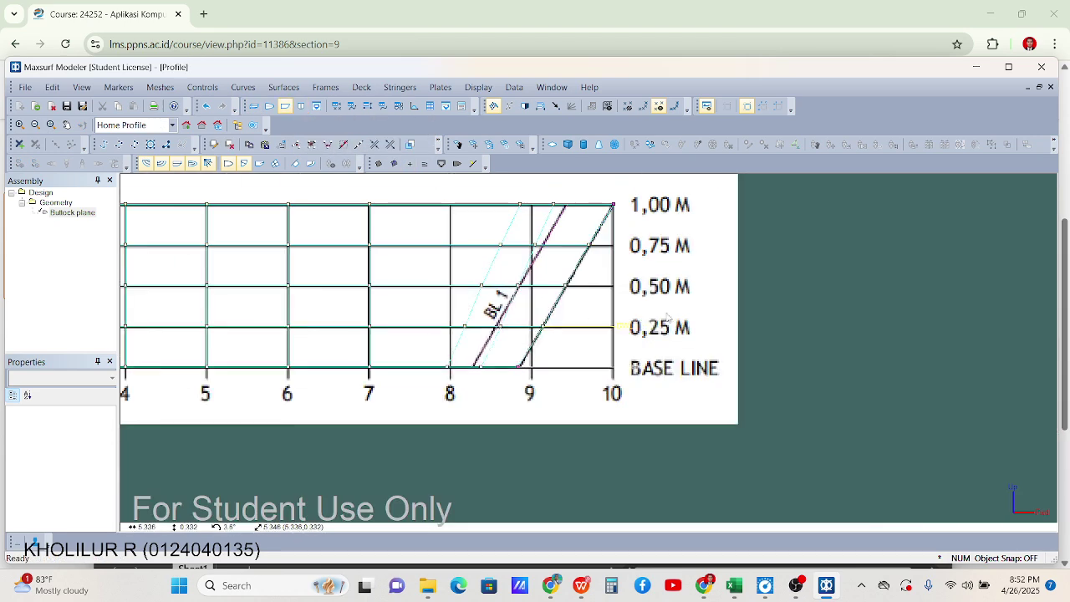
scroll(843, 372, up, 3)
scroll(436, 328, up, 3)
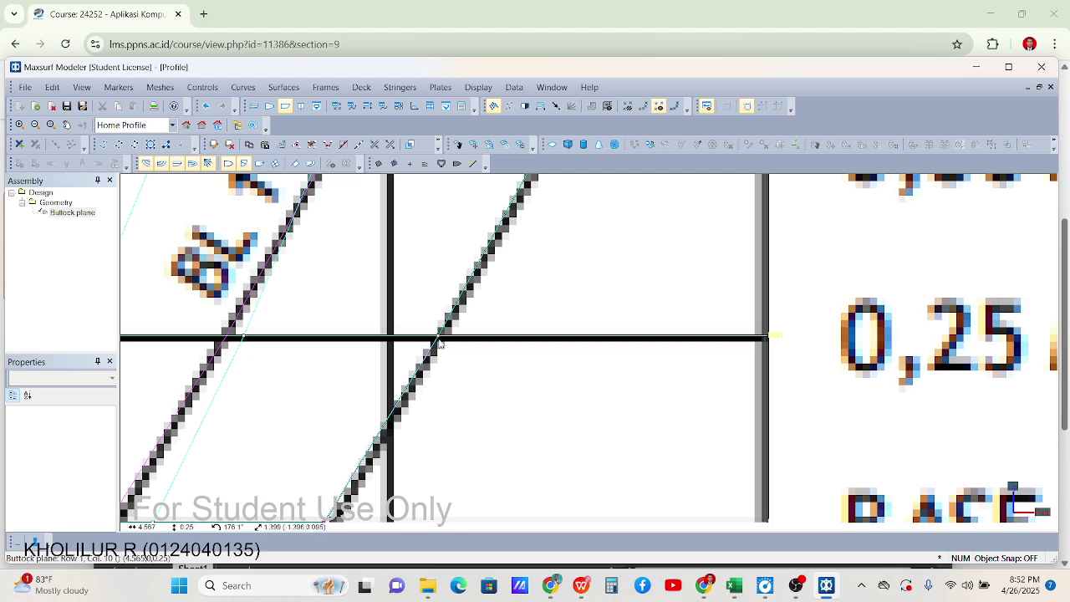
double_click(439, 339)
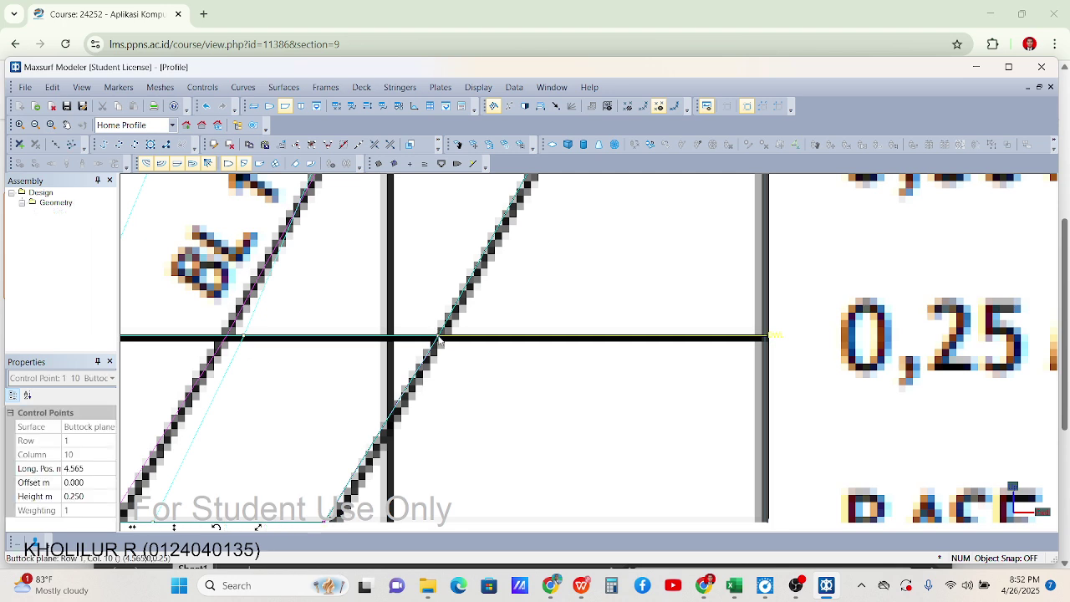
click(529, 295)
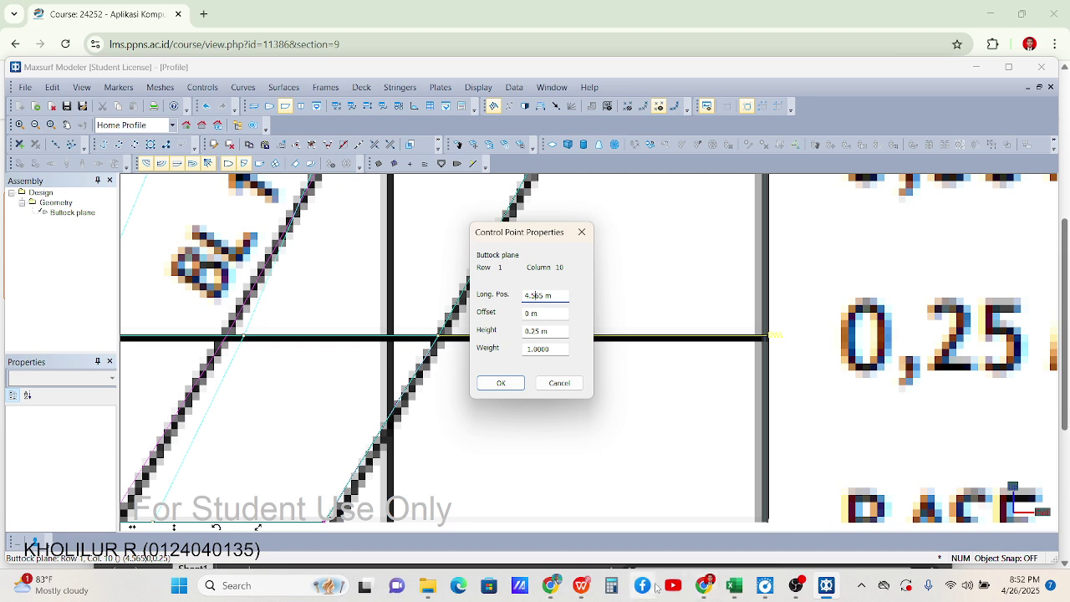
Bring up lines plan PDF LPV1_R0_FTS_WB5M.pdf to check the 4.57 m waterline length
mouse_move(828, 592)
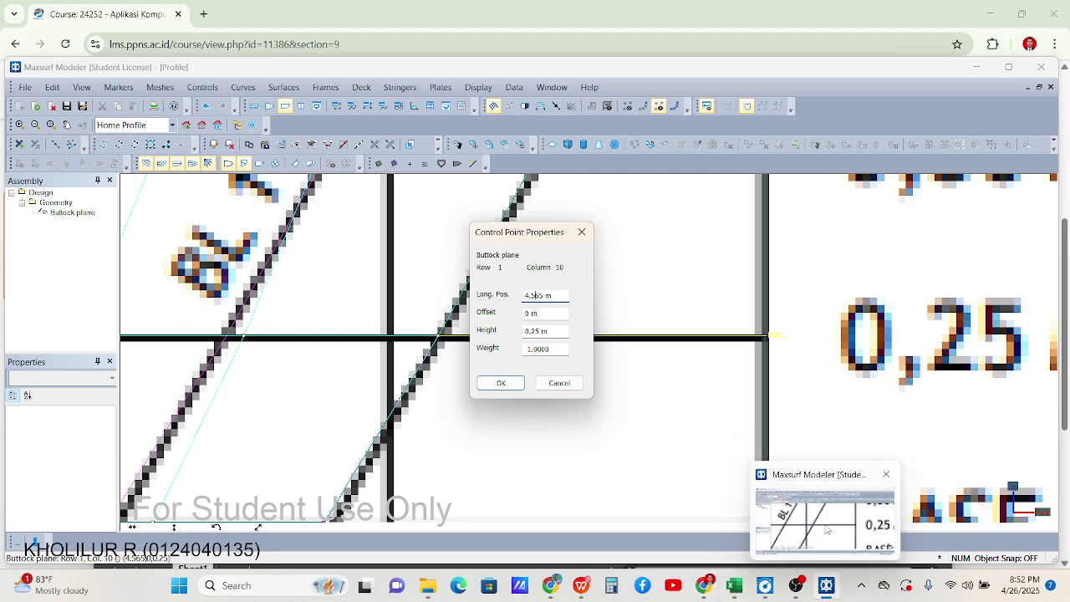
mouse_move(734, 590)
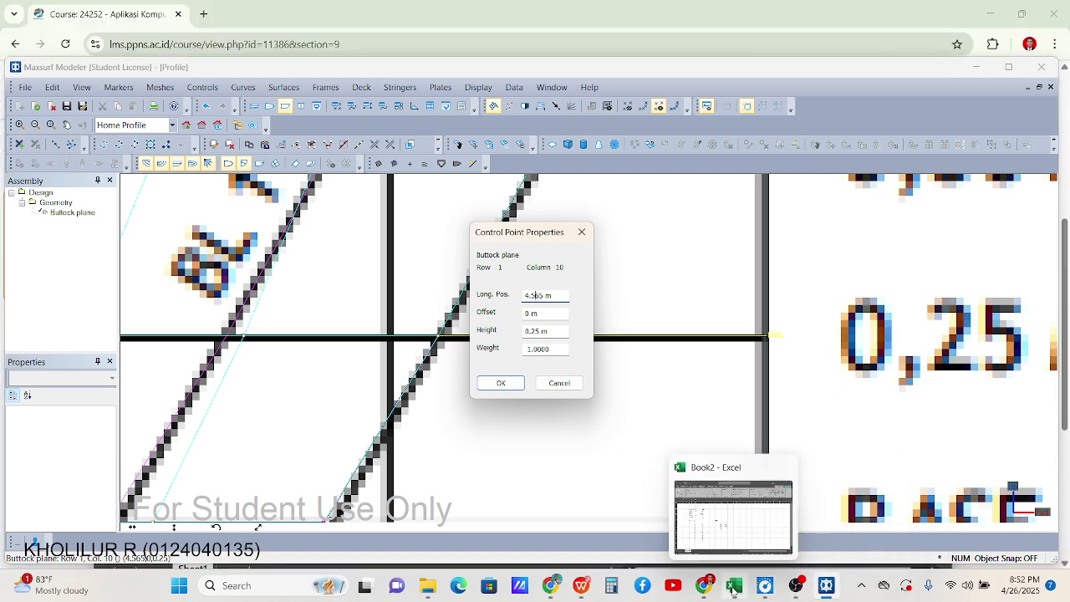
click(581, 586)
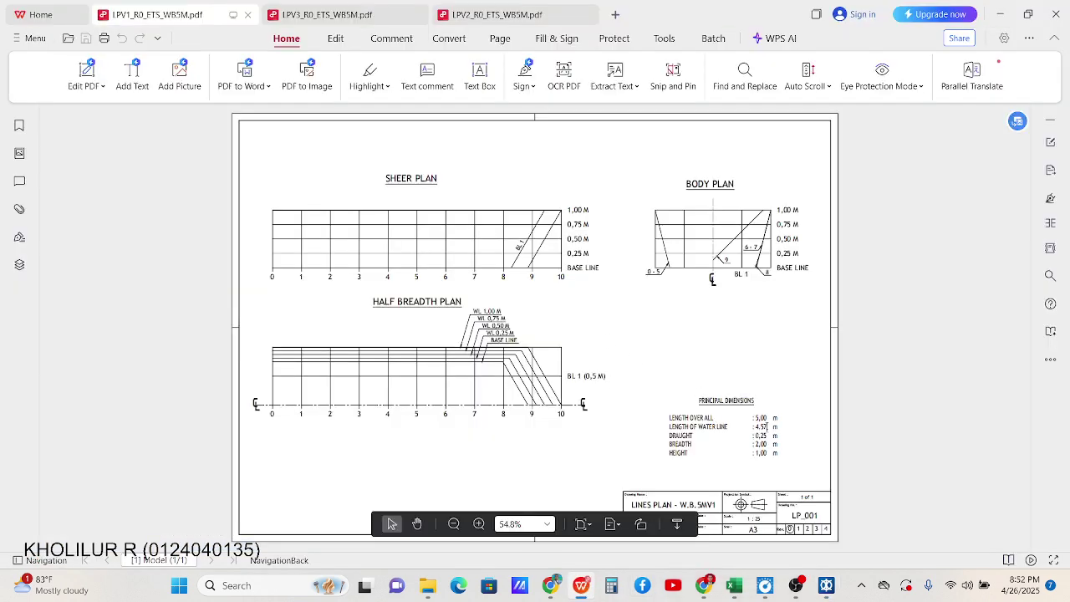
click(1000, 14)
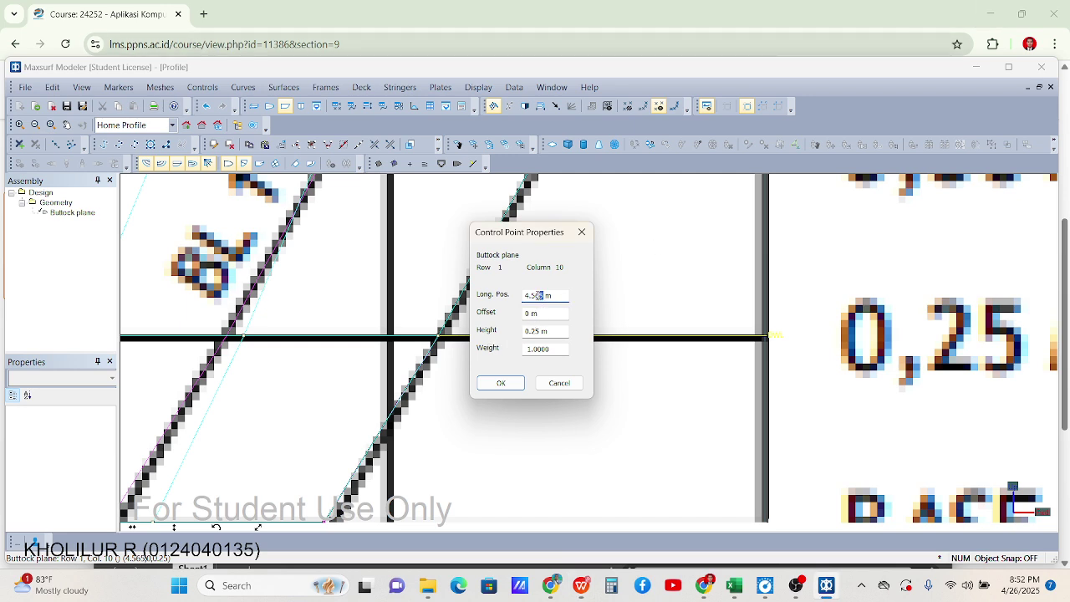
key(Return)
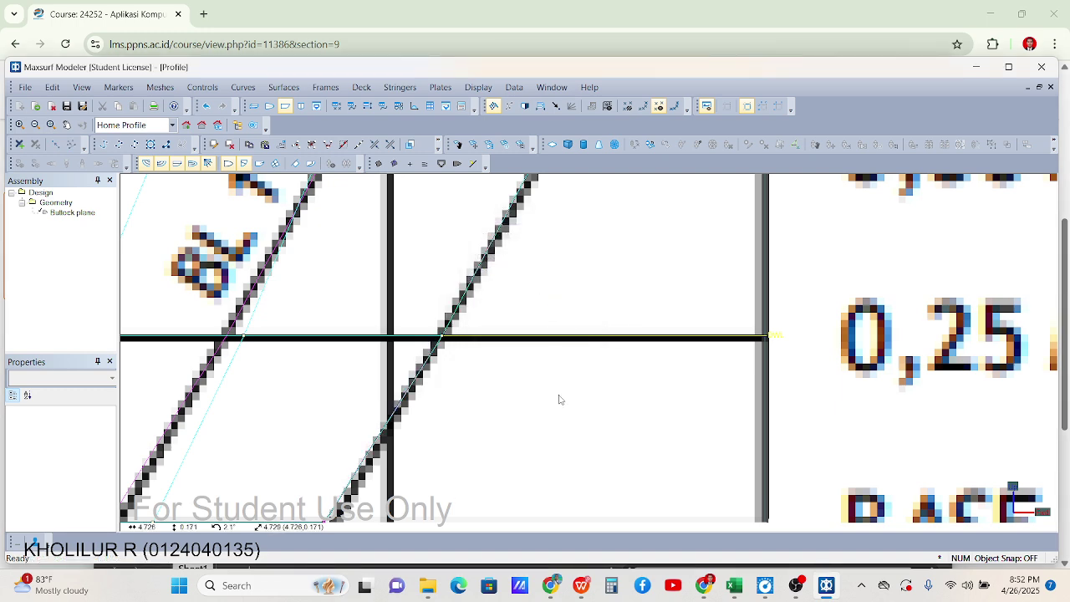
scroll(552, 389, down, 3)
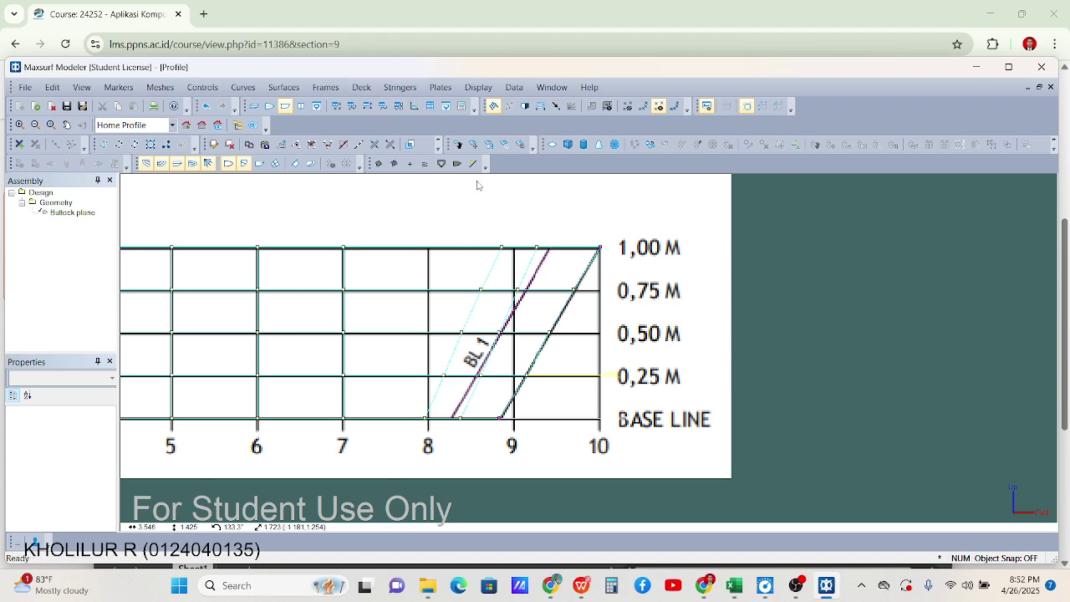
click(254, 106)
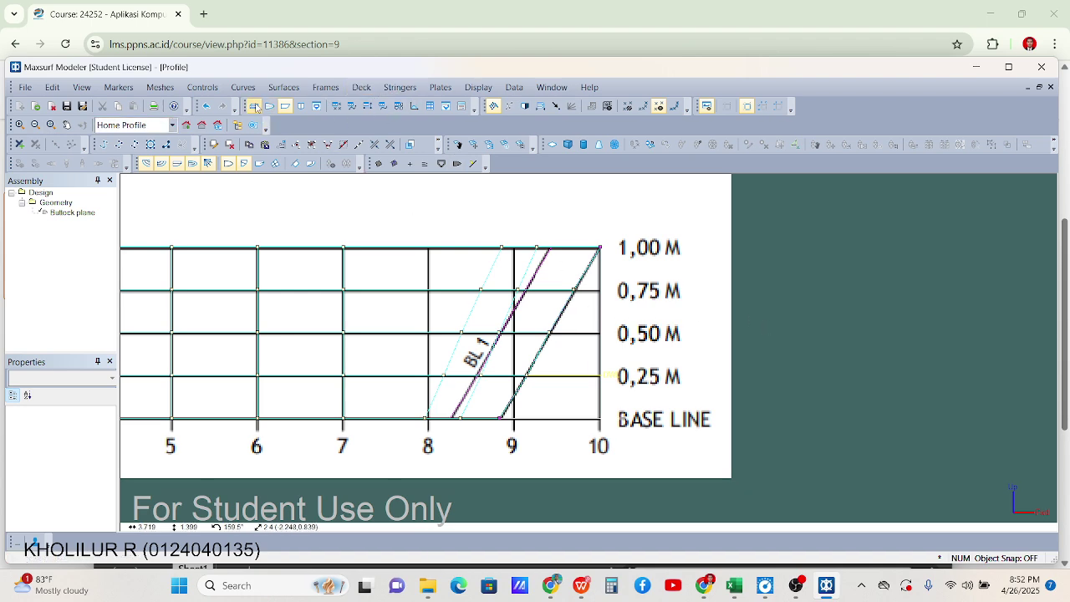
click(515, 87)
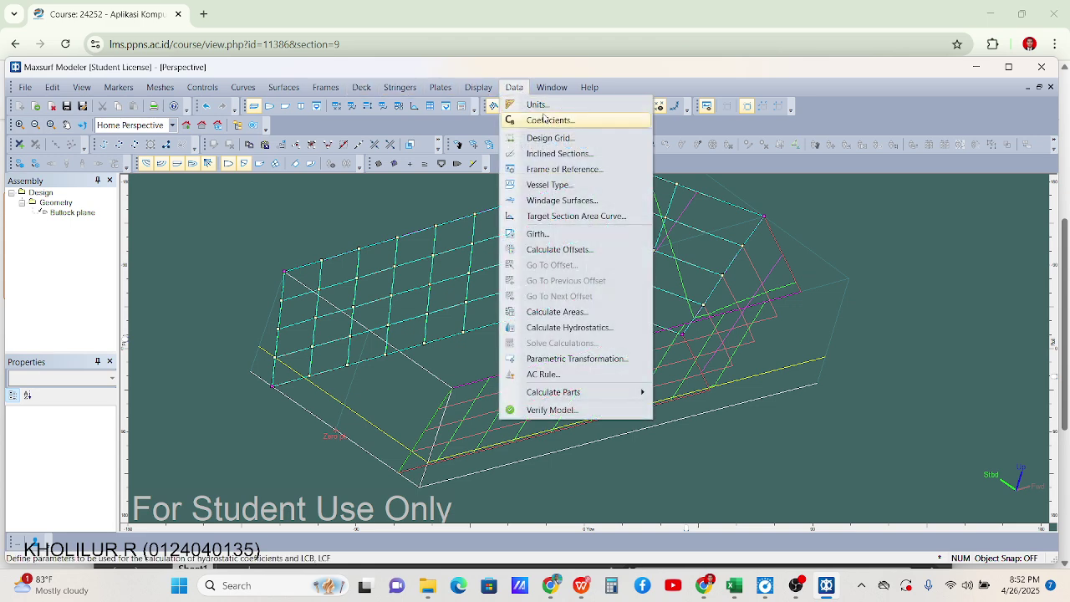
mouse_move(482, 92)
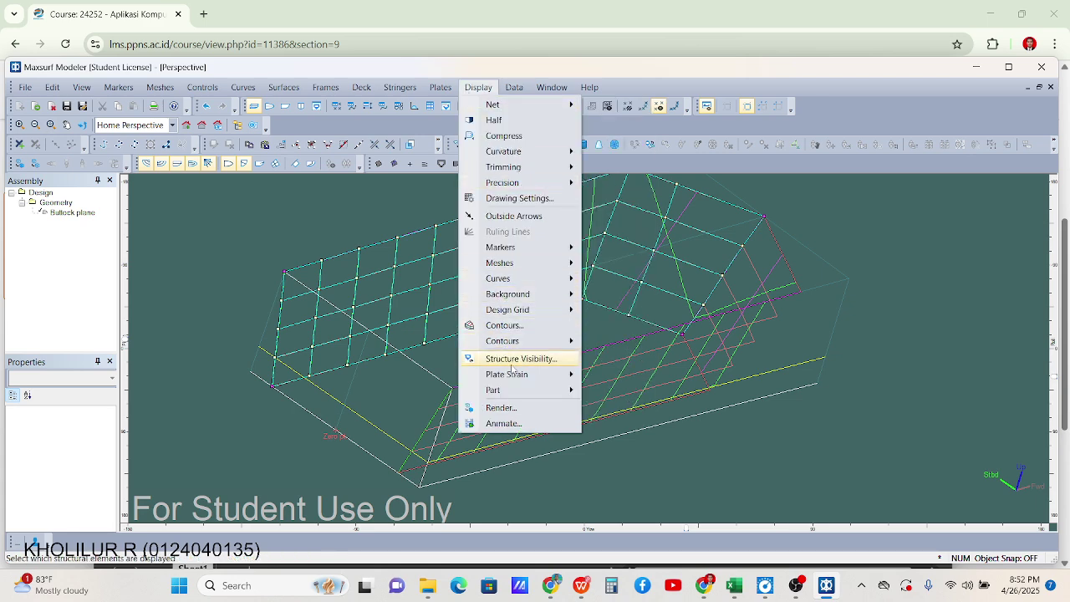
click(501, 407)
click(420, 96)
click(566, 544)
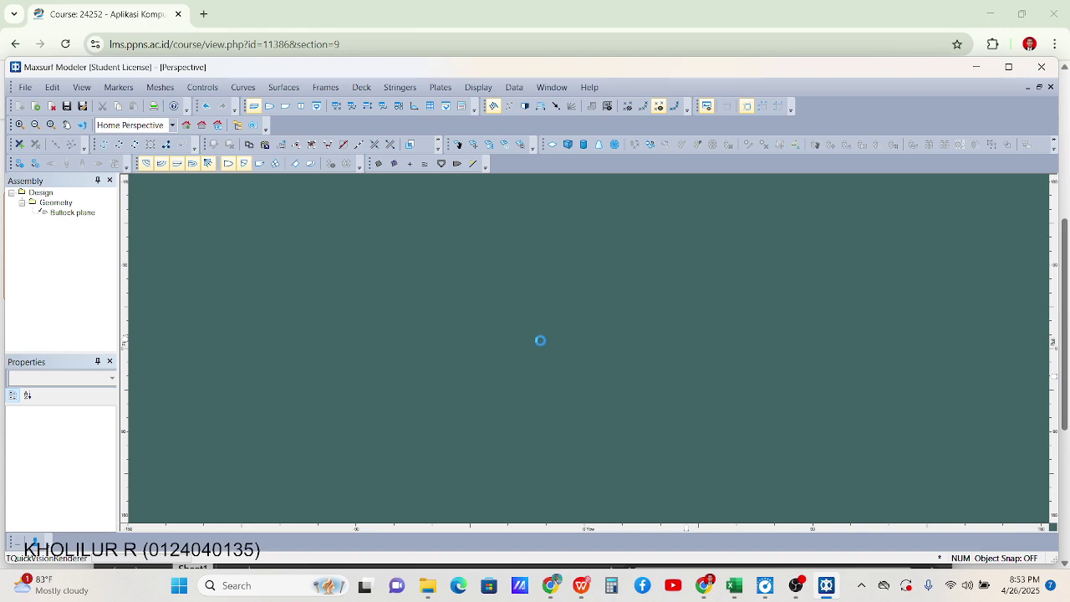
drag(698, 354, 749, 297)
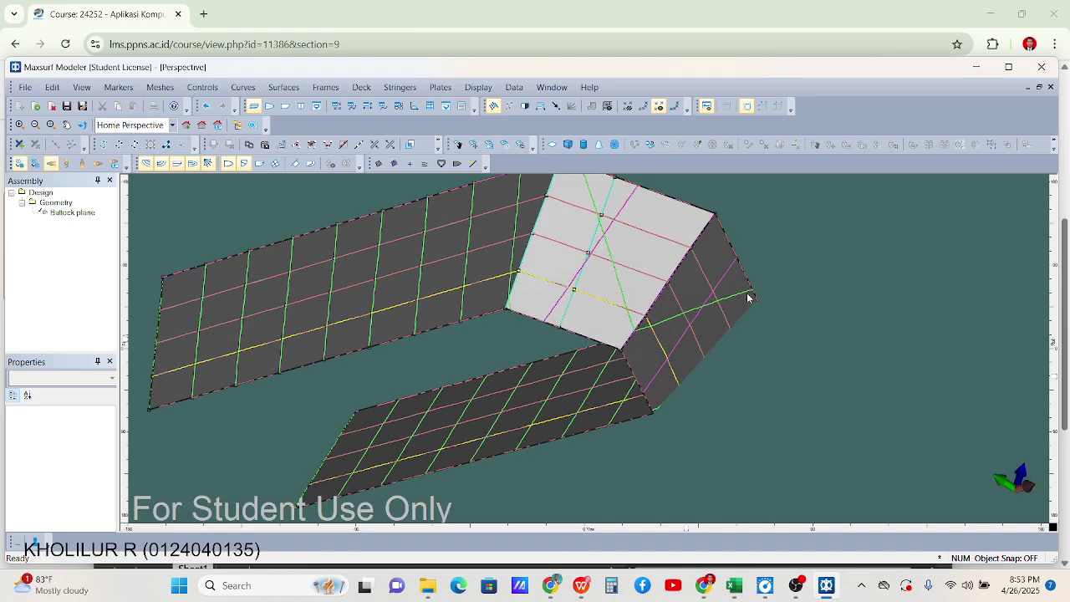
scroll(745, 297, down, 3)
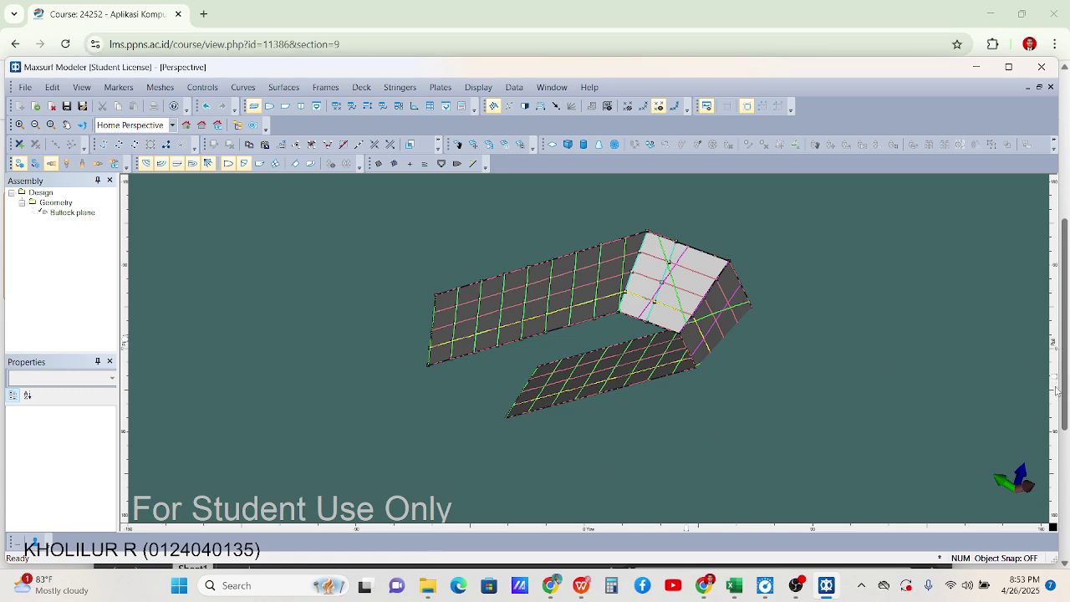
drag(753, 352, 786, 398)
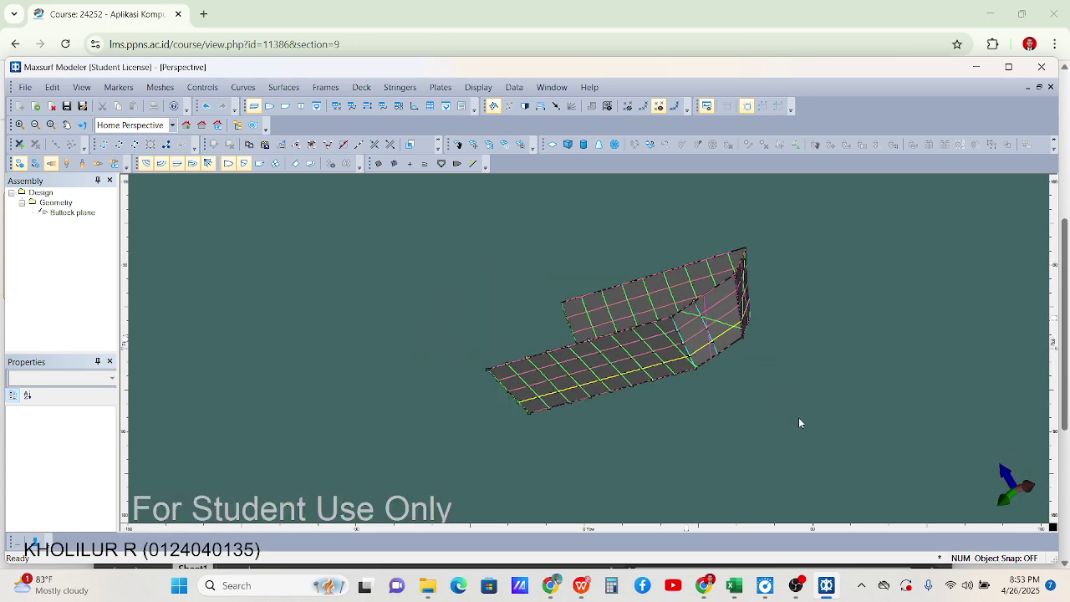
click(782, 530)
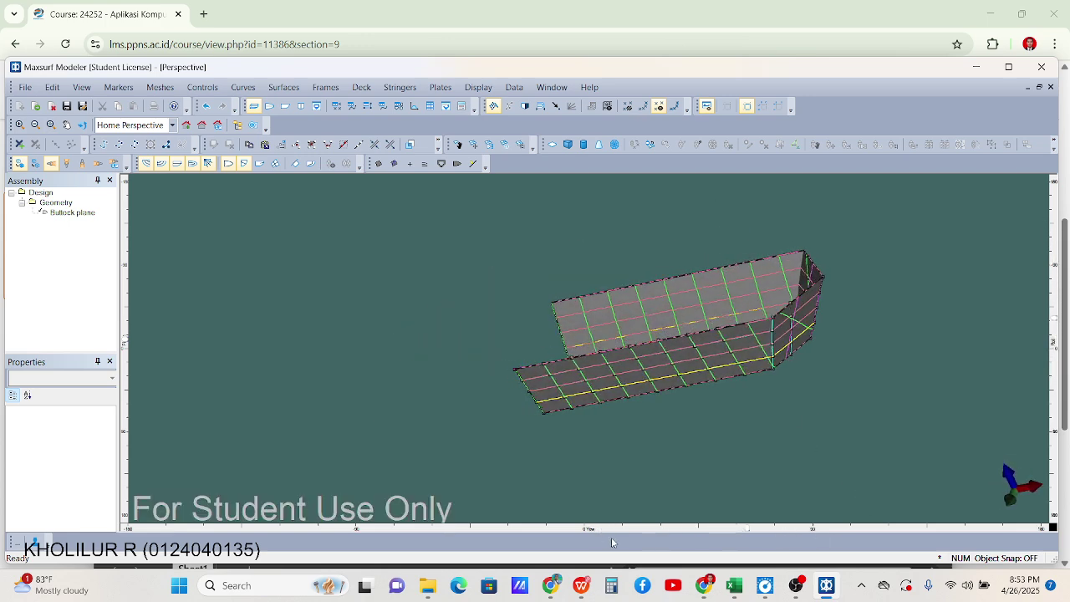
click(525, 532)
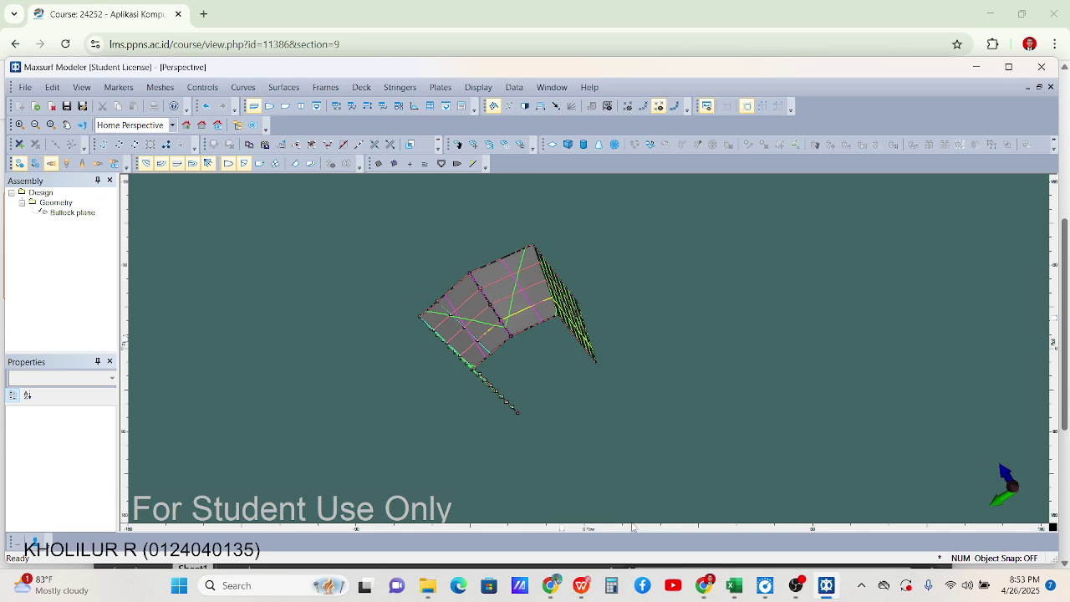
drag(560, 531, 542, 324)
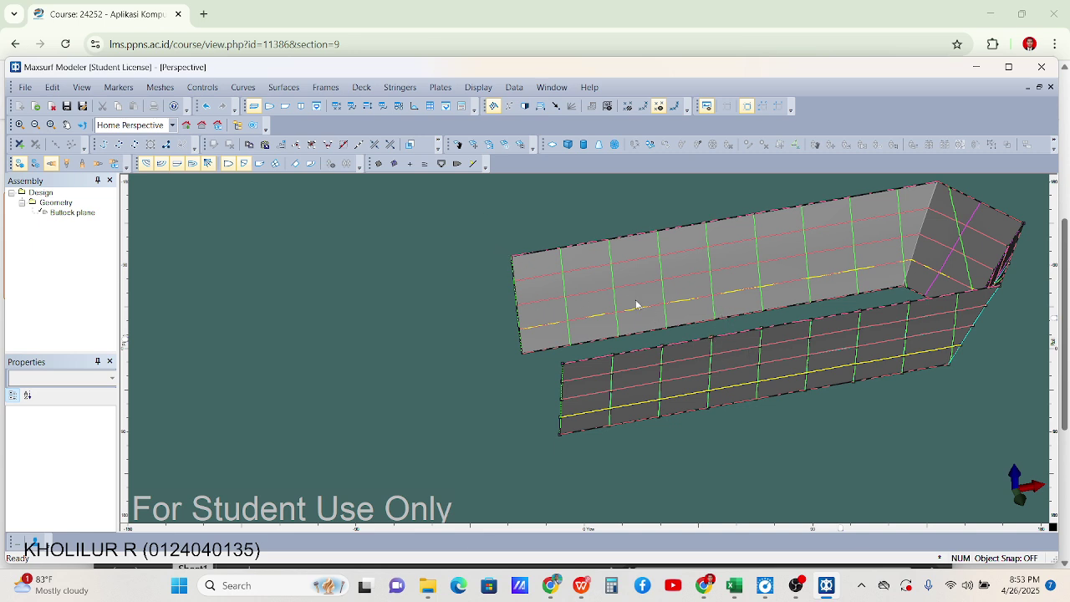
Add a Section plane surface and orbit the view to see it crossing the Buttock plane
click(283, 88)
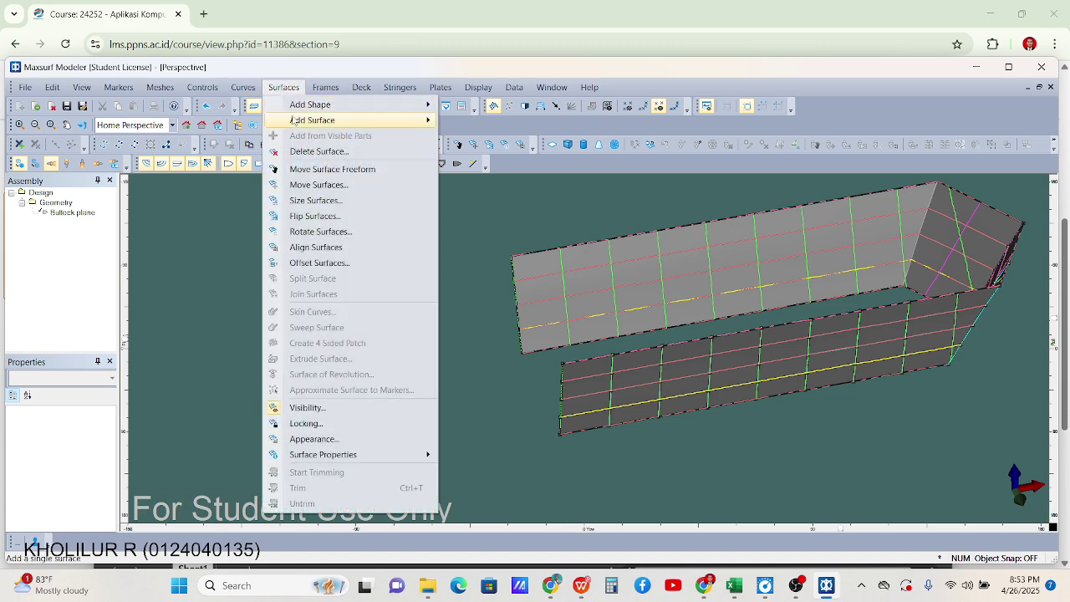
mouse_move(295, 122)
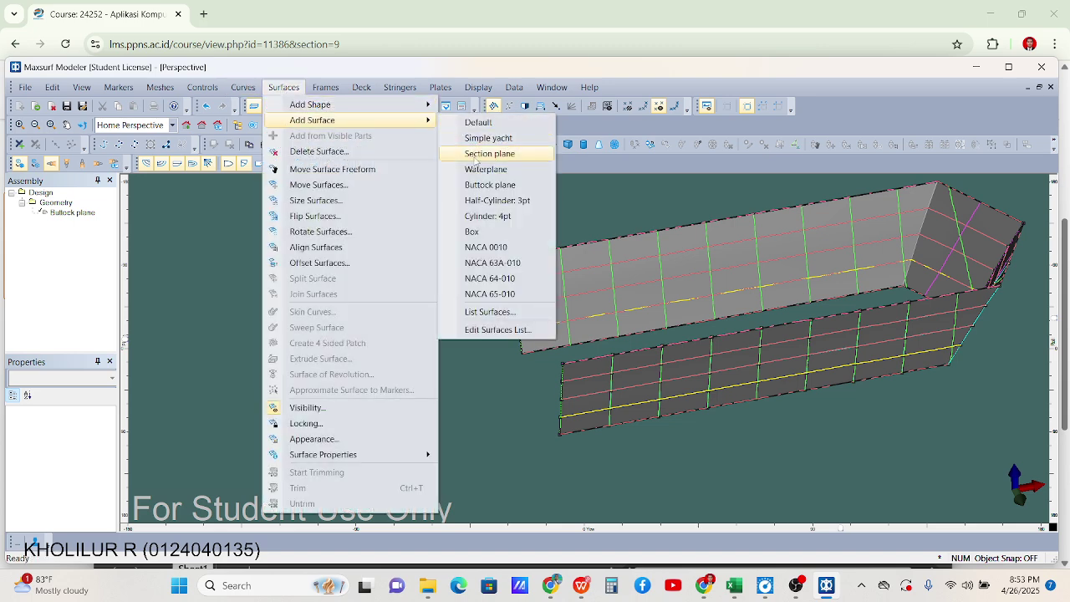
click(477, 153)
scroll(540, 190, down, 5)
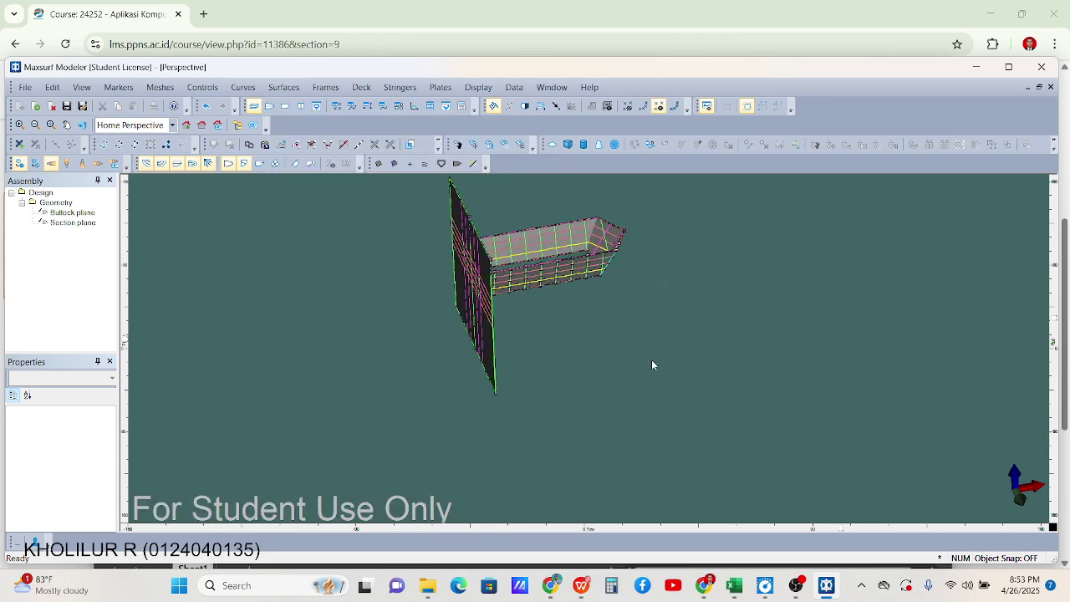
middle_drag(585, 418, 496, 386)
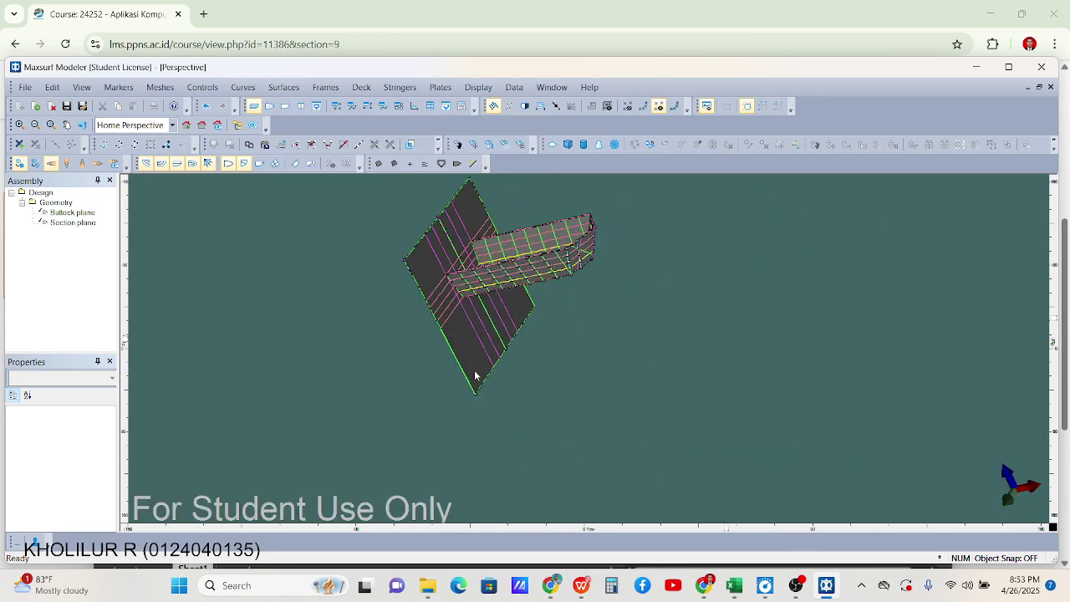
scroll(496, 386, up, 5)
middle_drag(473, 337, 592, 354)
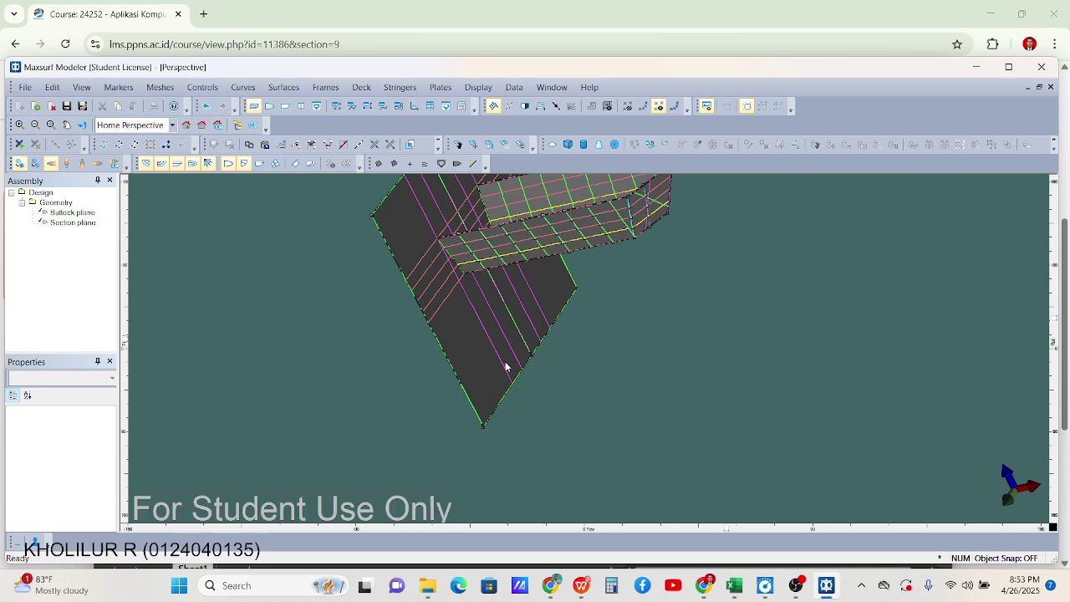
scroll(477, 277, up, 3)
mouse_move(466, 299)
middle_down()
mouse_move(426, 235)
mouse_move(445, 298)
middle_up()
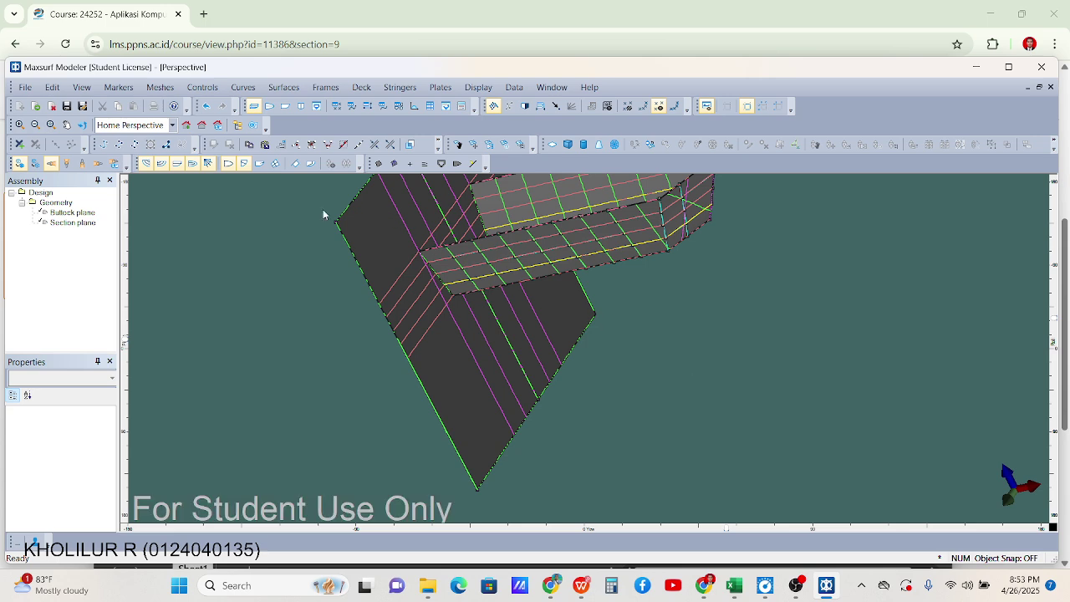
scroll(434, 255, up, 2)
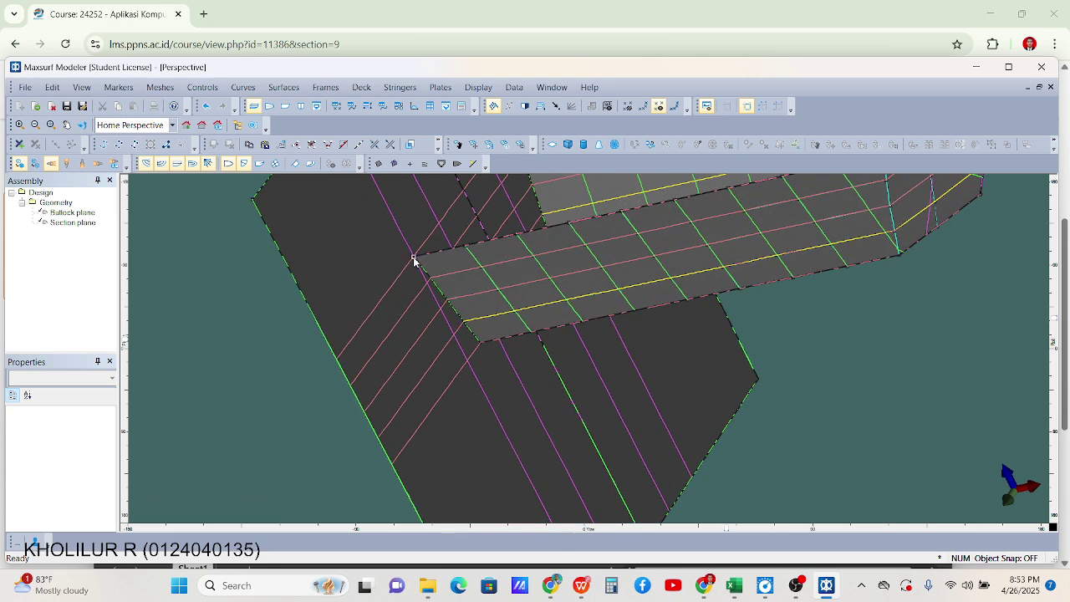
Merge the section plane's upper corner onto the Buttock plane's corner point
click(413, 259)
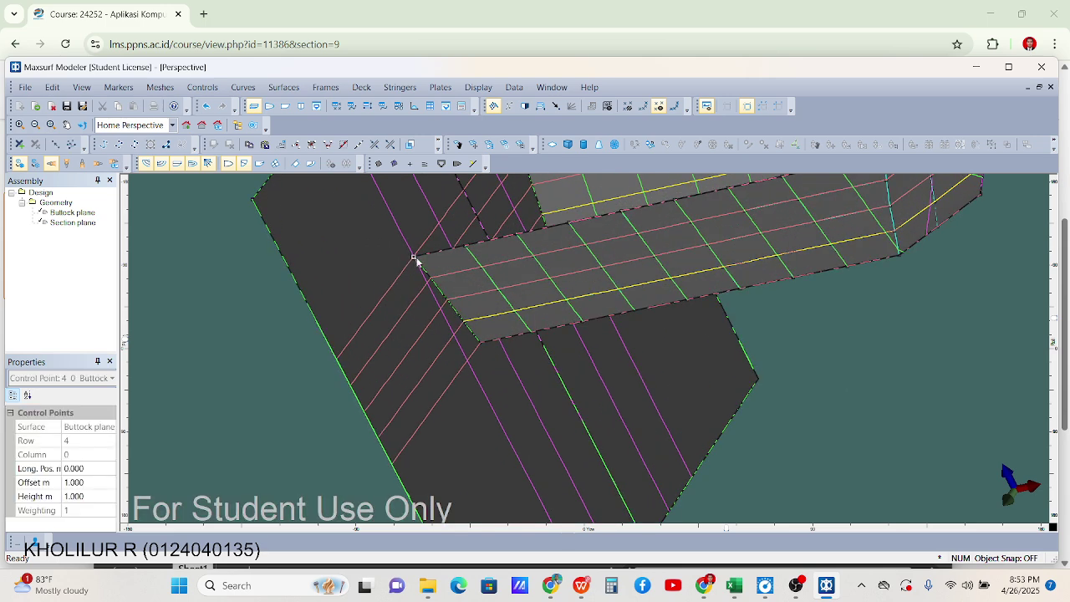
shift+click(252, 200)
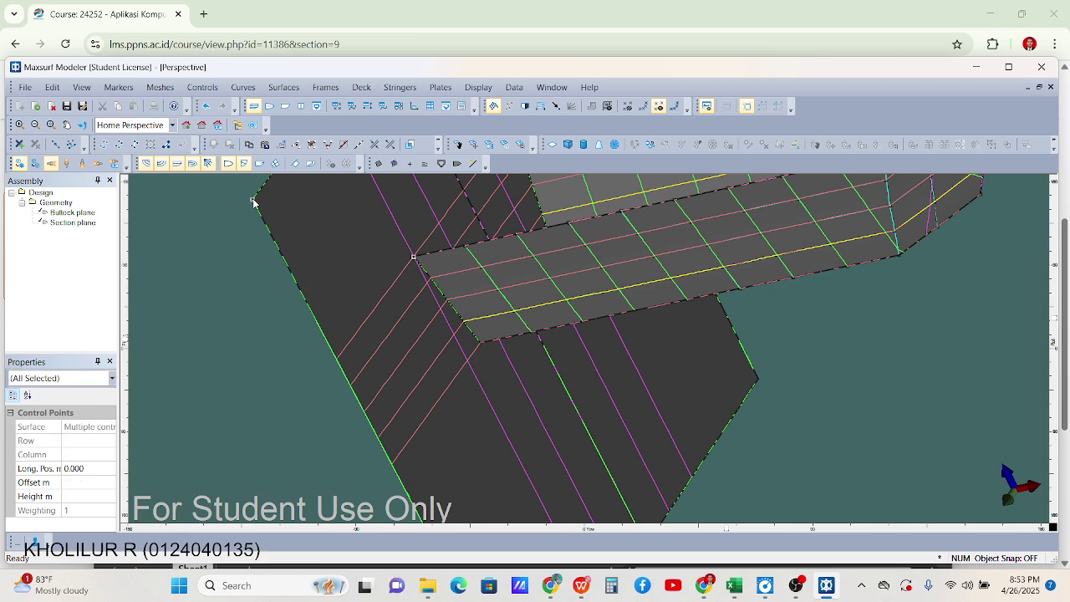
click(328, 146)
scroll(485, 332, down, 5)
click(475, 215)
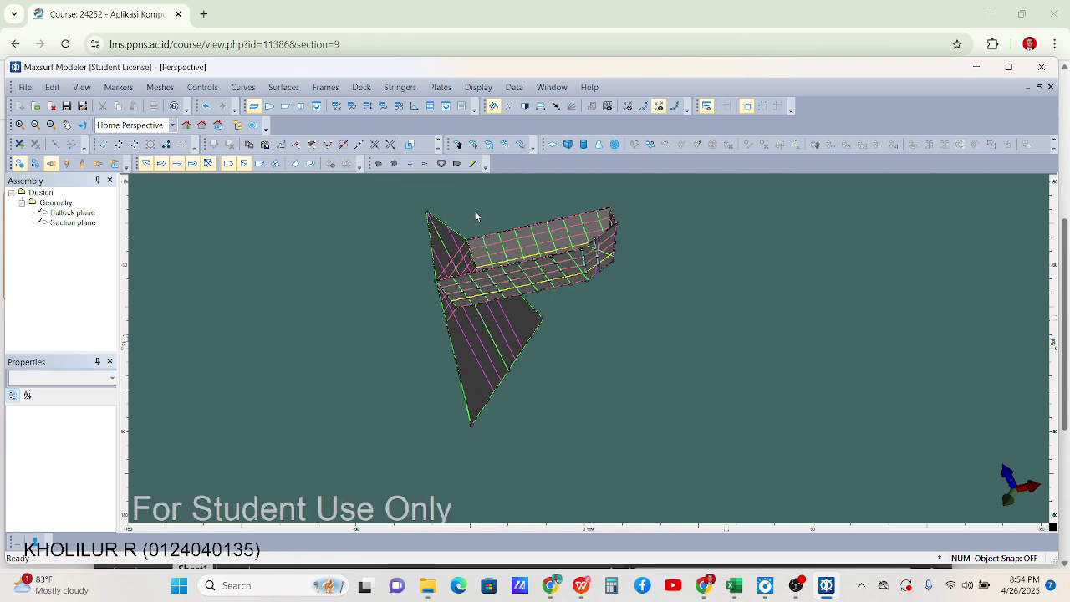
scroll(430, 213, up, 5)
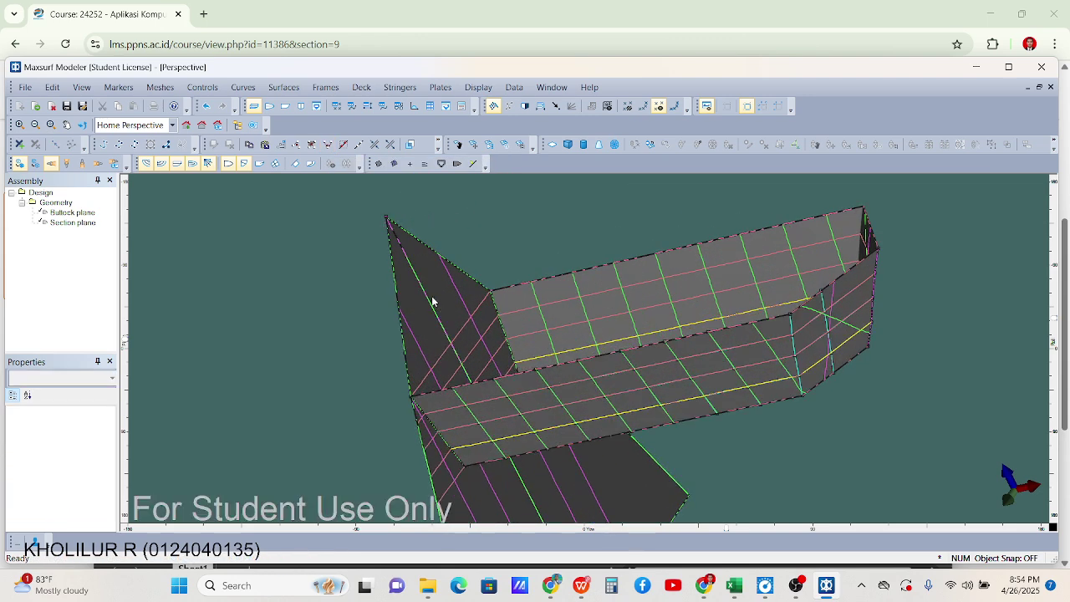
Set the section plane's top control point height to 1 m
click(389, 216)
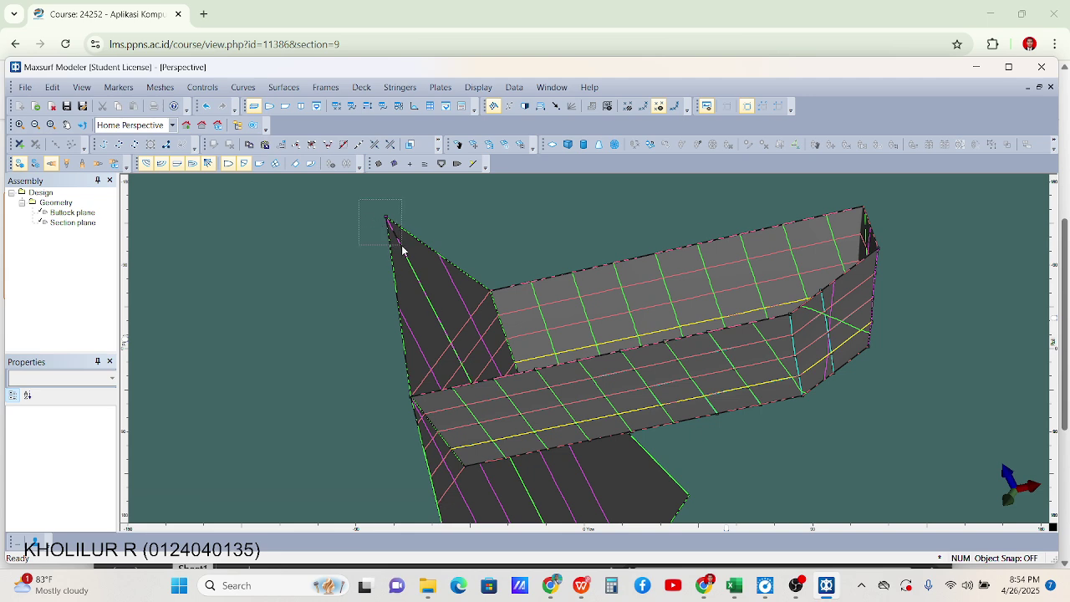
click(50, 497)
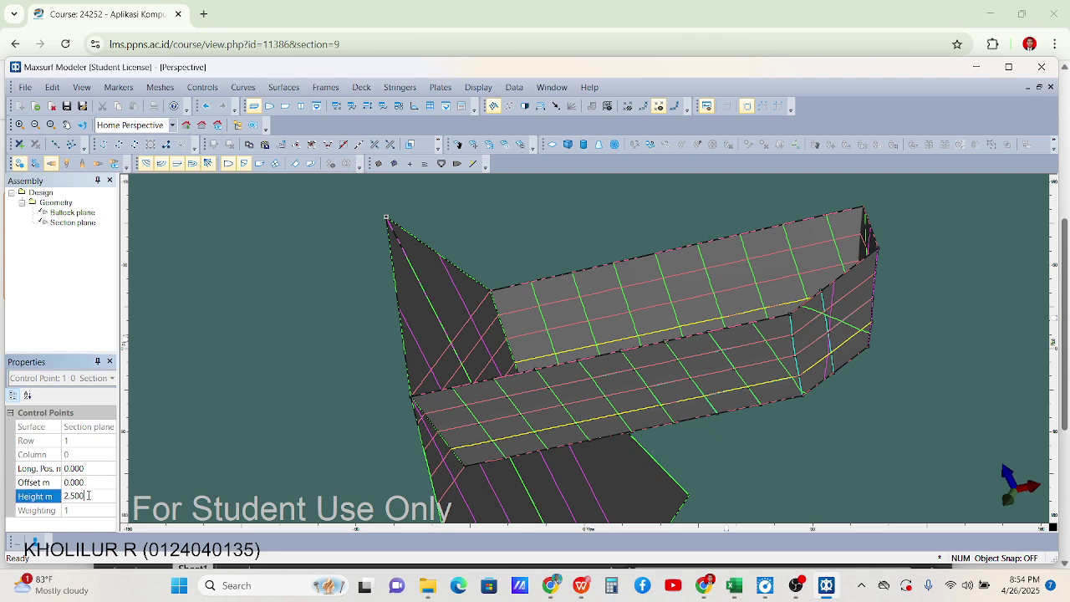
text(1)
key(Return)
scroll(353, 341, down, 6)
click(506, 434)
scroll(420, 443, up, 4)
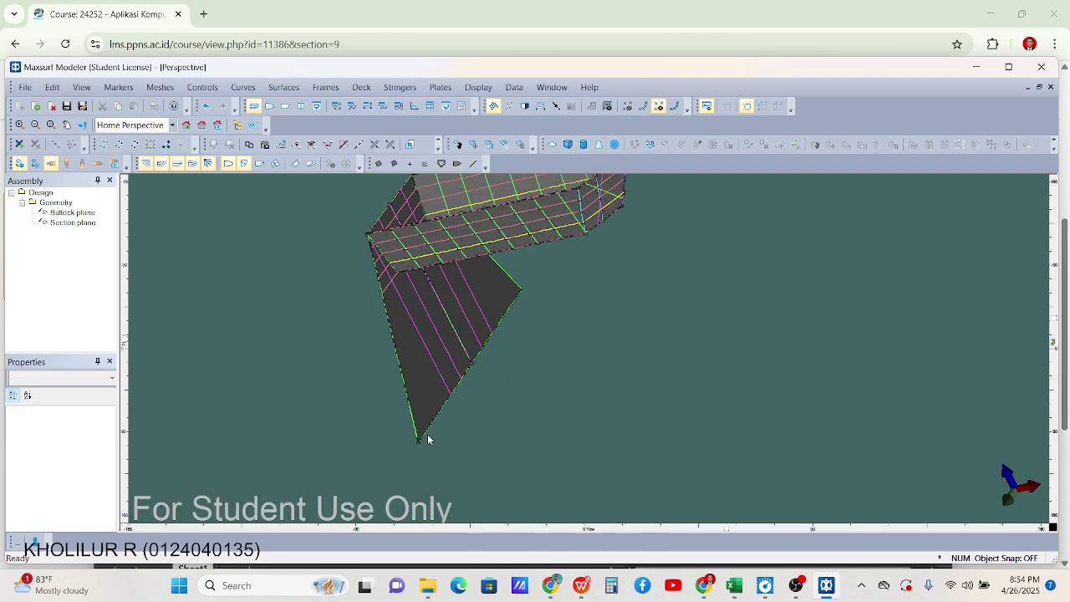
Merge the two surfaces' control points at the lower tip into one
drag(371, 447, 442, 465)
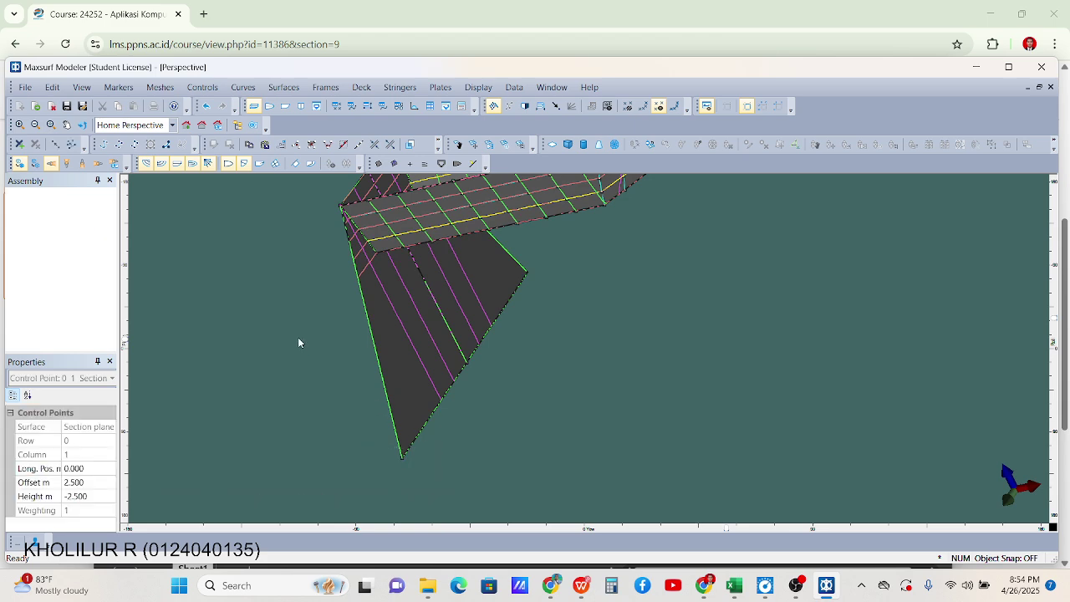
click(298, 337)
scroll(374, 246, up, 6)
click(377, 277)
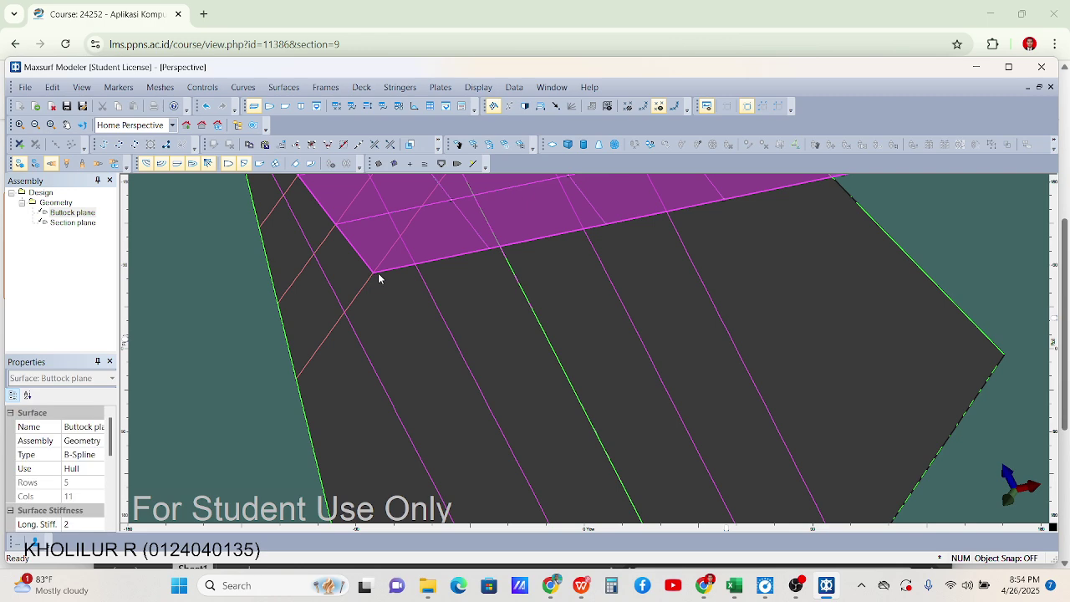
click(373, 277)
scroll(370, 277, down, 5)
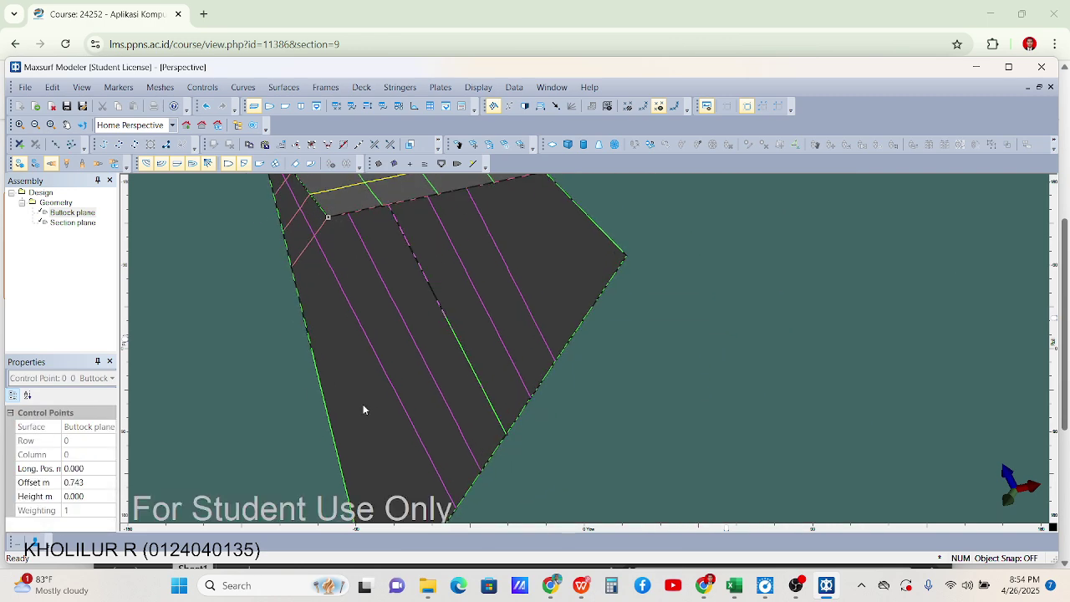
scroll(388, 420, up, 3)
drag(389, 420, 358, 399)
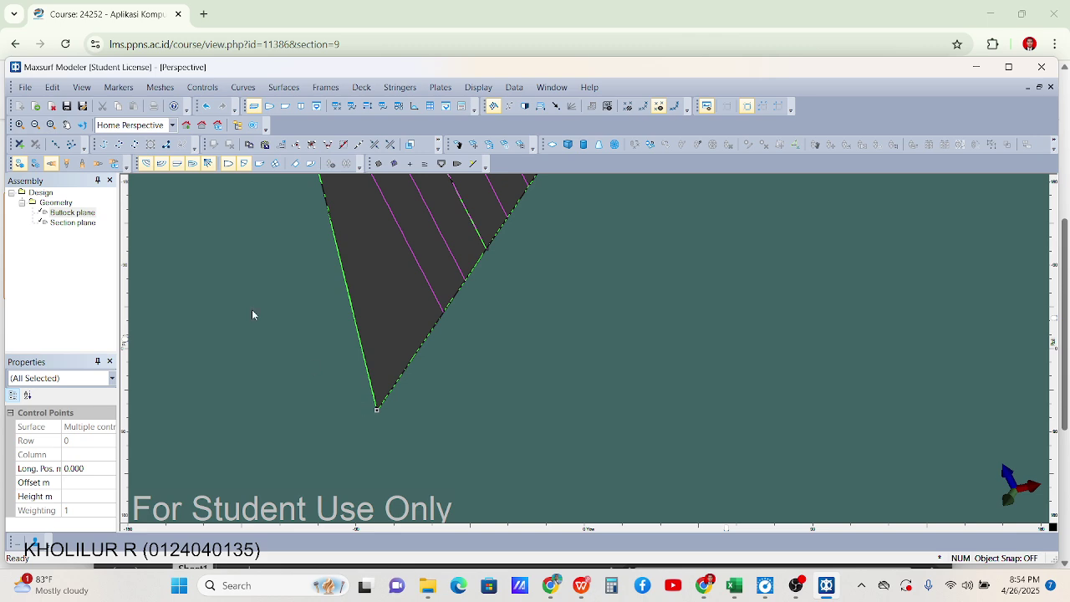
click(330, 149)
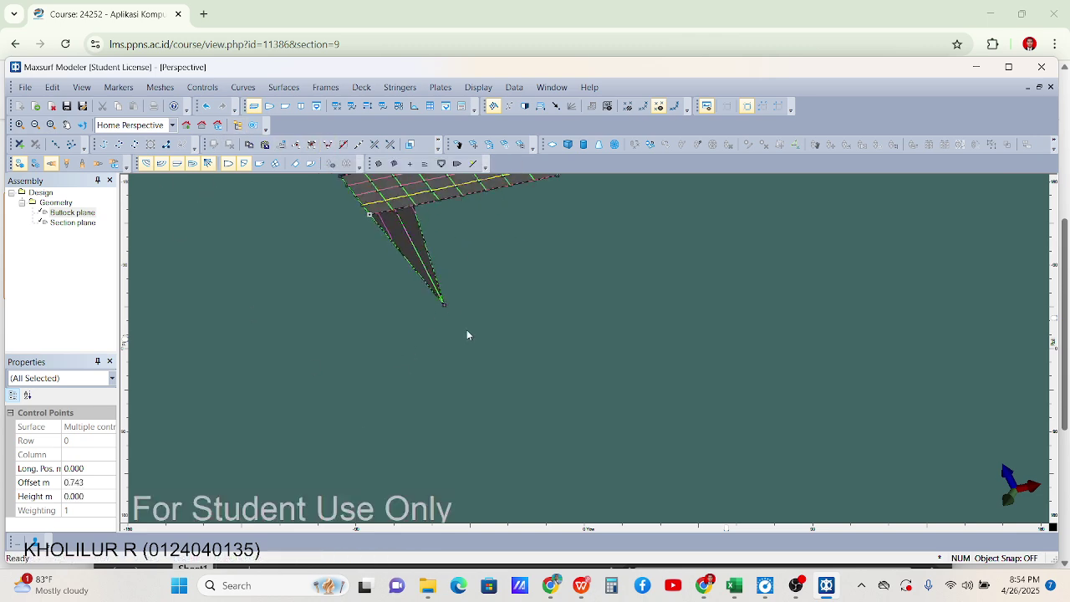
click(443, 299)
scroll(443, 296, up, 2)
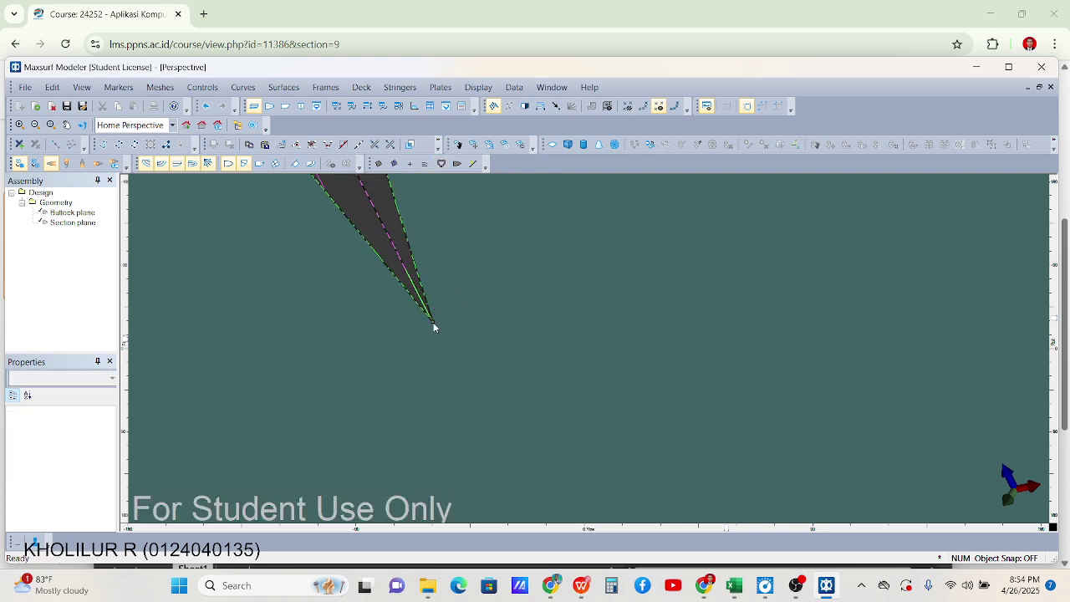
Change the tip control point's height from -2.500 to 0 m
click(433, 325)
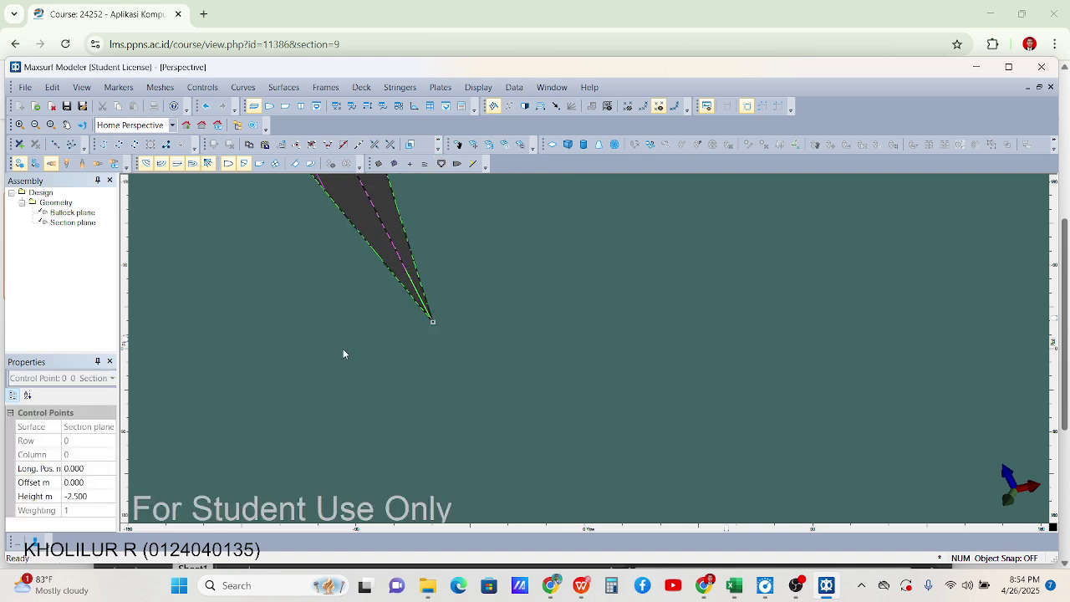
click(88, 495)
drag(88, 496, 15, 489)
text(0)
key(Return)
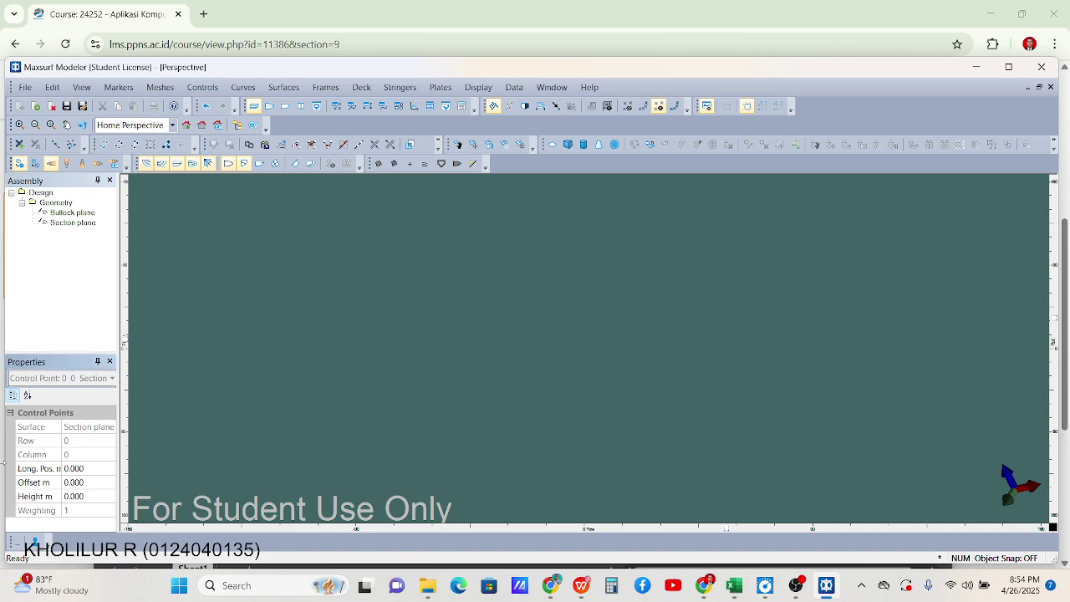
scroll(408, 353, down, 10)
scroll(471, 261, up, 2)
click(564, 282)
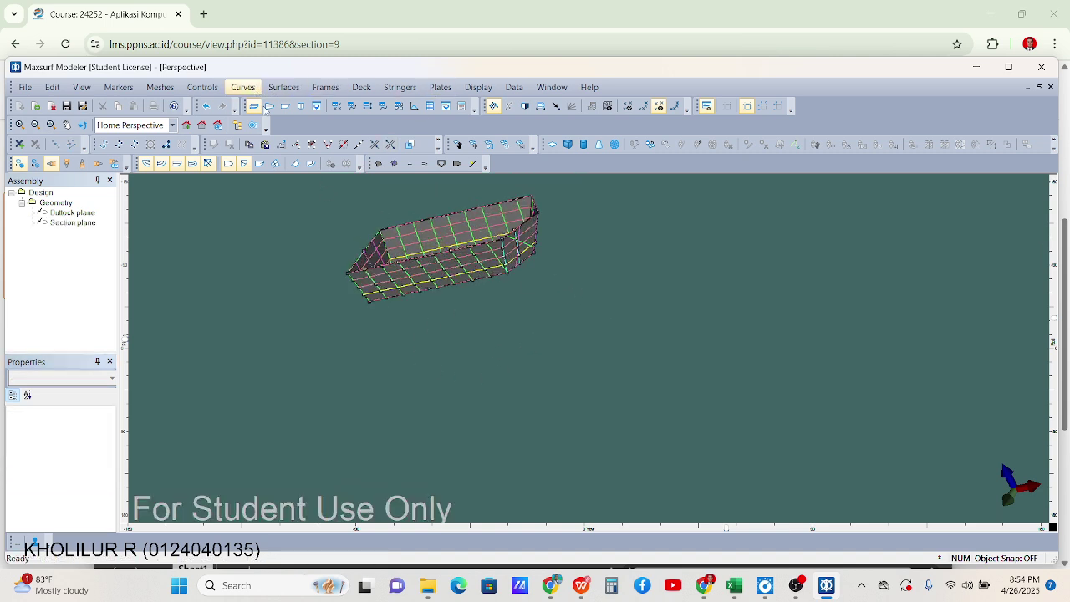
Add a Waterplane surface to the design from the Surfaces menu
drag(726, 532, 828, 531)
scroll(518, 244, up, 8)
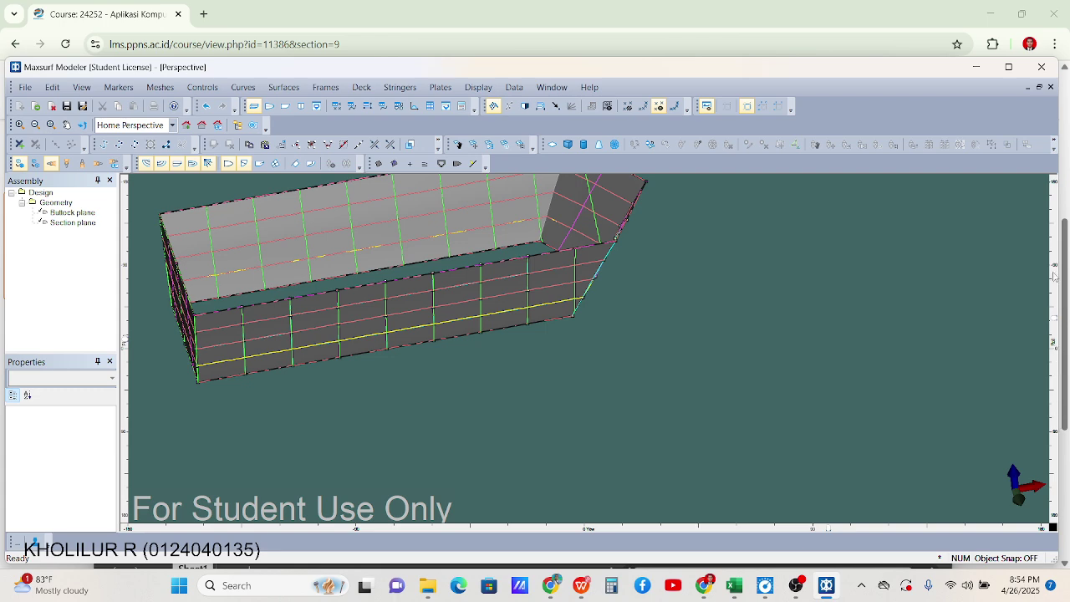
drag(1055, 323, 1055, 299)
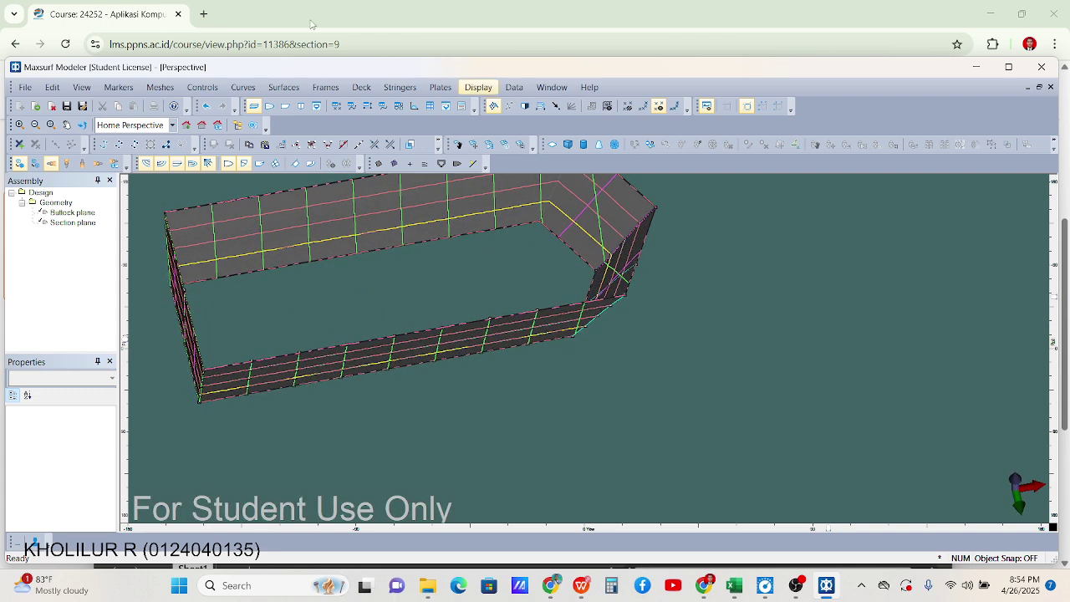
click(283, 87)
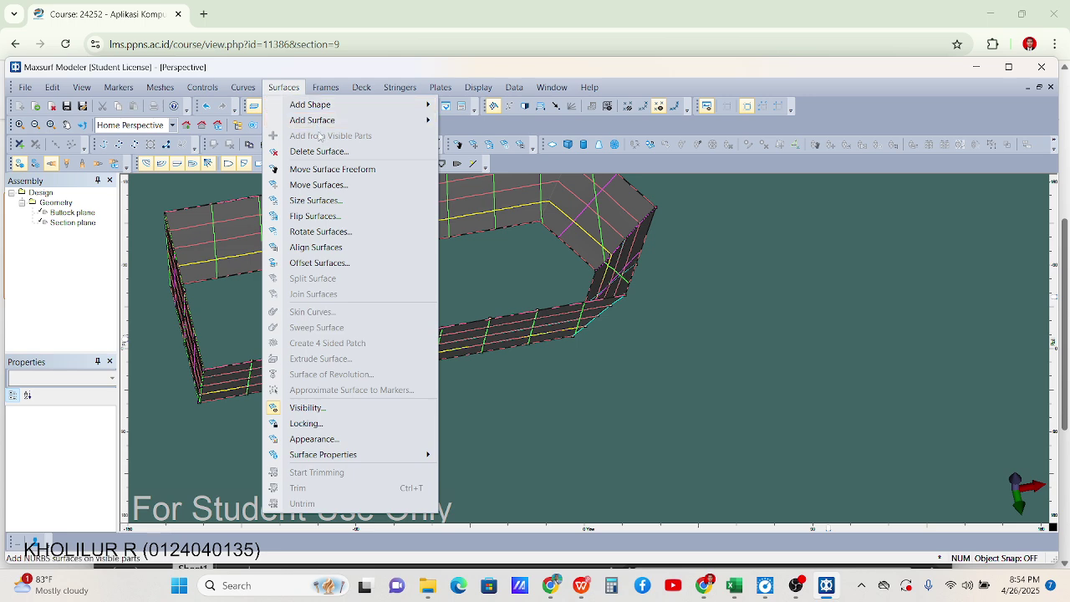
mouse_move(407, 123)
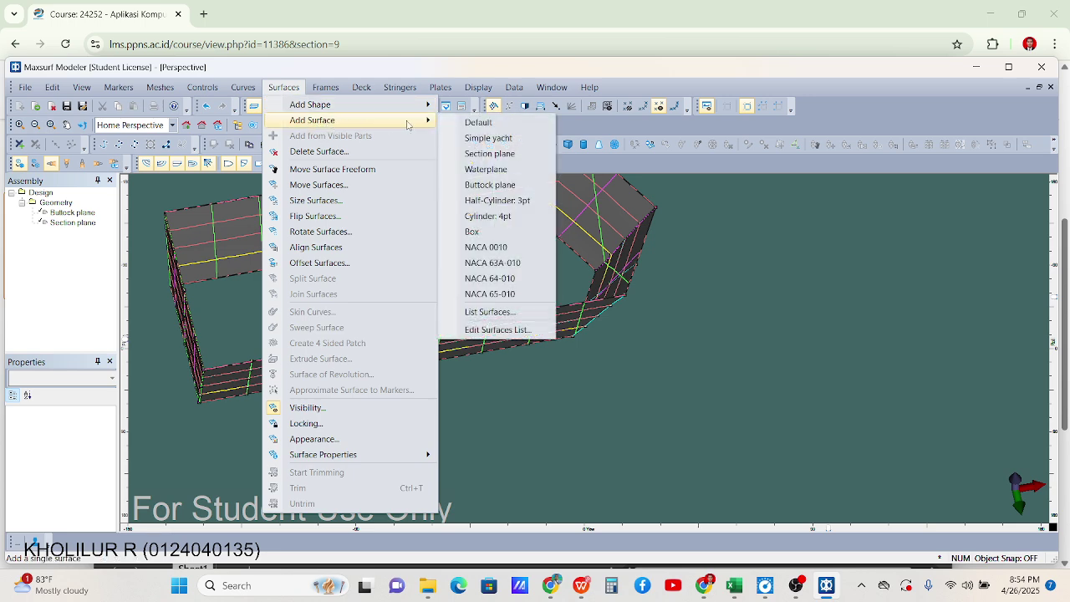
click(519, 169)
scroll(672, 242, down, 2)
scroll(674, 250, up, 3)
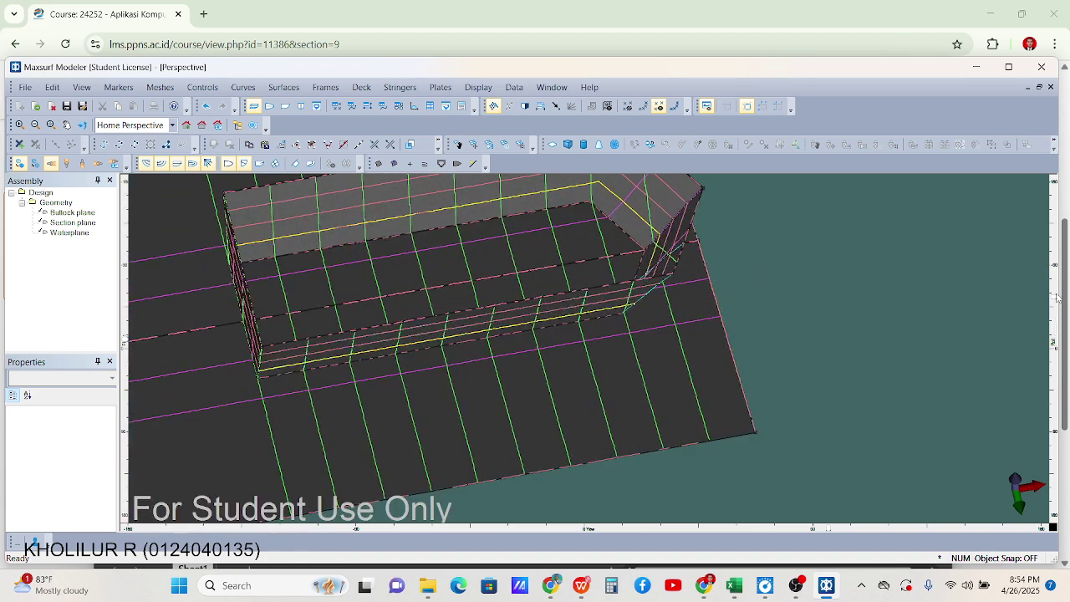
Zoom onto the hull corner and select the plate's inner and outer corner control points
drag(1055, 299, 1057, 332)
scroll(612, 302, up, 5)
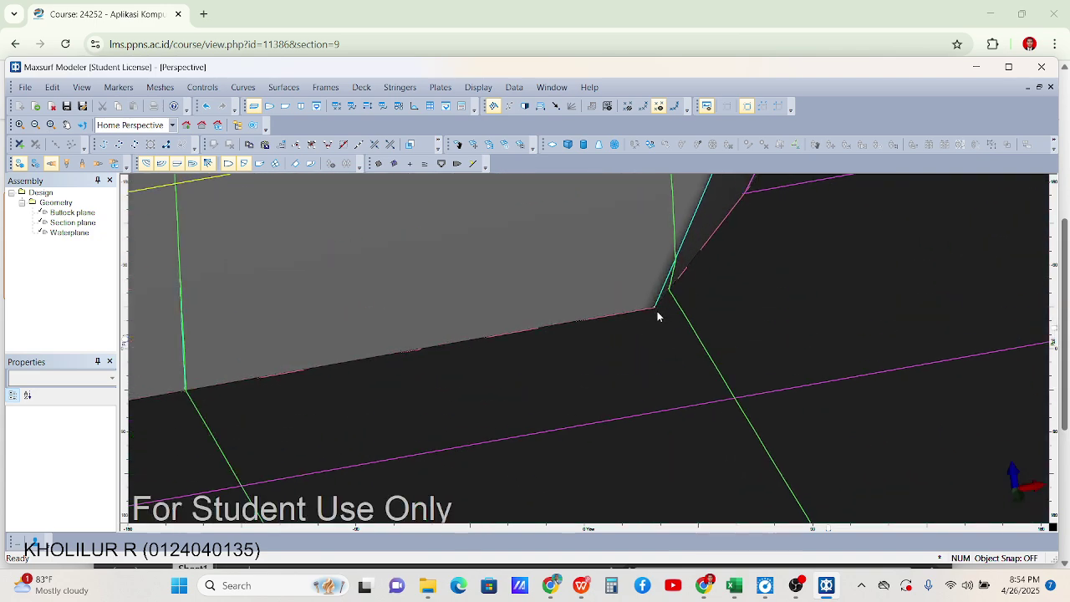
click(657, 309)
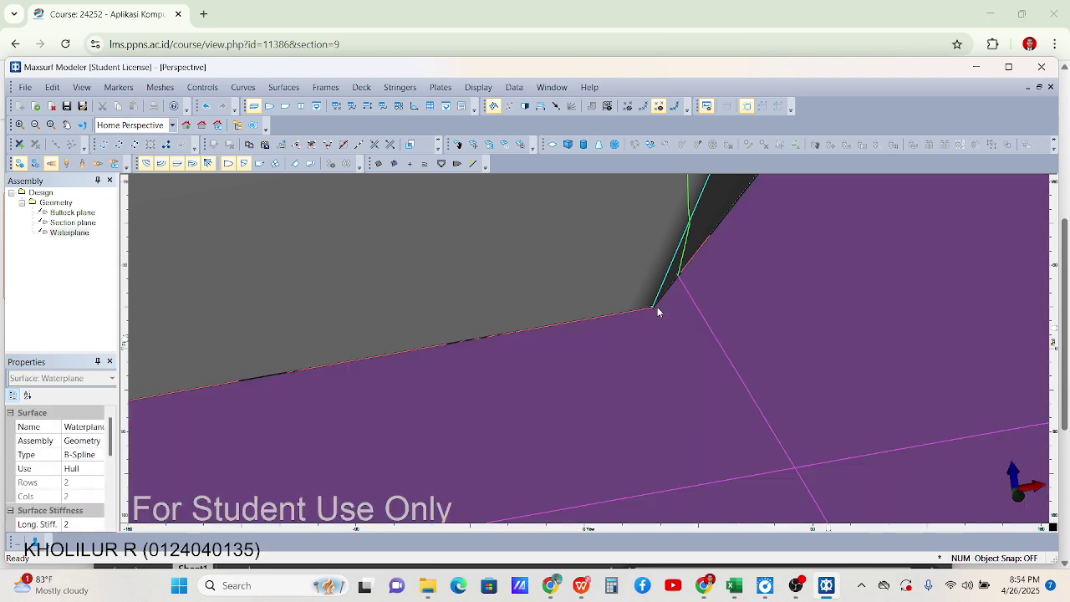
click(653, 311)
scroll(653, 307, down, 5)
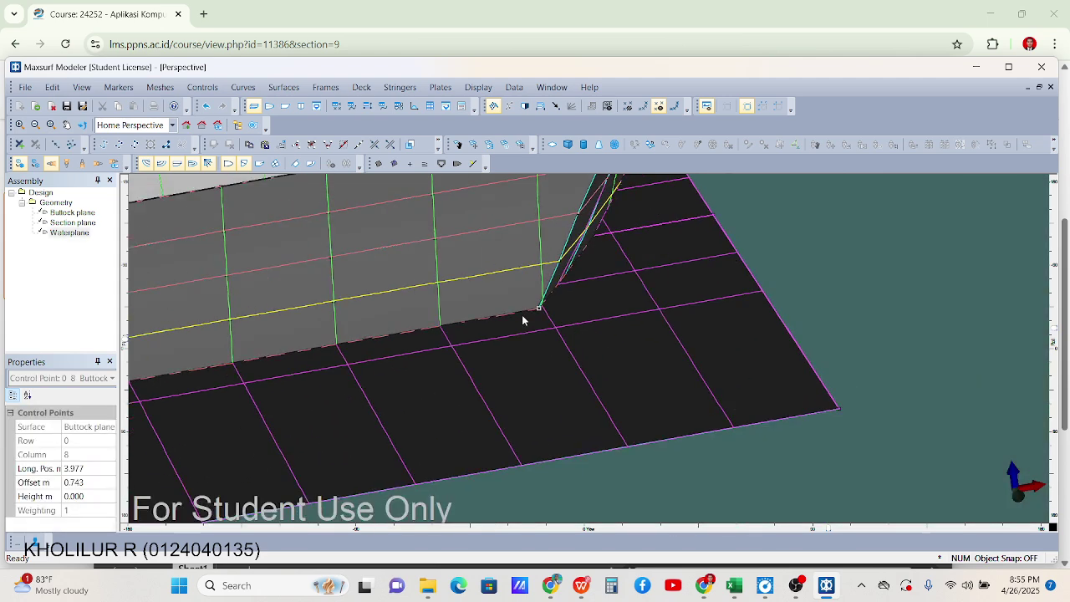
drag(567, 330, 715, 382)
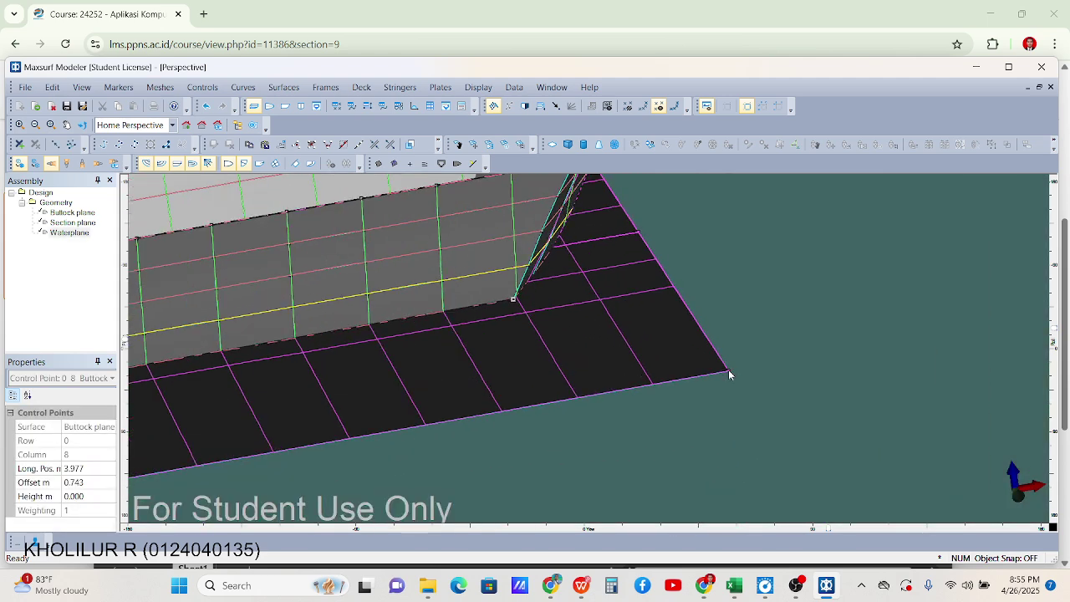
shift+click(729, 373)
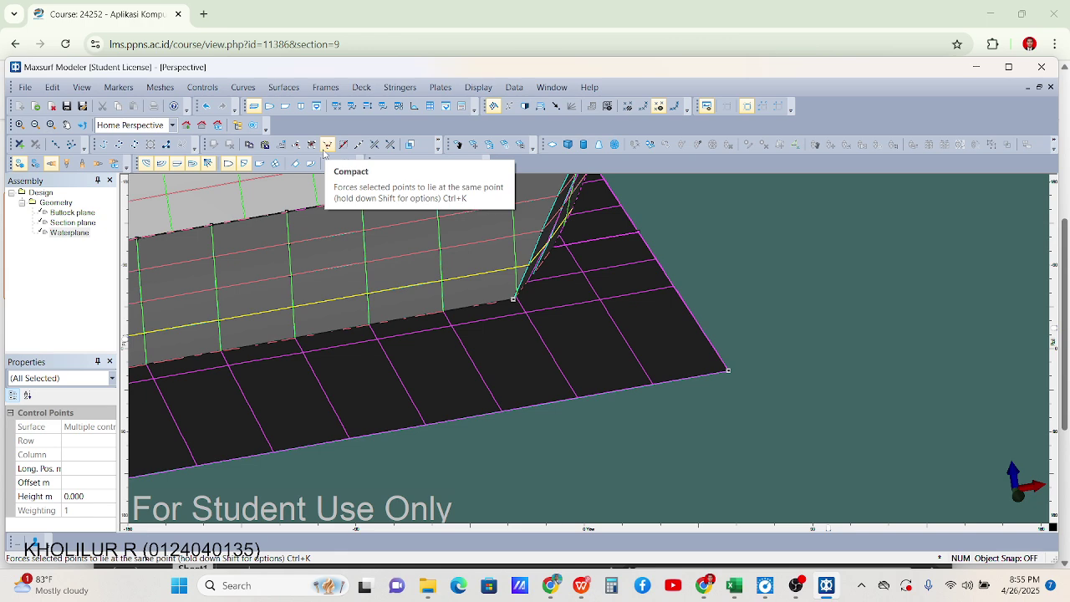
Compact the selected corner points, then select and compact the plate's two far corner points
click(326, 149)
scroll(691, 282, down, 5)
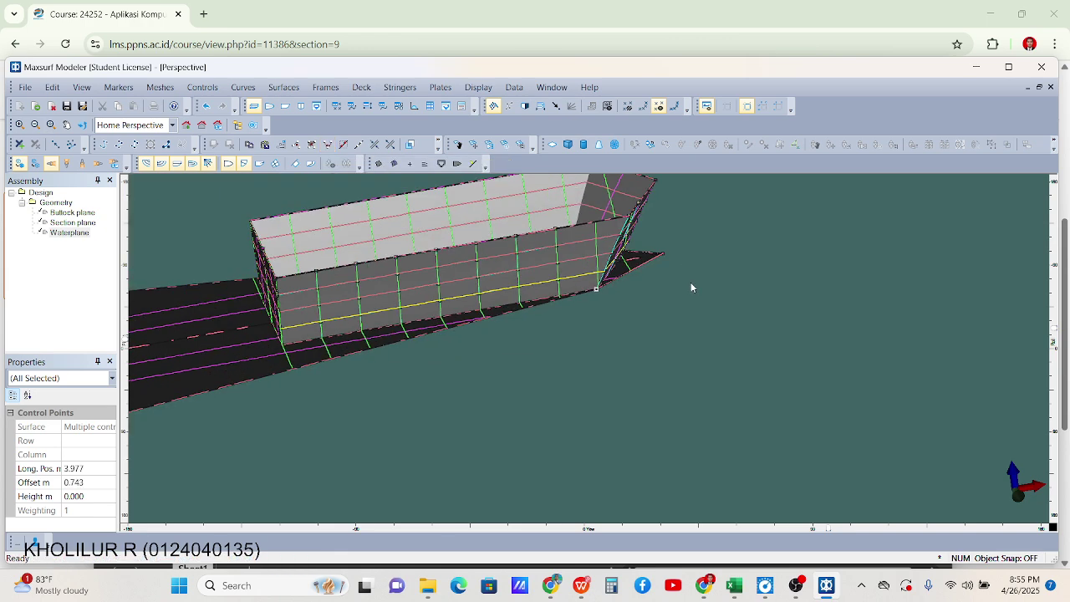
click(679, 338)
scroll(467, 335, up, 5)
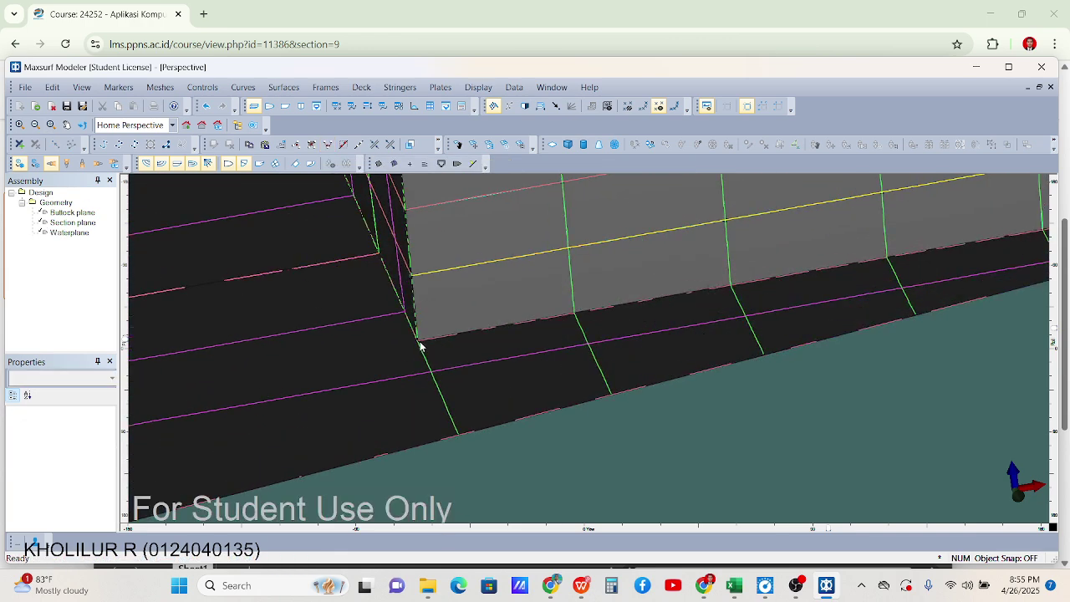
click(419, 345)
scroll(418, 356, down, 5)
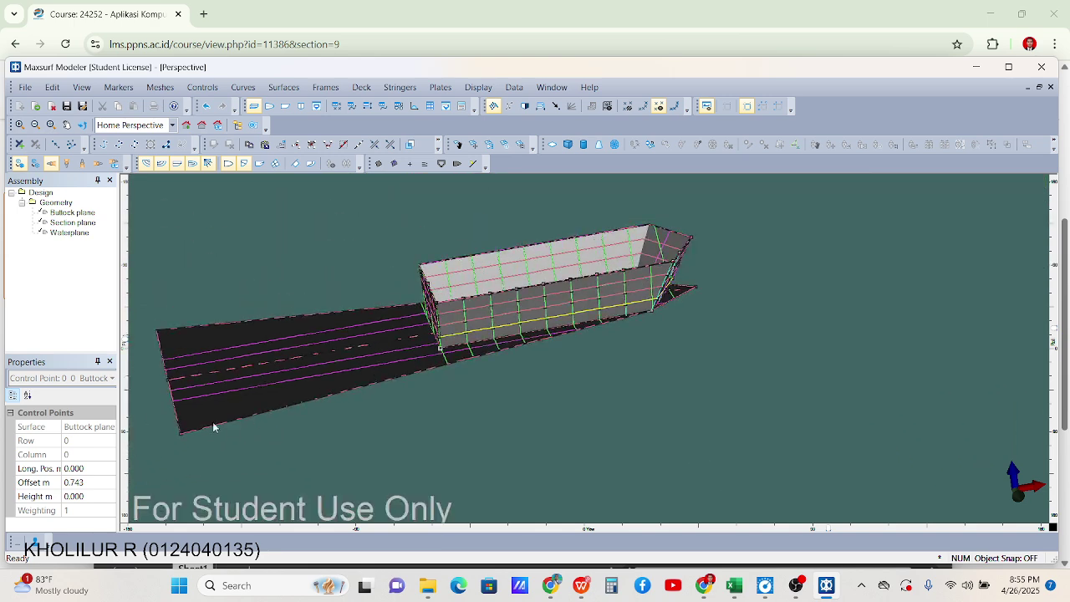
shift+click(182, 435)
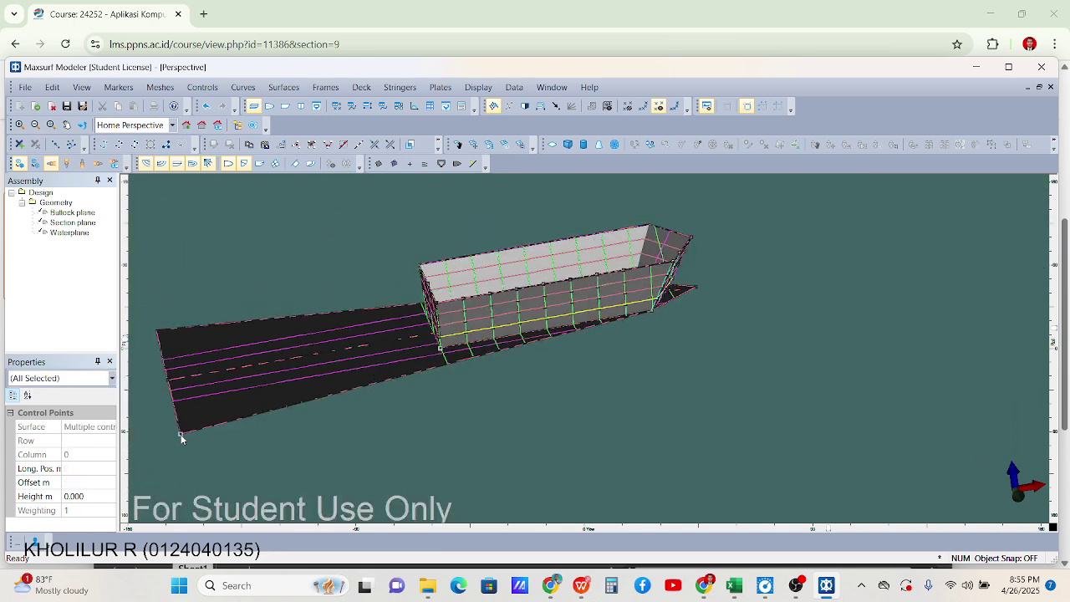
click(329, 146)
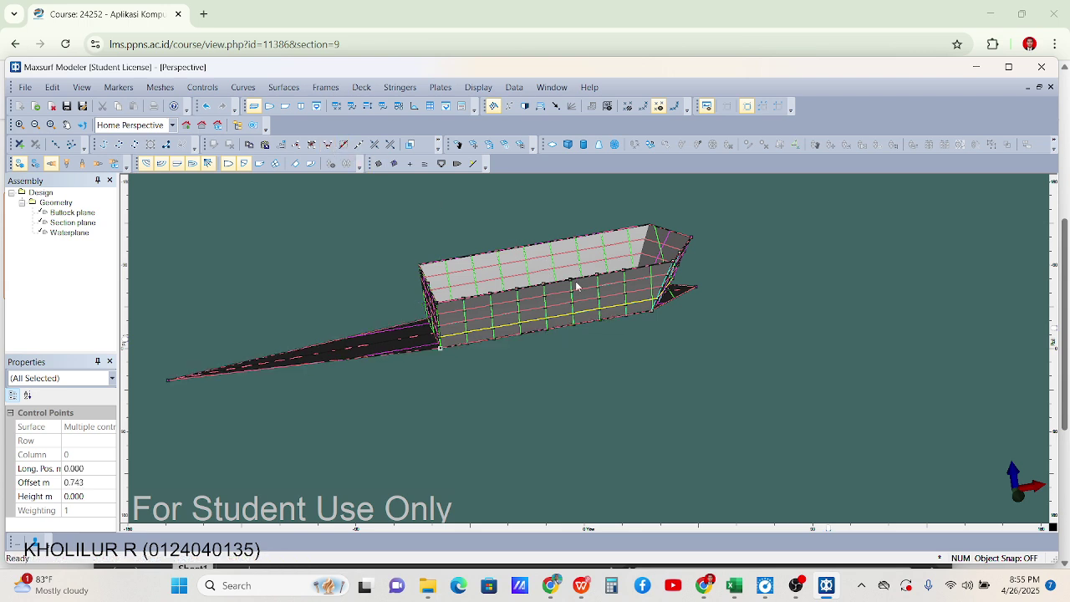
Check the wedge tip point's properties (-5 m longitudinal, 0 m offset, 0 m height) without changing them
click(168, 381)
double_click(168, 382)
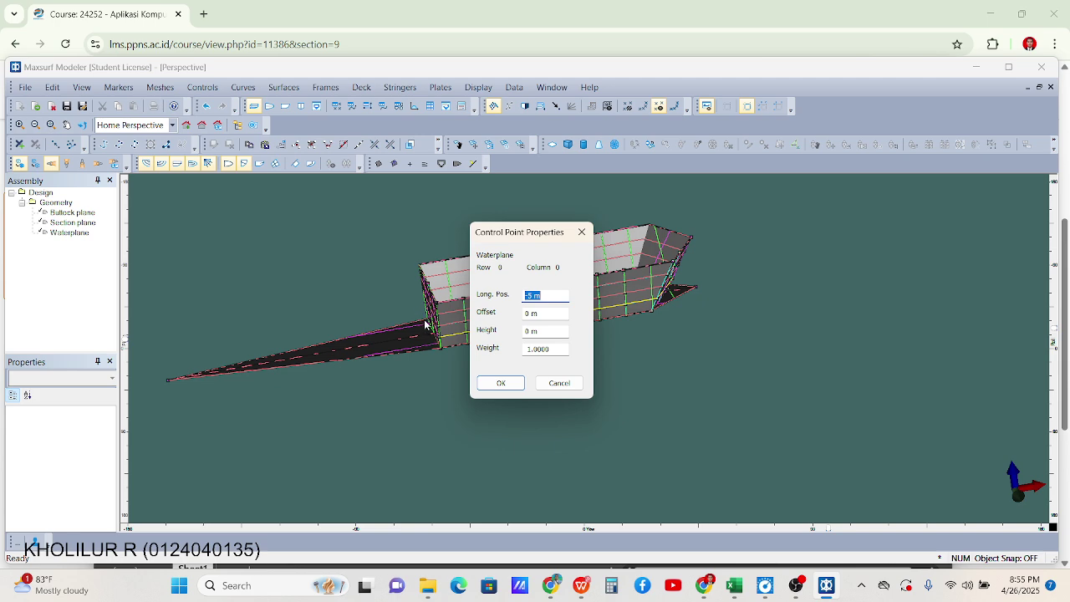
click(545, 315)
key(shift+Tab)
key(Return)
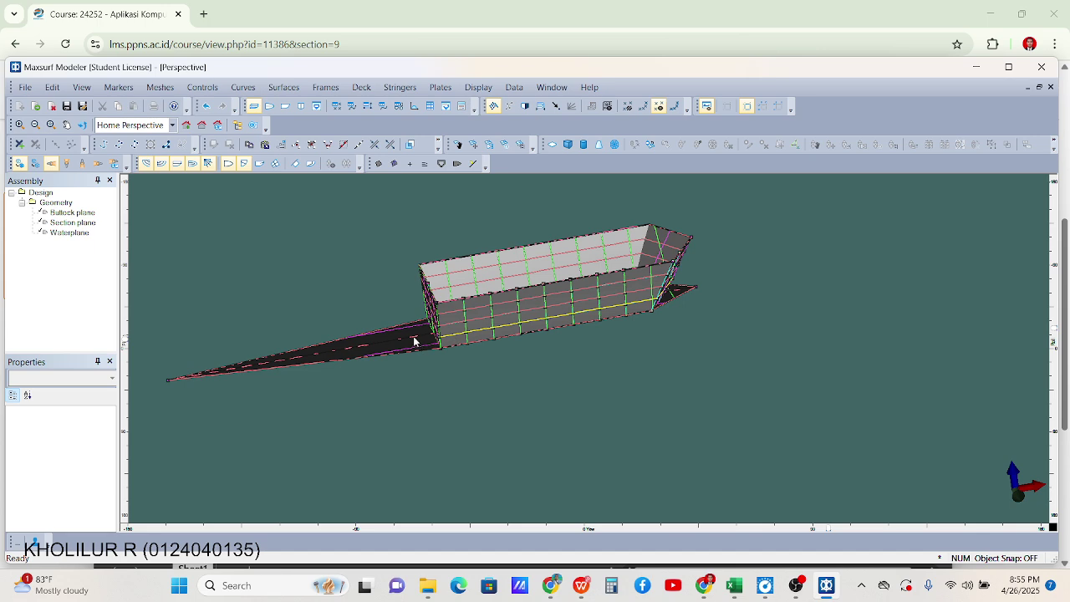
scroll(440, 346, up, 2)
Zoom onto the black bow plate and select the point where it meets the hull
scroll(368, 326, down, 5)
scroll(594, 285, up, 4)
scroll(594, 287, up, 1)
drag(830, 531, 719, 530)
scroll(582, 401, up, 2)
scroll(389, 301, up, 4)
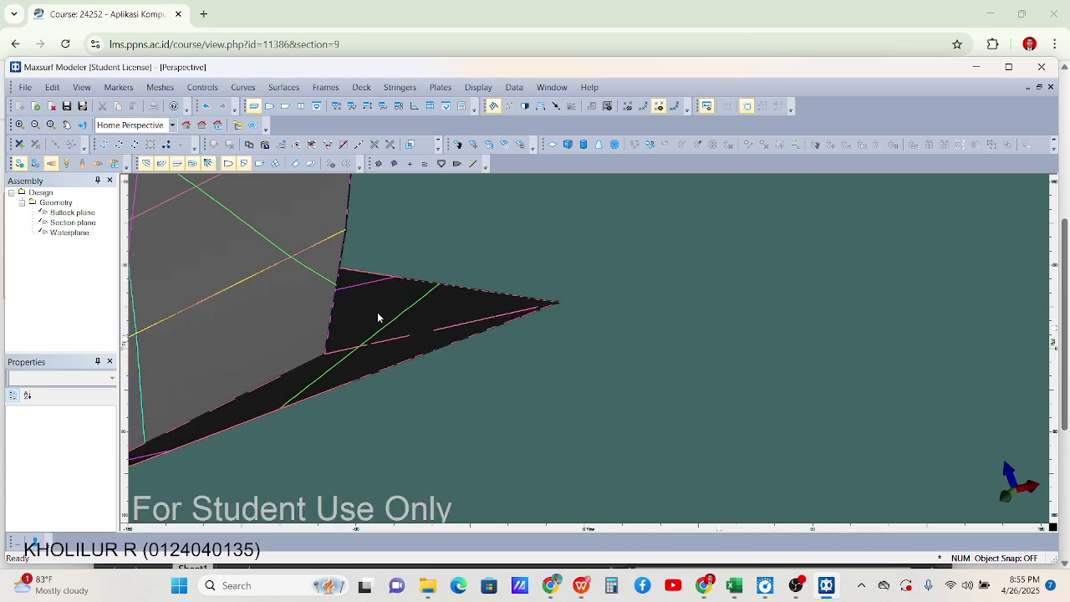
scroll(378, 315, down, 4)
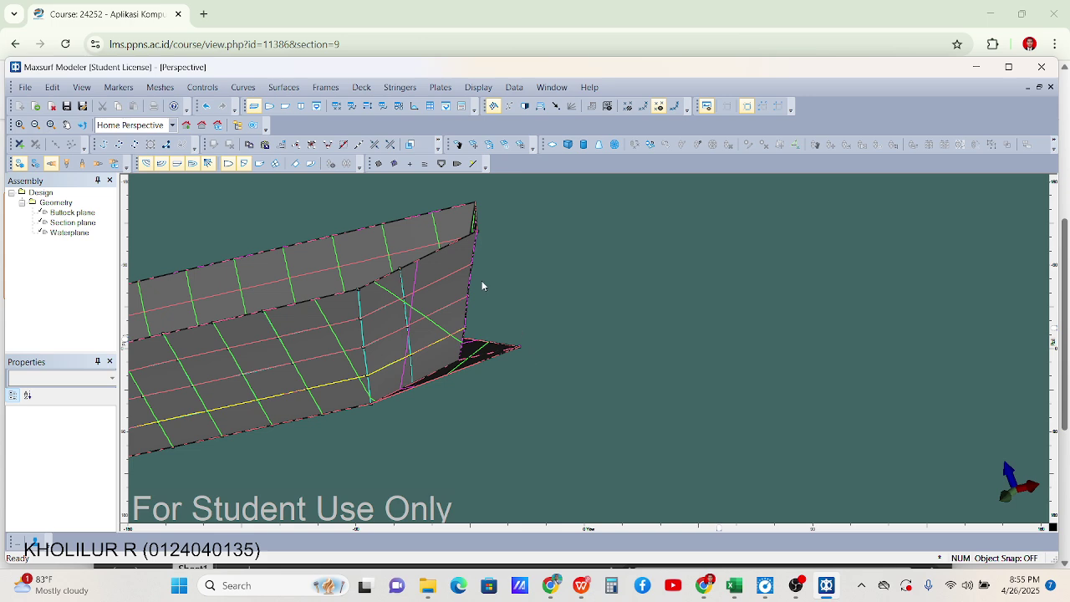
scroll(461, 286, up, 5)
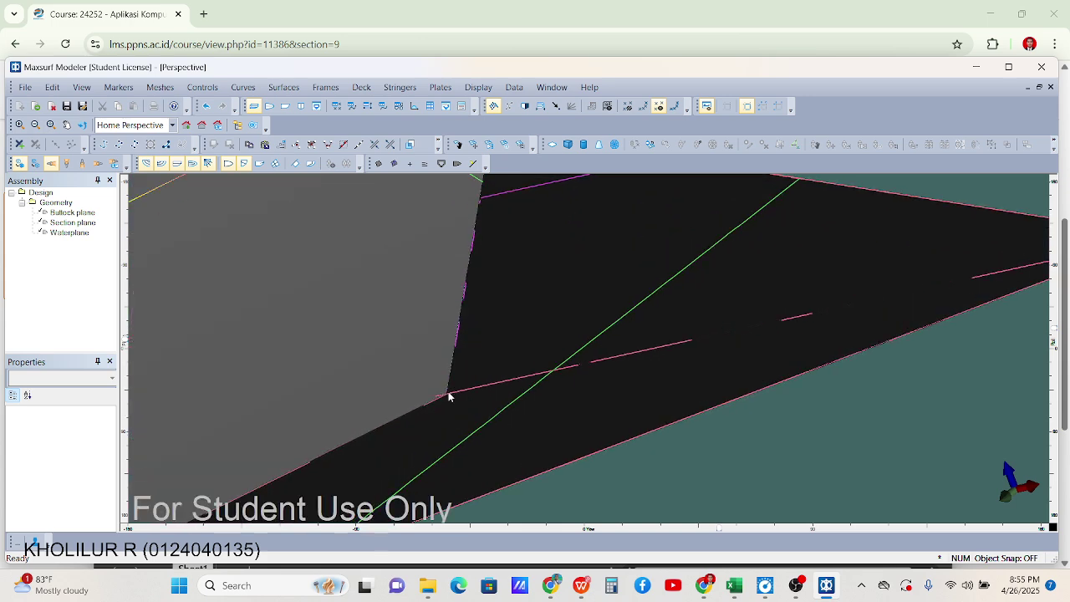
click(448, 392)
click(448, 394)
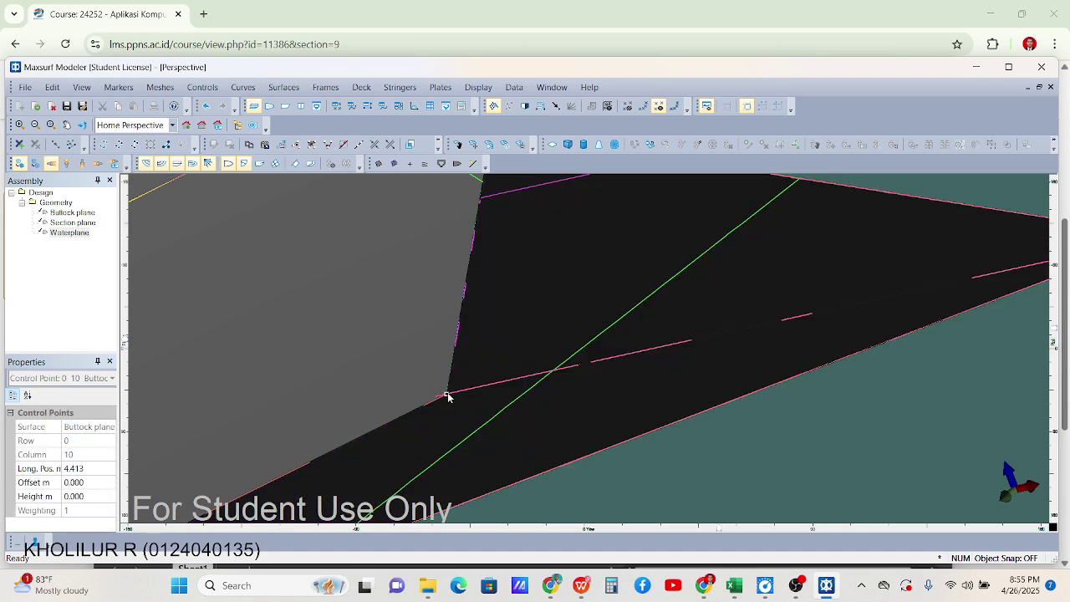
Merge the plate's tip point into it with Compact, then orbit out to check the closed hull
scroll(443, 388, down, 5)
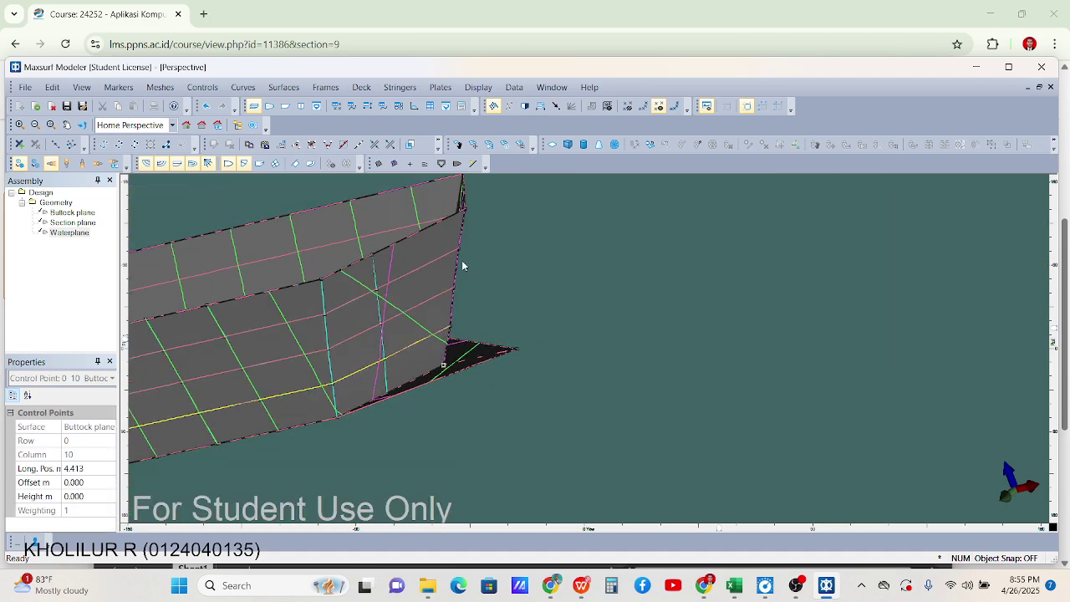
scroll(539, 362, up, 1)
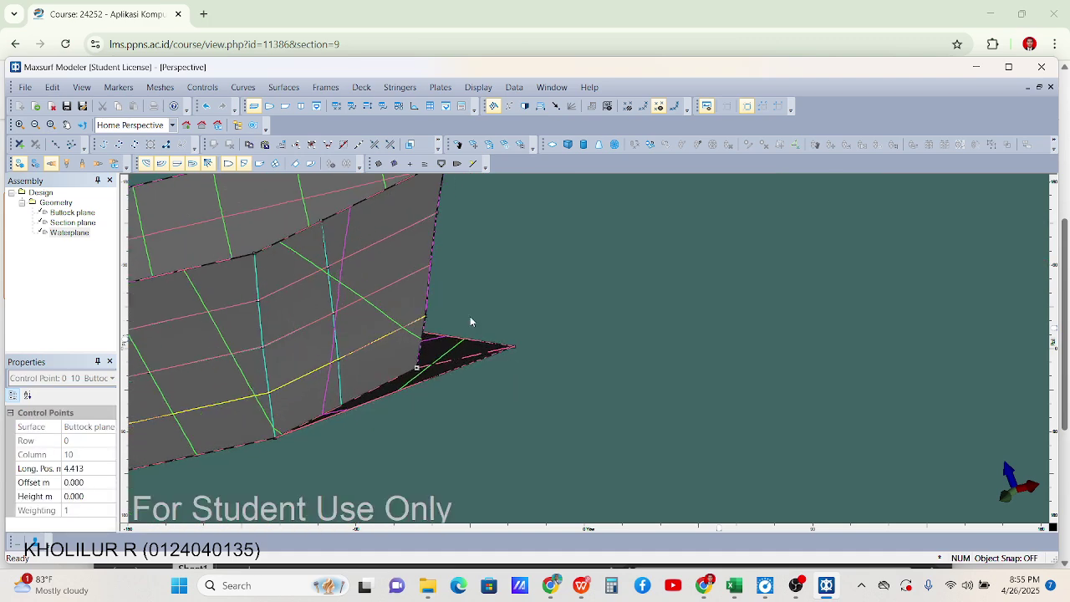
shift+click(516, 351)
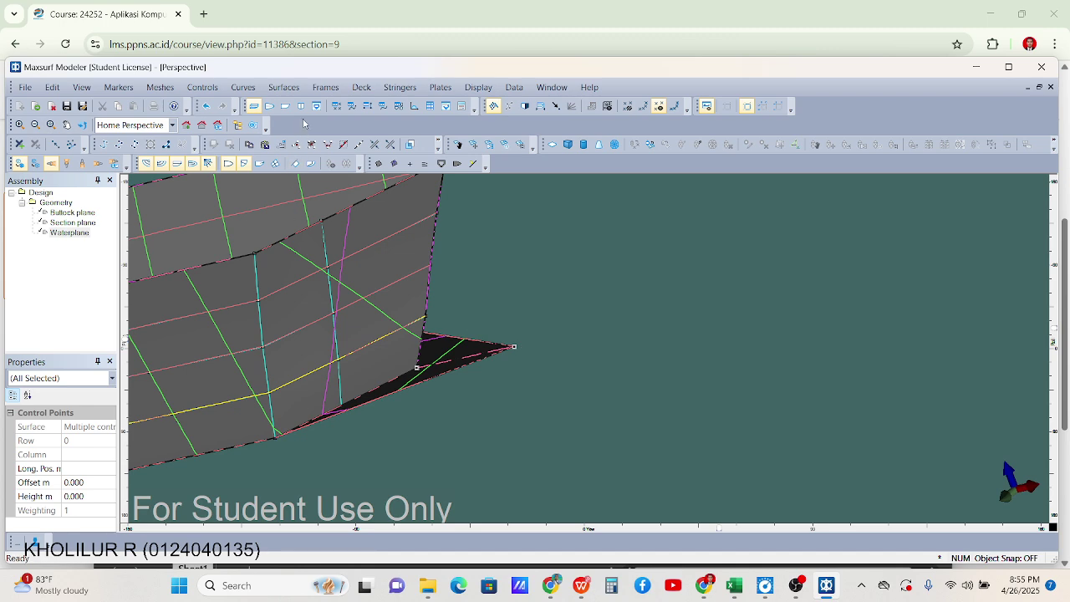
click(333, 151)
click(621, 325)
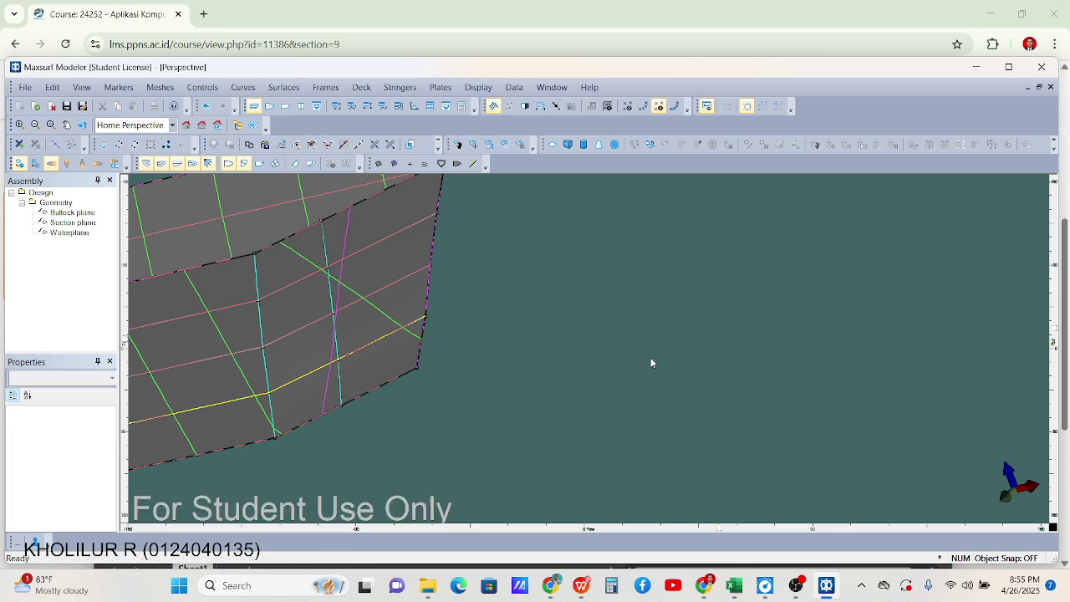
scroll(828, 468, down, 2)
middle_drag(721, 530, 752, 351)
scroll(752, 352, down, 2)
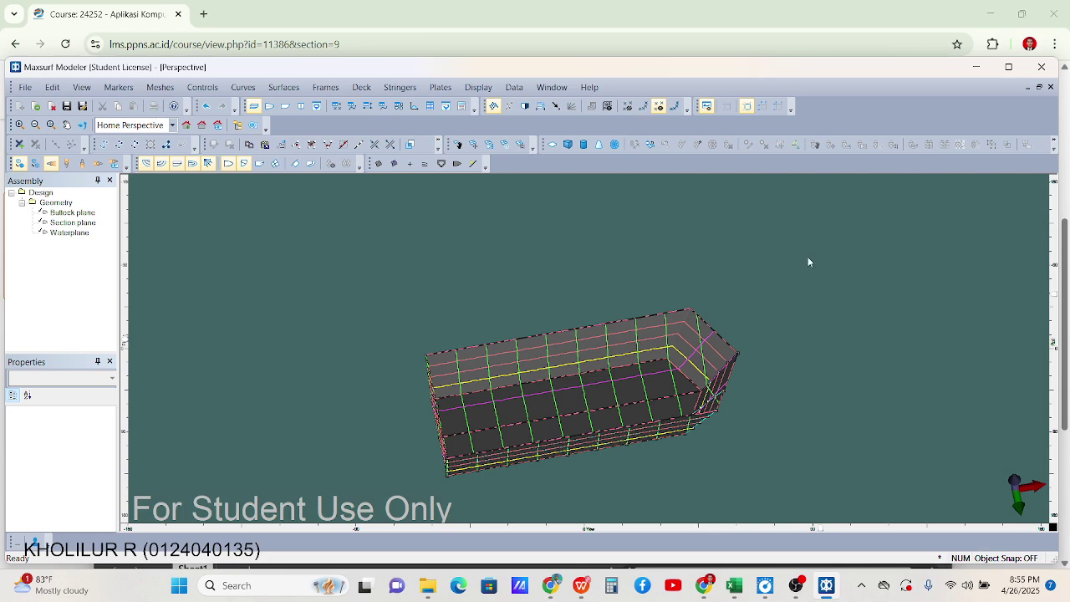
click(480, 88)
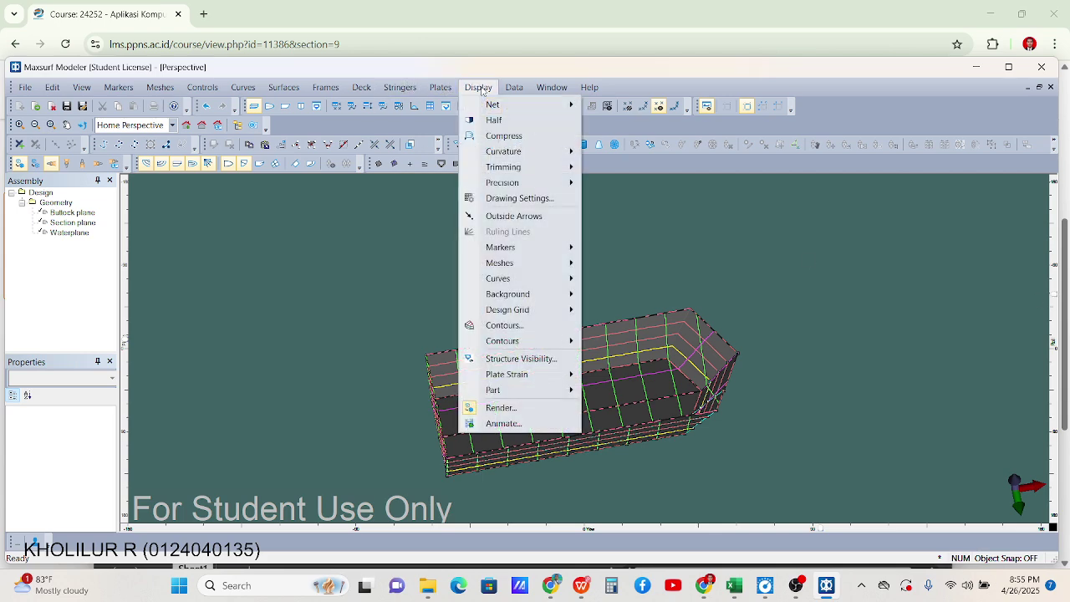
mouse_move(514, 89)
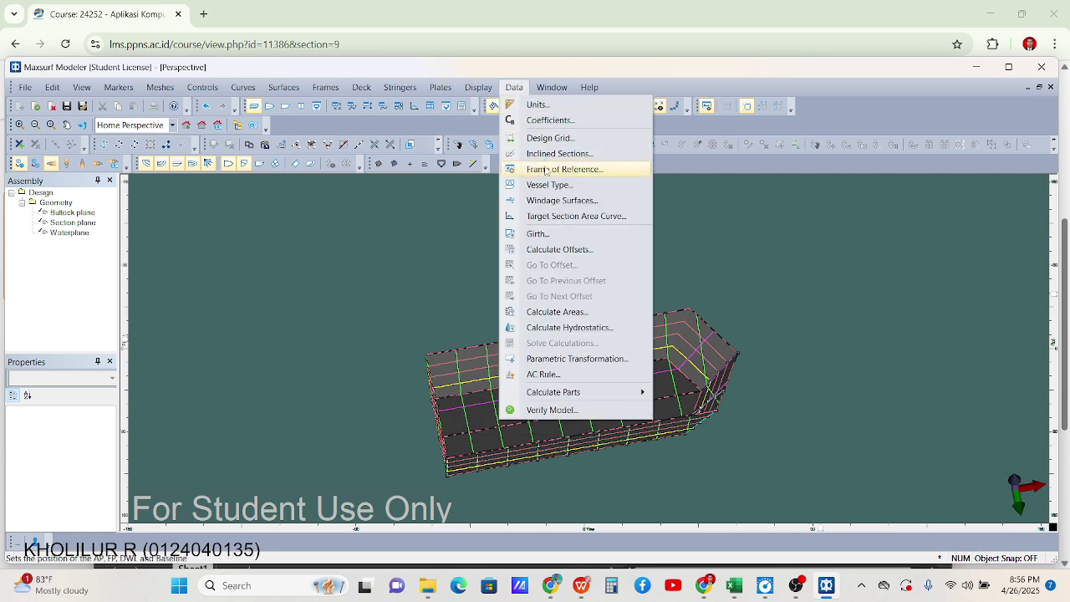
click(556, 328)
click(471, 96)
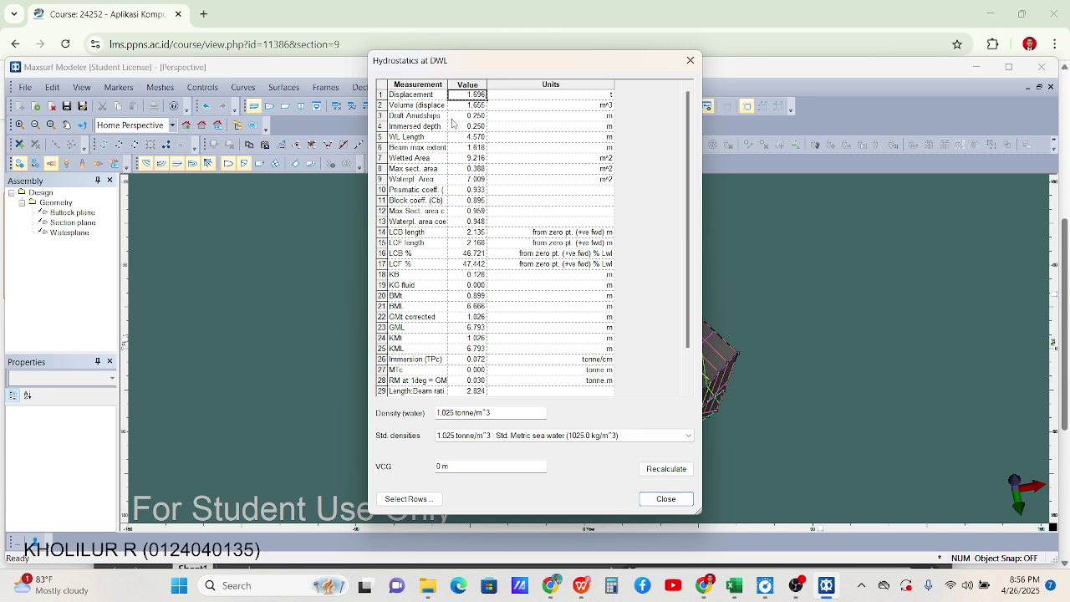
click(461, 126)
click(466, 138)
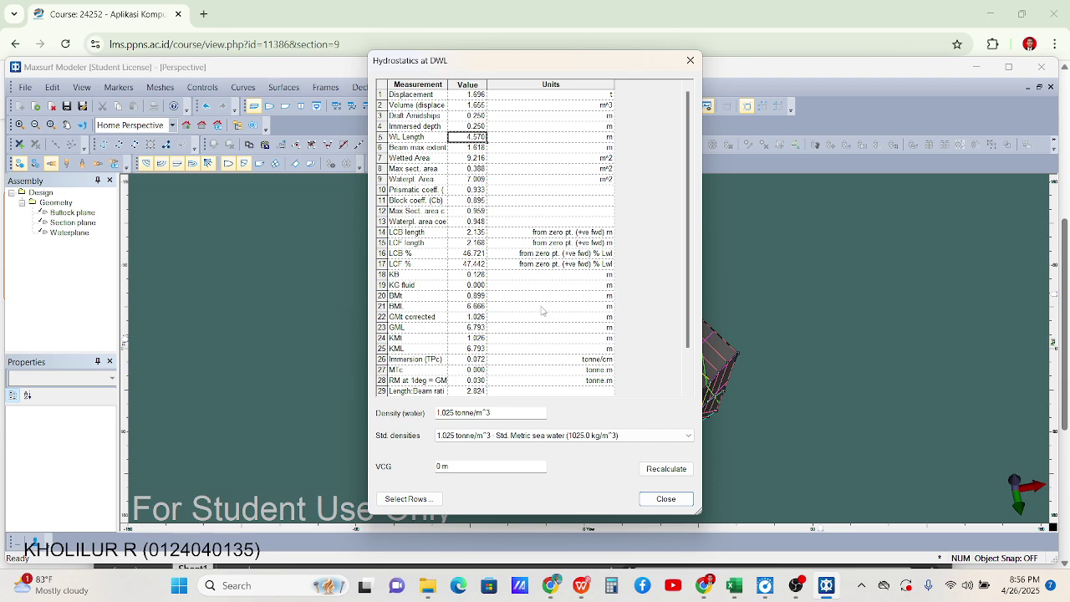
scroll(464, 285, down, 2)
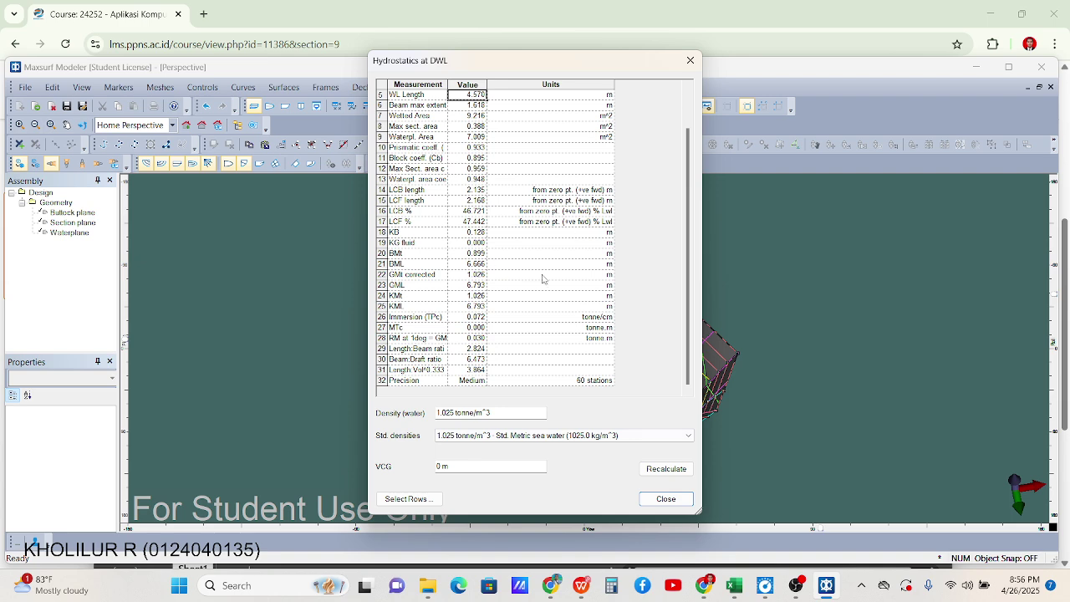
scroll(434, 119, up, 2)
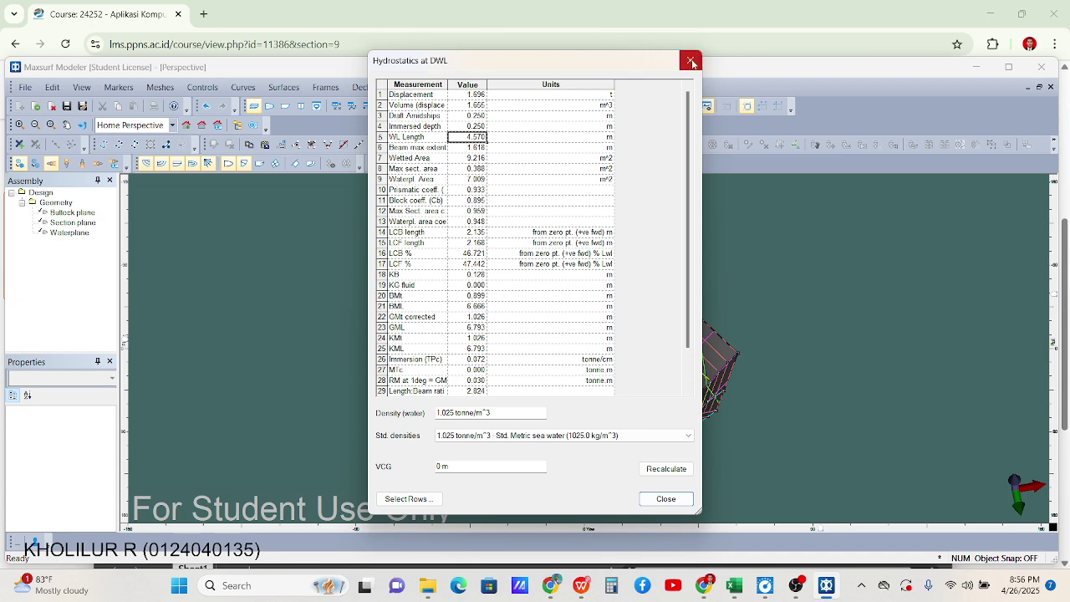
click(666, 499)
scroll(702, 393, up, 2)
scroll(719, 401, down, 2)
scroll(722, 368, up, 2)
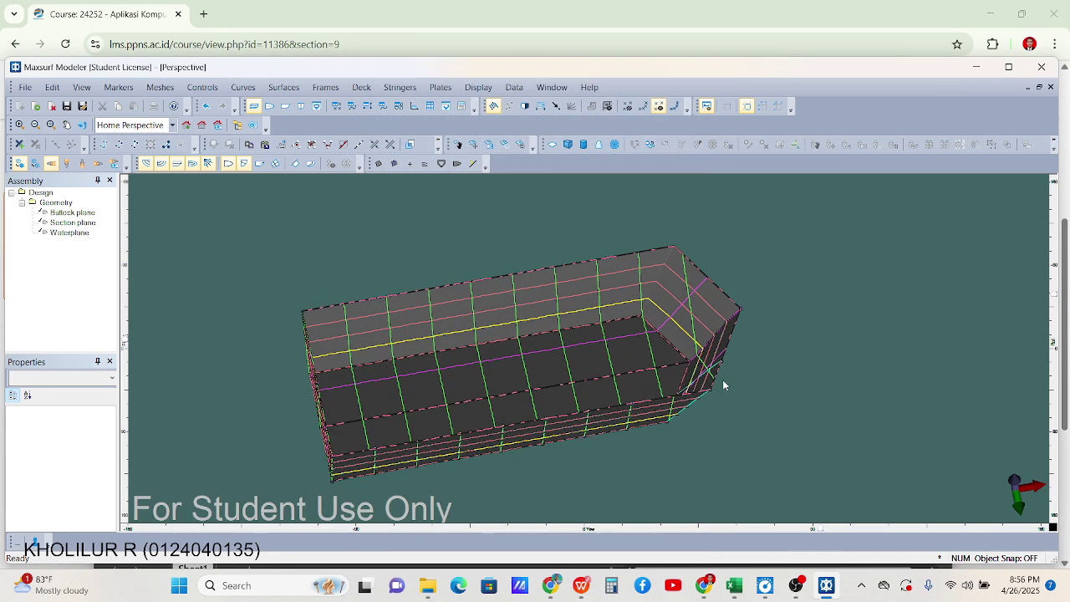
Save the design as an .msd file named with the LPV1 label plus the student's name and ID
click(67, 105)
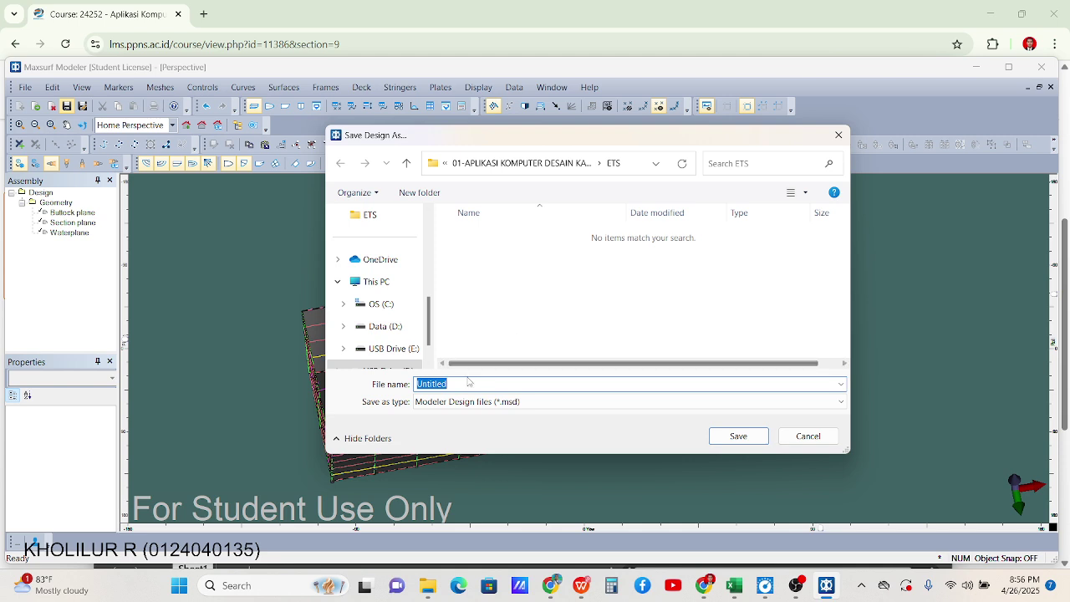
text(Maxsurf Modeller LP)
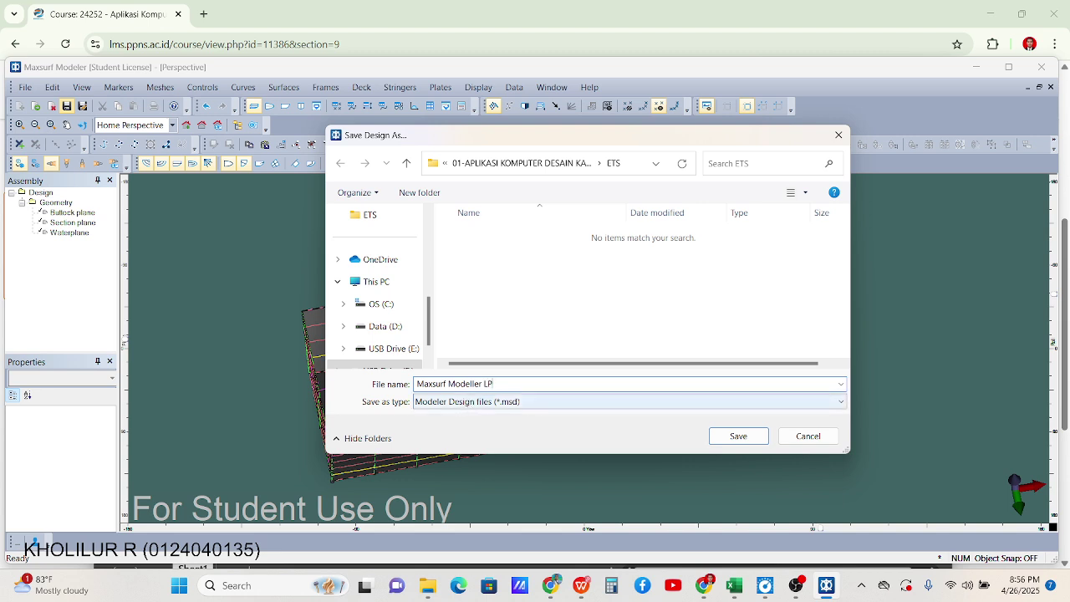
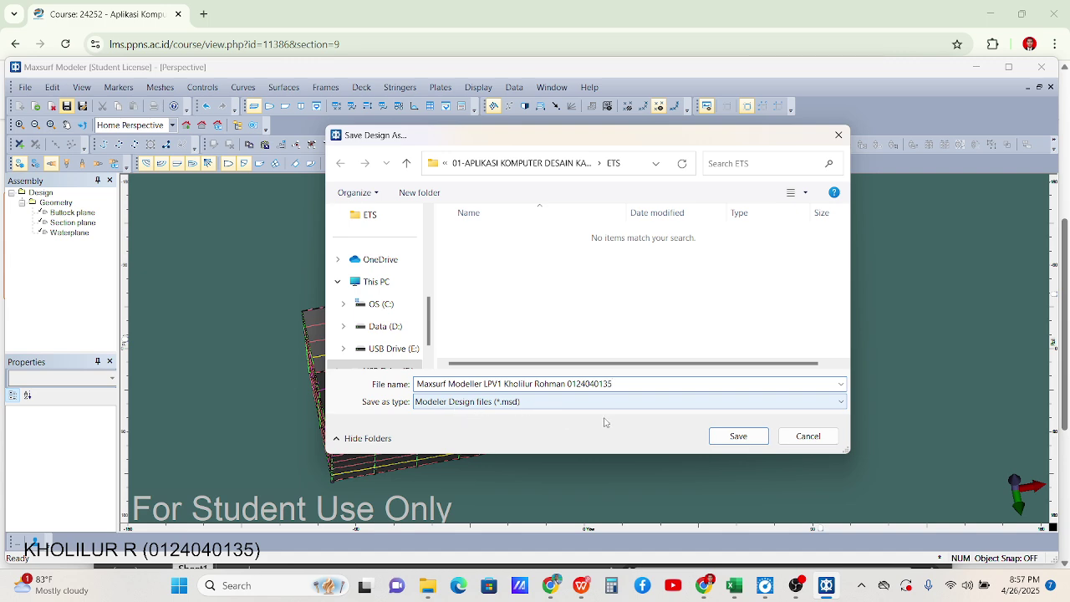
click(737, 438)
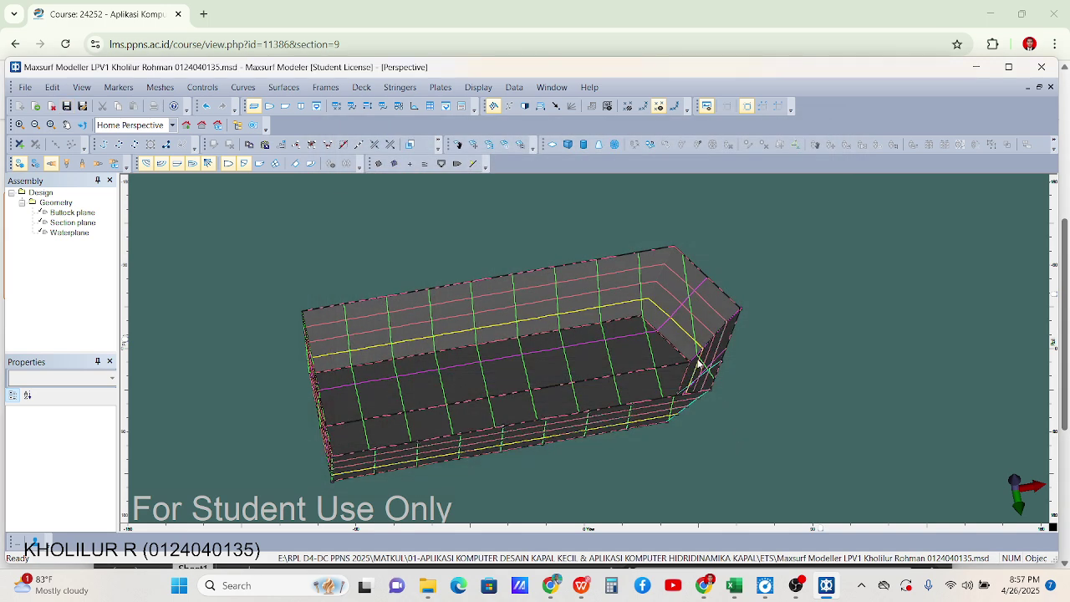
scroll(736, 342, up, 3)
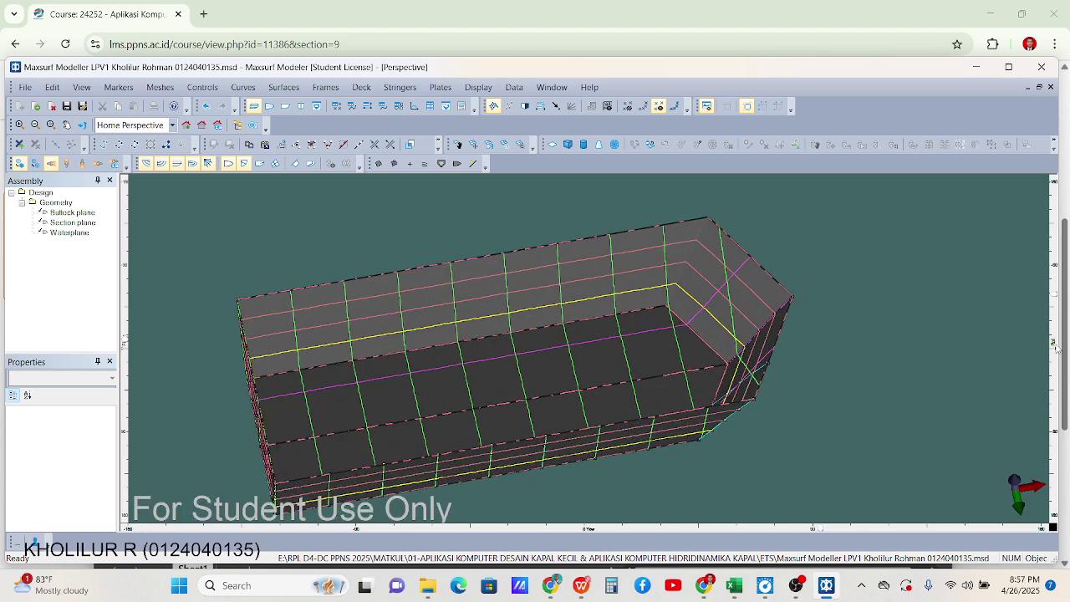
drag(1055, 296, 1057, 388)
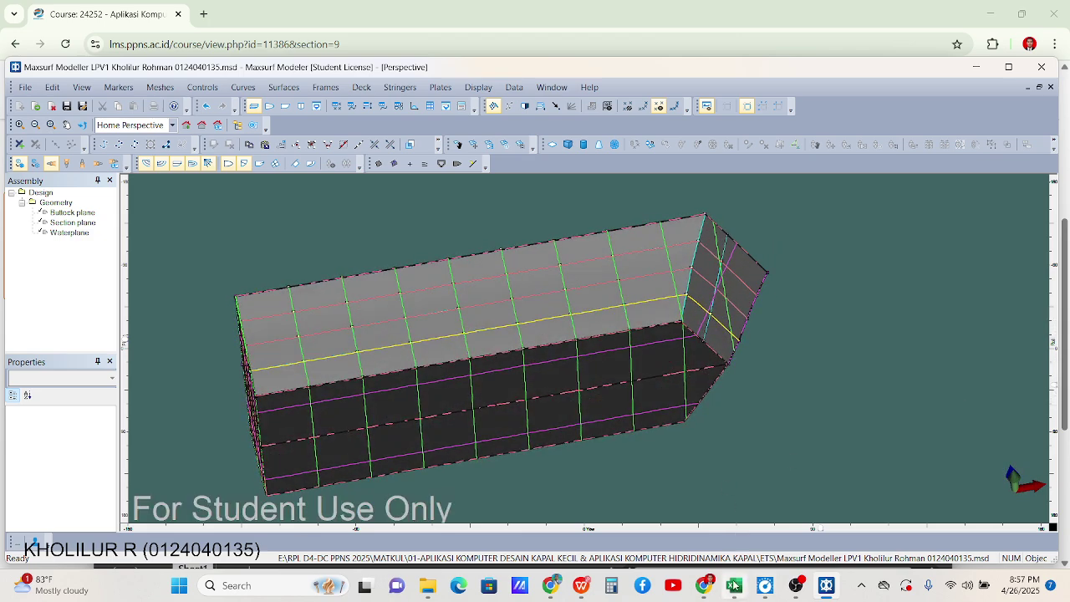
Bring up the ETS assignment brief in Chrome and highlight 'kurva hidrostatik'
click(707, 588)
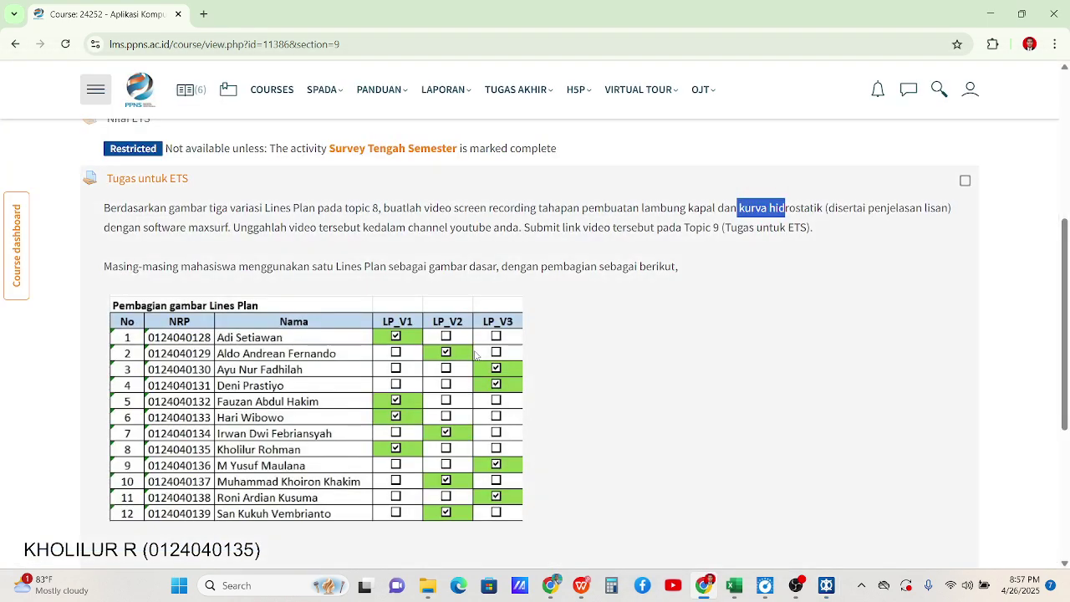
drag(739, 208, 824, 211)
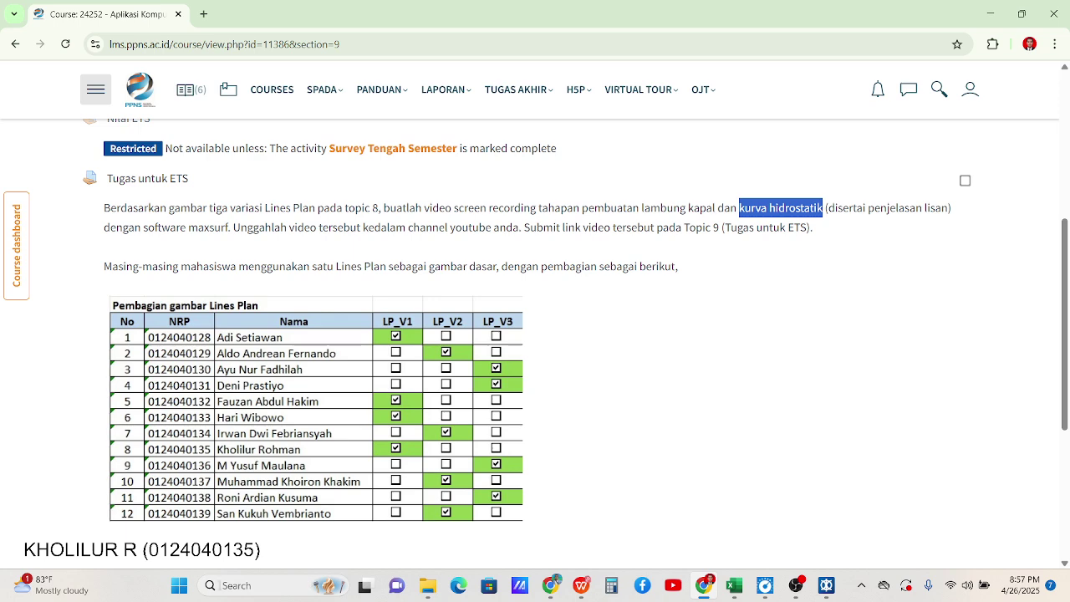
click(190, 594)
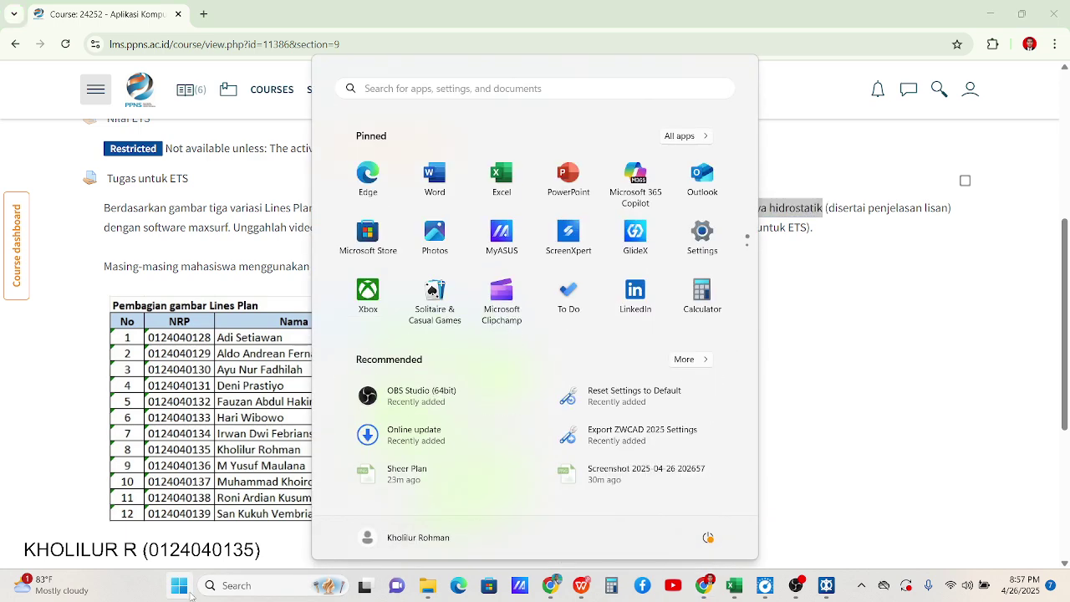
Launch Maxsurf Stability by searching 'maxs', accepting the student licence and dismissing the news
text(maxsu)
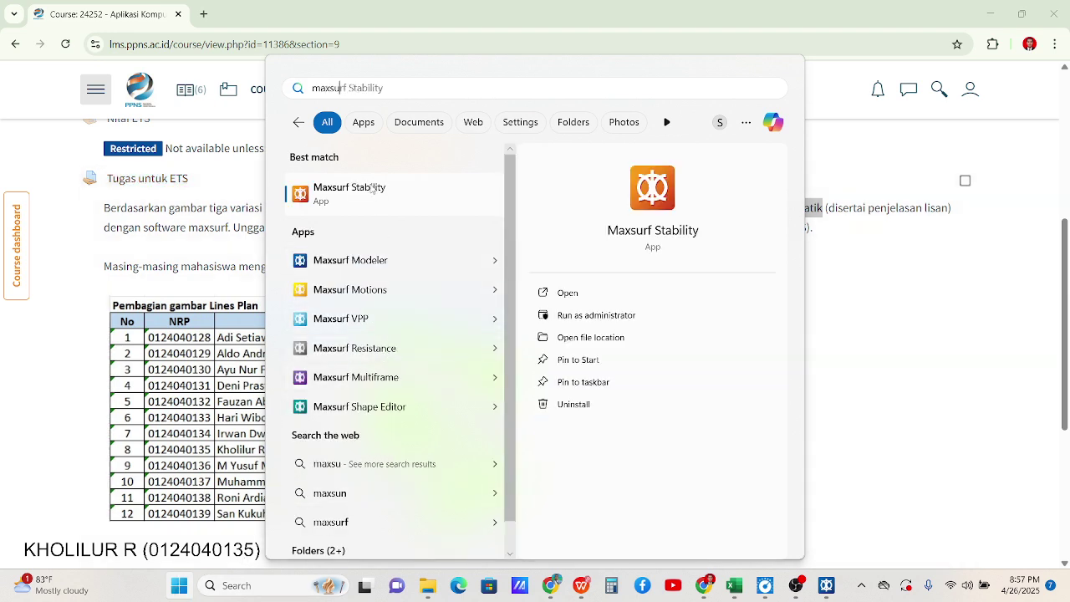
click(373, 189)
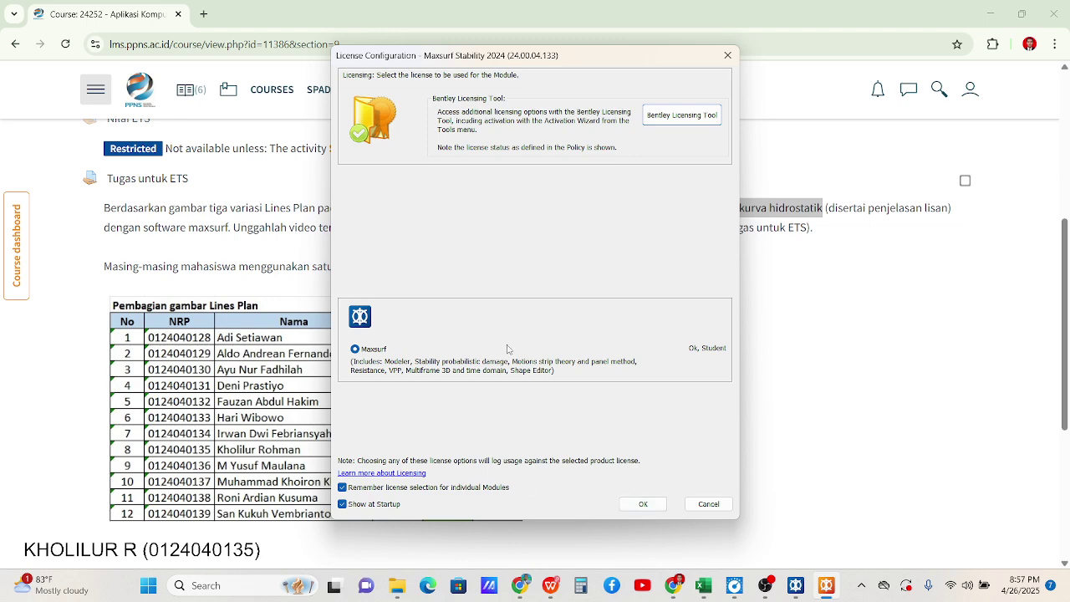
click(644, 505)
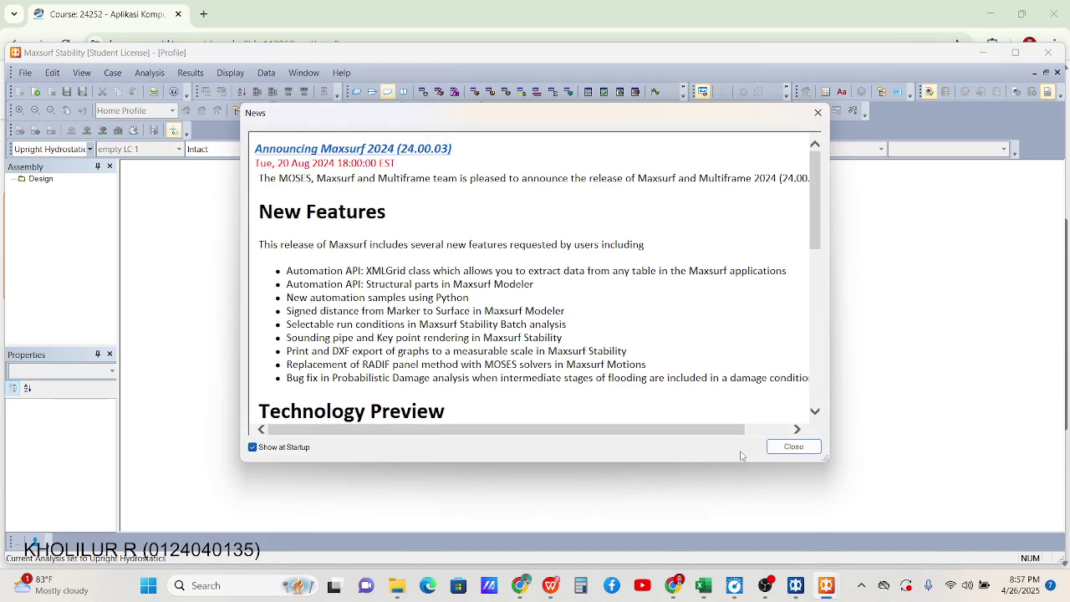
click(792, 447)
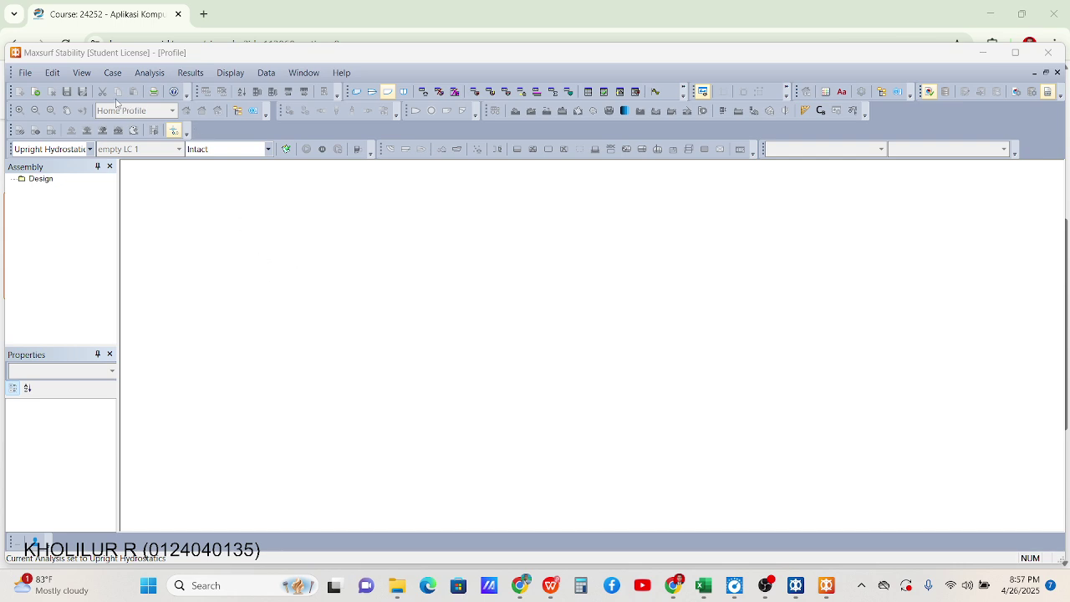
click(25, 73)
Open the LPV1 .msd design and calculate sections at the medium station count (approx. 100)
click(48, 107)
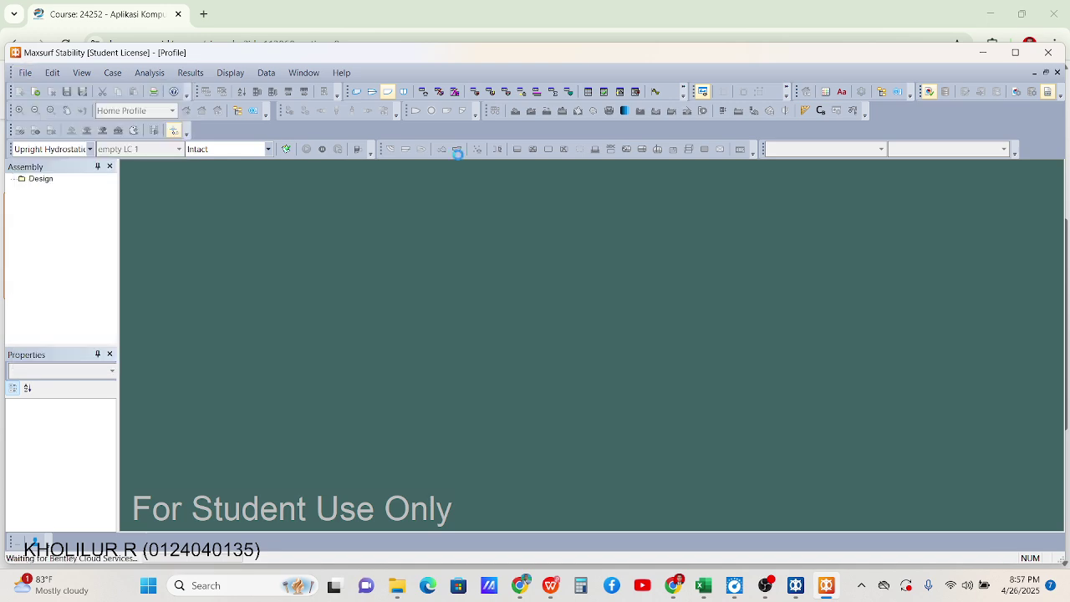
click(571, 235)
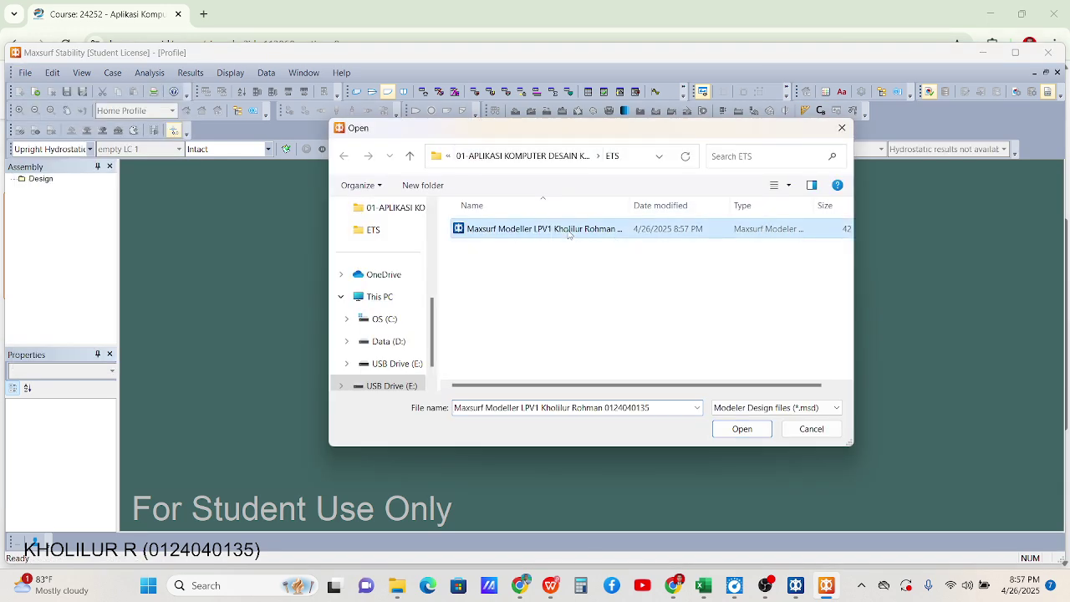
click(742, 429)
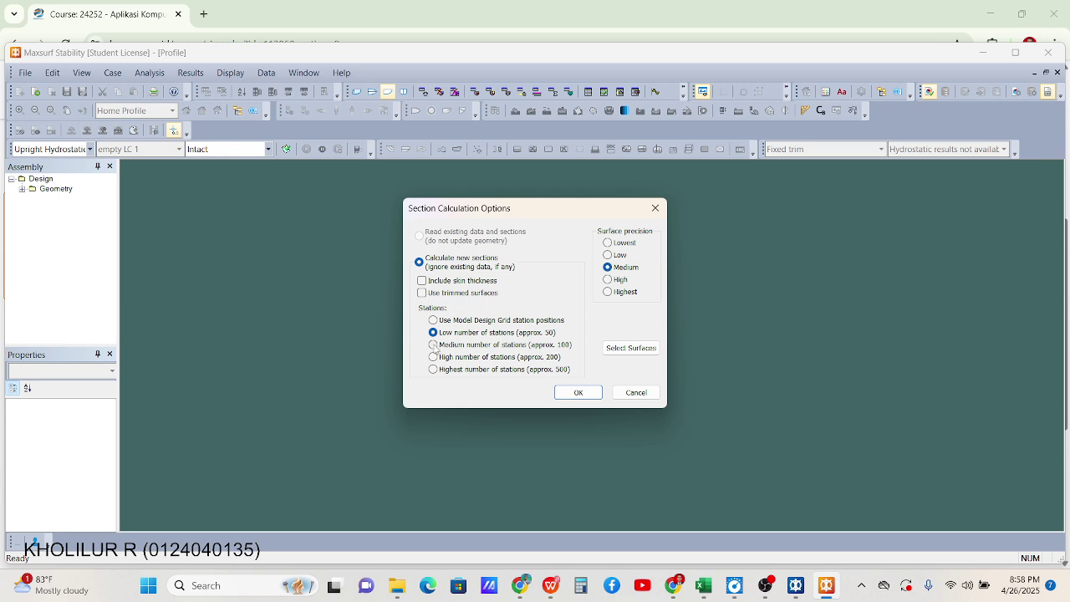
click(434, 345)
click(588, 398)
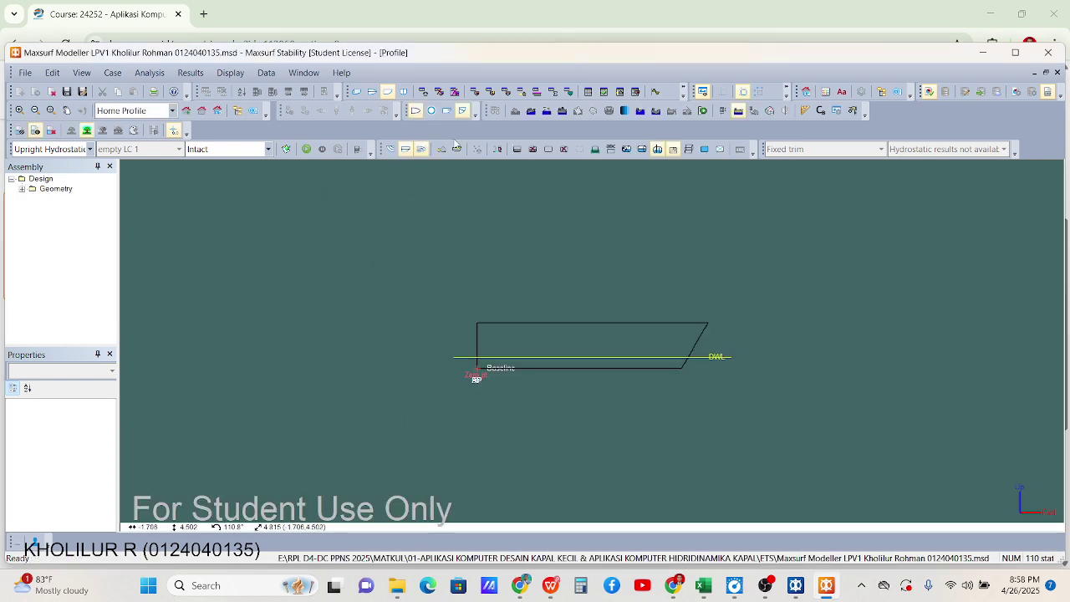
Inspect the hull in Perspective, Plan, Profile and Body Plan views
click(357, 95)
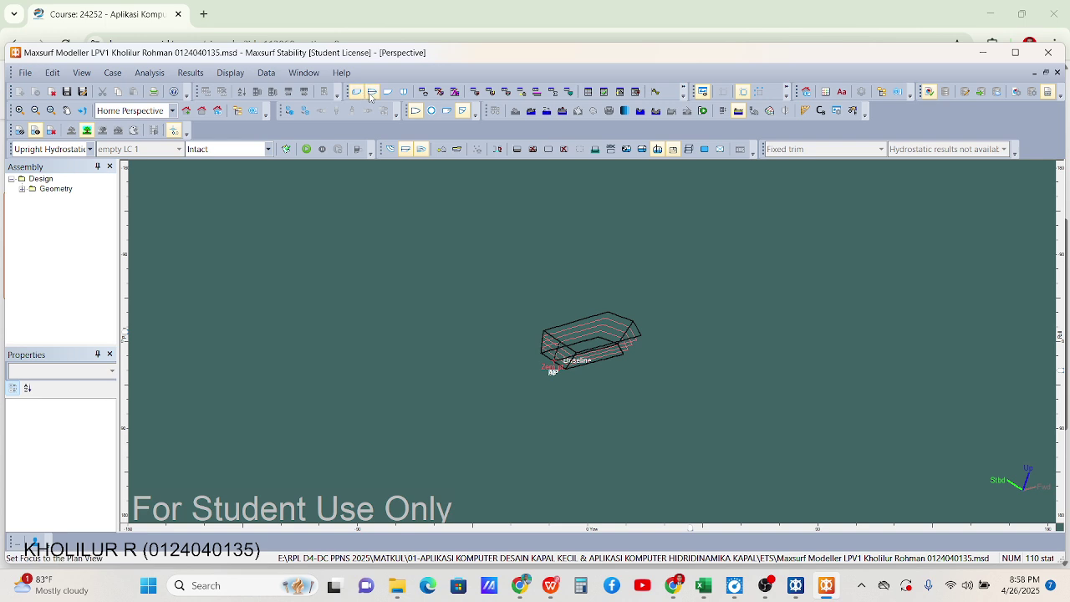
click(371, 94)
scroll(689, 361, up, 3)
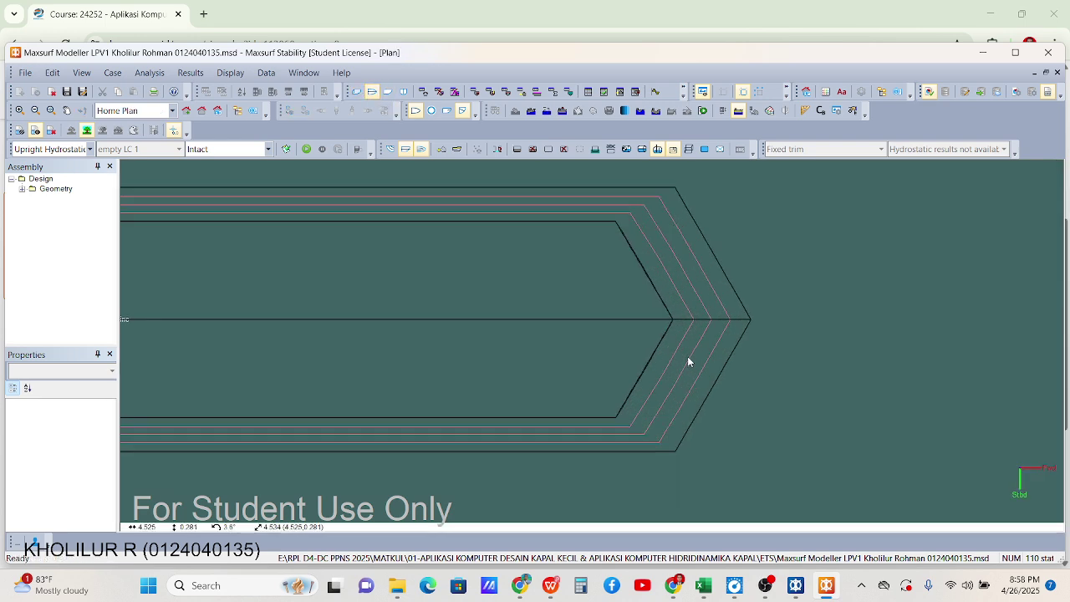
scroll(645, 385, down, 2)
scroll(891, 390, up, 2)
scroll(892, 390, up, 1)
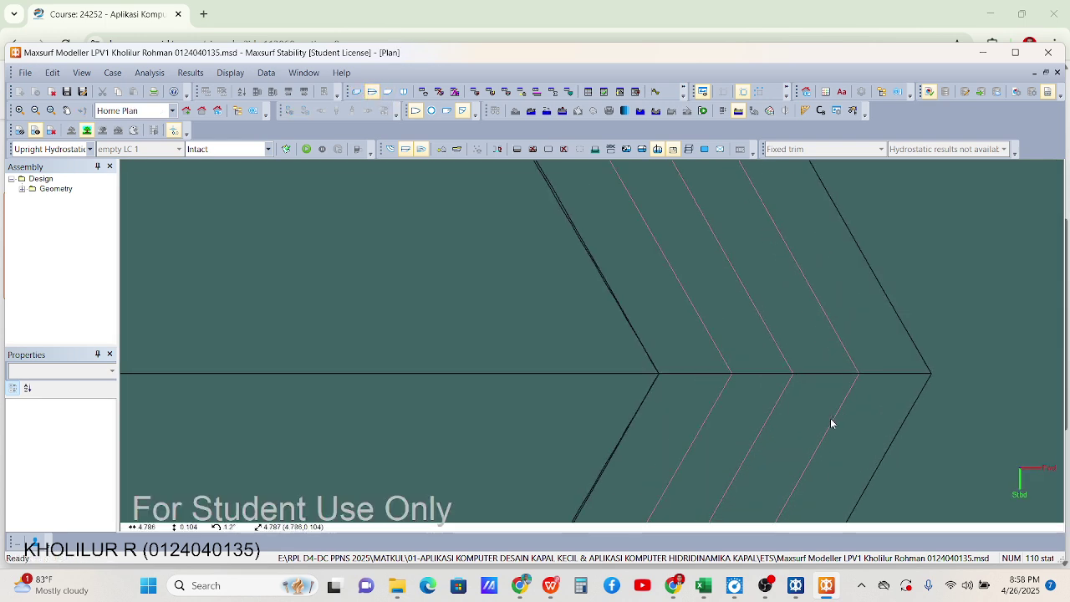
scroll(814, 387, down, 5)
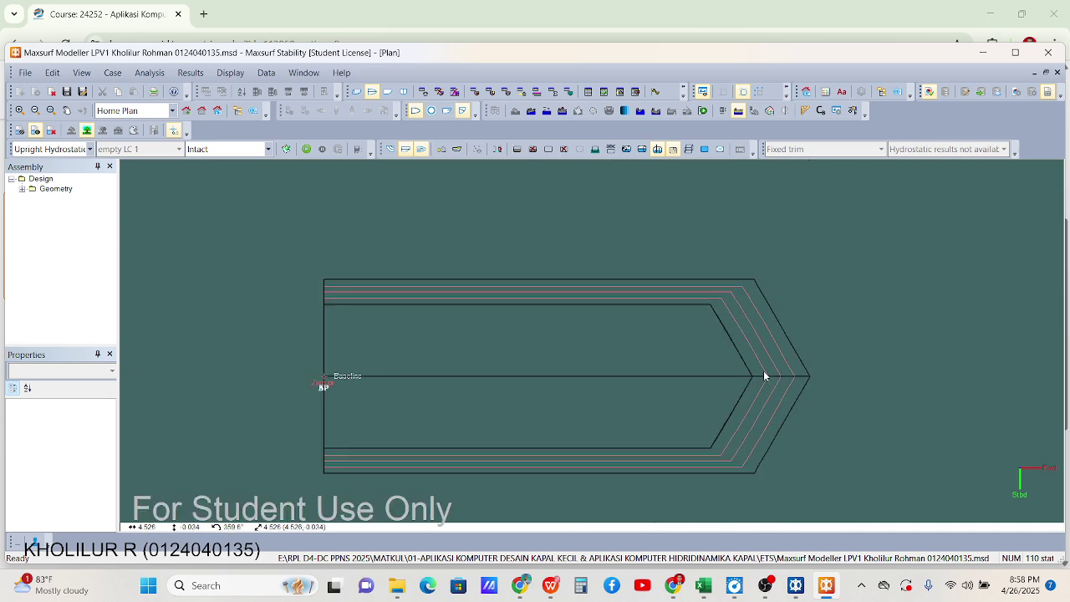
click(388, 91)
click(403, 92)
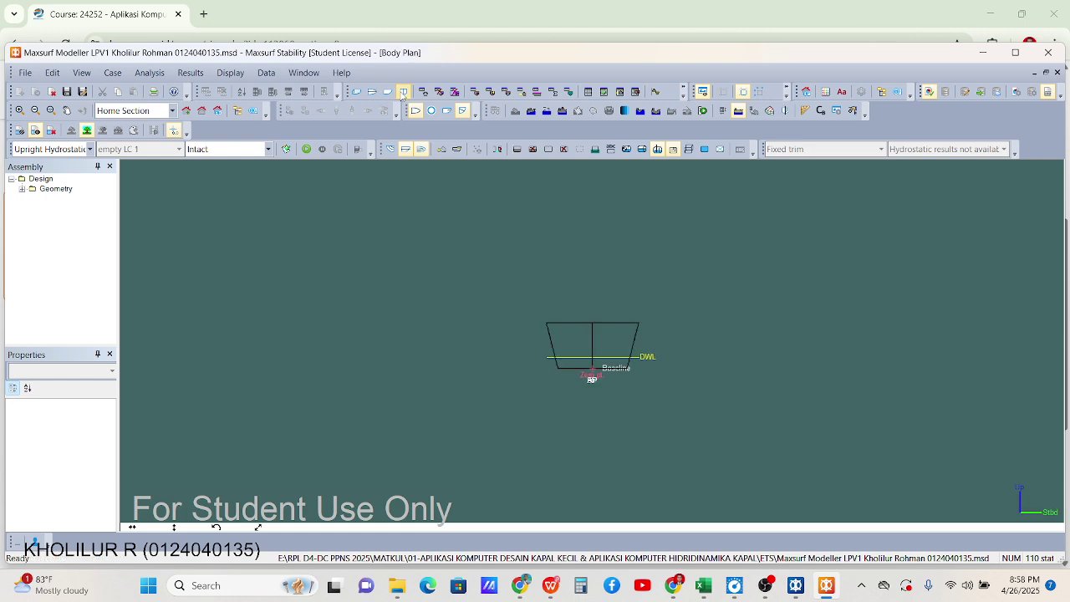
click(356, 92)
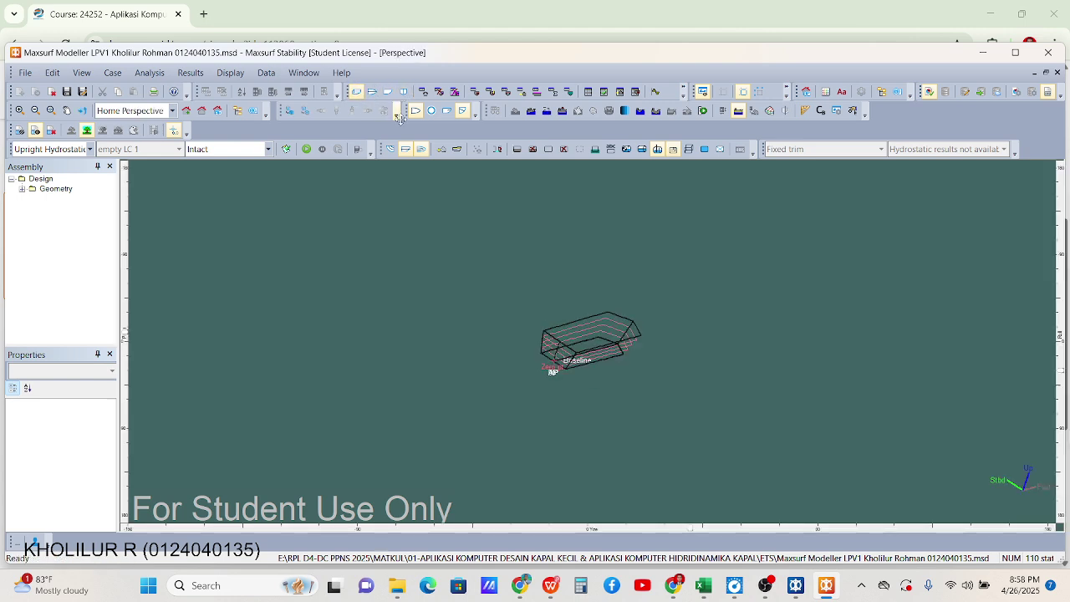
Show the calculated sections and zoom into the profile's station lines
click(390, 150)
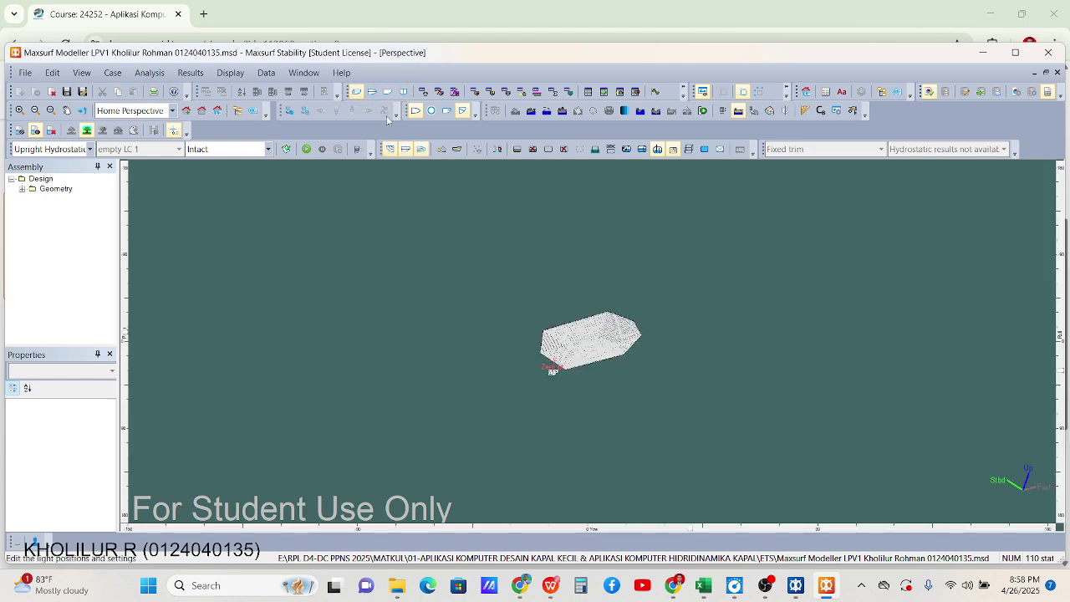
click(372, 92)
click(388, 92)
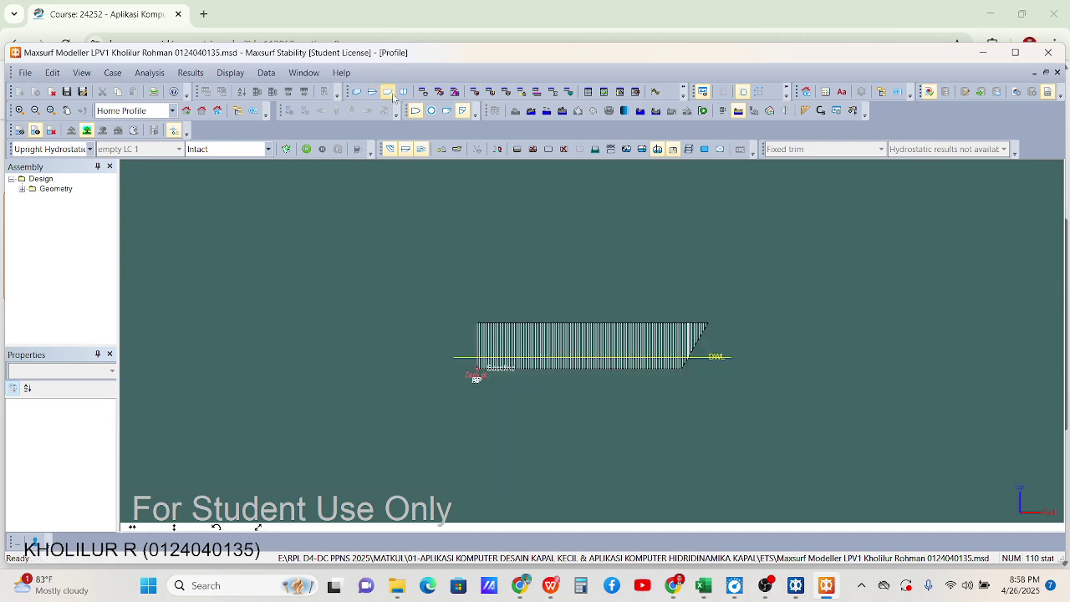
scroll(510, 391, up, 2)
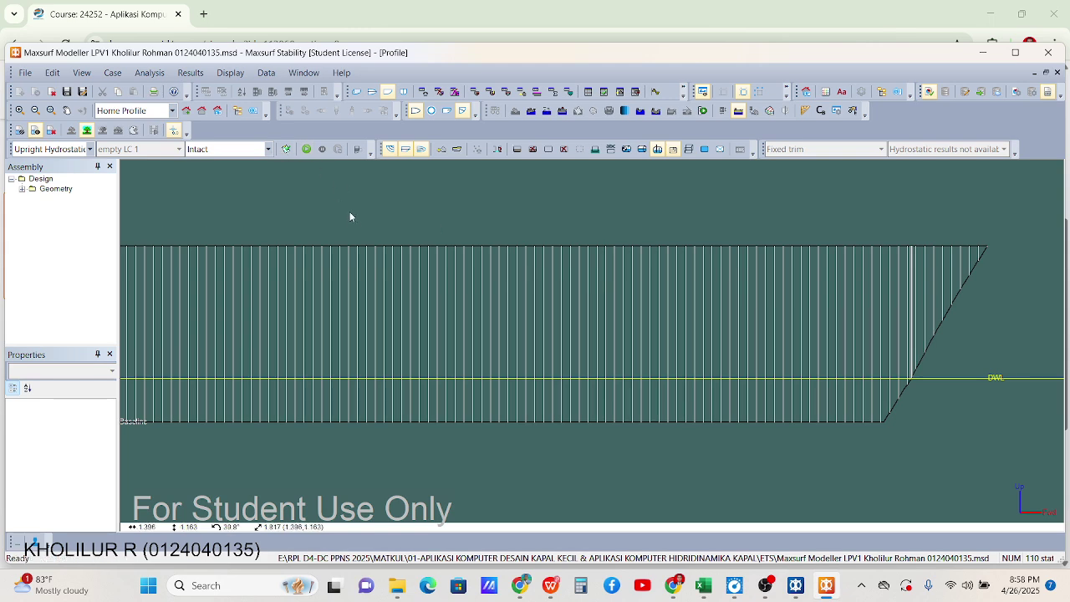
Set the amidships draft range's initial draft to 0 m and final draft to 0.25 m
click(150, 73)
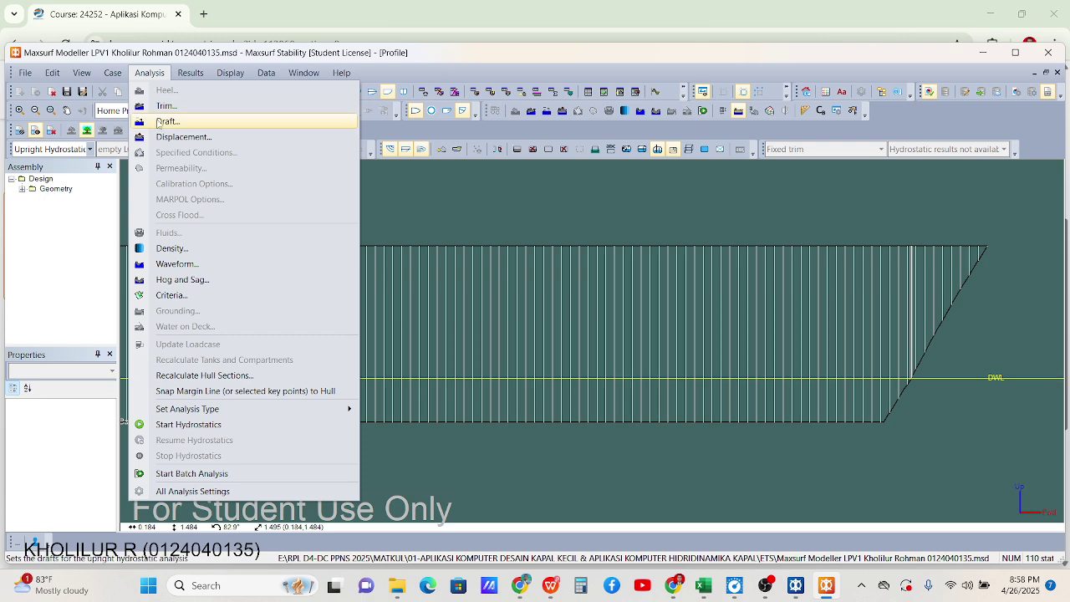
click(166, 122)
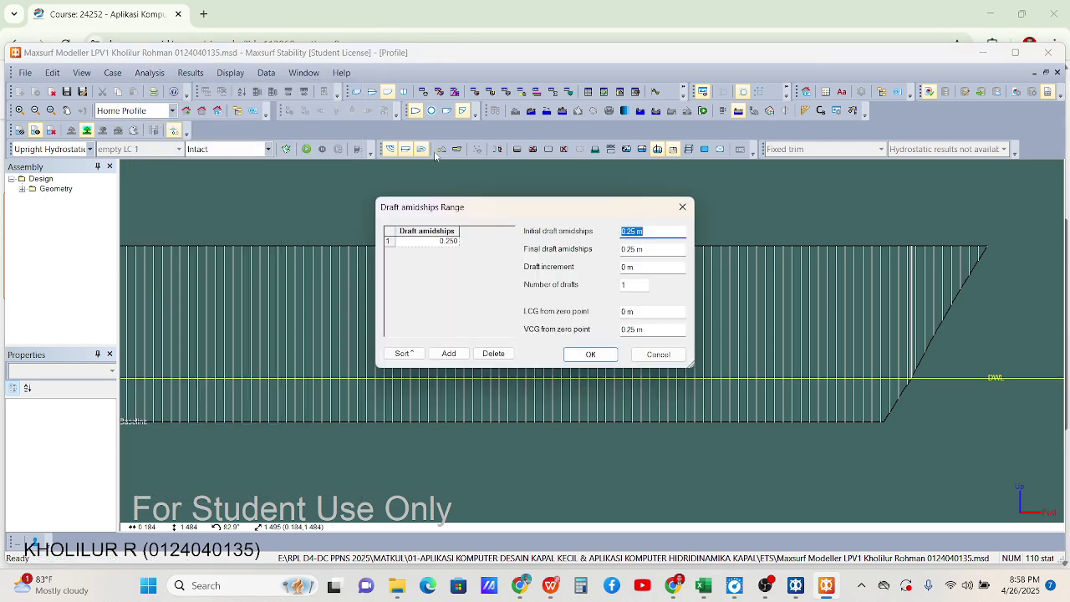
click(628, 232)
drag(635, 231, 628, 231)
key(BackSpace)
click(632, 250)
text(.25)
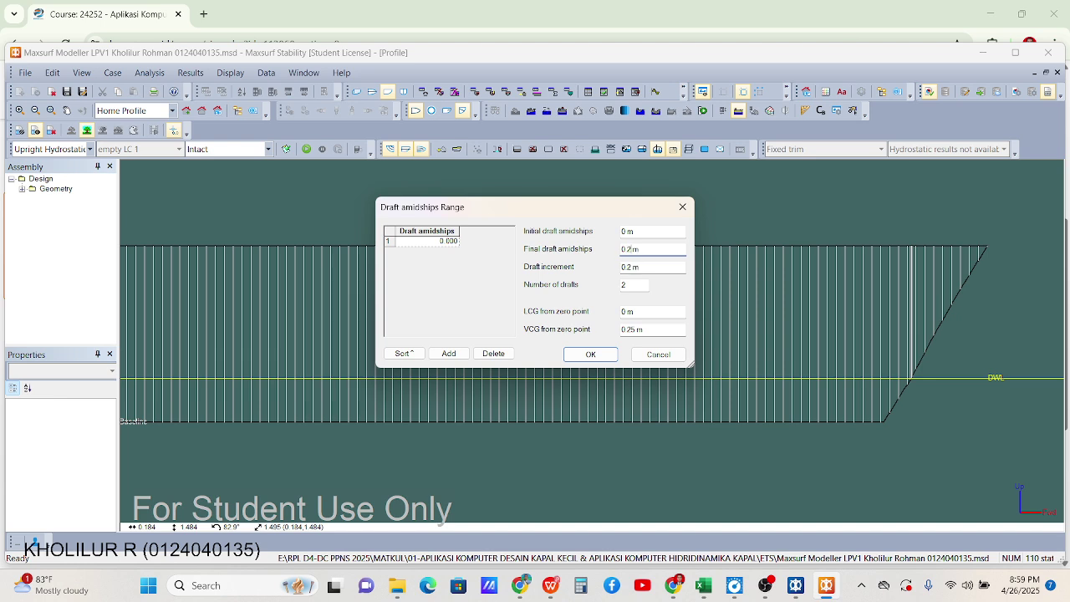
click(633, 266)
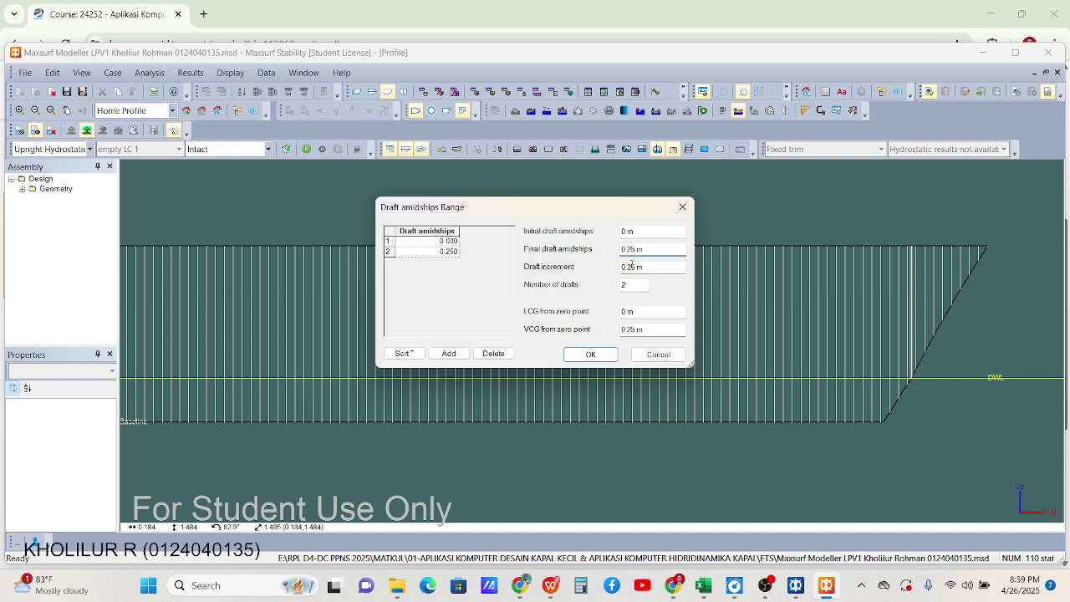
Set the draft increment to 0.025 m, giving 11 drafts, and confirm the range
double_click(633, 266)
click(635, 267)
click(629, 286)
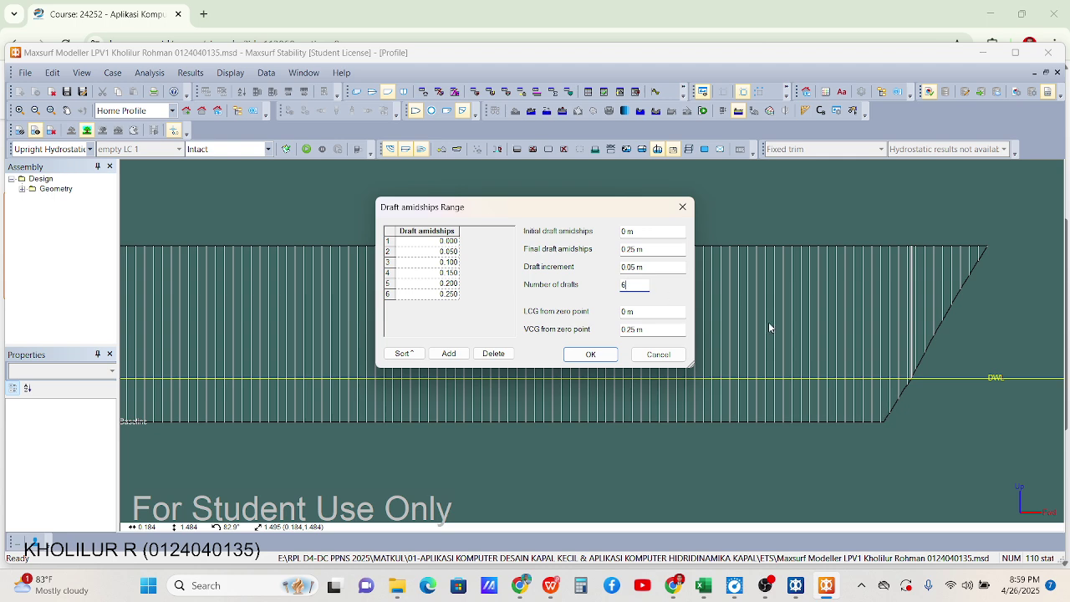
click(633, 267)
text(2)
click(639, 285)
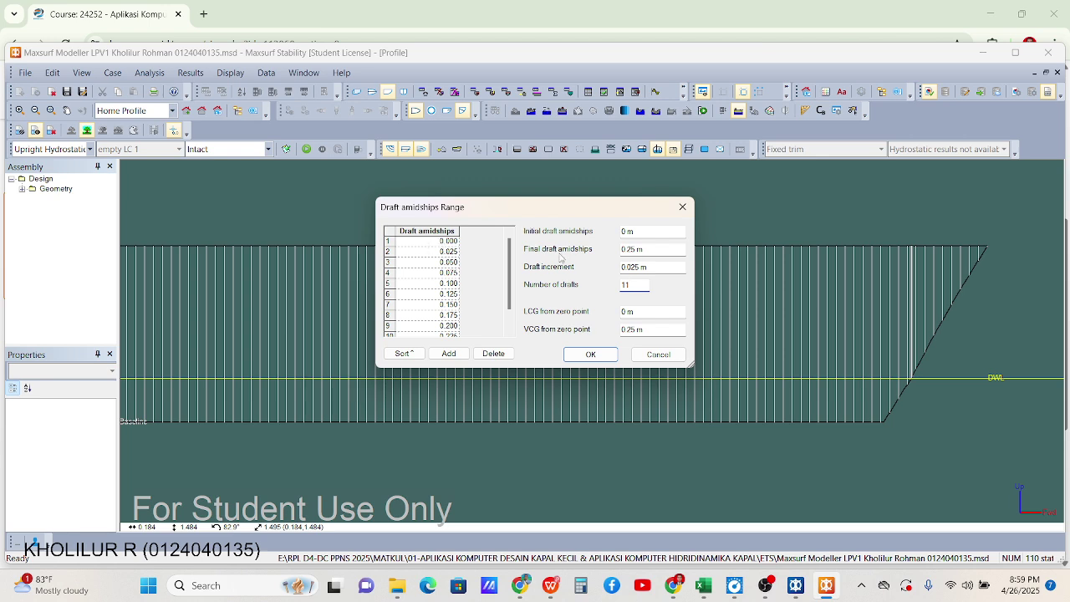
click(591, 353)
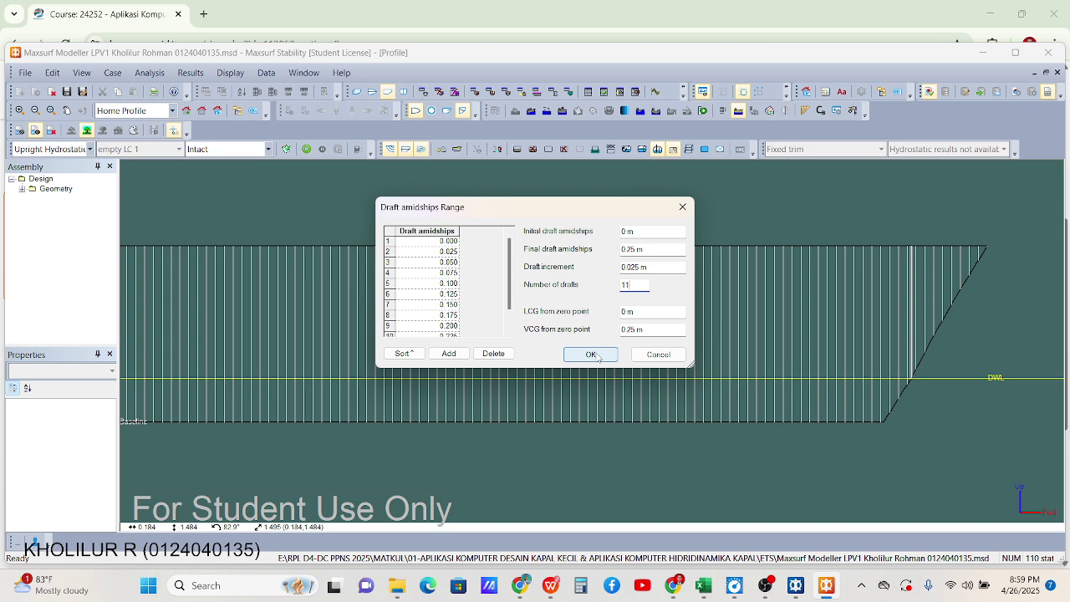
click(595, 356)
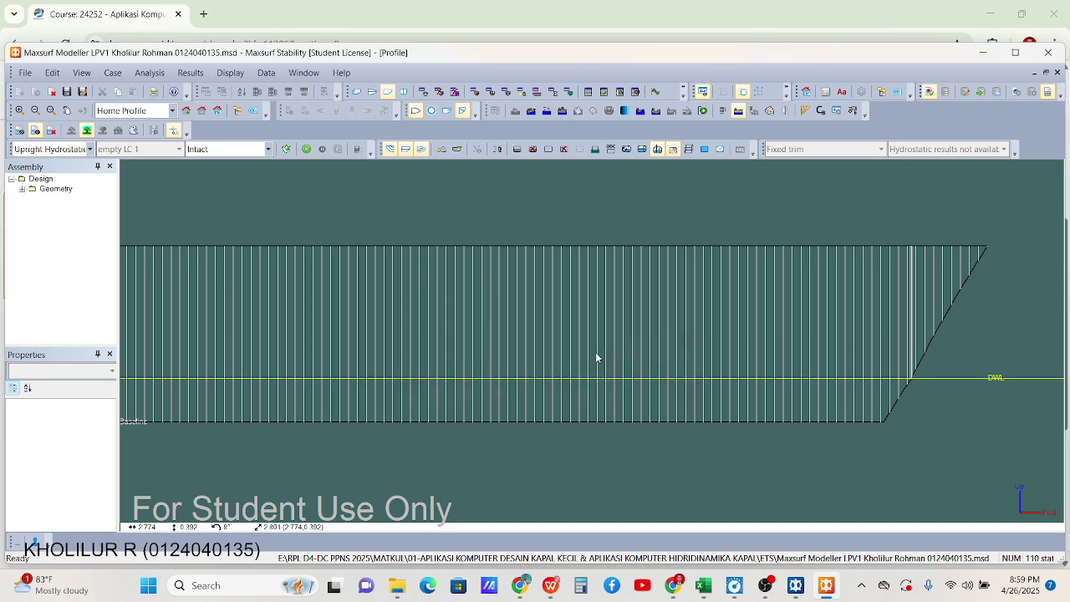
Run the Upright Hydrostatics analysis from the Results table and check WL Length at 0.250 m
click(588, 91)
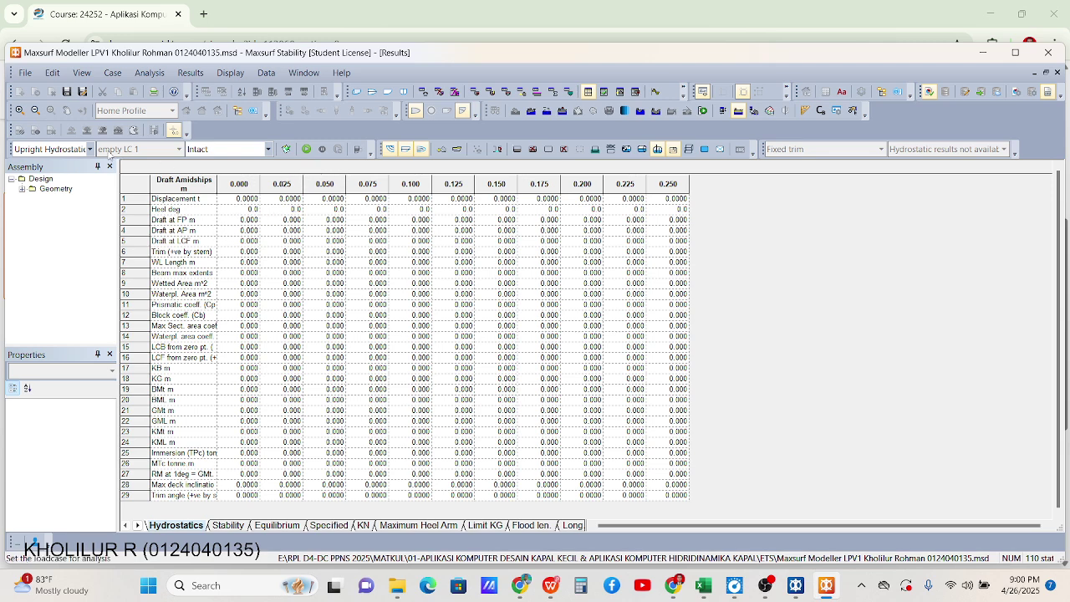
click(89, 149)
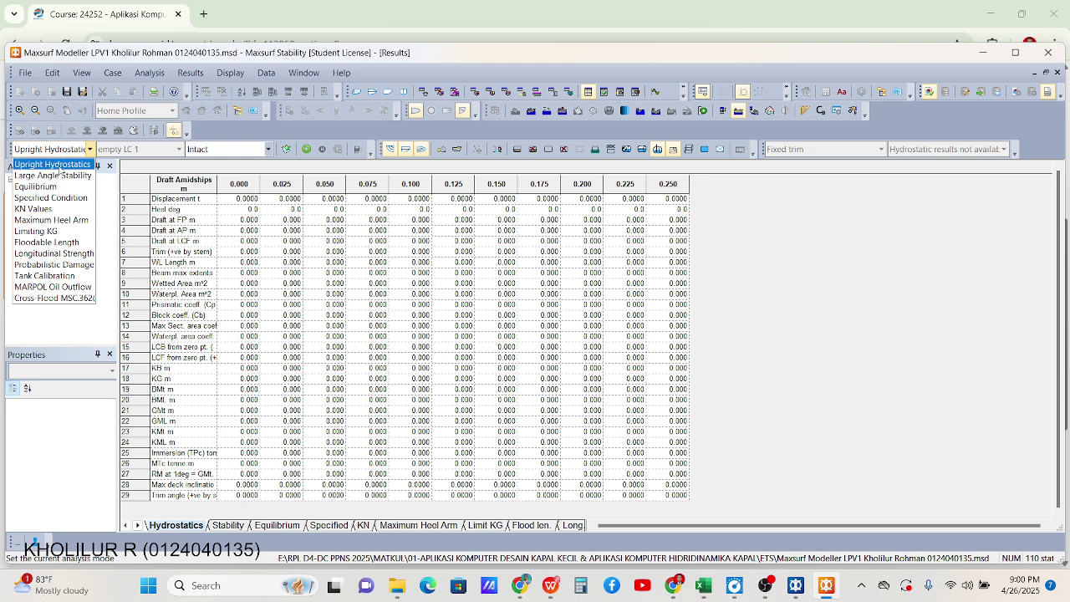
click(60, 167)
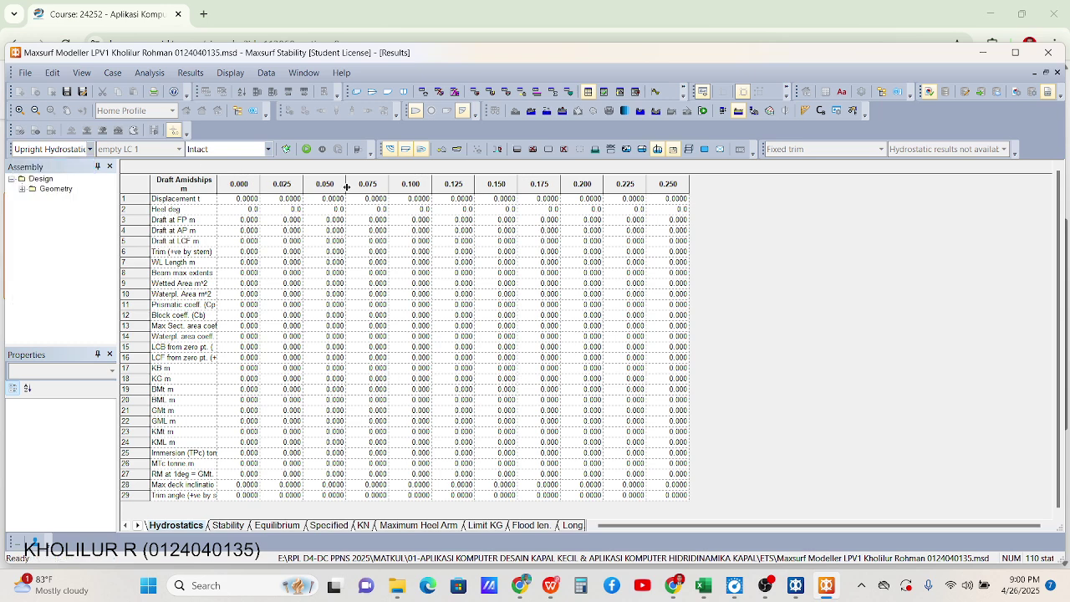
click(307, 149)
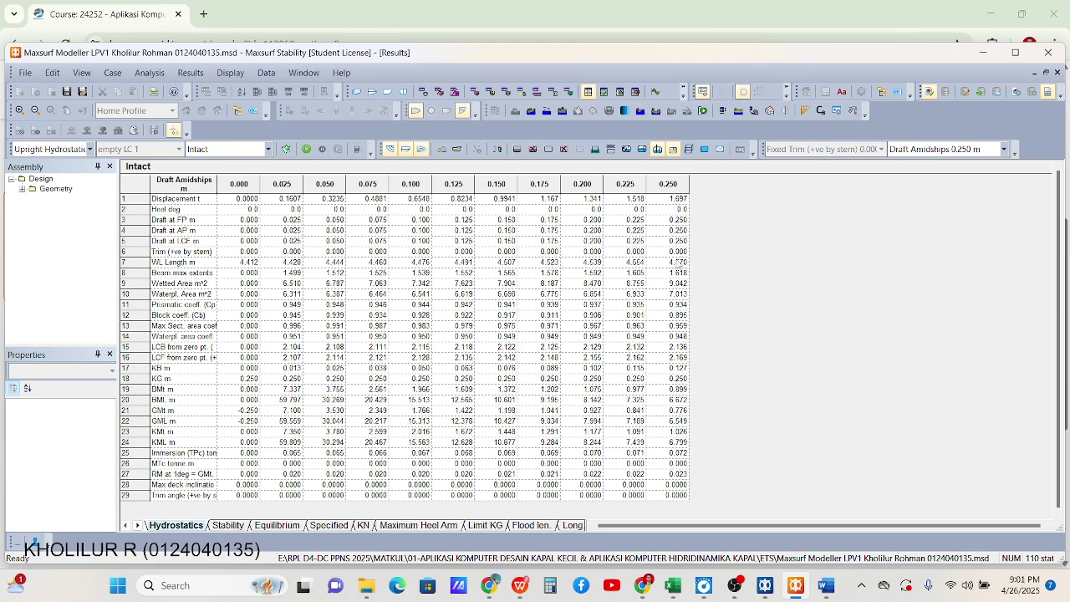
click(675, 261)
Show the hydrostatic curves graph with the draft readout line at about 0.126 m
click(656, 91)
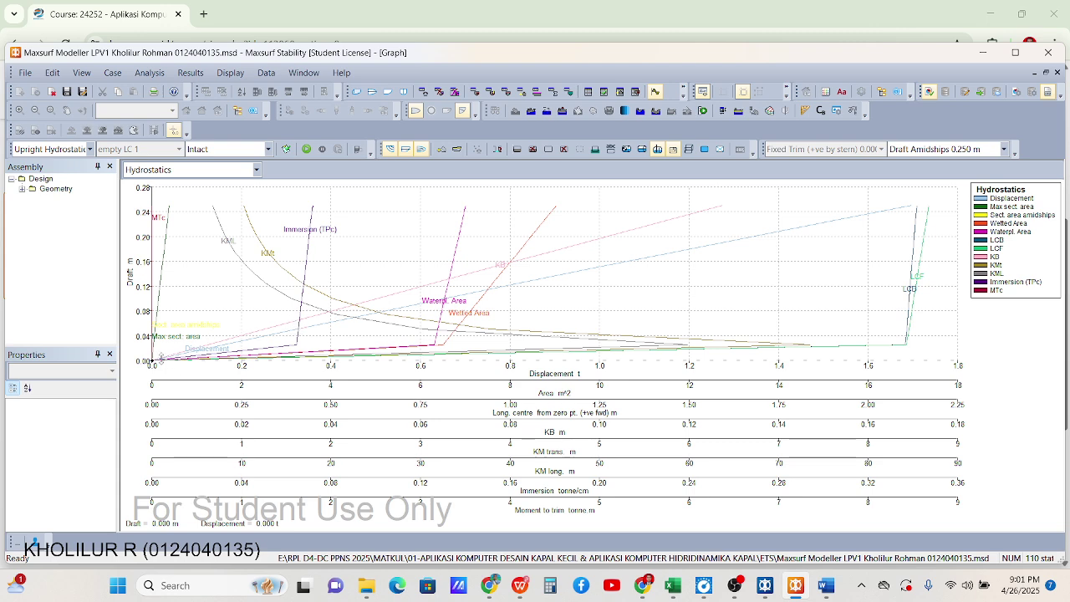
drag(153, 359, 161, 250)
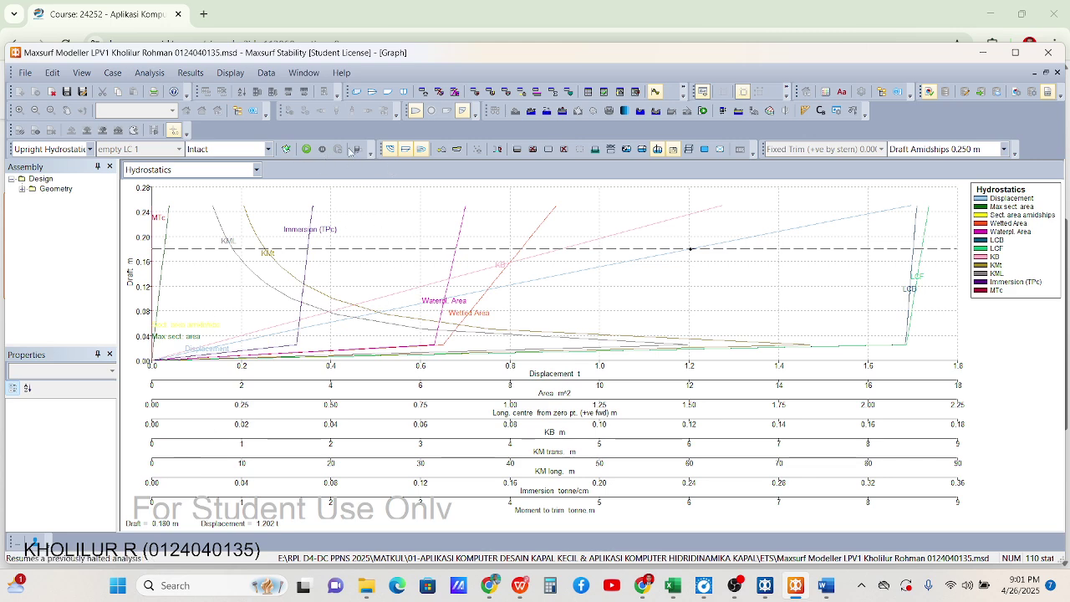
click(588, 92)
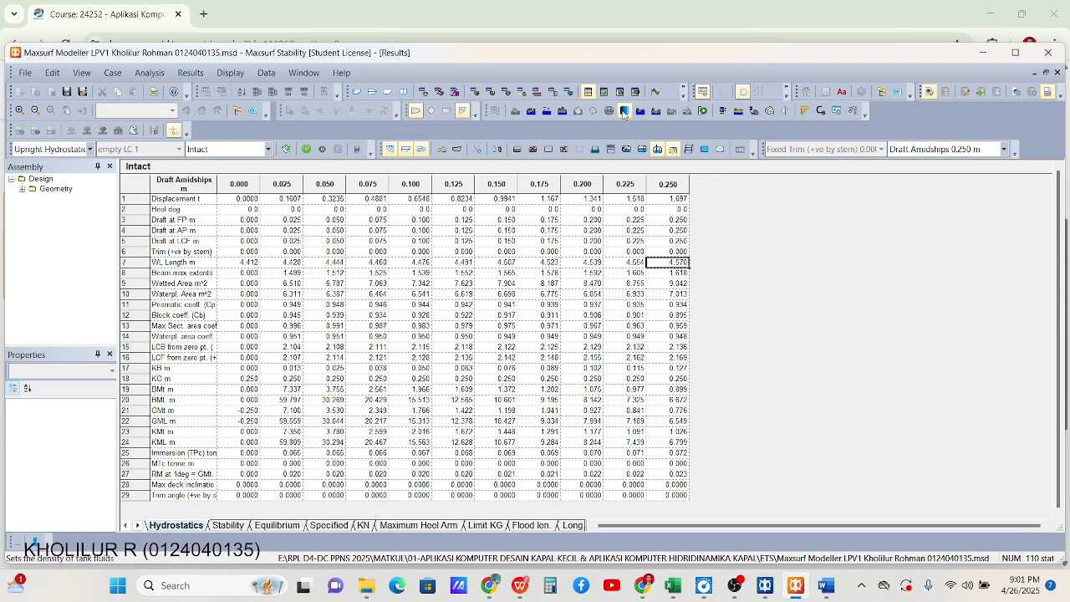
click(656, 92)
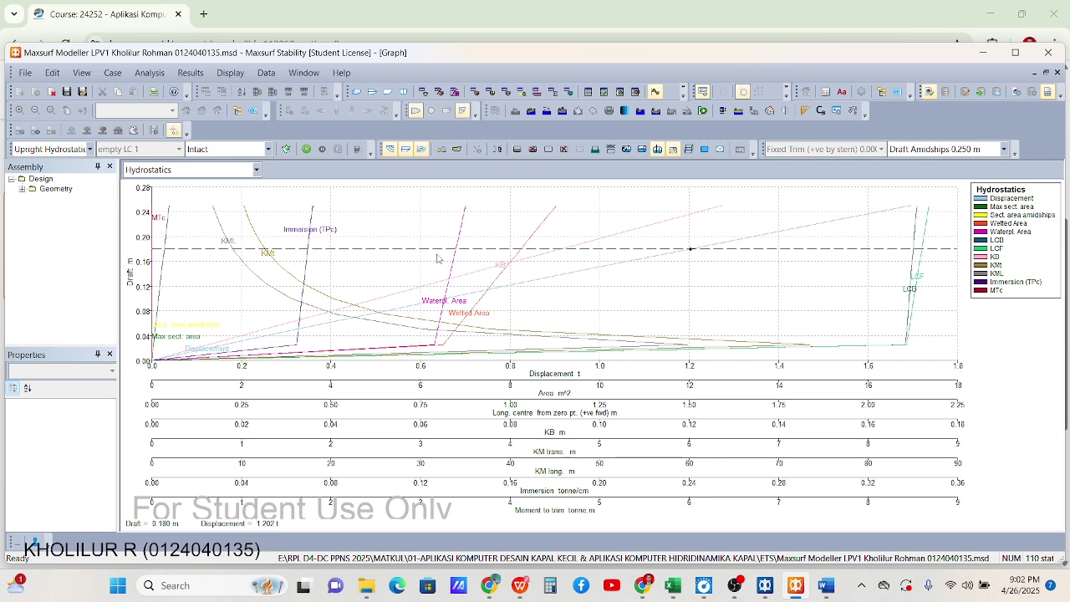
Read the KB, Wetted Area, Max sect. area and Immersion (TPc) values at that draft
click(478, 276)
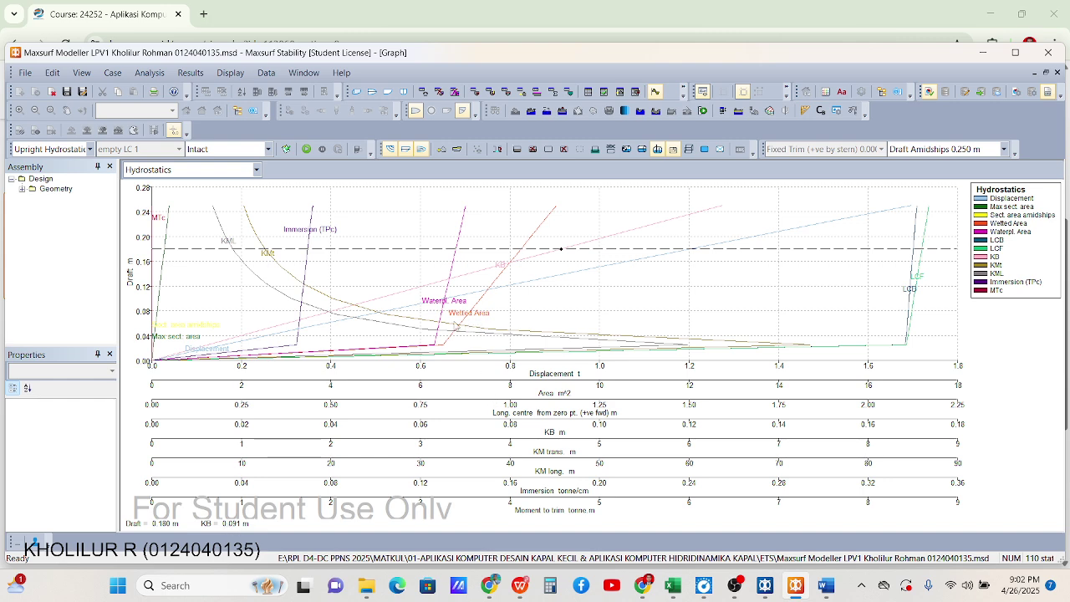
click(464, 324)
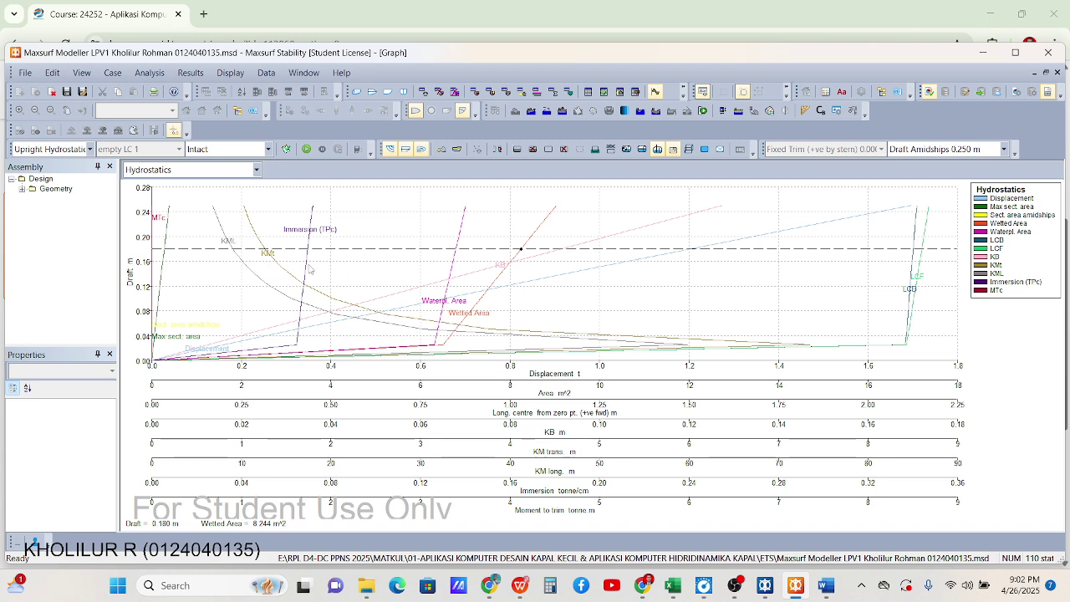
click(168, 236)
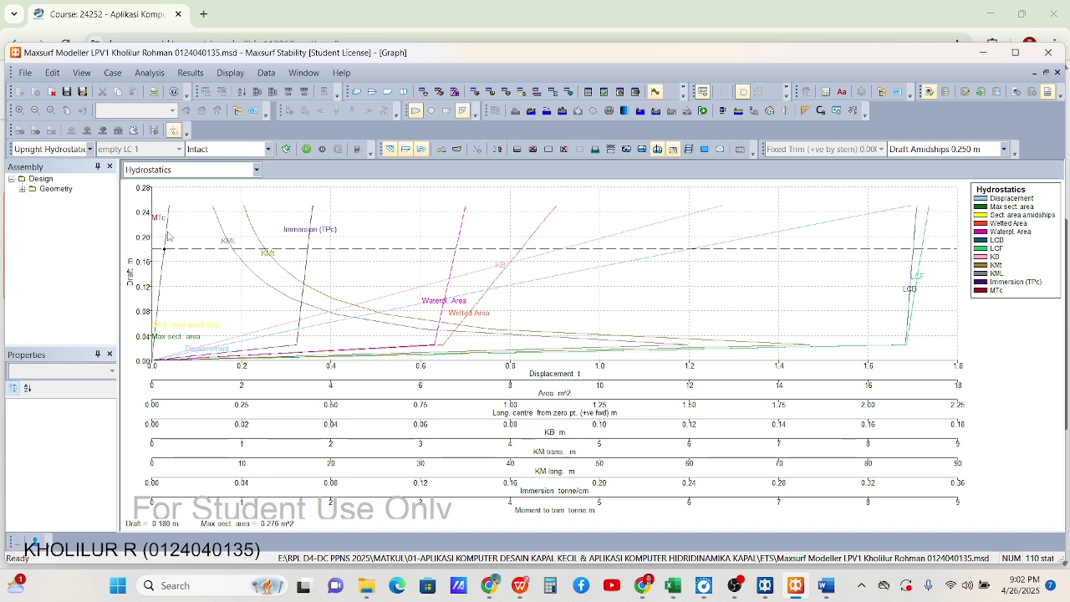
click(310, 244)
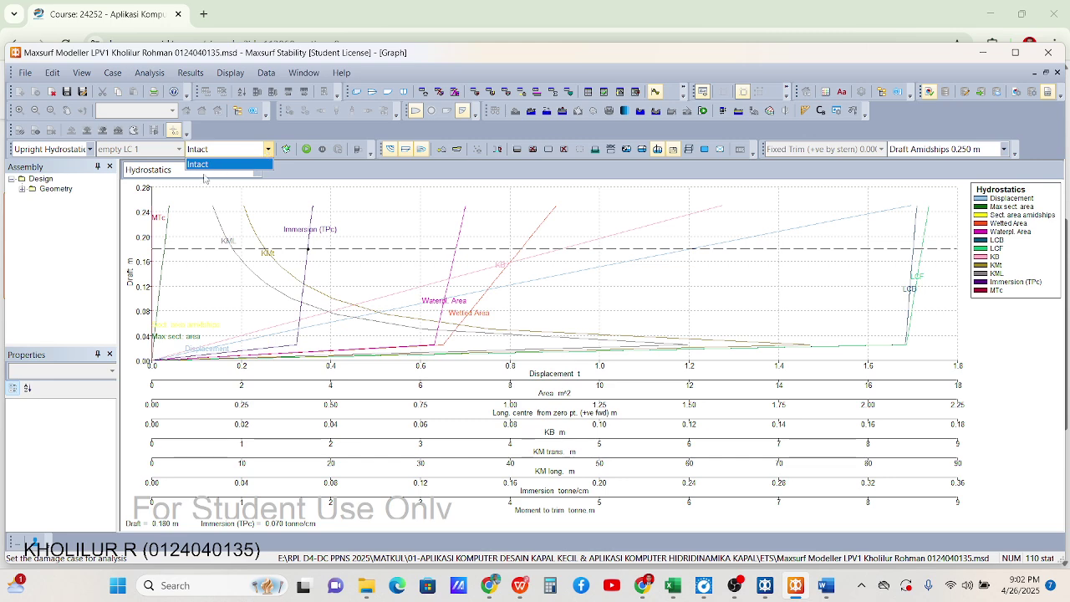
click(237, 177)
Preview the Bonjean Curves graph at station 9, then return to the Hydrostatics graph
click(193, 219)
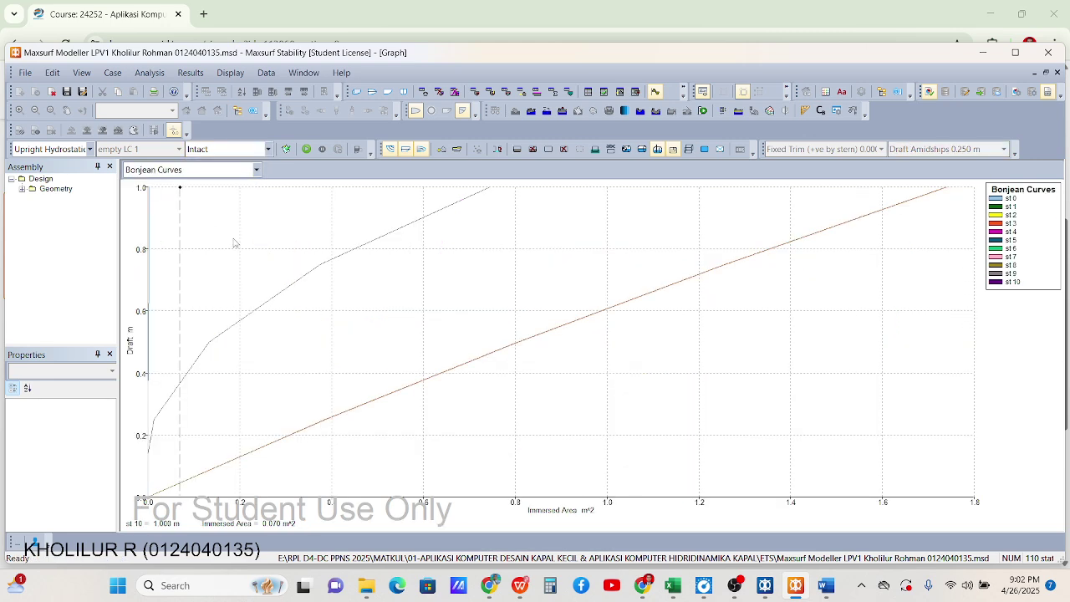
key(Down)
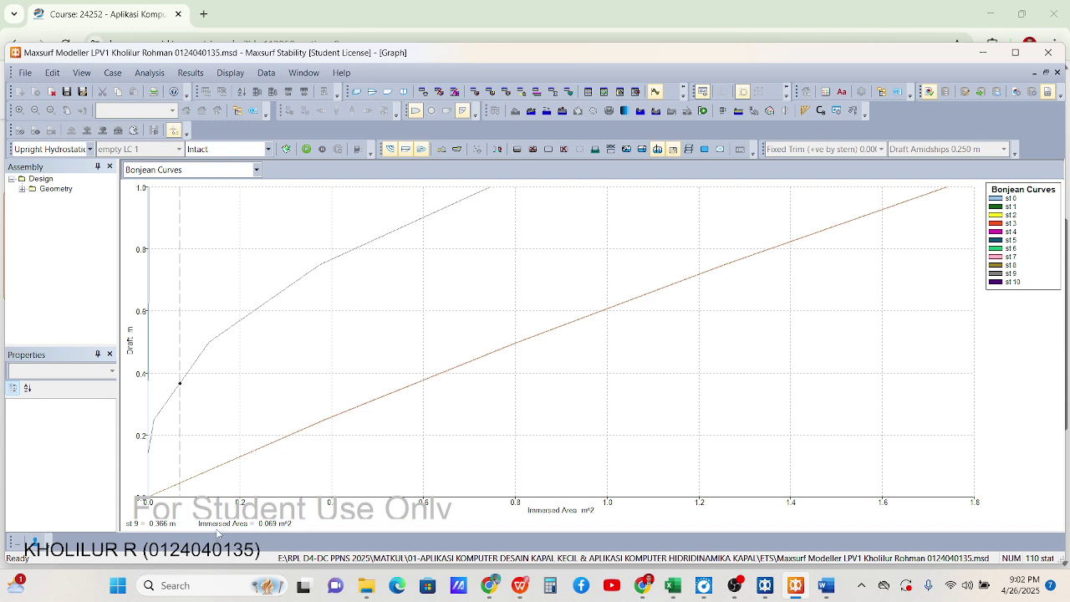
click(251, 169)
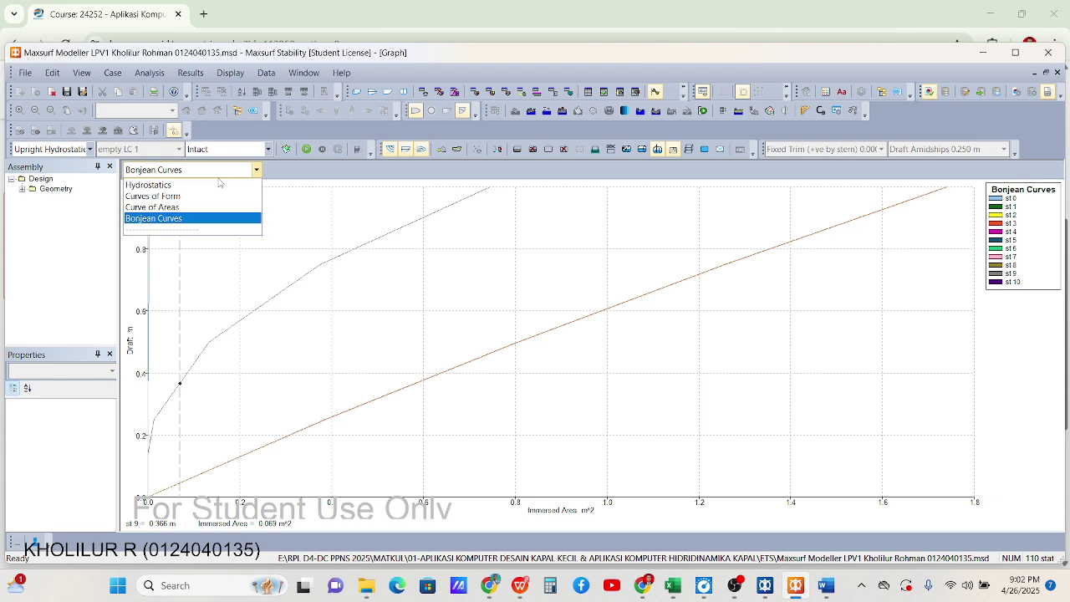
click(210, 184)
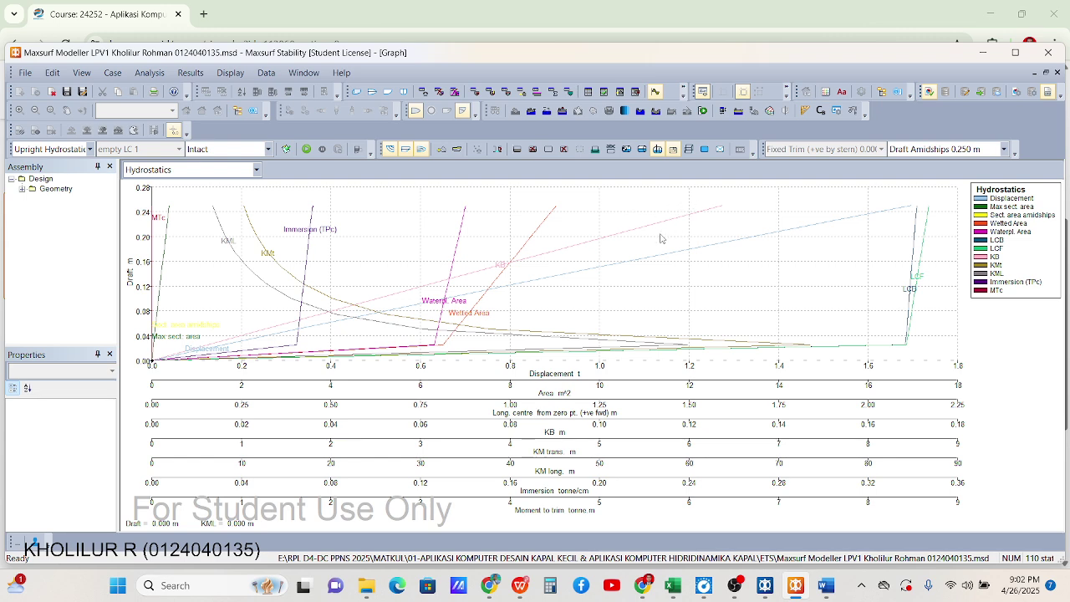
Close the extra Word document without saving its changes
click(683, 94)
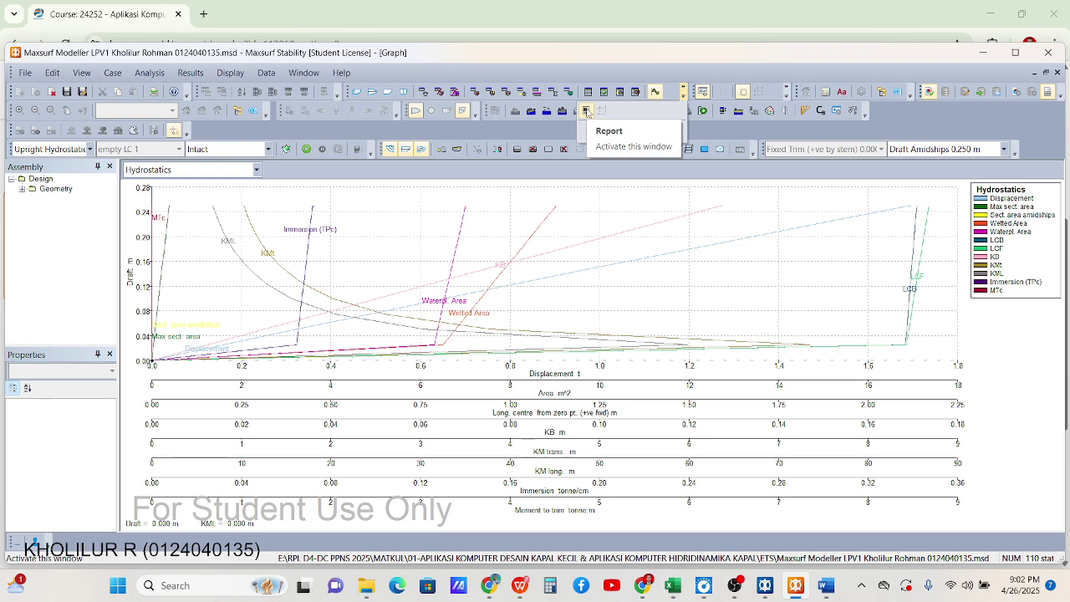
right_click(826, 585)
click(784, 548)
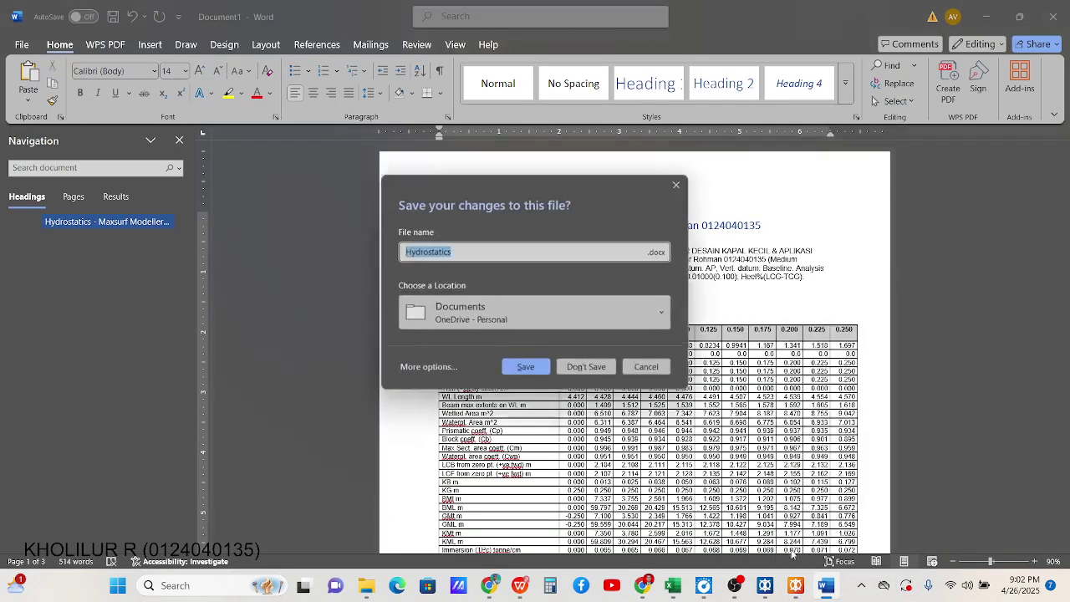
click(585, 368)
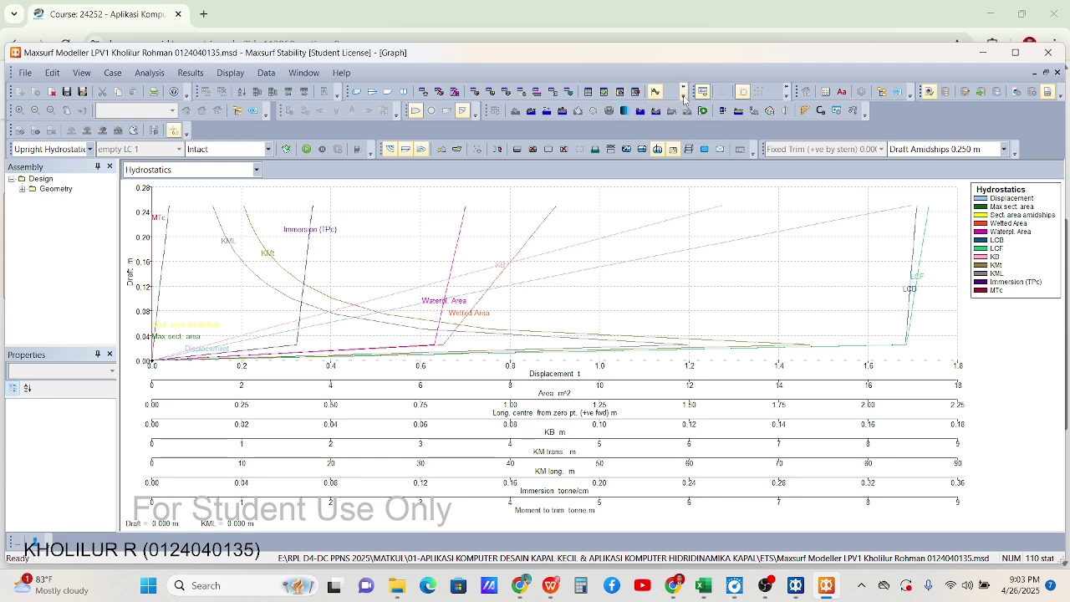
Open the Report window and rerun the upright hydrostatics analysis, then return to Word
click(684, 93)
click(585, 111)
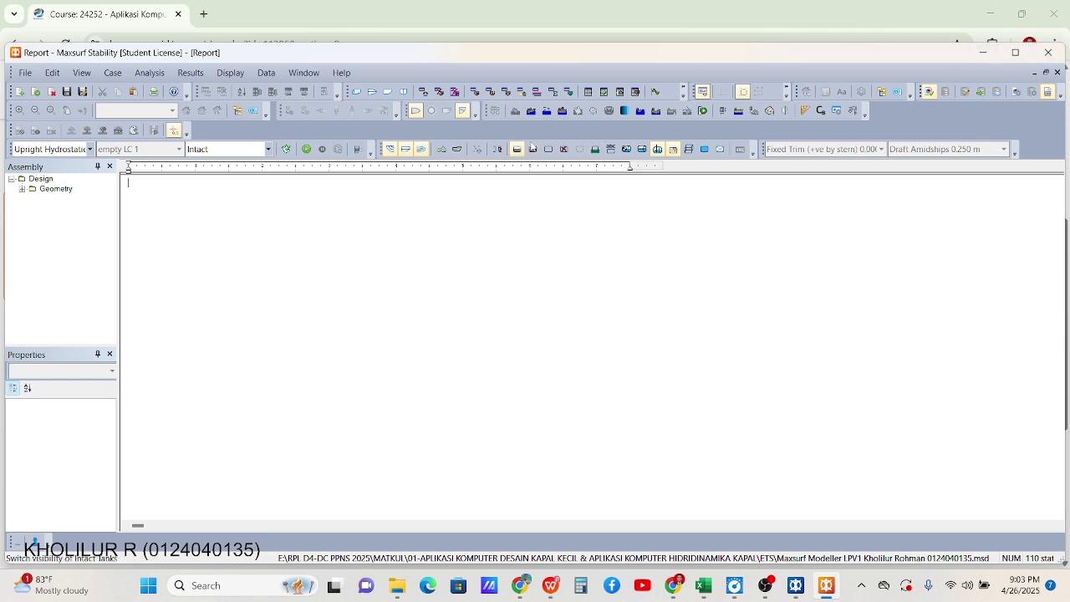
click(306, 149)
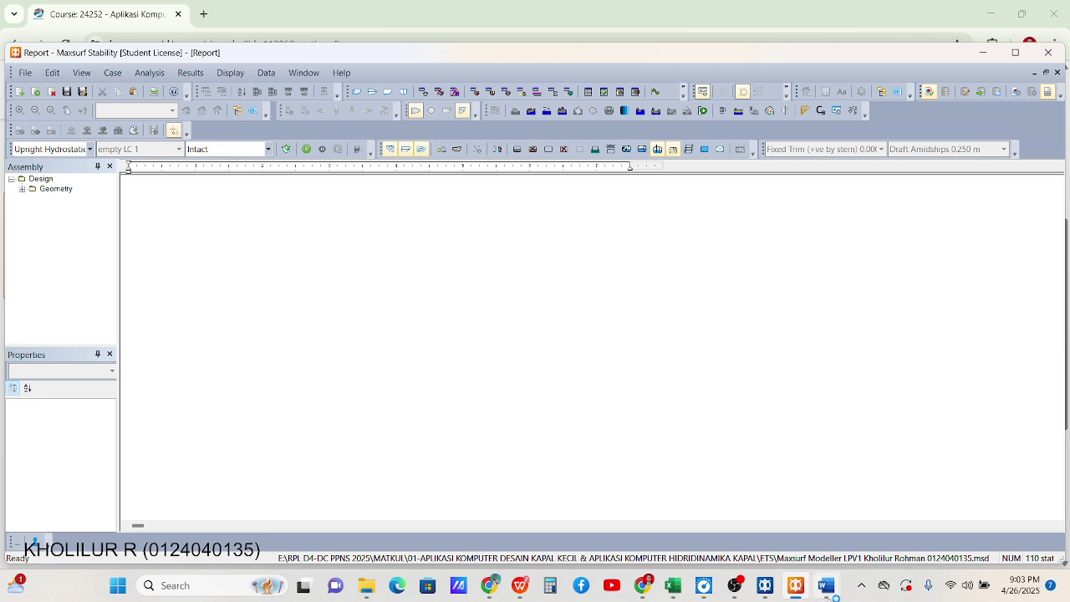
mouse_move(826, 588)
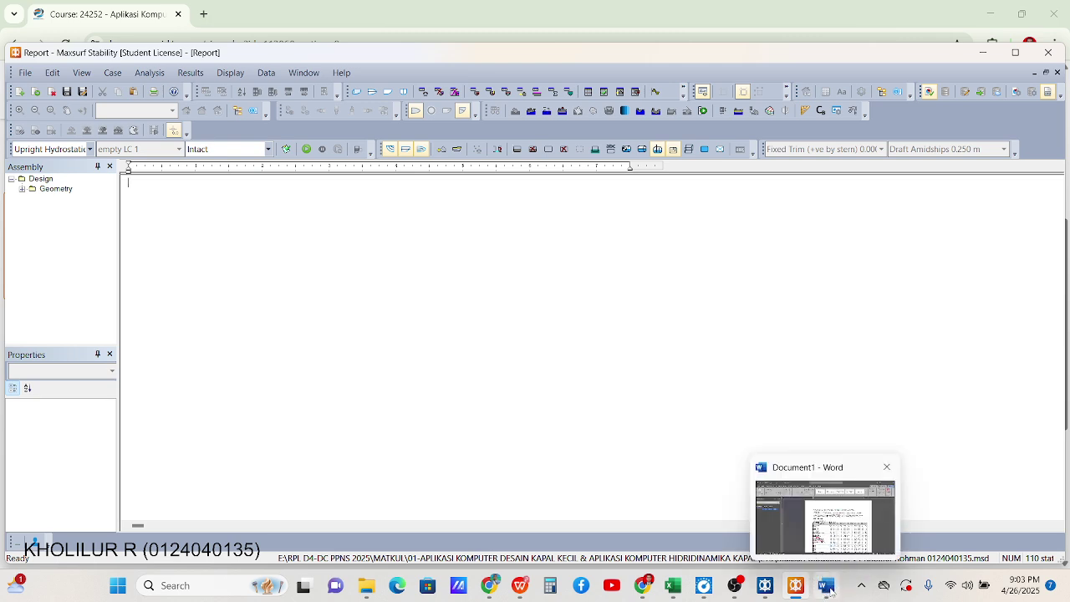
click(828, 587)
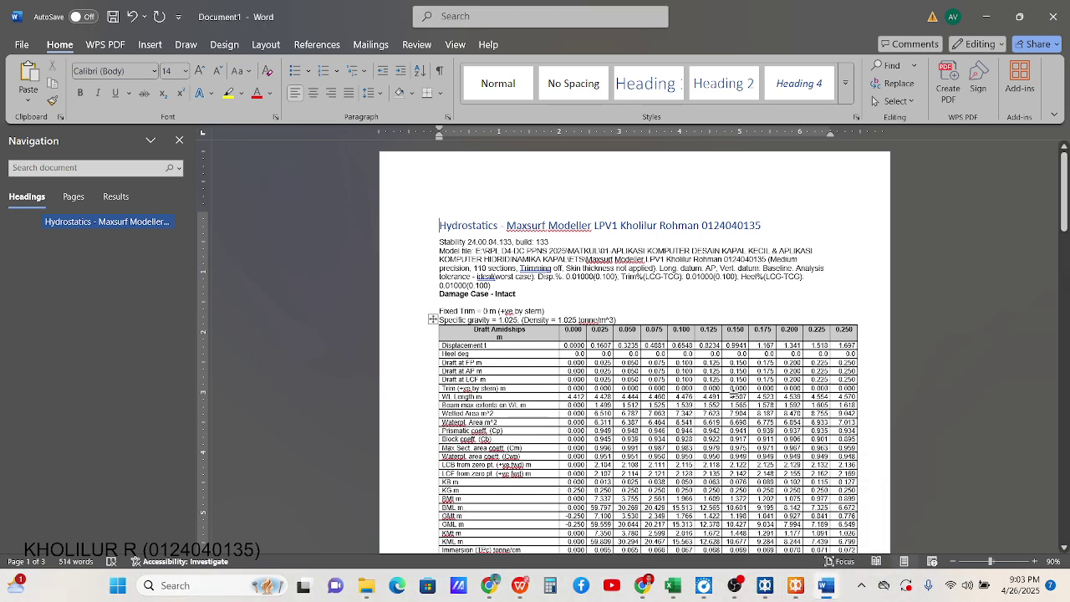
Scroll through the report from the Stability version line down to the pasted content
key(Down)
key(End)
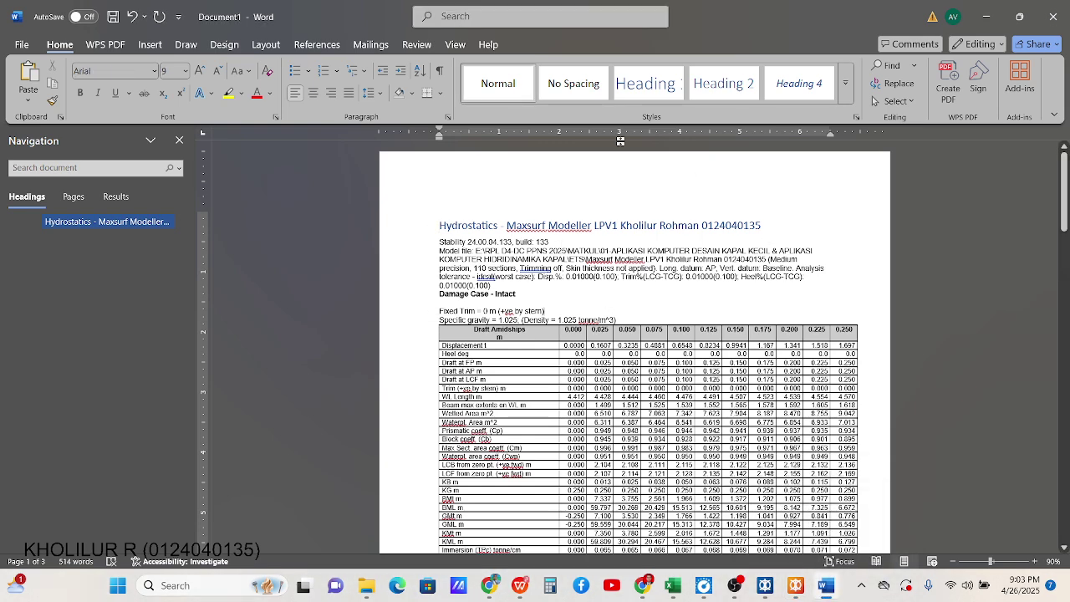
scroll(599, 212, down, 2)
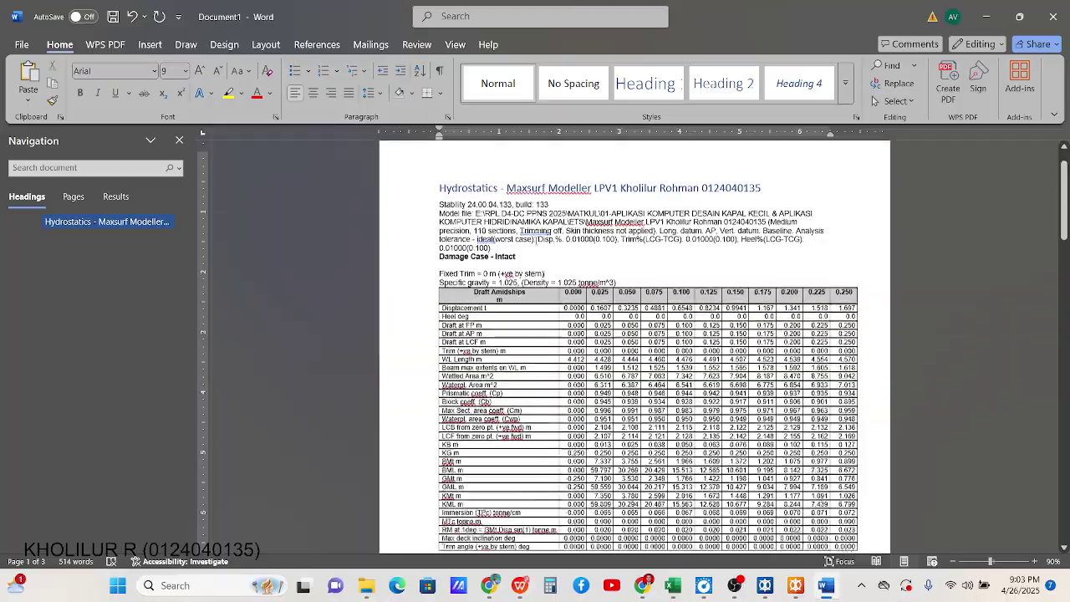
scroll(634, 206, up, 2)
scroll(634, 206, down, 6)
scroll(634, 206, up, 6)
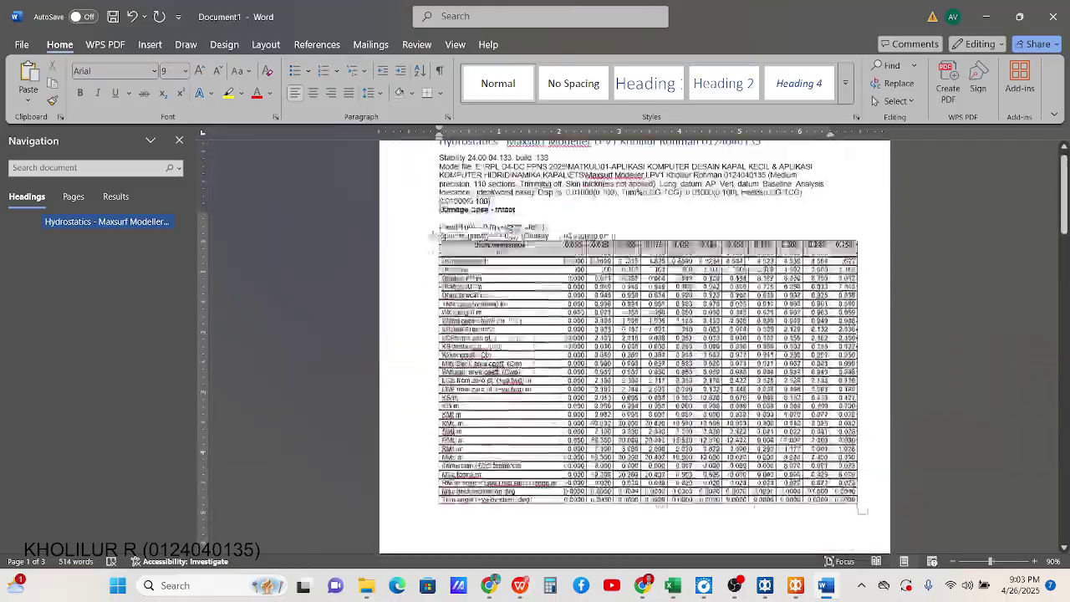
scroll(634, 205, down, 4)
scroll(634, 206, down, 1)
scroll(634, 205, up, 2)
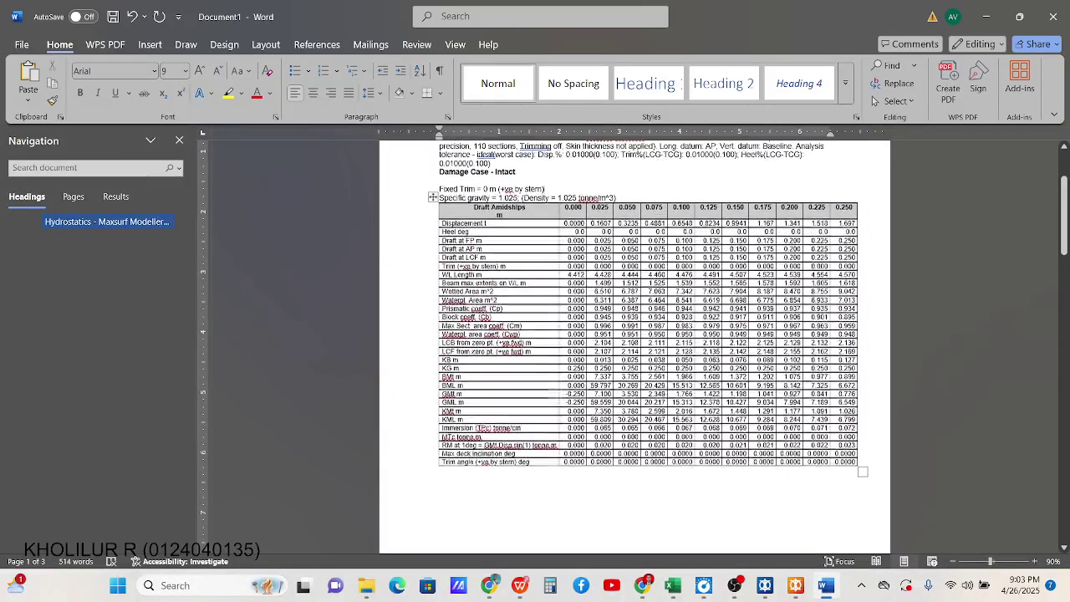
Check the hydrostatics table, hydrostatic curves chart and Curves of Form chart, leaving the cursor below them
click(433, 199)
scroll(616, 306, down, 10)
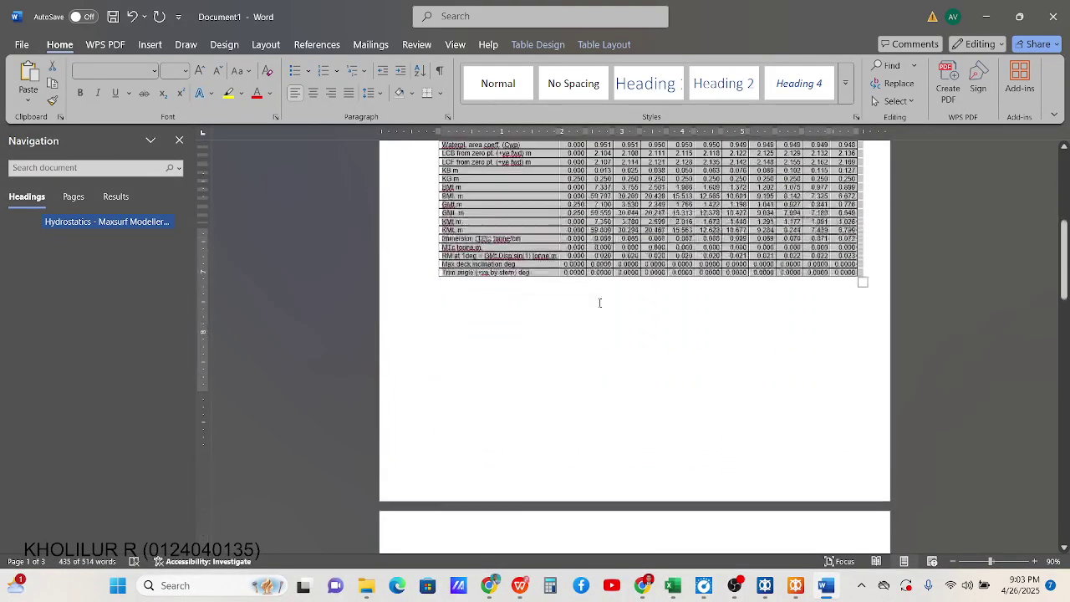
scroll(617, 306, down, 4)
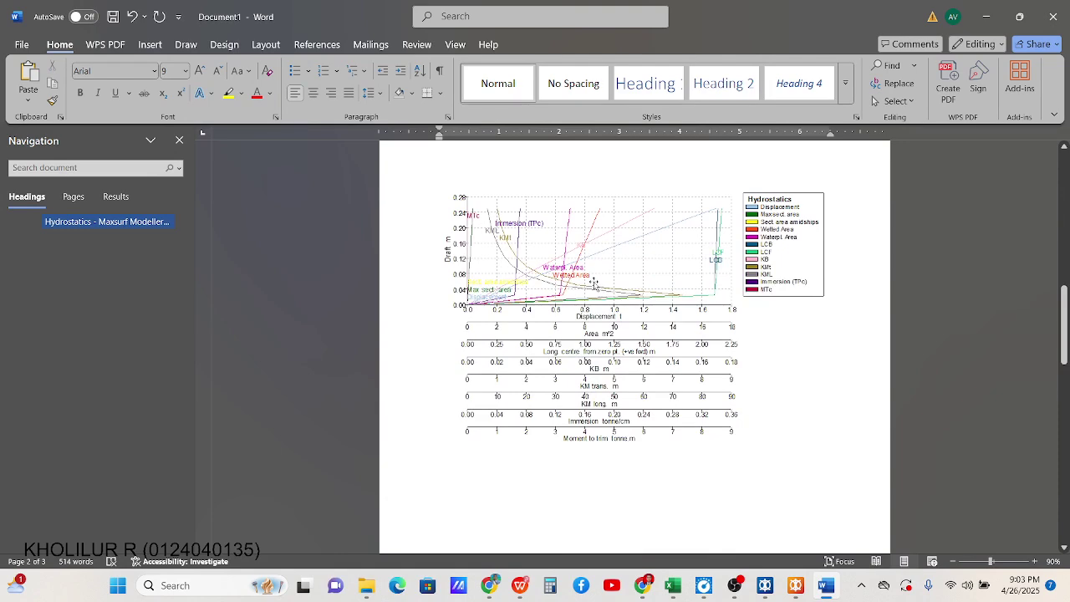
click(595, 284)
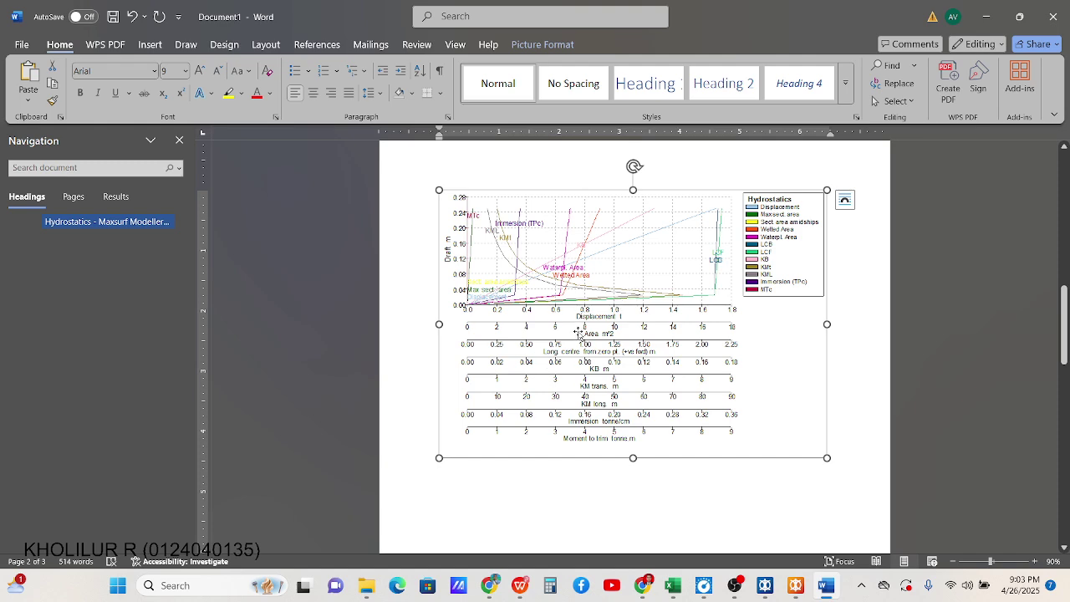
scroll(573, 382, down, 10)
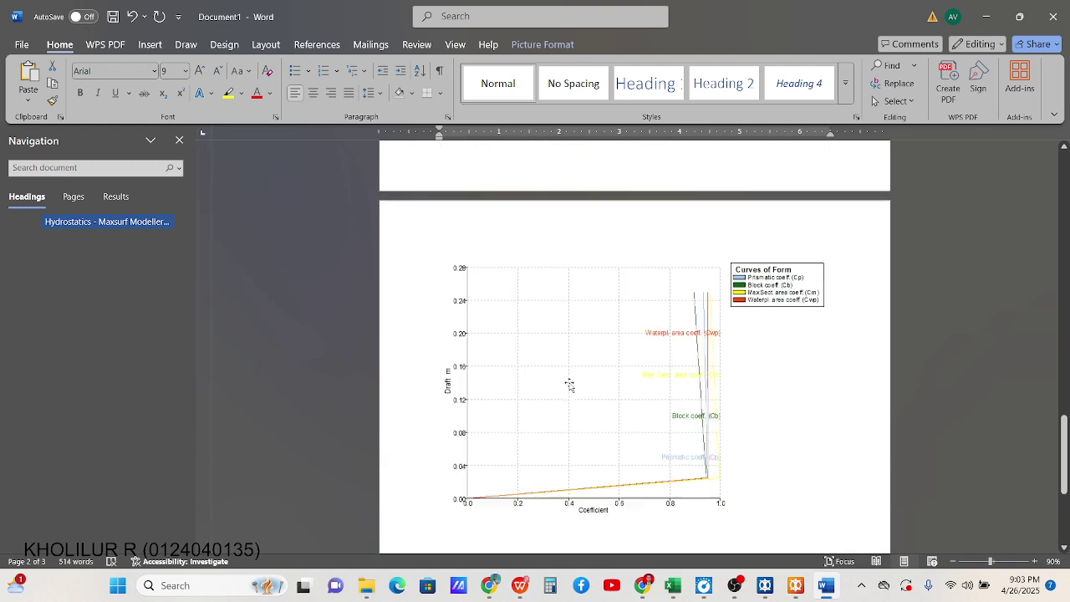
click(676, 327)
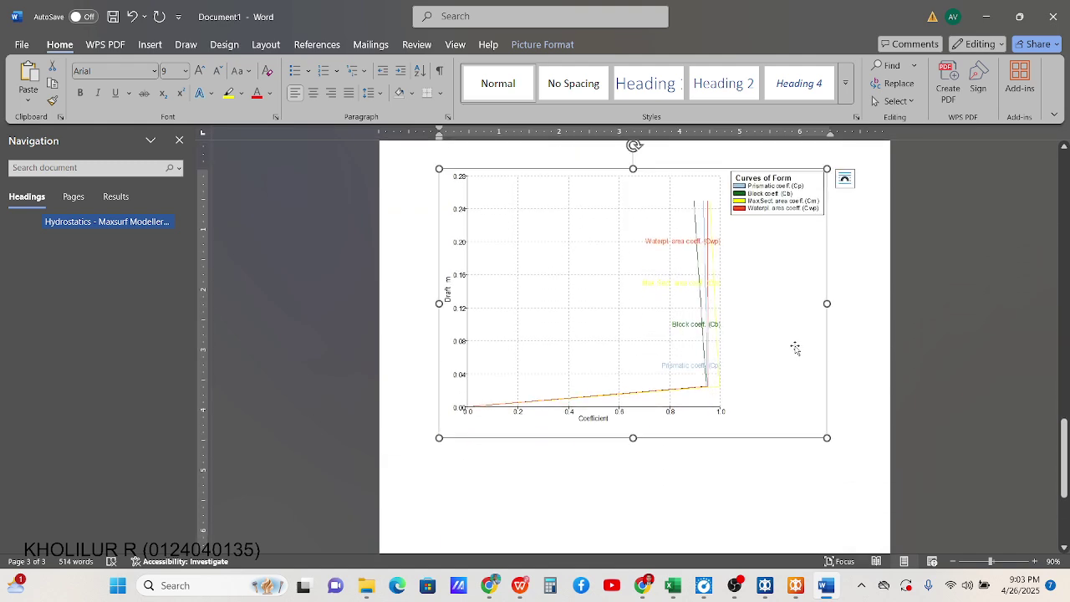
click(836, 365)
click(629, 460)
scroll(623, 368, up, 5)
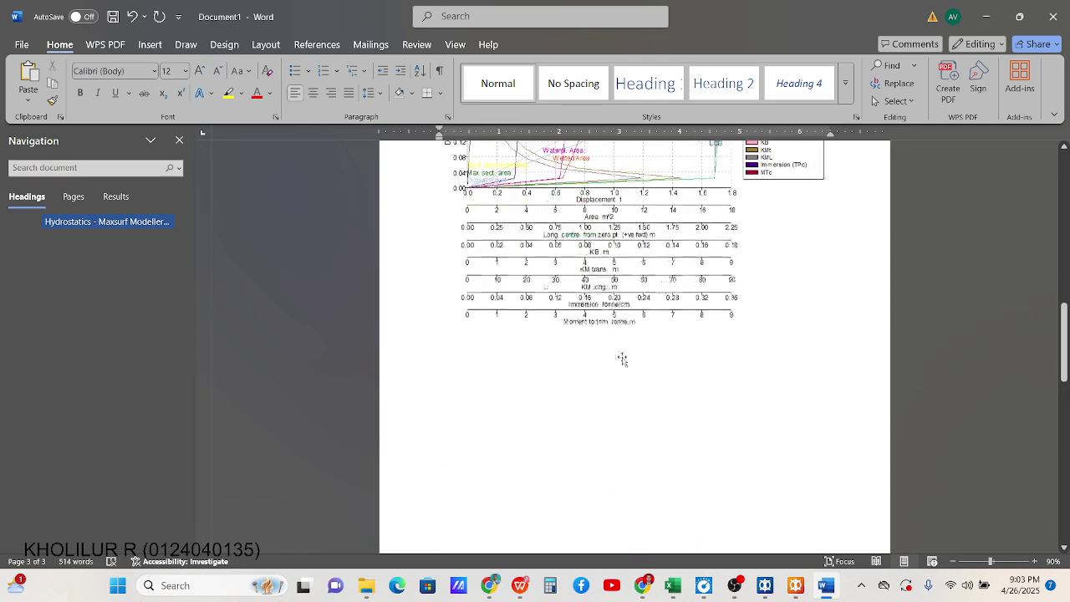
scroll(635, 320, up, 1)
click(113, 16)
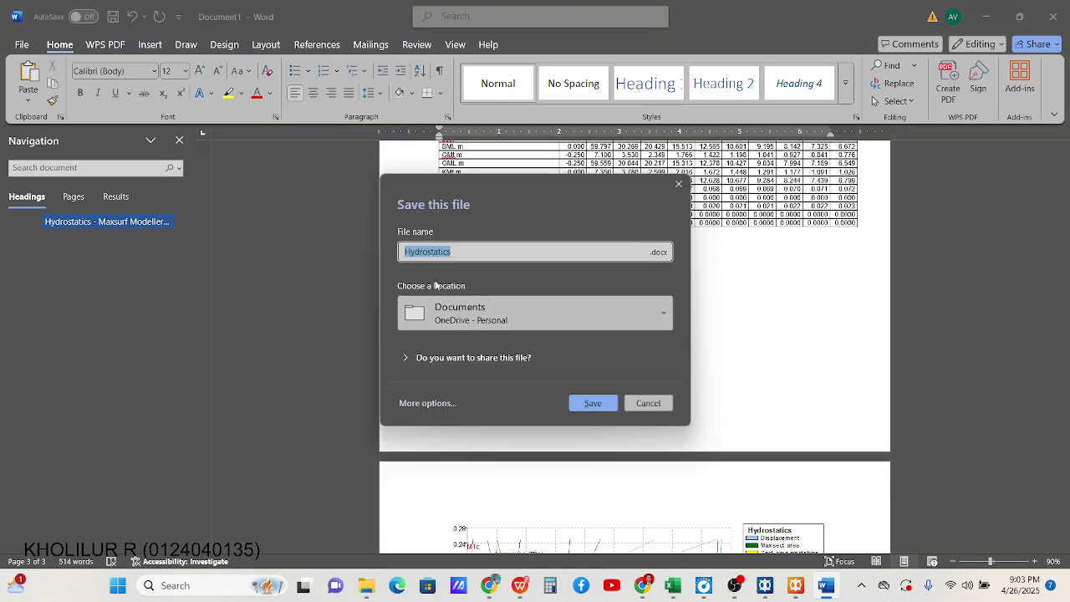
Try saving as Hydrostatics, dismissing the cloud sign-in prompt and folder error
click(580, 408)
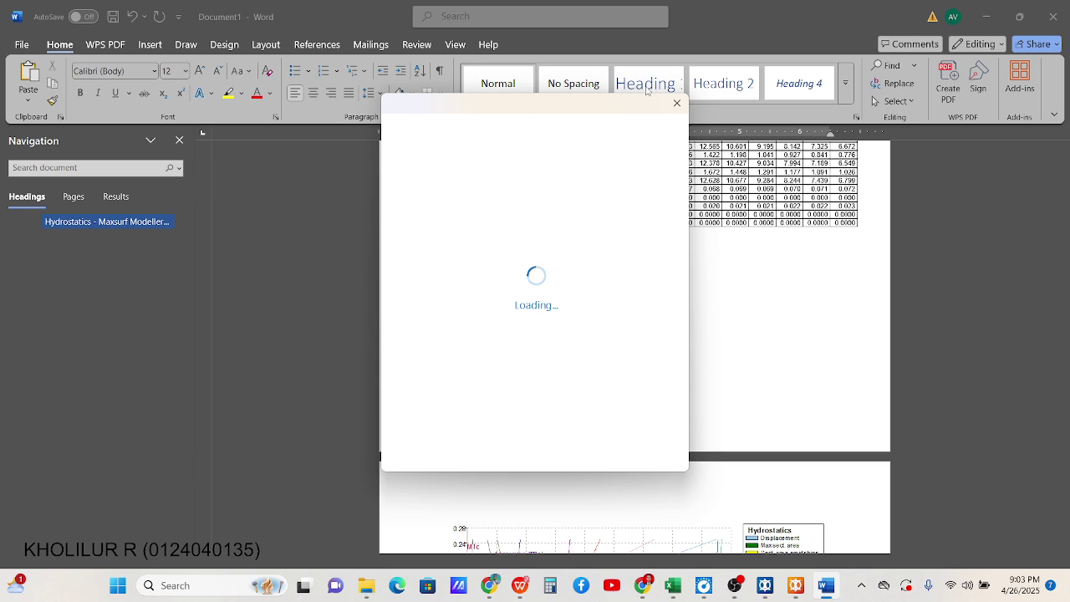
click(674, 102)
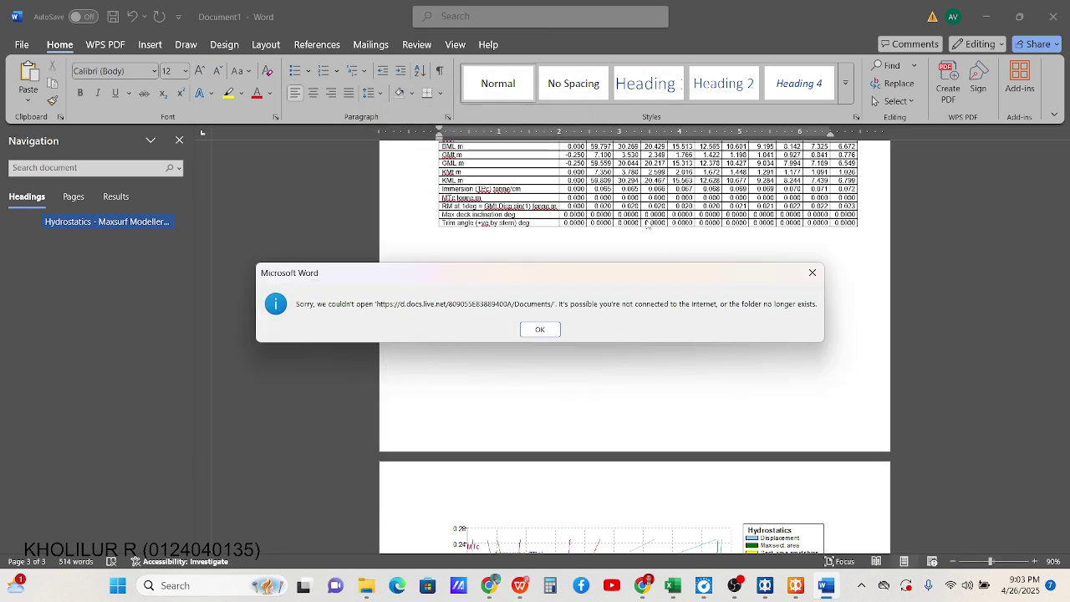
click(558, 331)
click(551, 325)
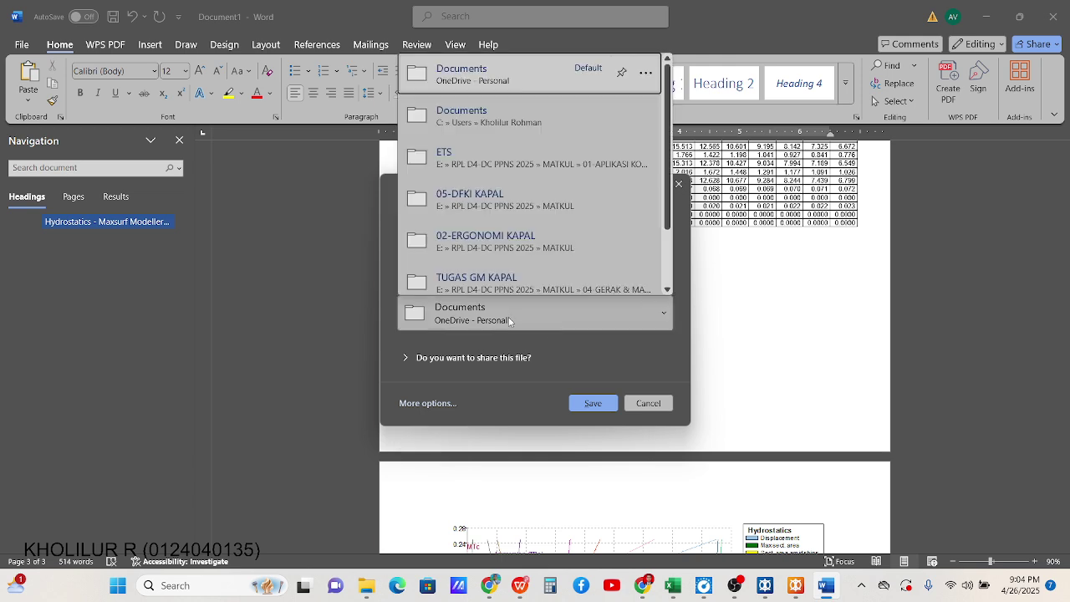
scroll(500, 268, down, 1)
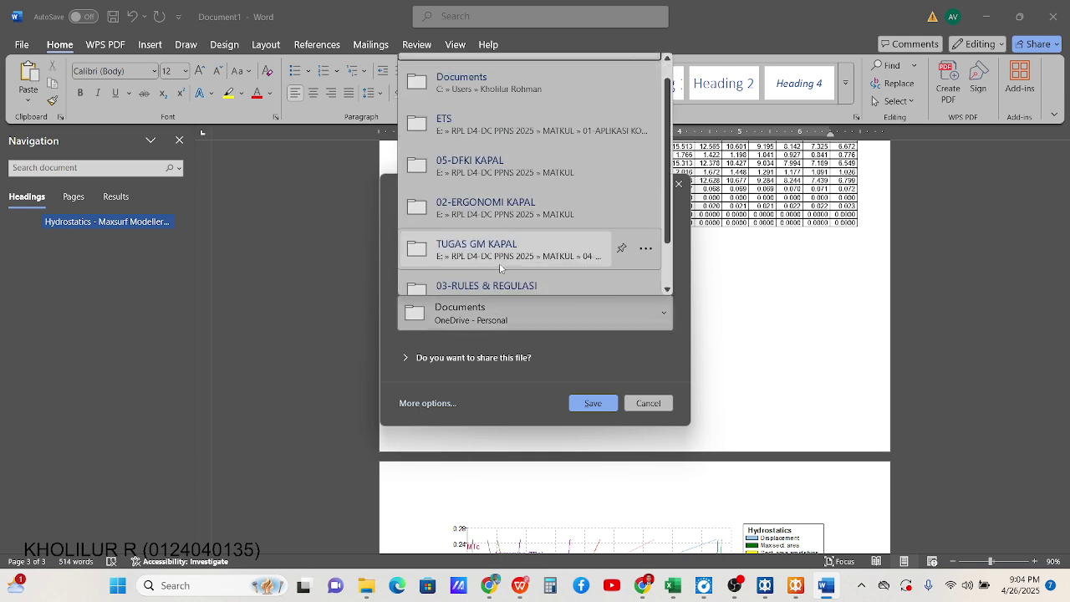
scroll(487, 197, up, 1)
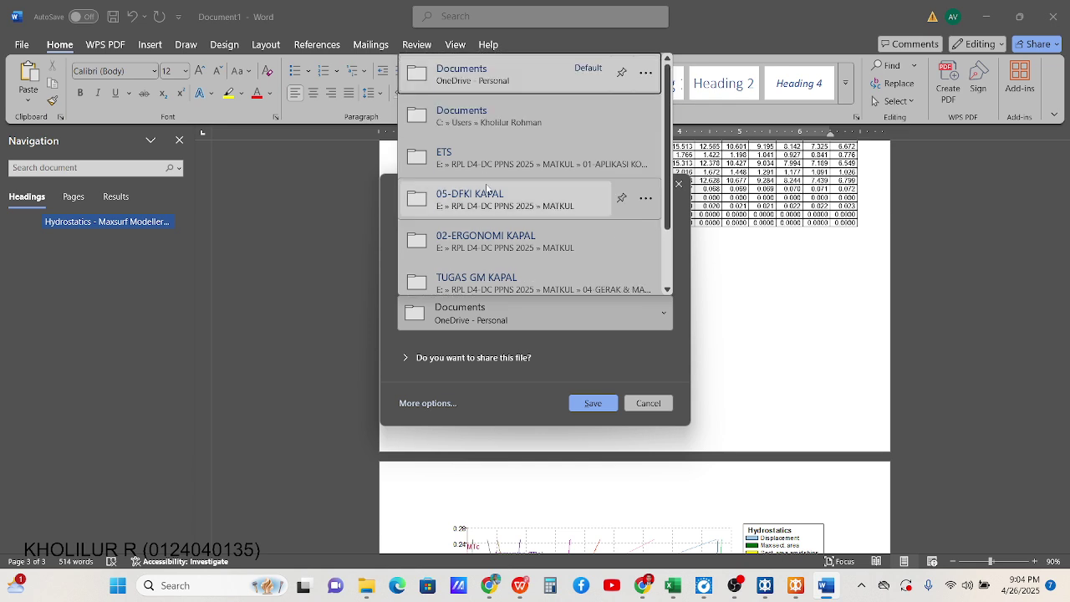
scroll(489, 201, down, 2)
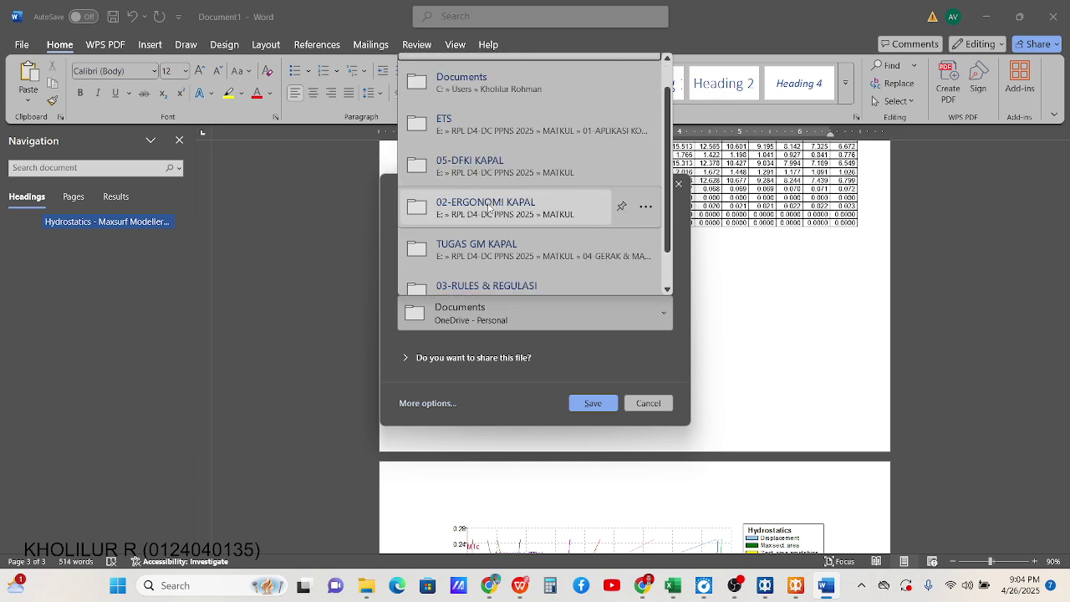
click(466, 326)
click(481, 324)
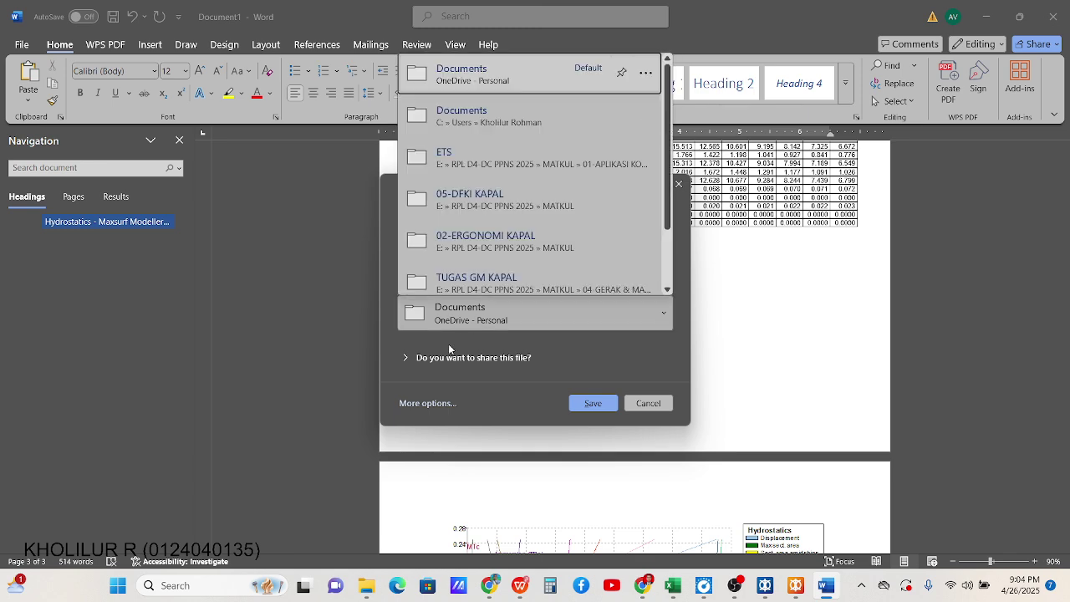
Browse to the ETS folder on this PC and save the report as Hydrostatics
scroll(478, 268, down, 2)
click(478, 278)
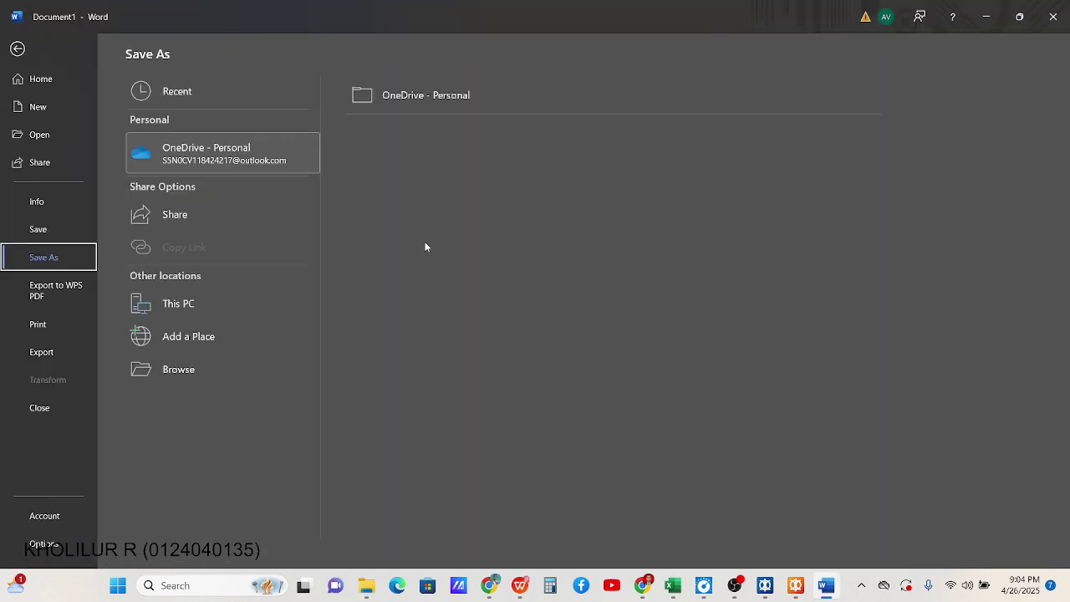
click(179, 368)
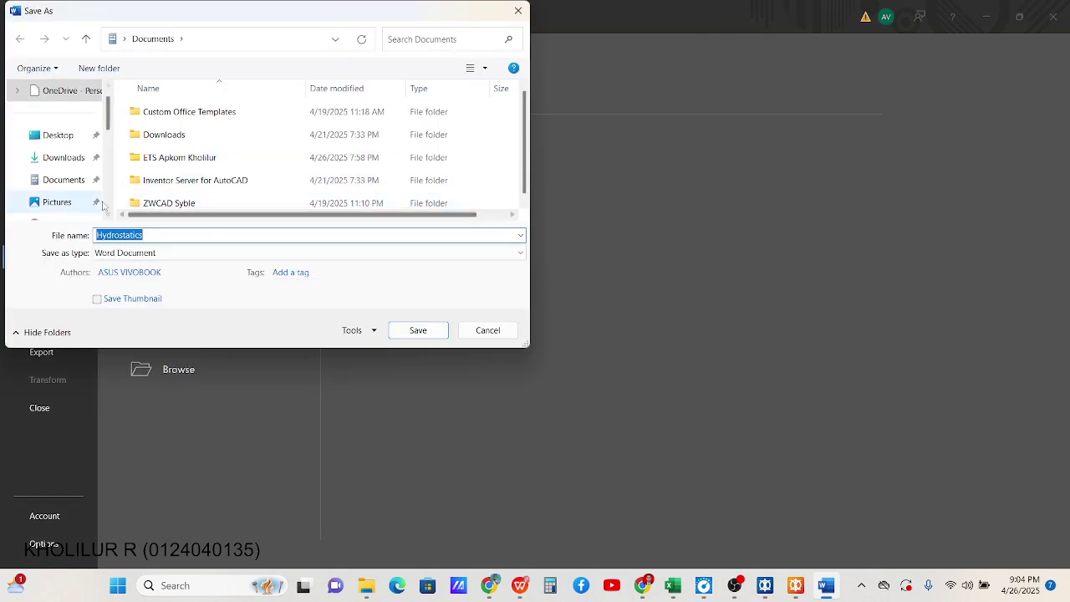
drag(109, 126, 107, 158)
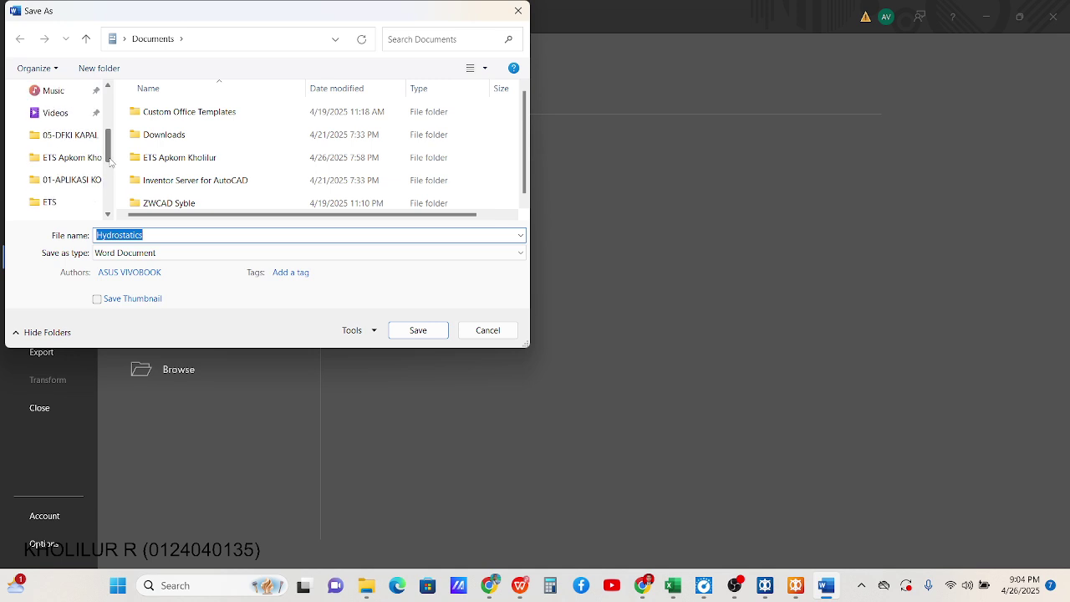
click(71, 204)
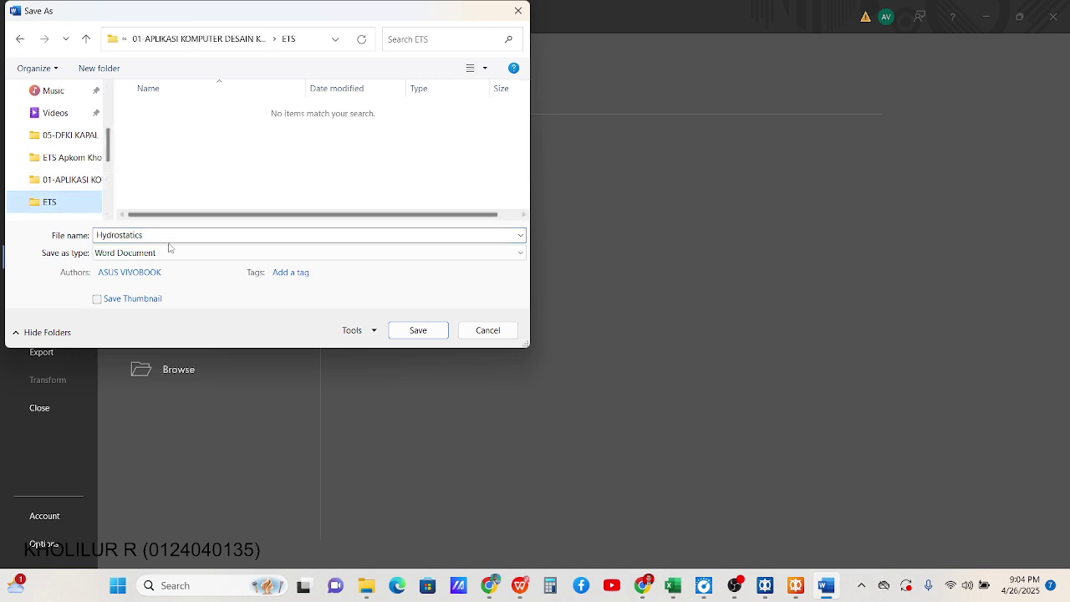
click(418, 330)
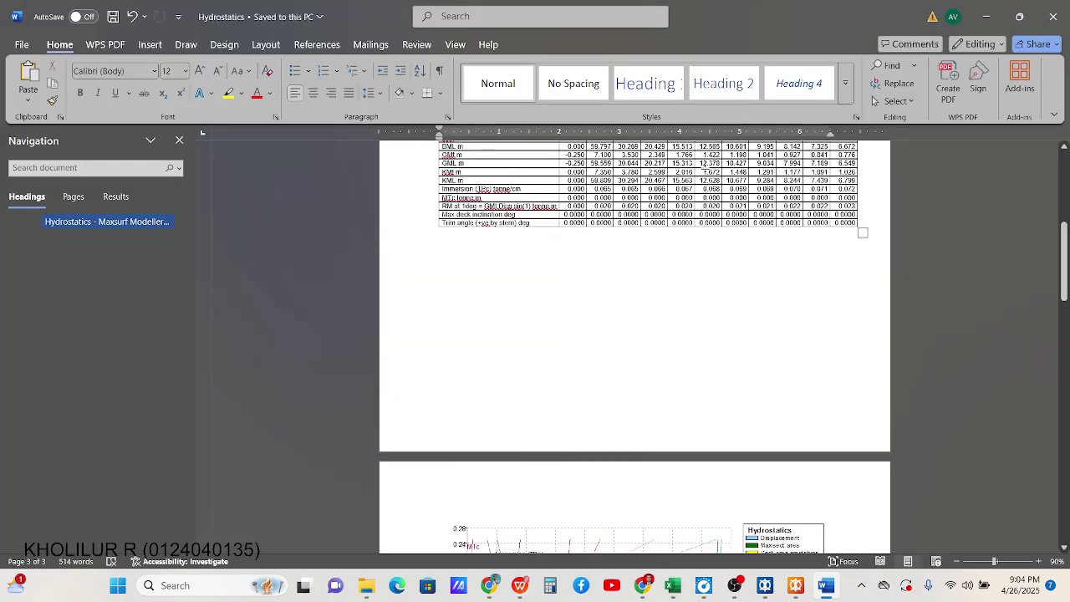
Return to Maxsurf Stability, show the hull in perspective view and save the design
scroll(660, 311, up, 4)
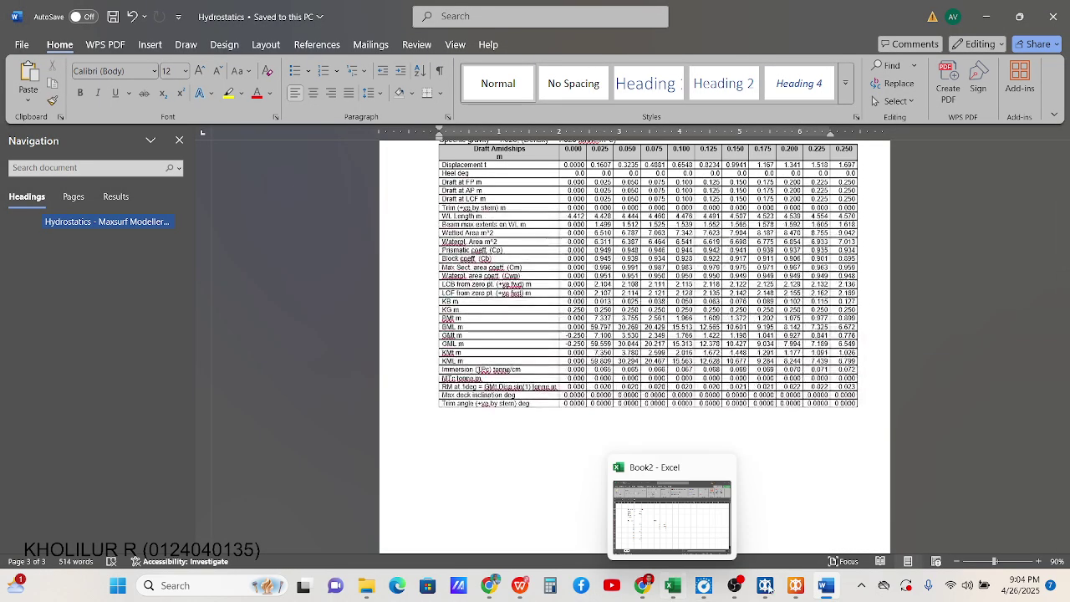
click(795, 585)
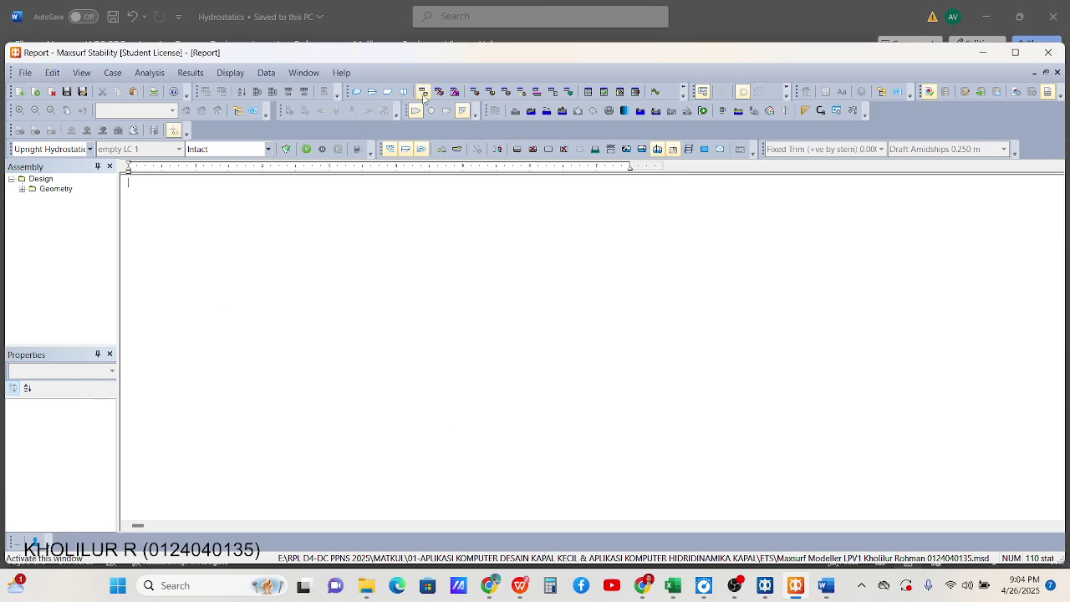
click(356, 92)
scroll(626, 364, up, 6)
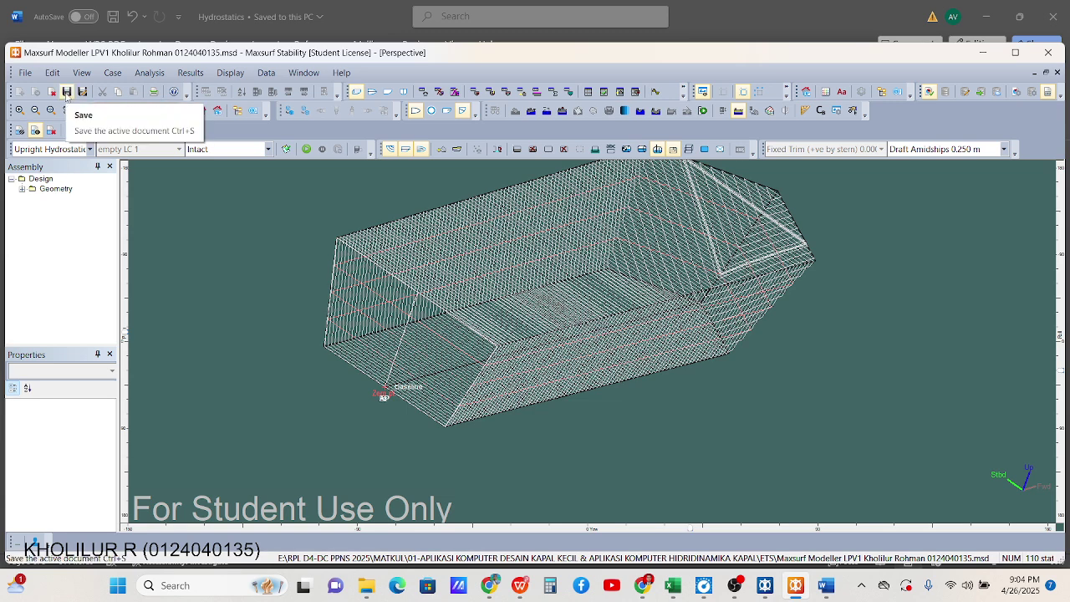
click(67, 95)
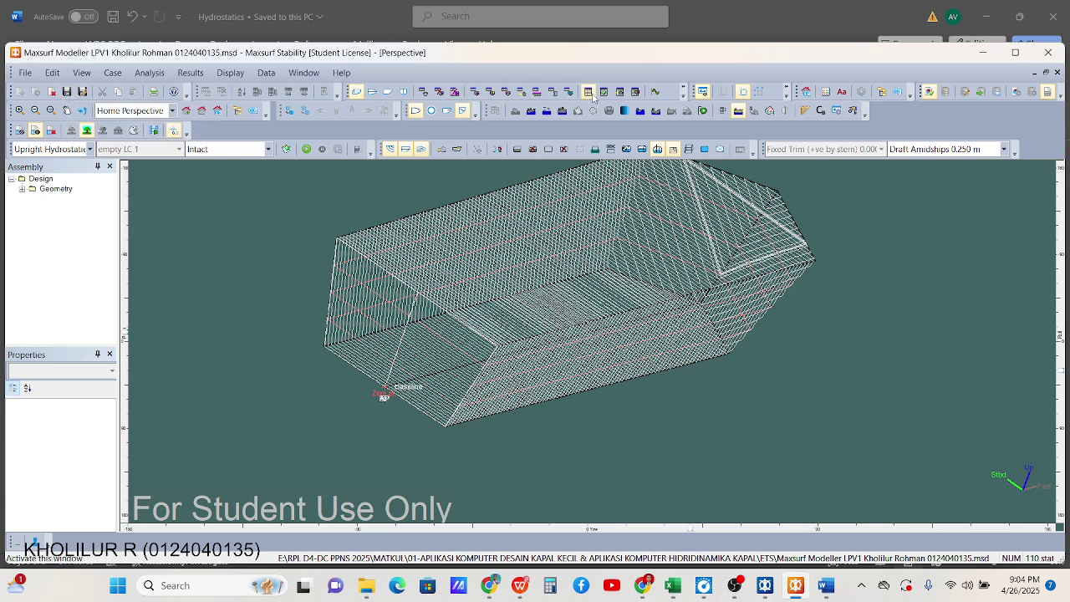
Show the upright hydrostatics results table for drafts 0.000 to 0.250 m, cancelling Save Results As
click(588, 91)
click(83, 92)
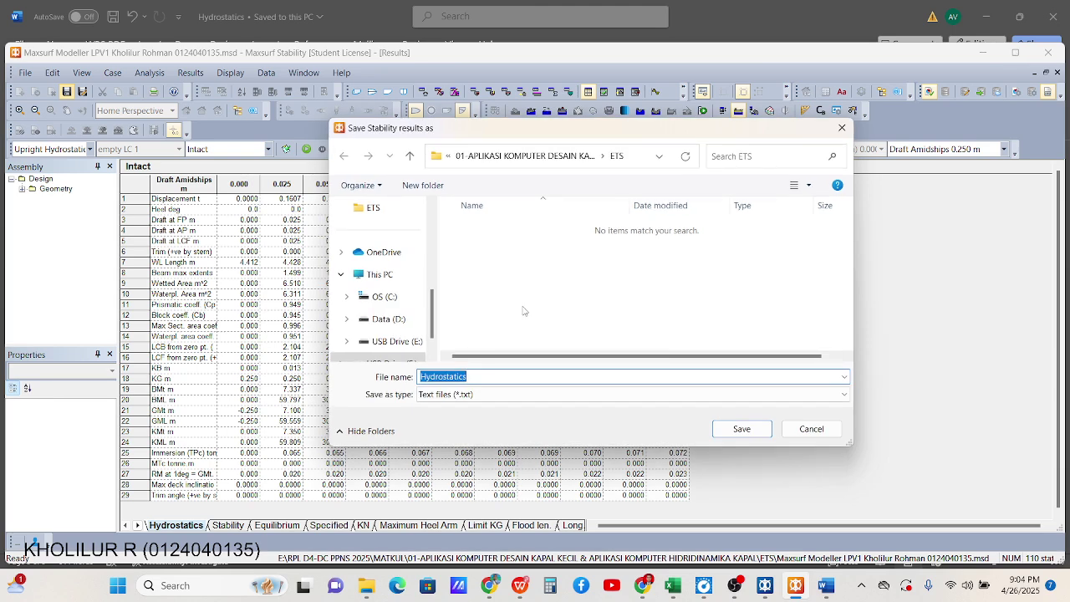
click(843, 128)
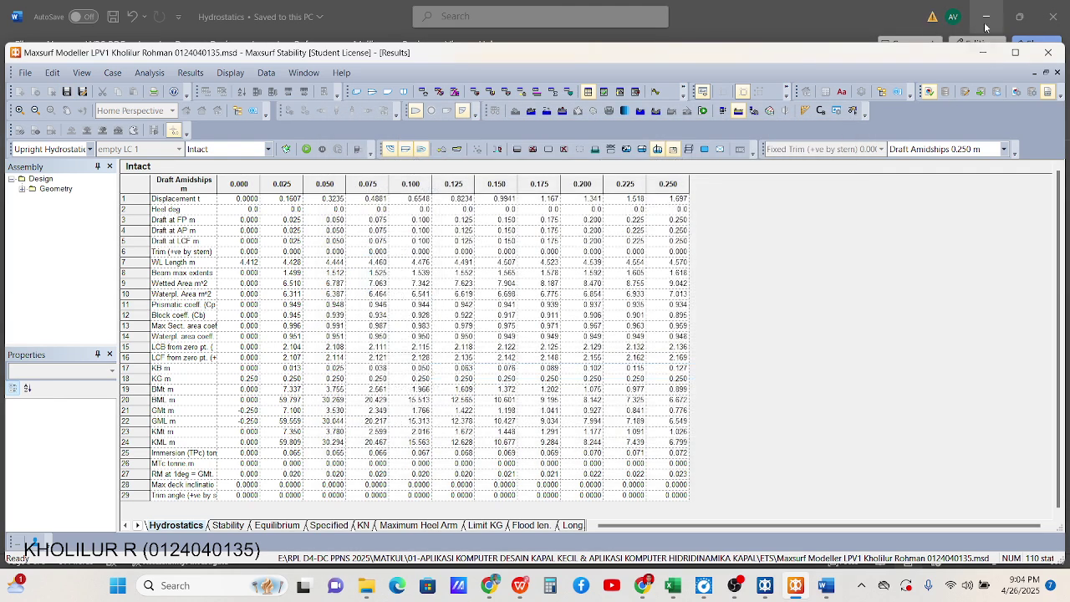
Minimize Maxsurf and scroll the browser's Topic 9 page to the Tugas untuk ETS Lines Plan table
click(984, 52)
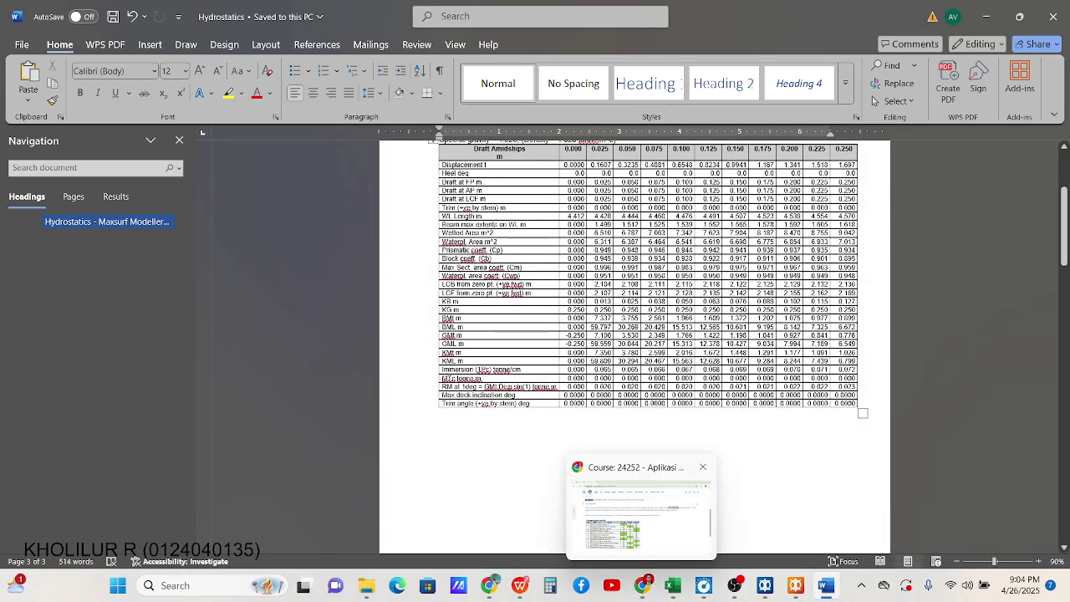
mouse_move(646, 584)
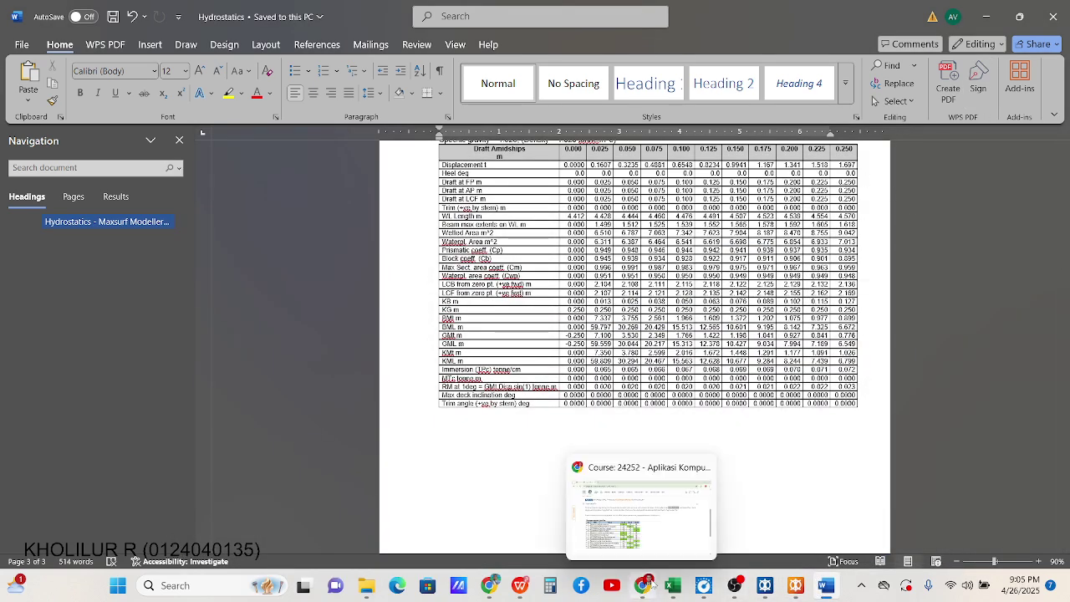
click(655, 556)
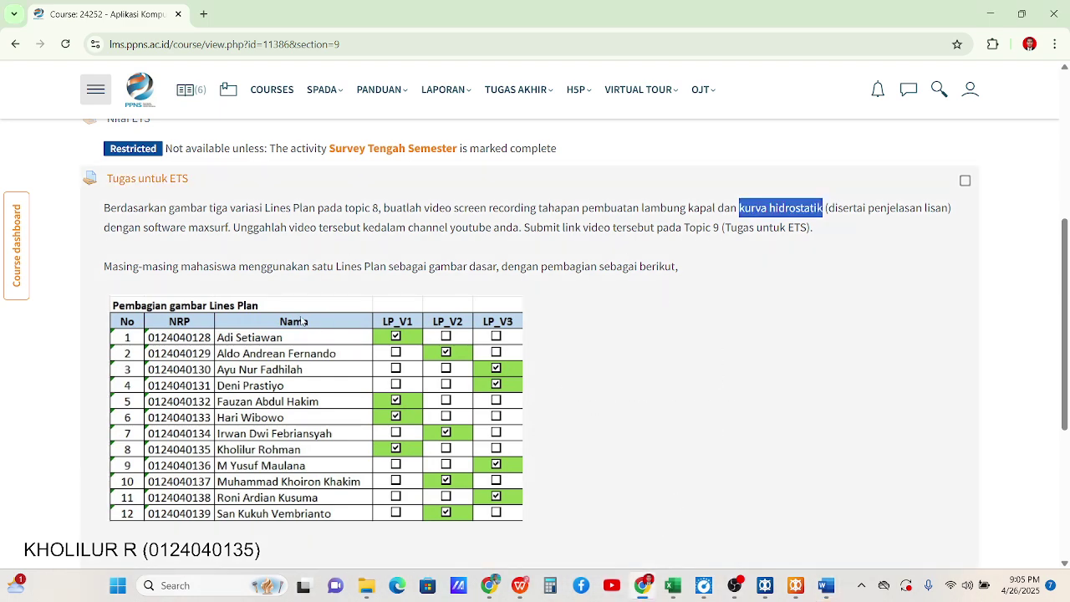
scroll(515, 285, up, 2)
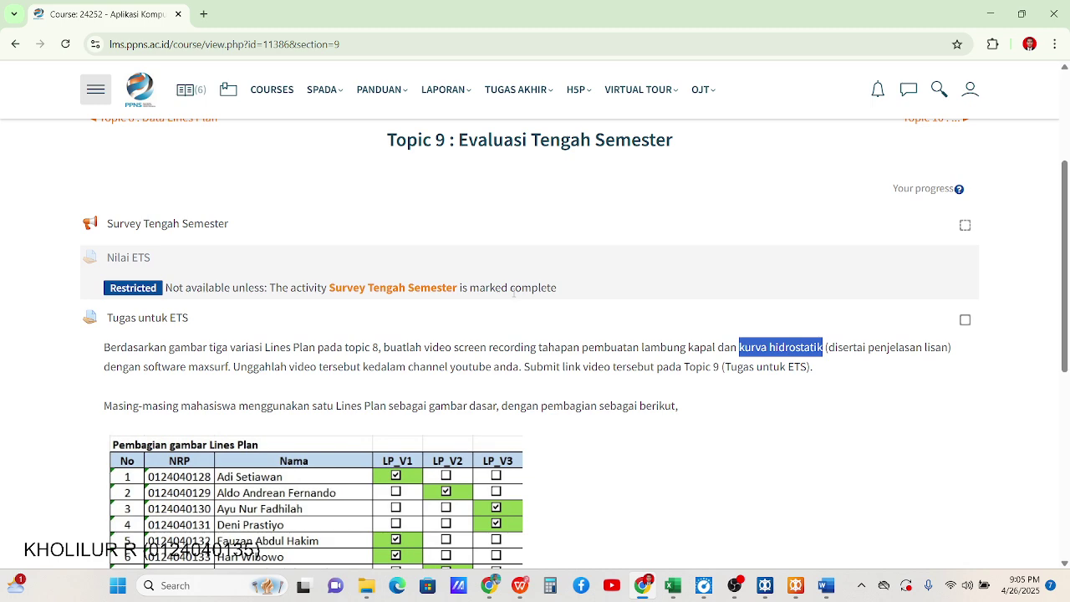
scroll(515, 293, down, 3)
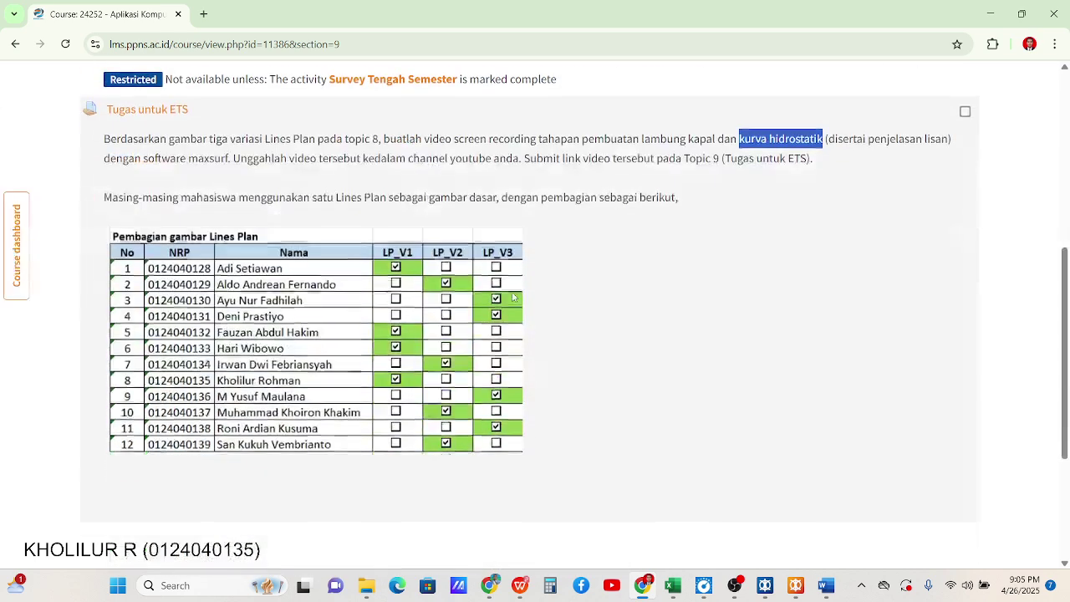